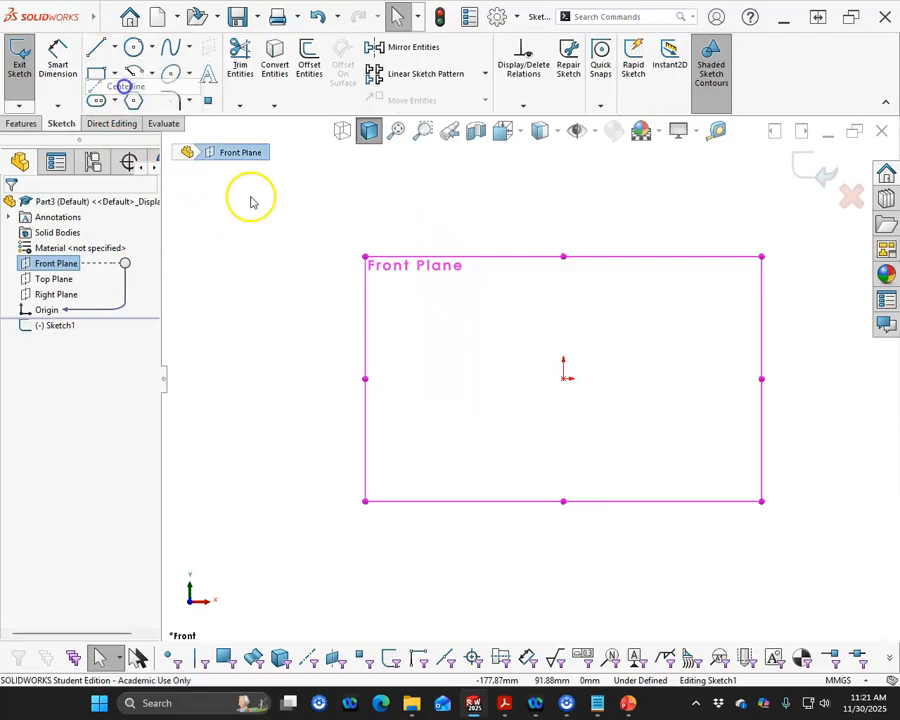
- Draw a vertical centerline downward from the origin and dimension its length to 80 mm
left_click(565, 377)
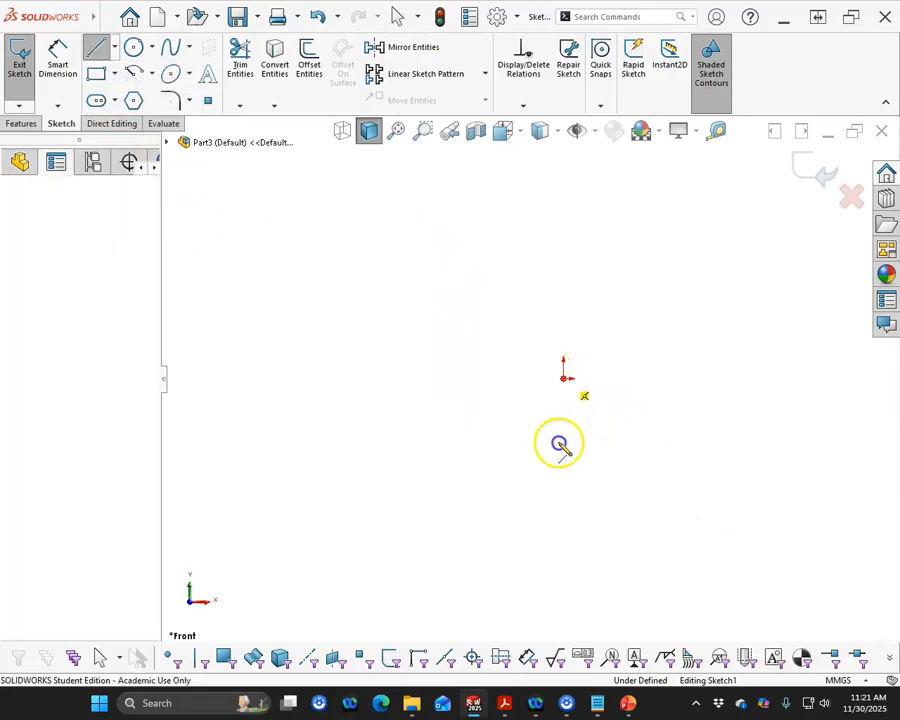
left_click(565, 537)
right_click(640, 452)
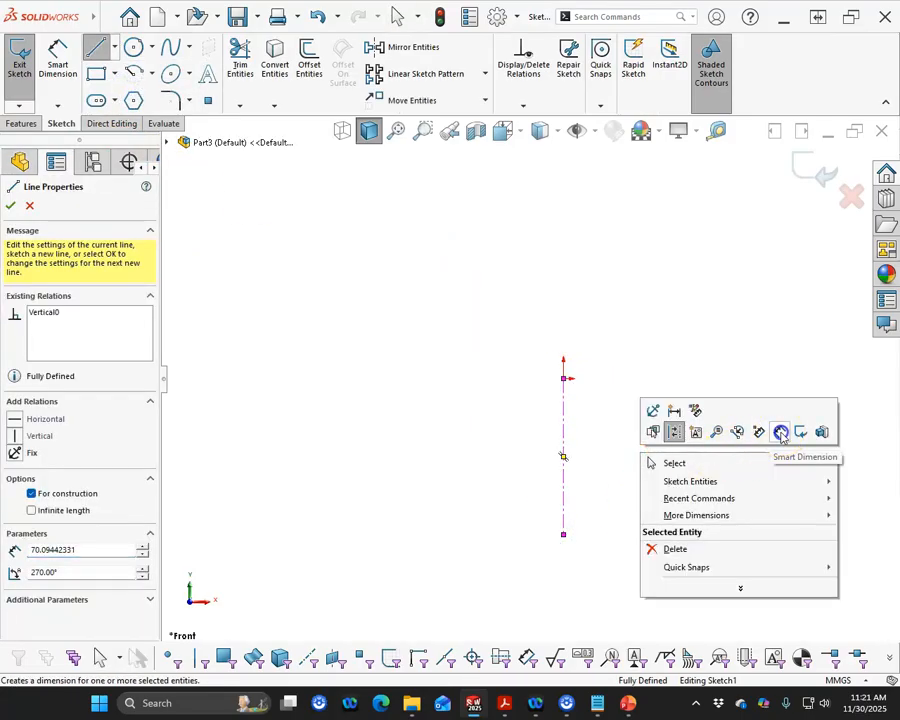
left_click(781, 432)
left_click(690, 458)
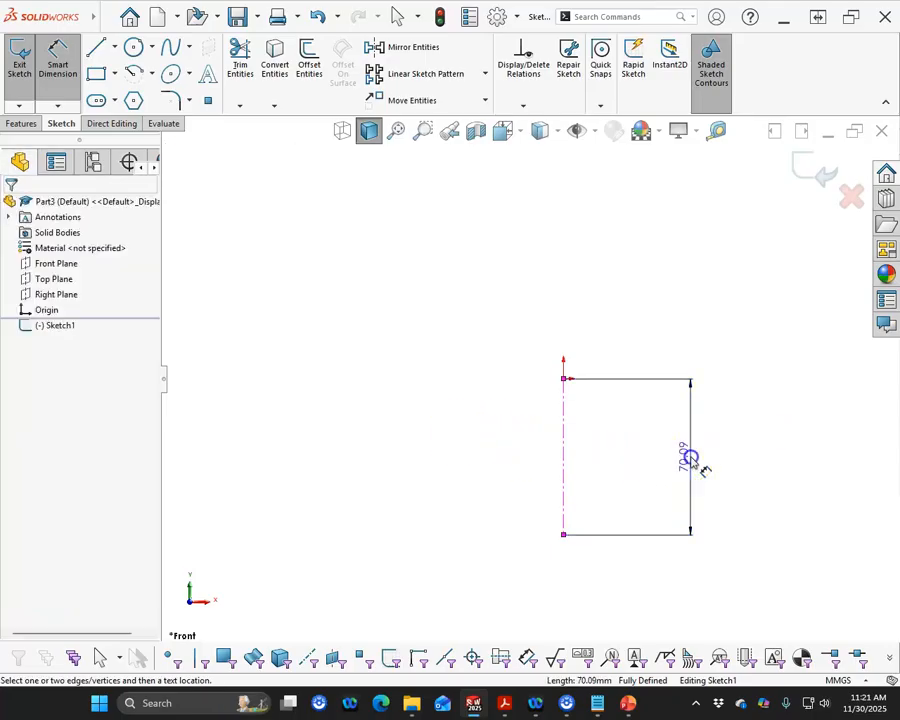
left_click(690, 458)
type("80")
key("Return")
scroll(624, 483, "down", 3)
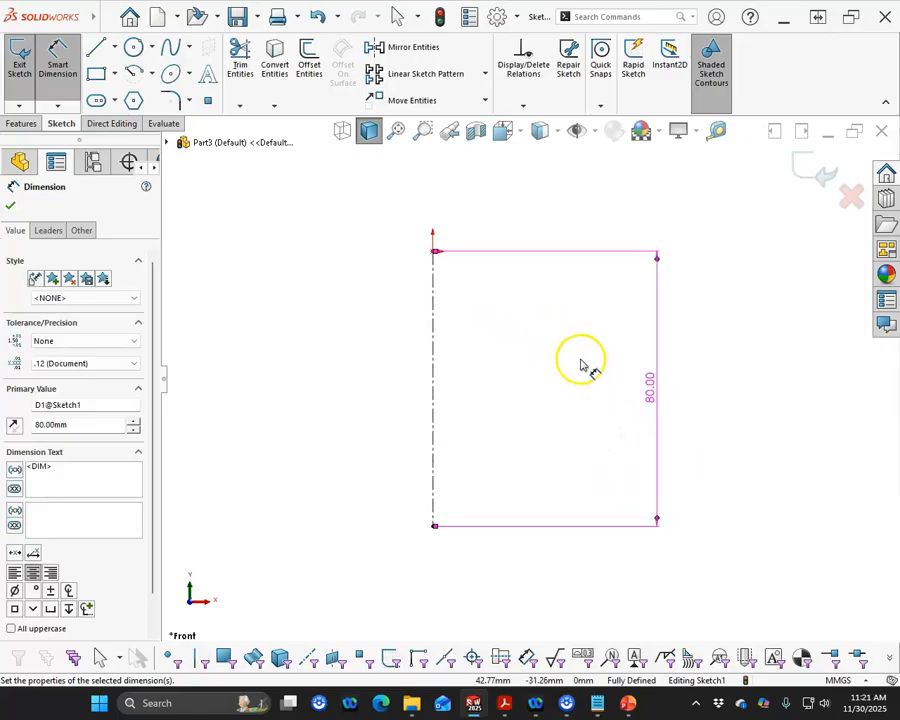
- Sketch an upward-bulging centerpoint arc at the origin and a downward-bulging one at the centerline's lower end, each with a radius of about 16 mm
left_click(136, 75)
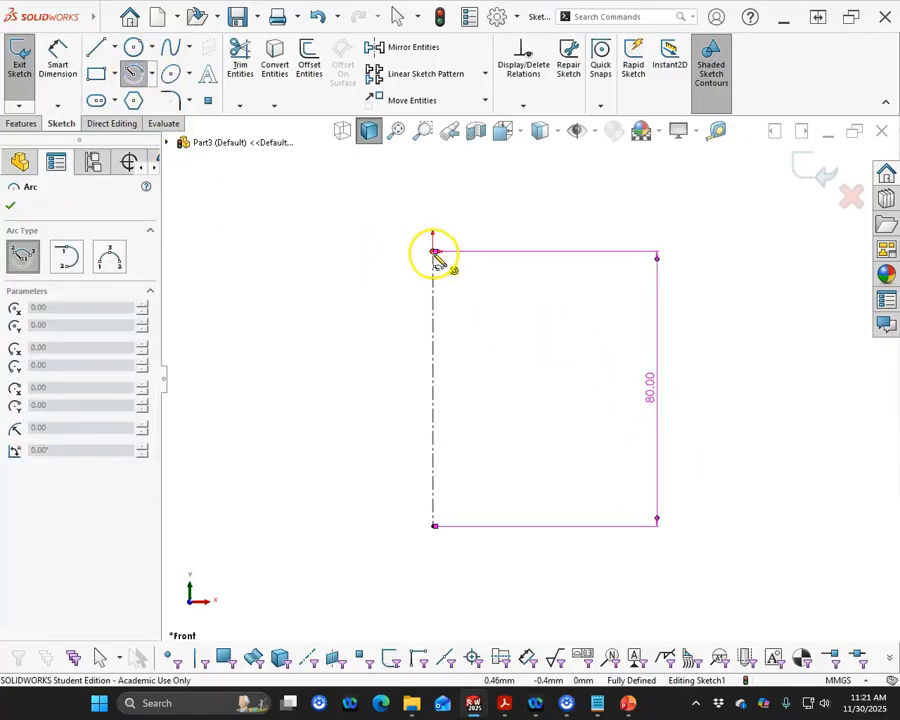
left_click(433, 252)
left_click(377, 242)
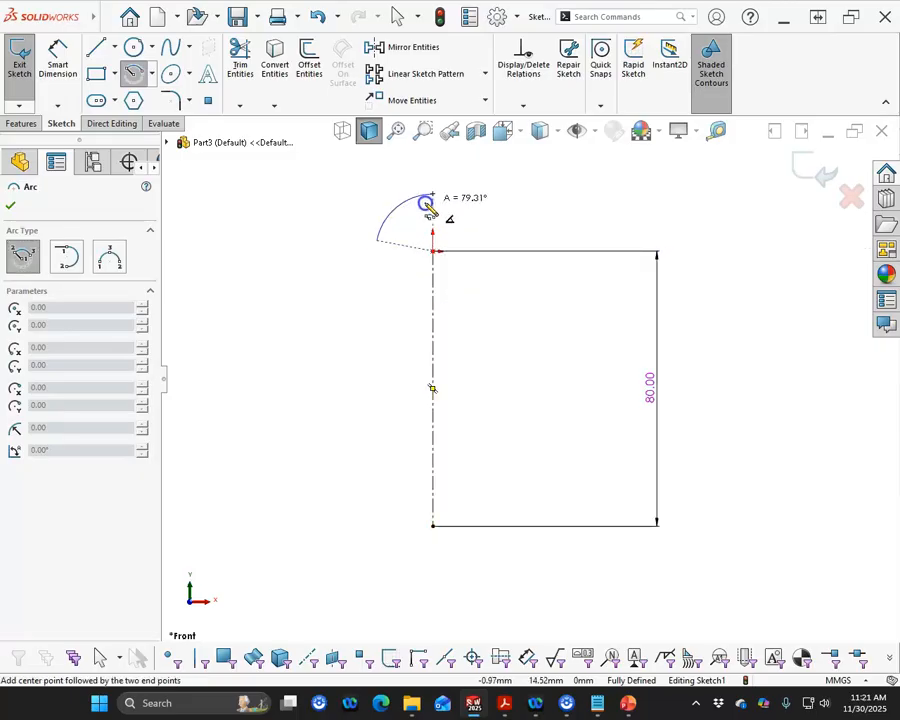
left_click(484, 238)
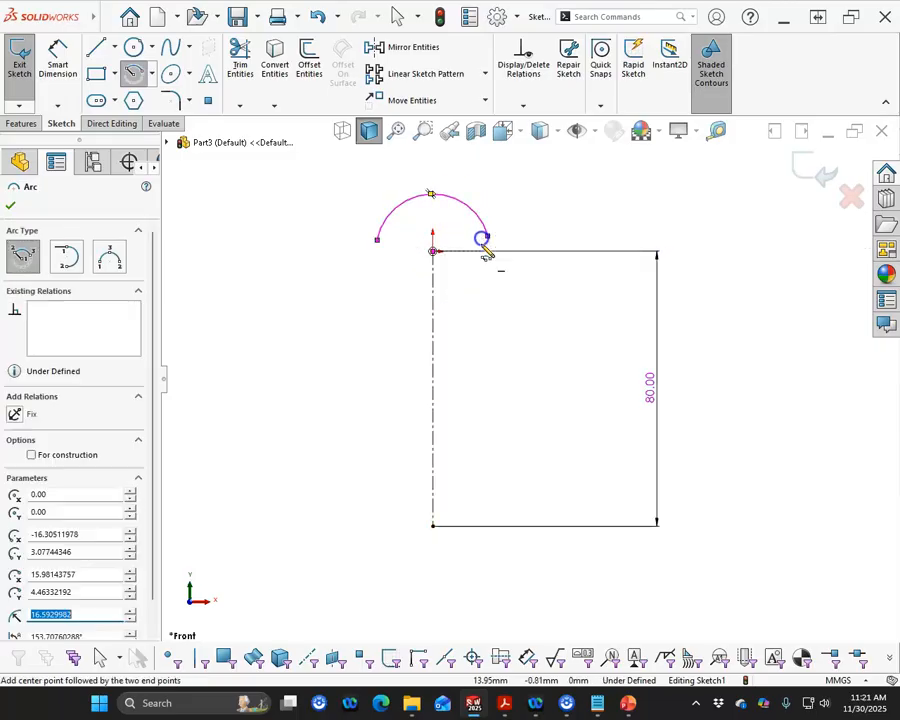
left_click(433, 526)
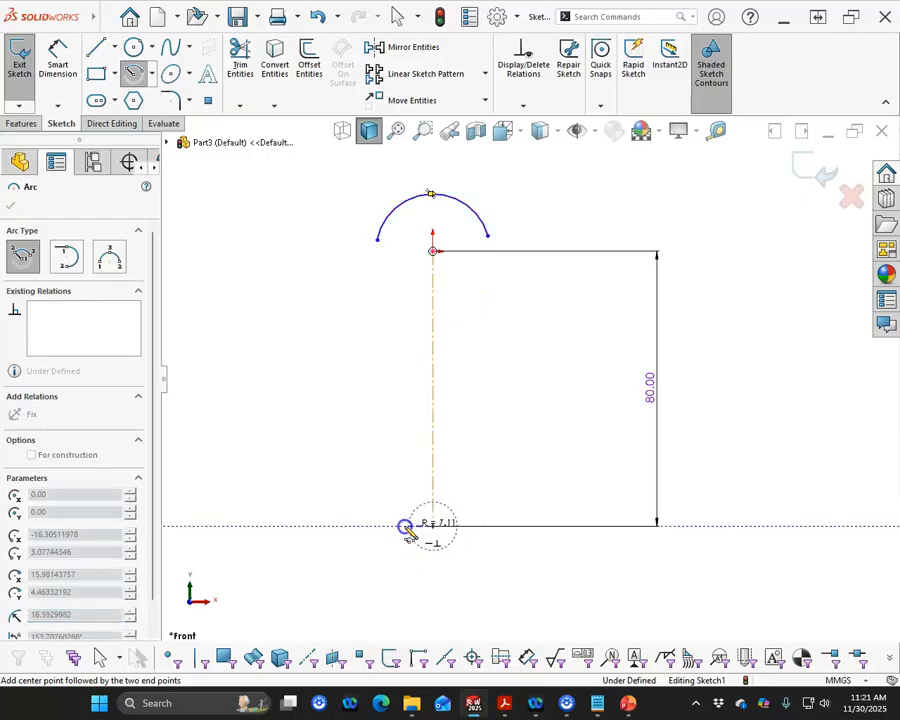
left_click(376, 526)
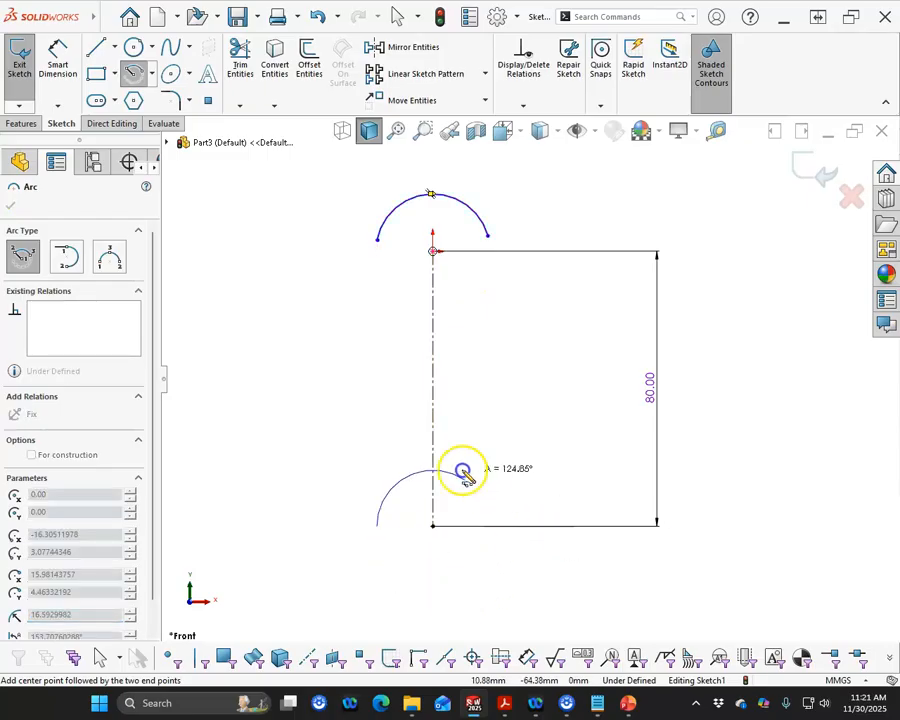
left_click(509, 537)
- Dimension the upper arc with a radius of 30 mm
right_click(542, 345)
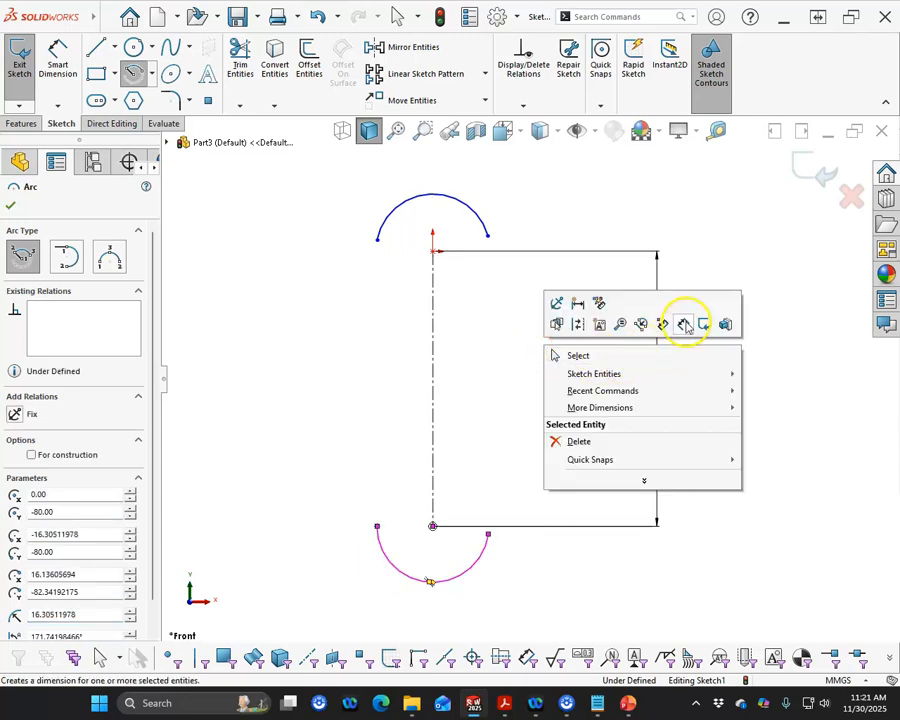
left_click(683, 375)
left_click(484, 216)
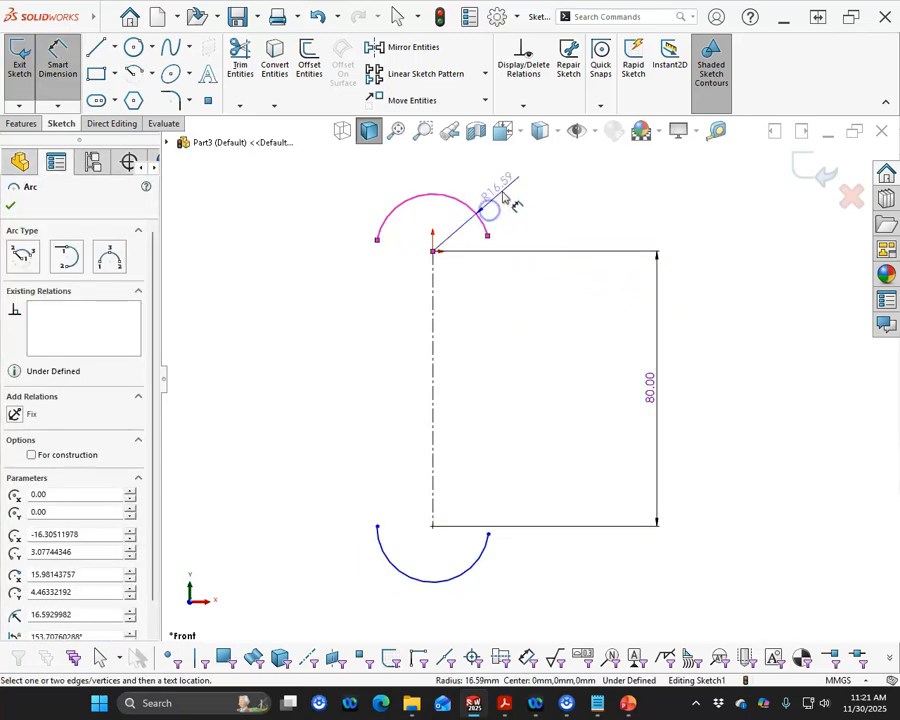
left_click(500, 192)
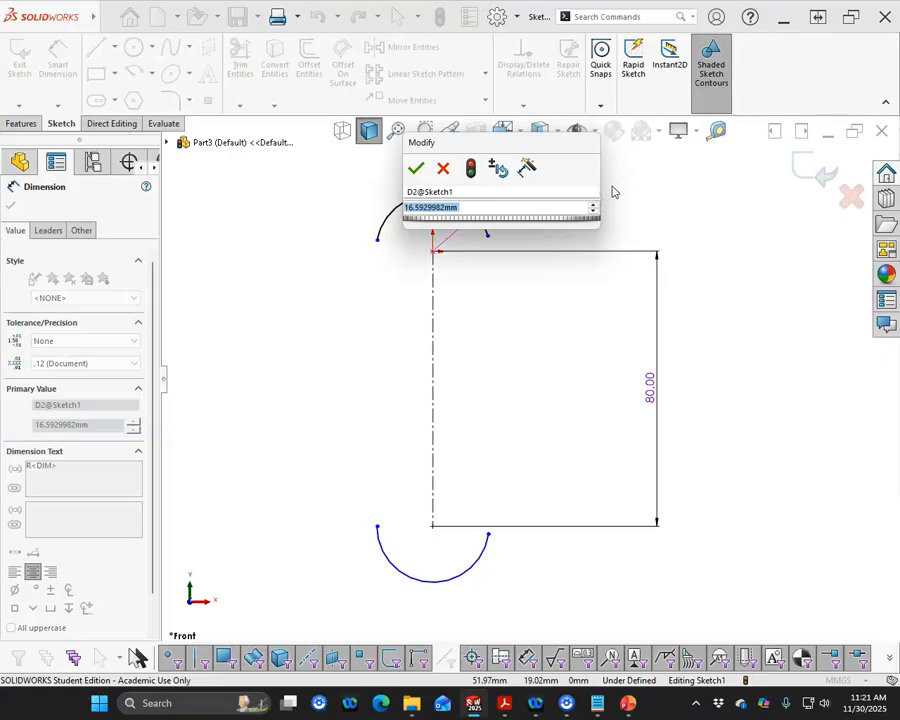
type("30")
key("Return")
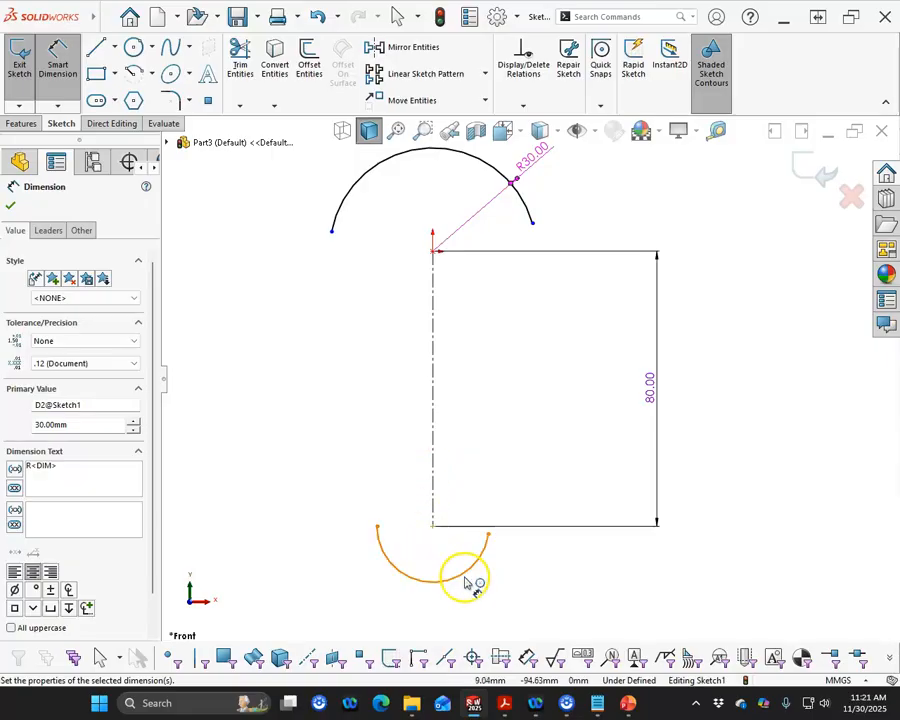
- Display the upper arc's dimension as a diameter and set it to 30 mm
right_click(538, 152)
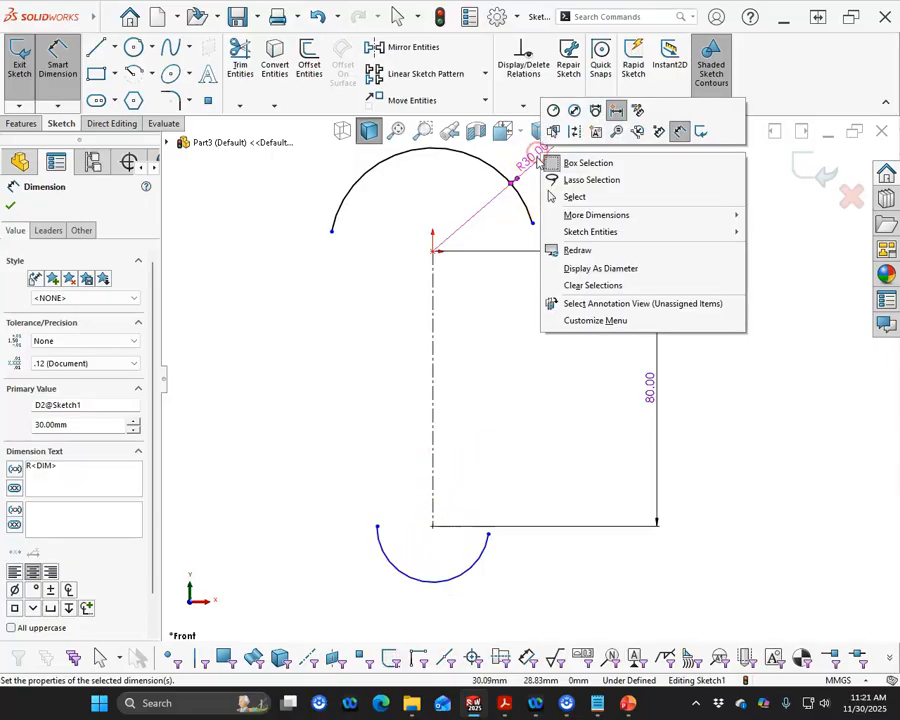
left_click(574, 110)
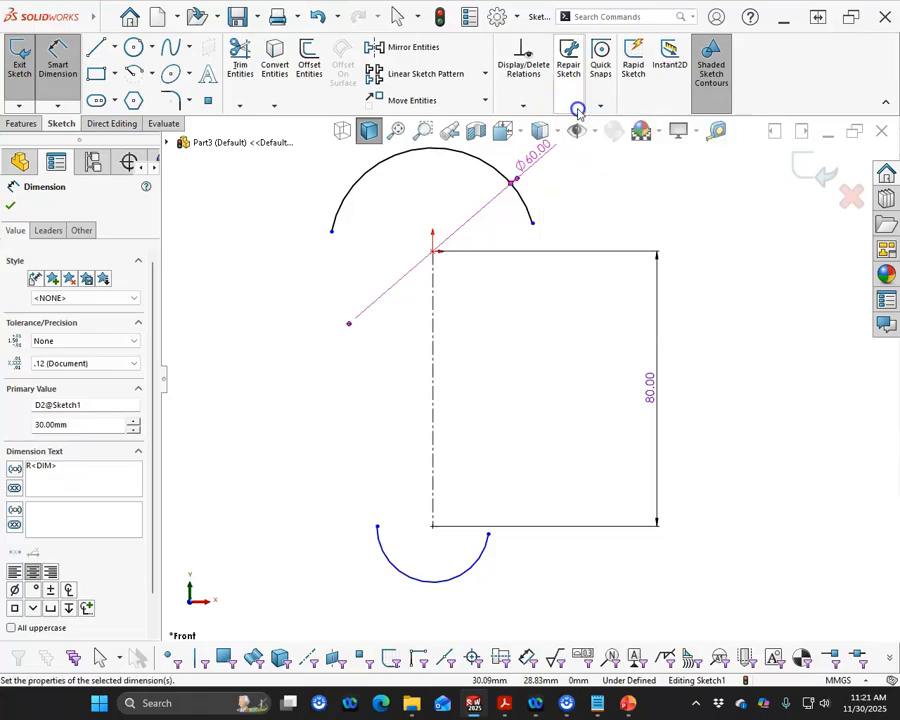
double_click(525, 163)
type("30")
key("Return")
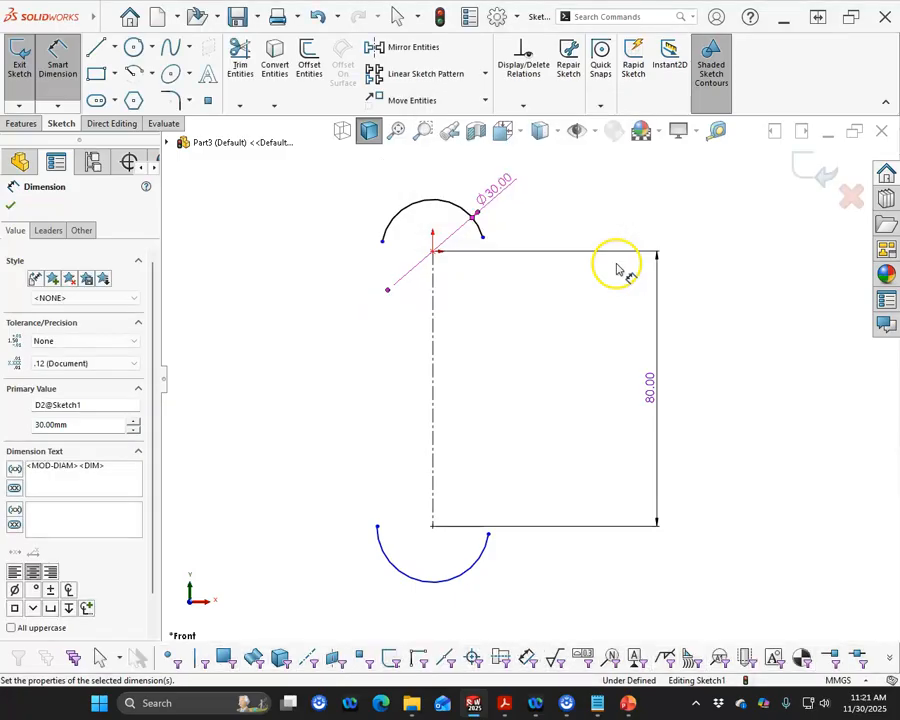
- Dimension the lower arc with a radius of 32 mm and display that dimension as a diameter
left_click(488, 557)
left_click(528, 587)
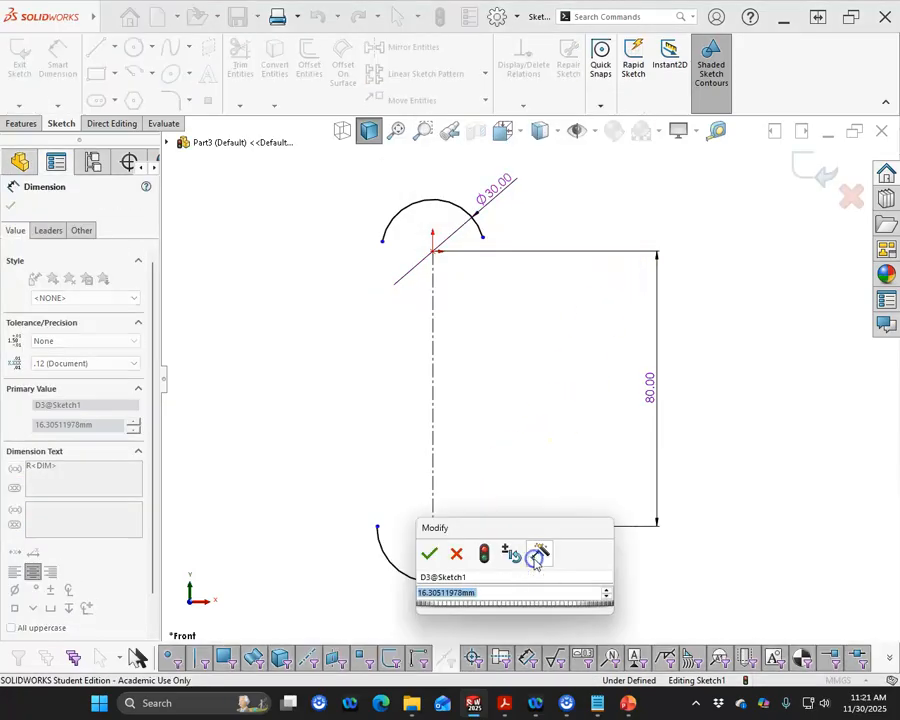
type("32")
key("Return")
left_click(565, 582)
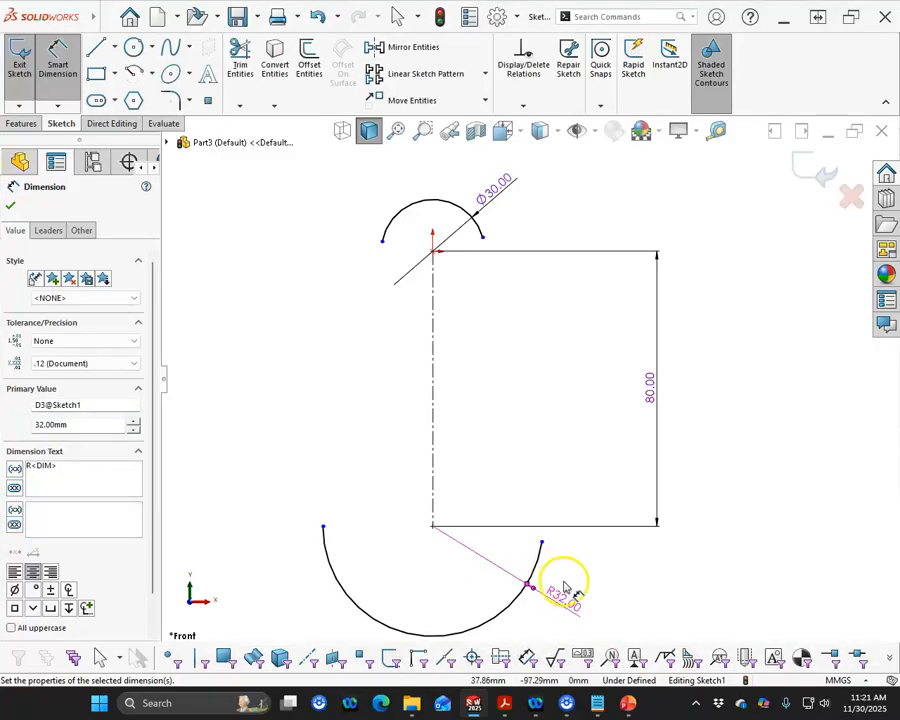
right_click(565, 588)
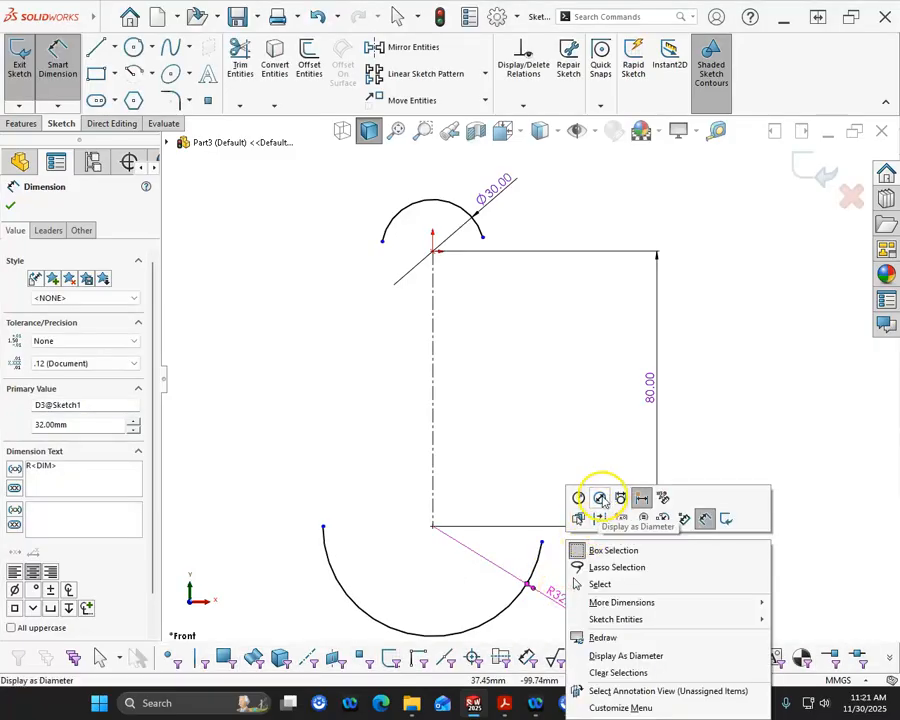
left_click(601, 499)
- Draw two straight lines joining the left and right endpoints of the two arcs to close the profile
left_click(95, 47)
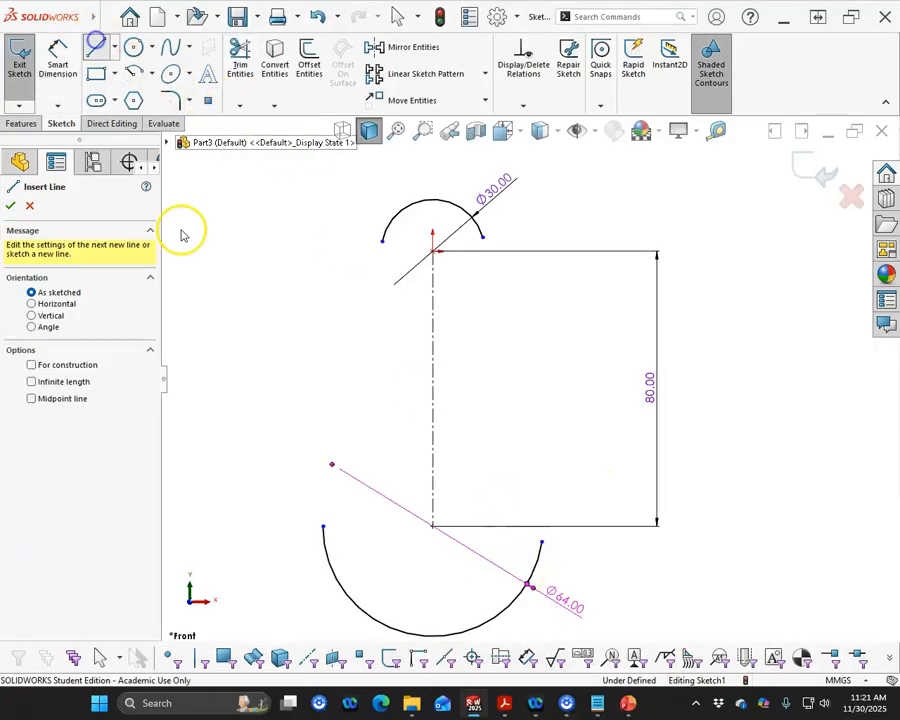
left_click(323, 526)
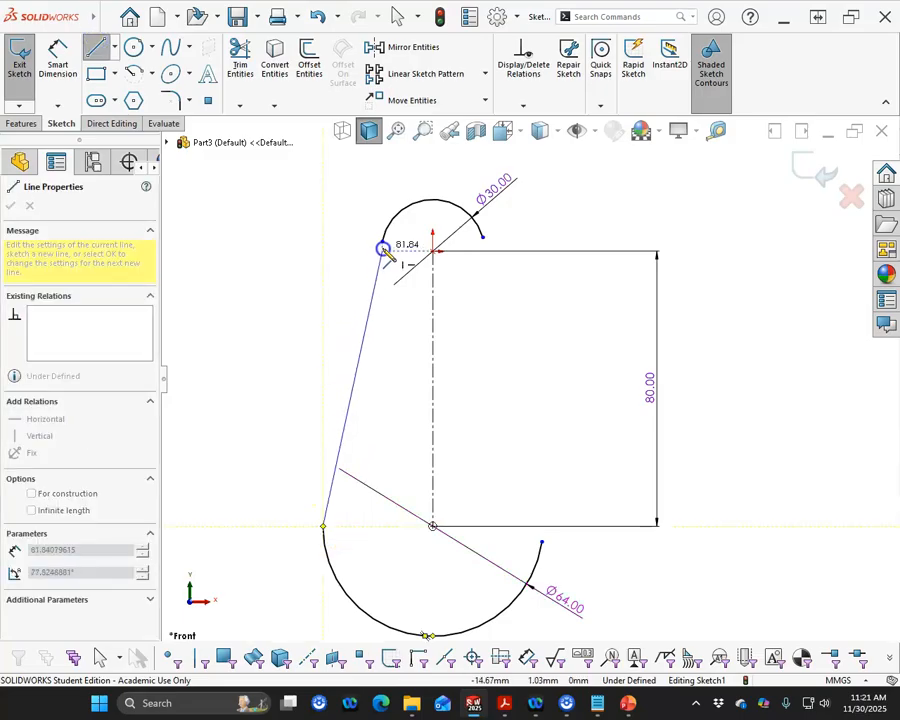
double_click(382, 245)
left_click(483, 236)
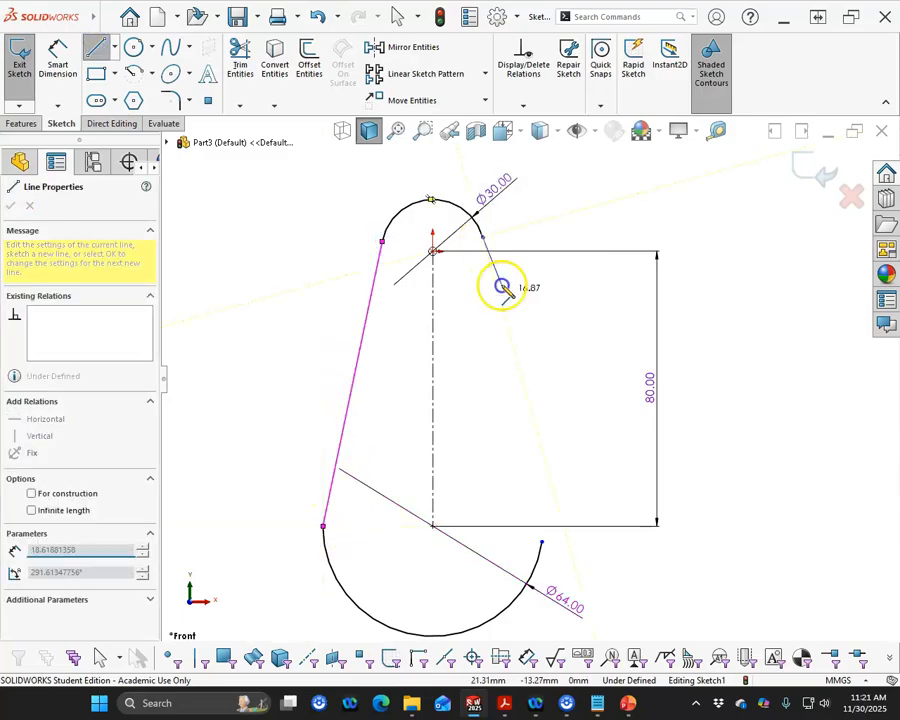
left_click(540, 541)
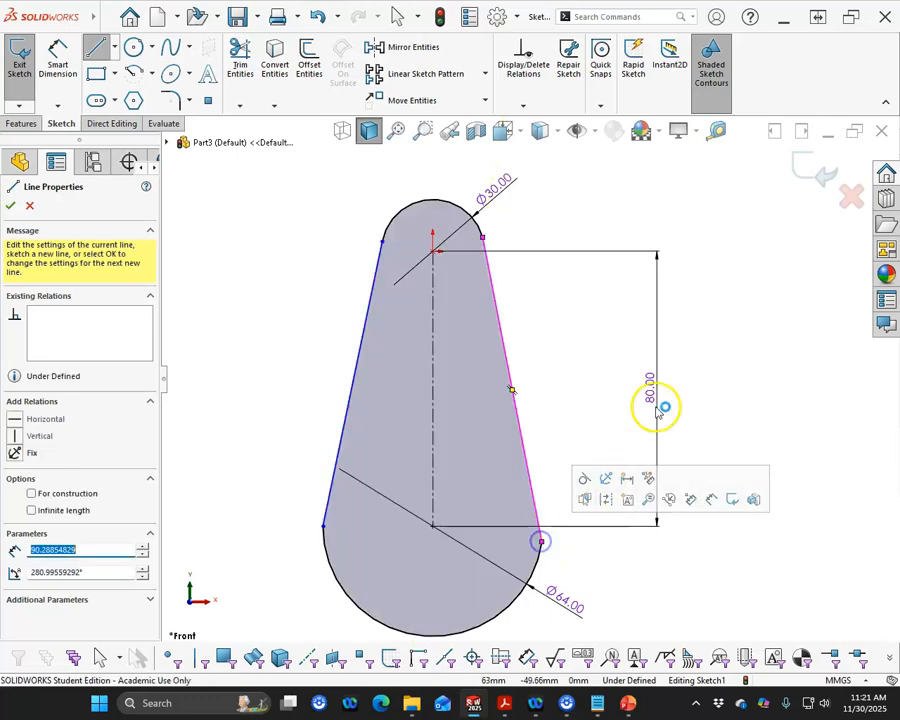
right_click(673, 358)
left_click(700, 368)
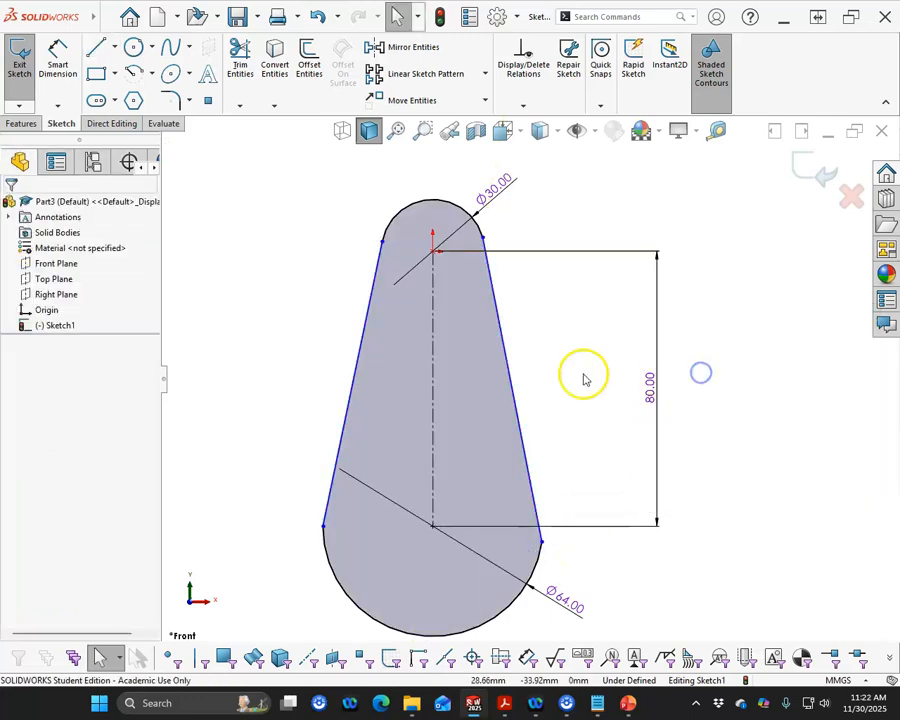
- Make the right side line tangent to both the upper and the lower arc
left_click(505, 371)
left_click(473, 226, "ctrl")
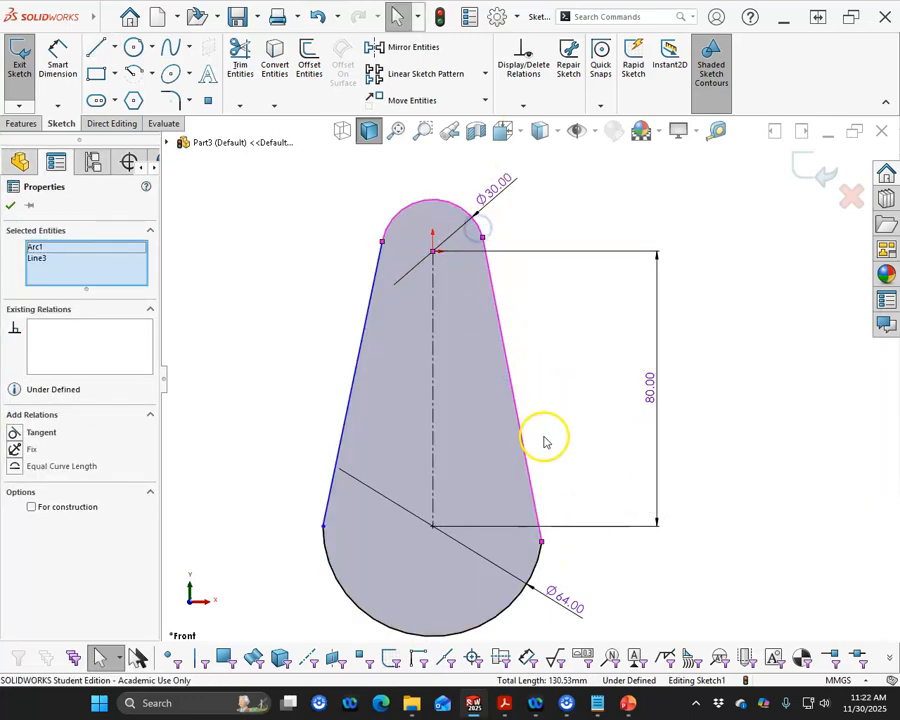
left_click(30, 432)
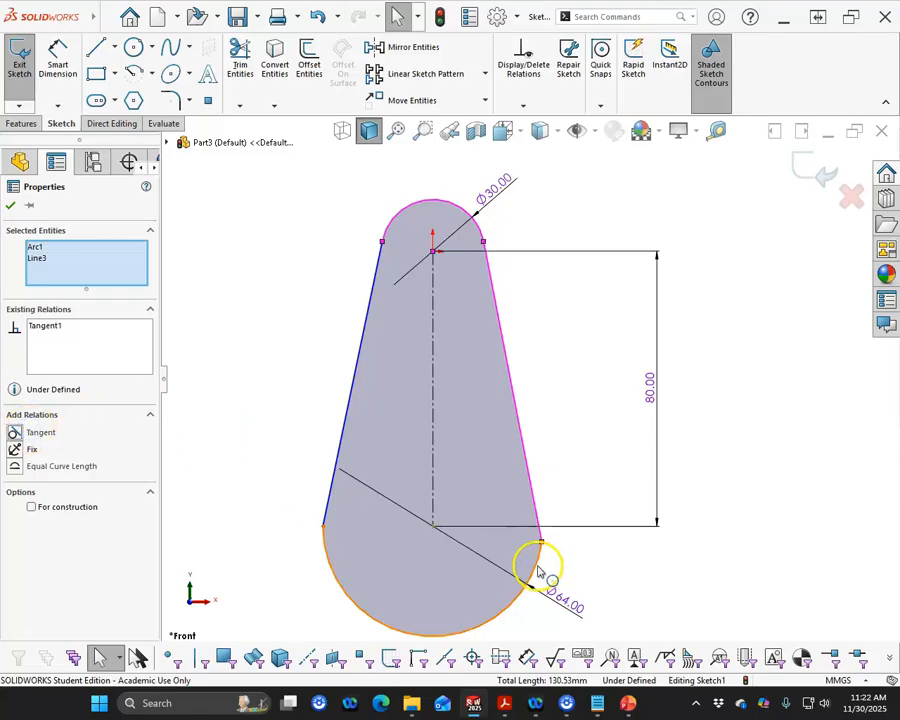
left_click(541, 578)
left_click(532, 498, "ctrl")
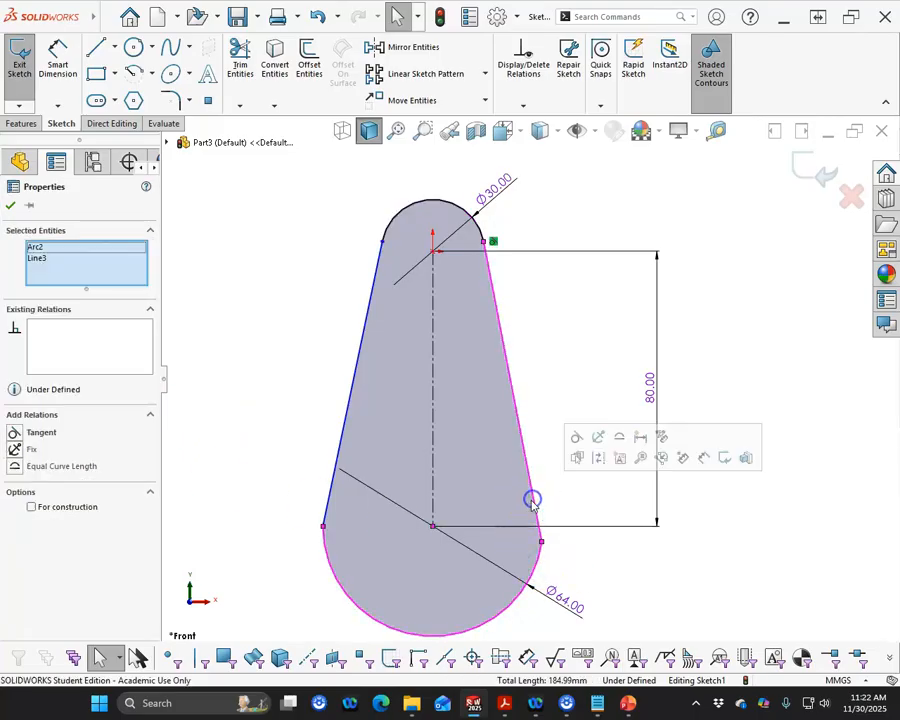
left_click(576, 438)
- Make the left side line tangent to the lower arc
left_click(341, 434)
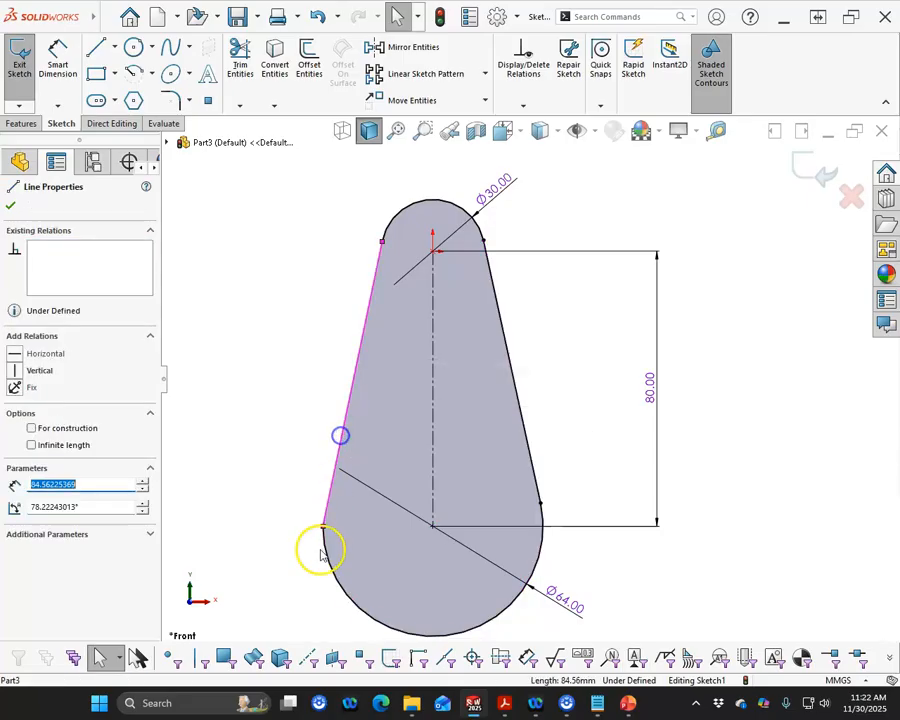
left_click(321, 548, "ctrl")
left_click(366, 486)
- Try to make the left side line tangent to the upper arc
left_click(391, 228)
left_click(380, 254, "ctrl")
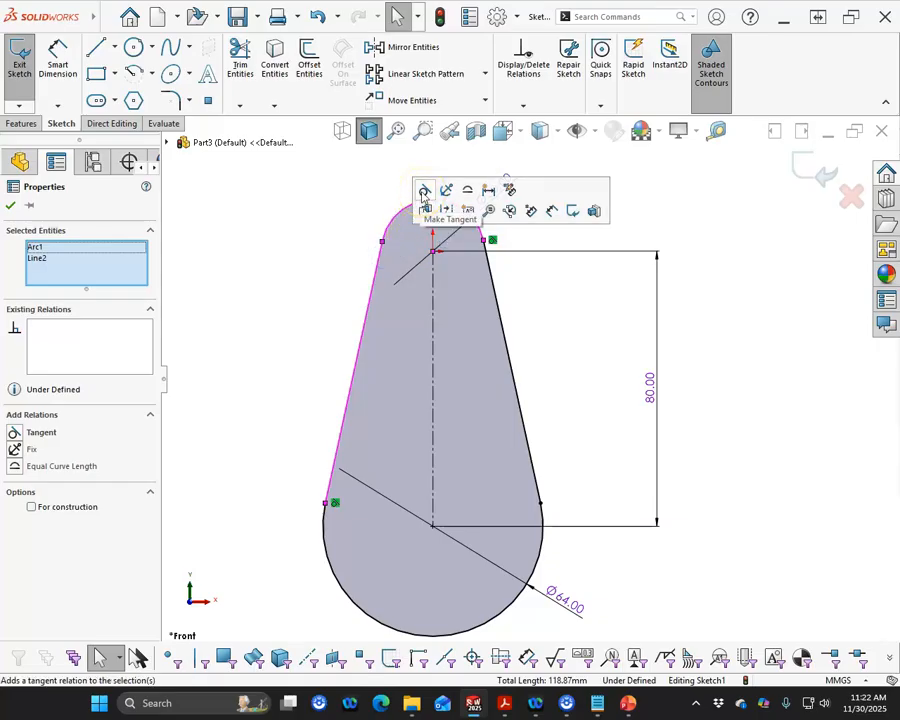
left_click(423, 197)
left_click(338, 270)
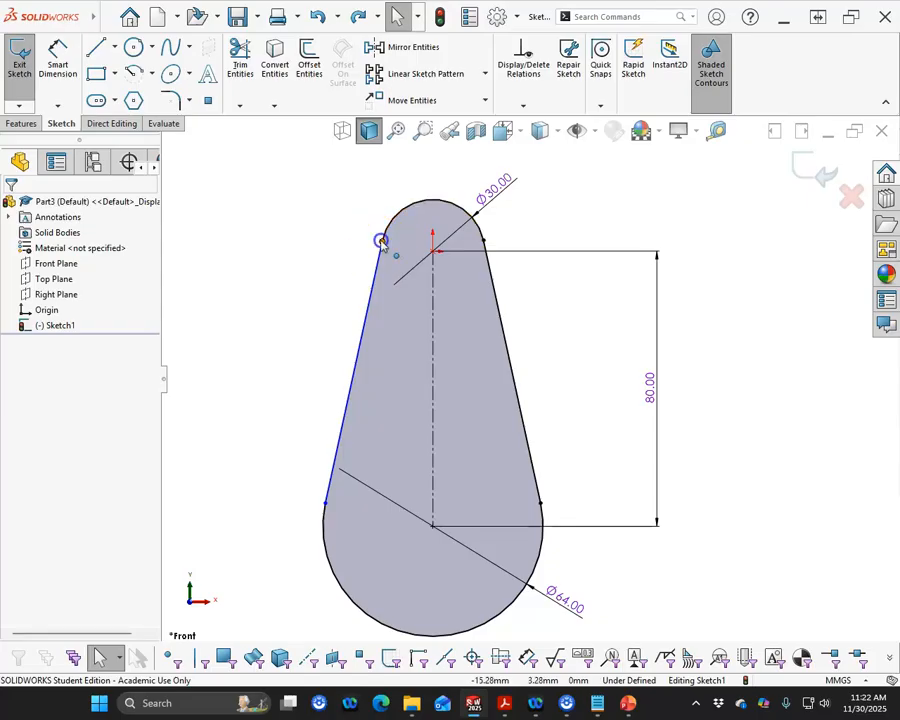
- Move the left line's upper endpoint to about 5 mm below the origin and make the line tangent to the upper arc
left_click(382, 262)
left_click_drag(357, 272, 397, 293)
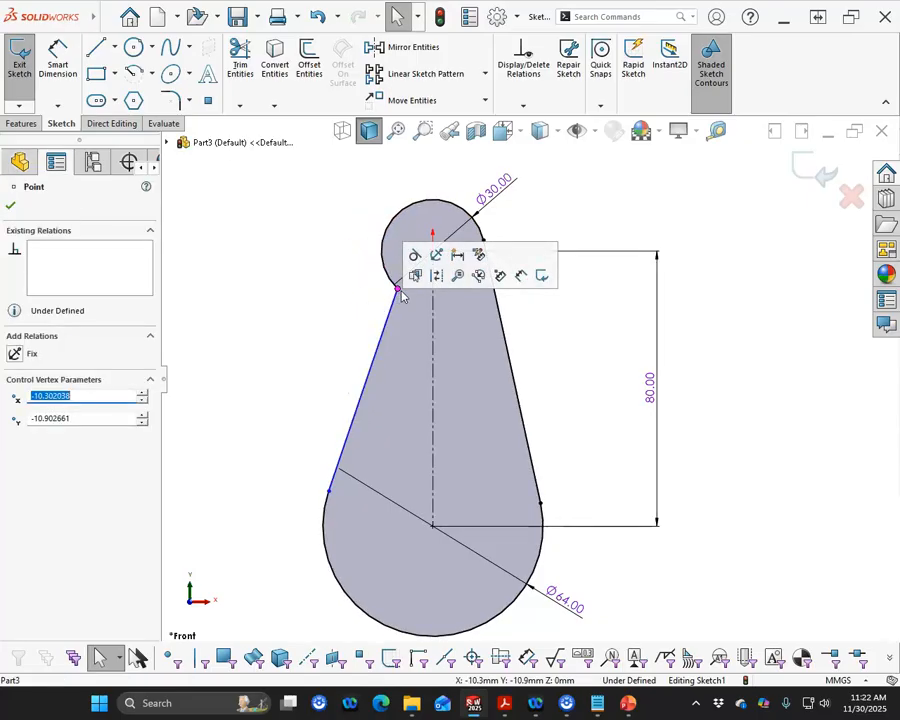
left_click_drag(397, 290, 378, 268)
left_click(383, 240)
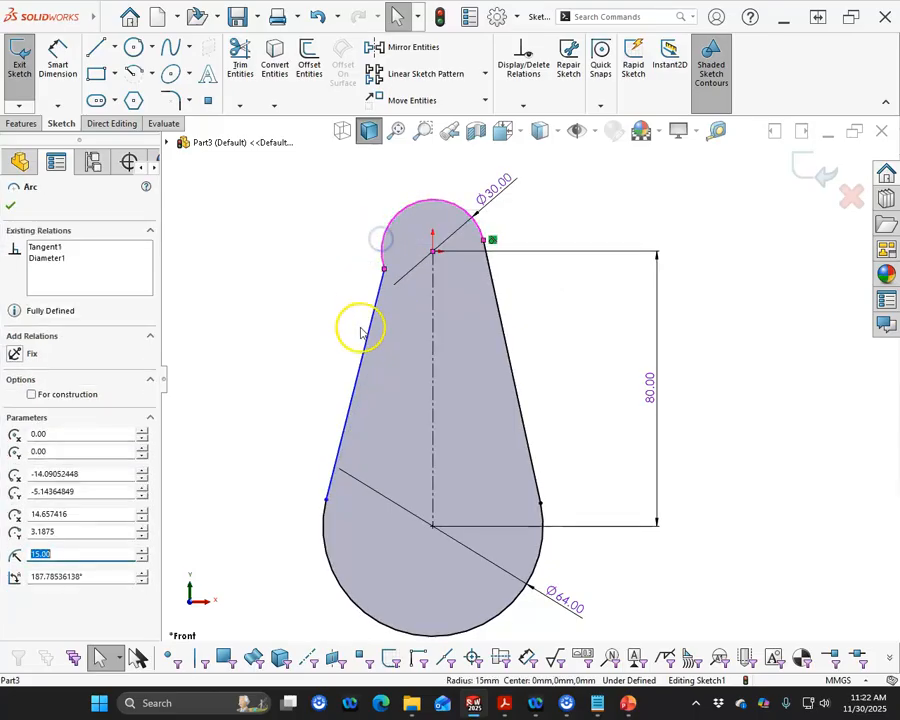
left_click(374, 330, "ctrl")
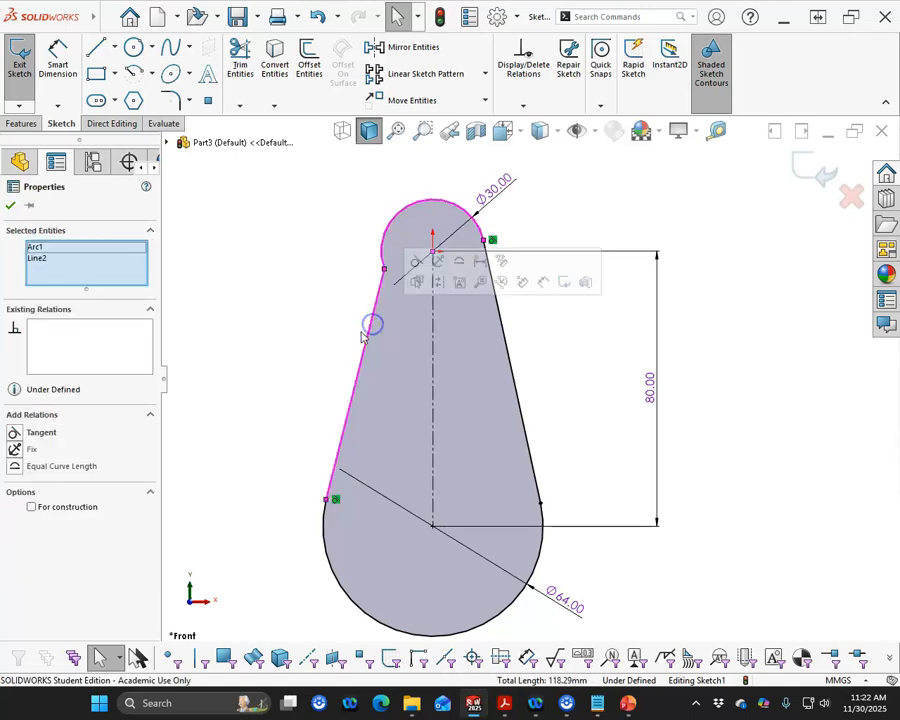
left_click(411, 316)
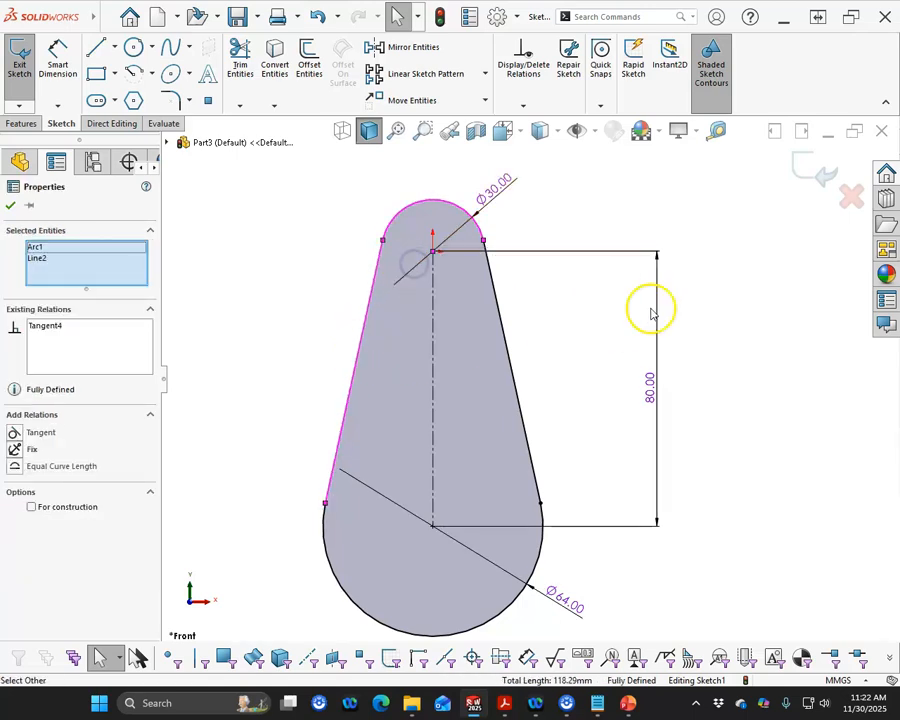
- Close the sketch and create a Swept Boss/Base with a 10 mm circular profile, using the tapered, round-ended outline as the path
left_click(815, 175)
scroll(608, 232, "up", 4)
mouse_move(594, 215)
middle_mouse_down()
mouse_move(554, 254)
mouse_move(555, 305)
middle_mouse_up()
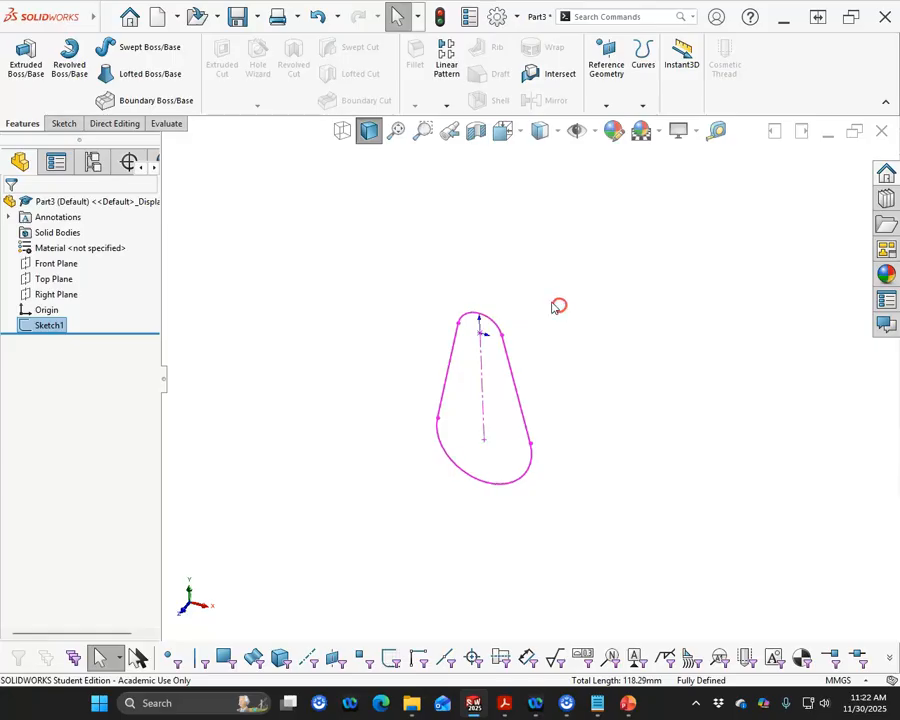
left_click(150, 47)
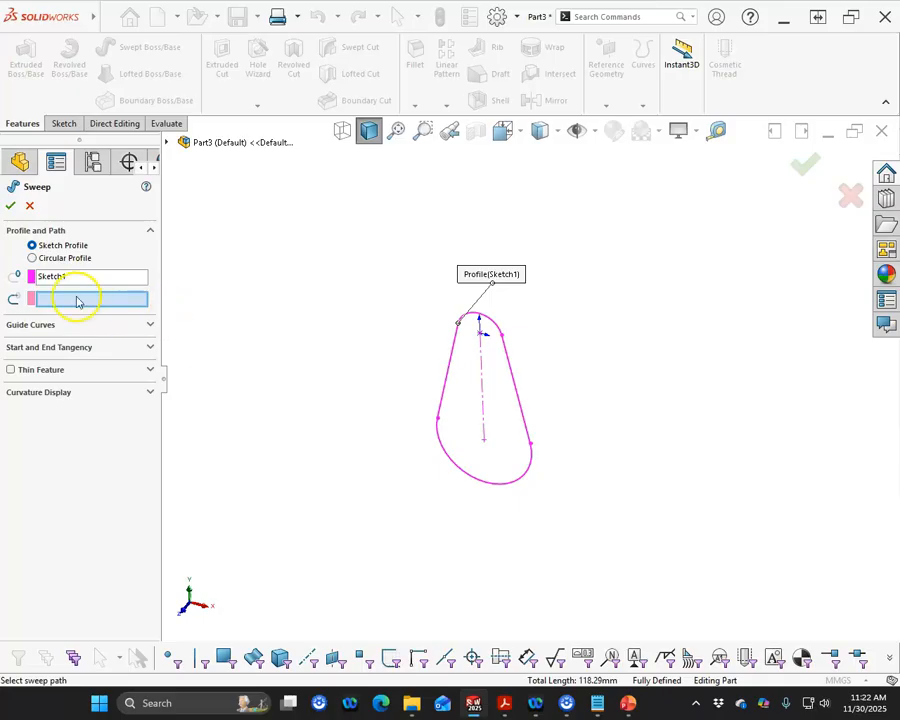
left_click(44, 260)
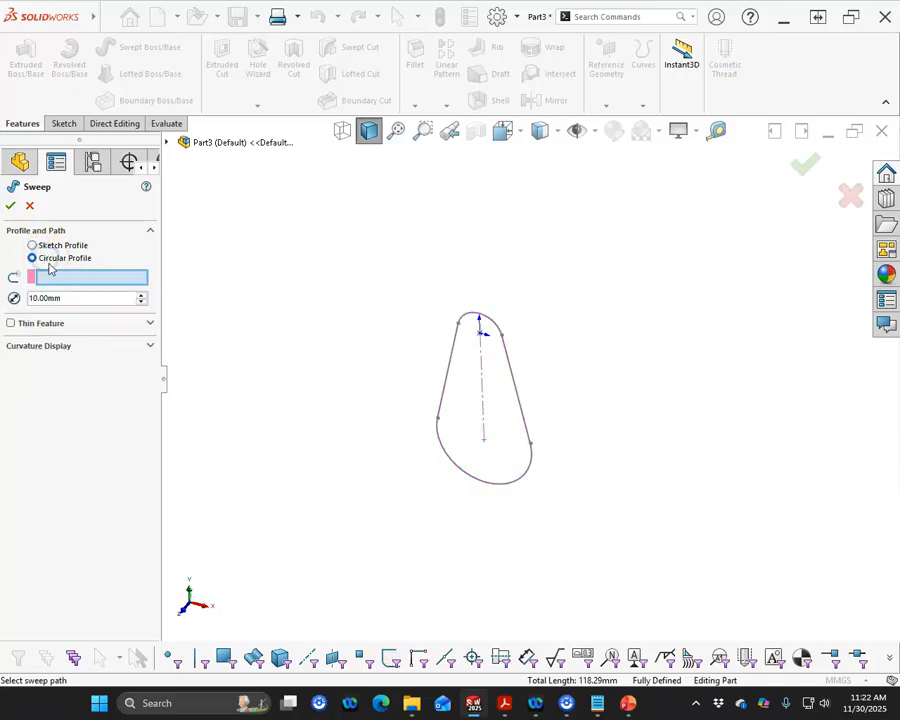
left_click(444, 388)
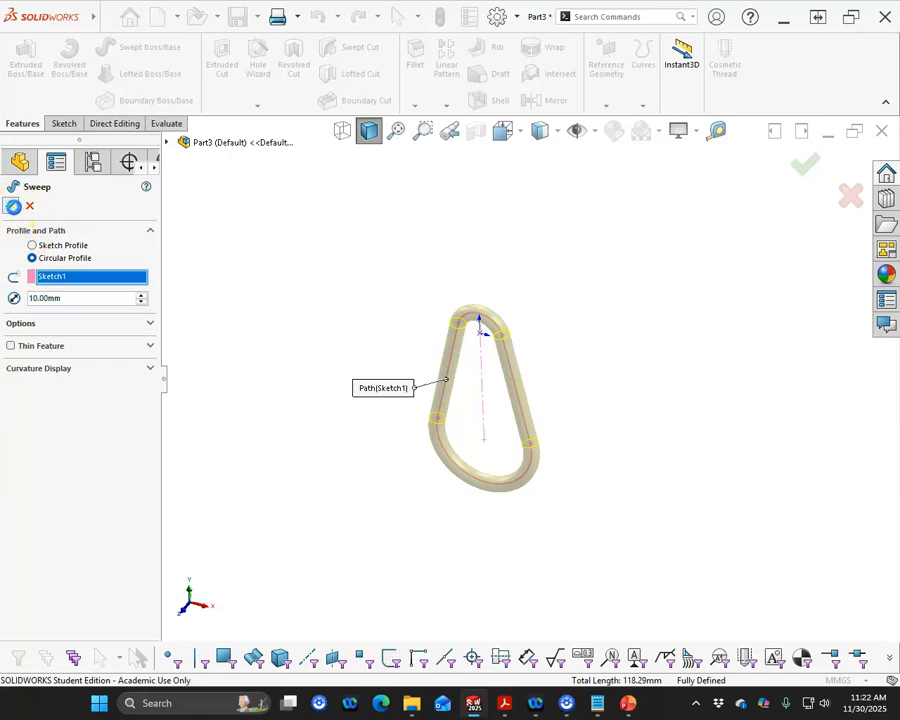
left_click(13, 206)
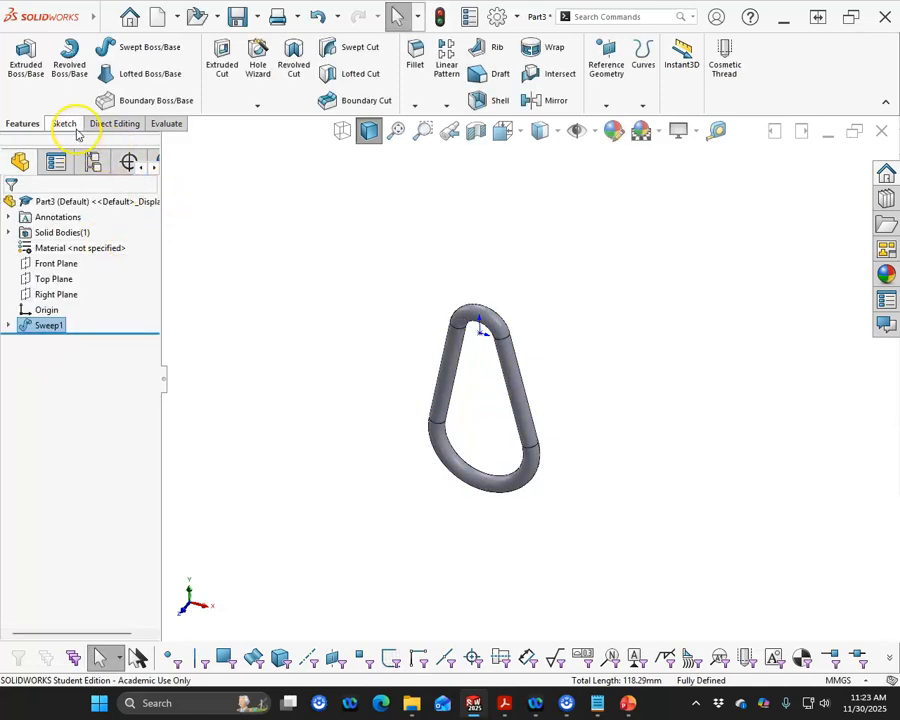
- Check the swept part's mass properties, including its volume
left_click(166, 124)
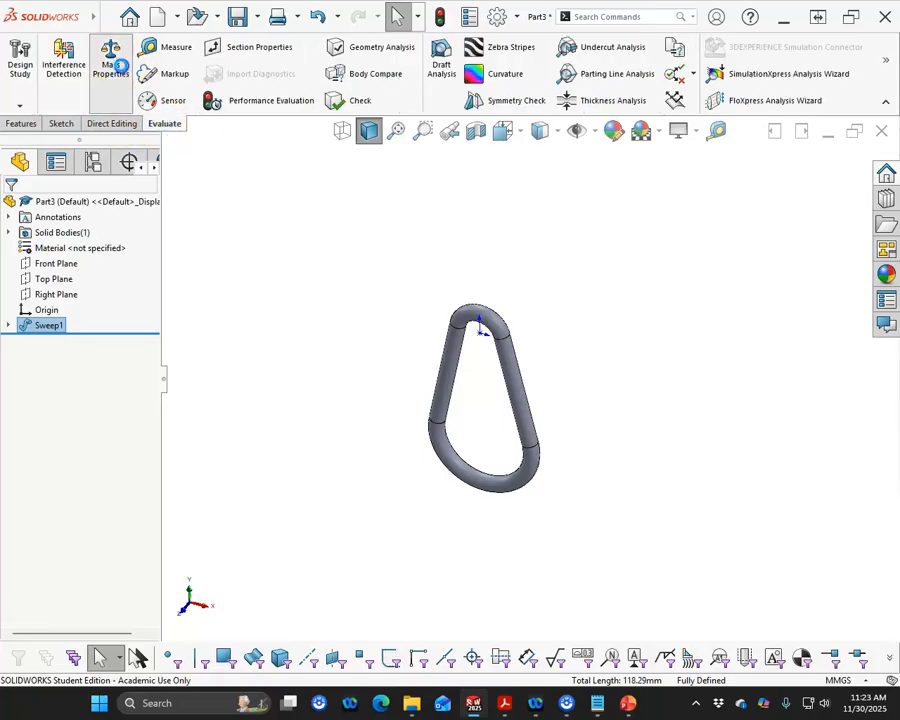
left_click(112, 62)
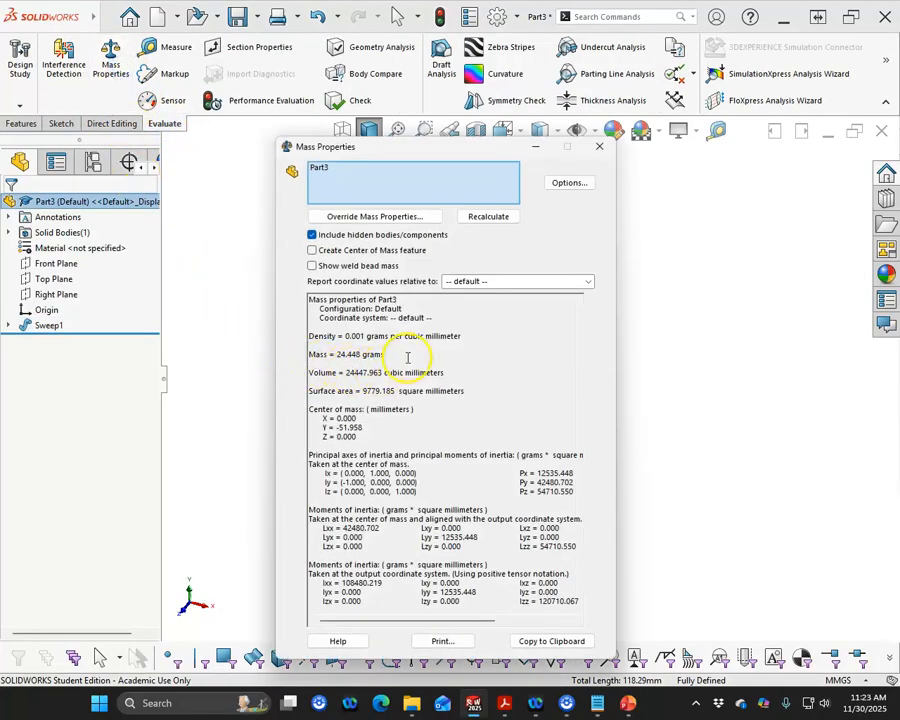
left_click(598, 152)
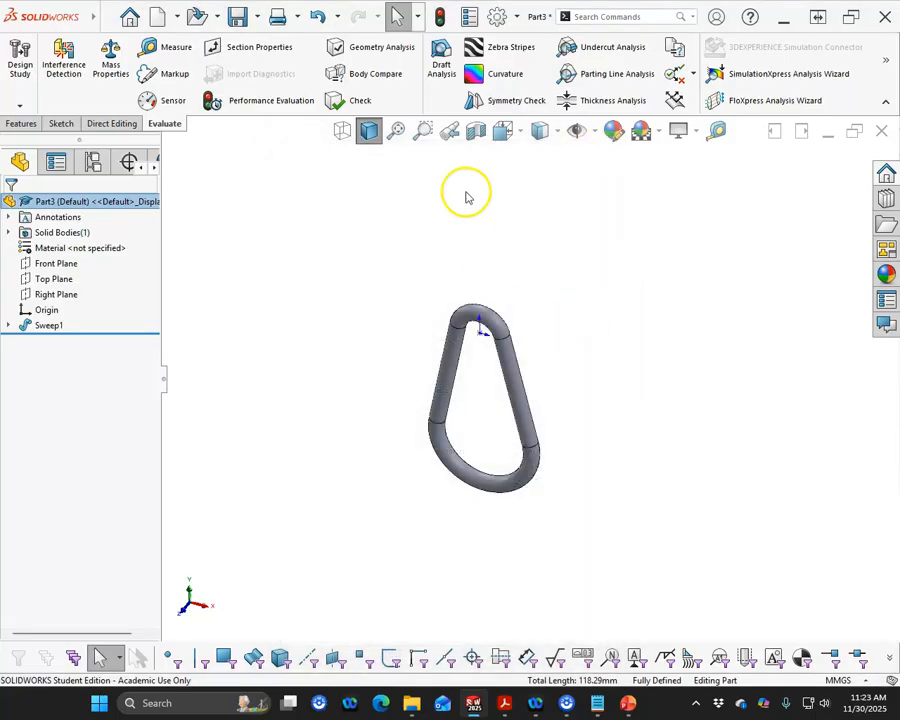
- Save the part as P8-6 in the Level 8 folder and close it
left_click(234, 17)
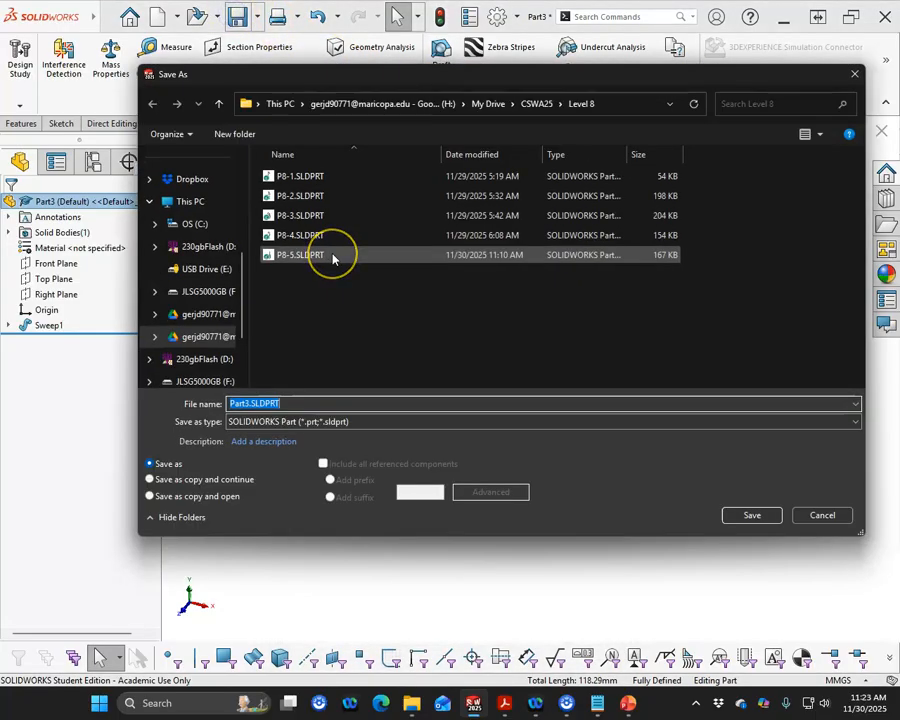
type("P8")
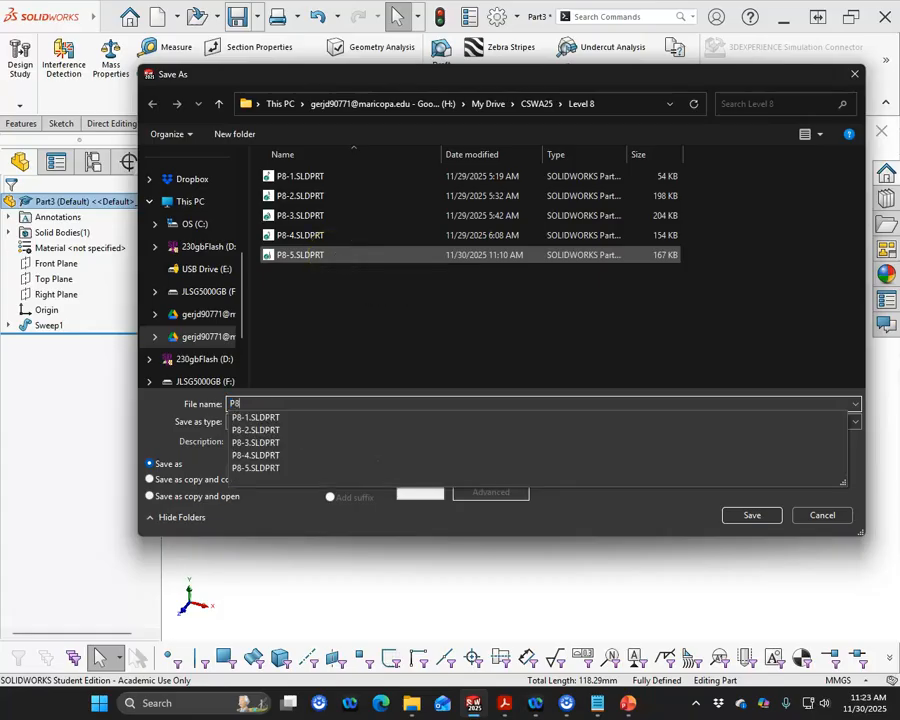
type("-6")
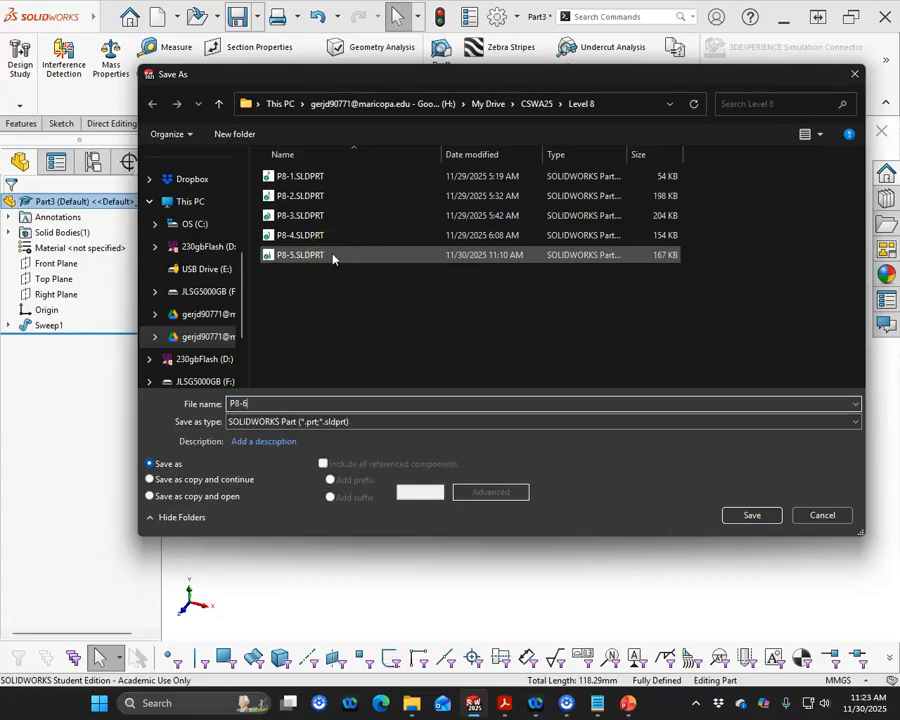
left_click(750, 515)
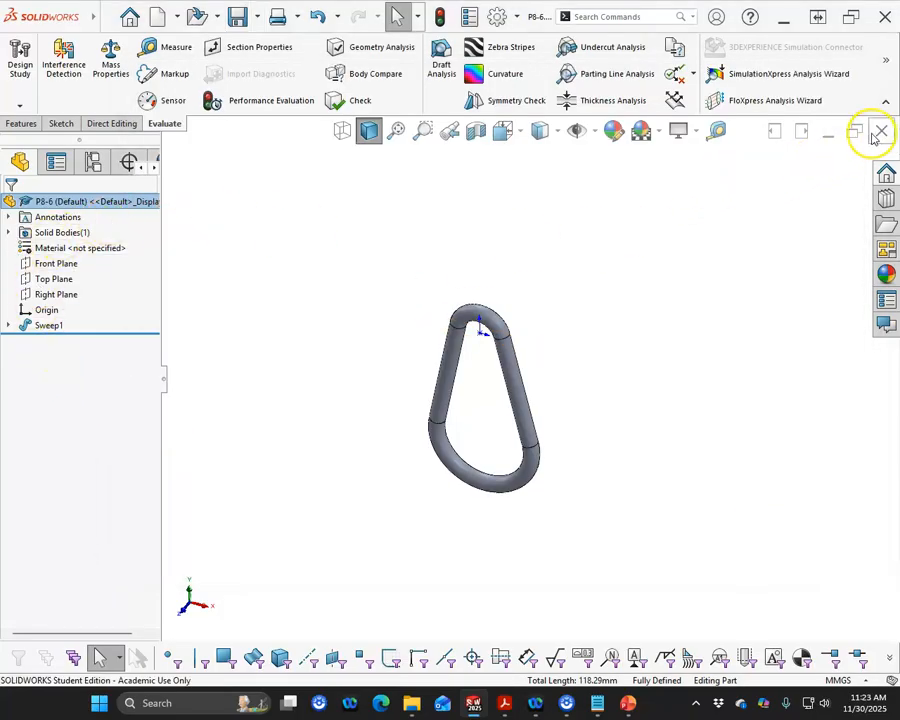
left_click(880, 132)
- Switch to the practice problems PDF and read Practice Problem 8.7's requirements, suggested features and part views
key("alt+Tab")
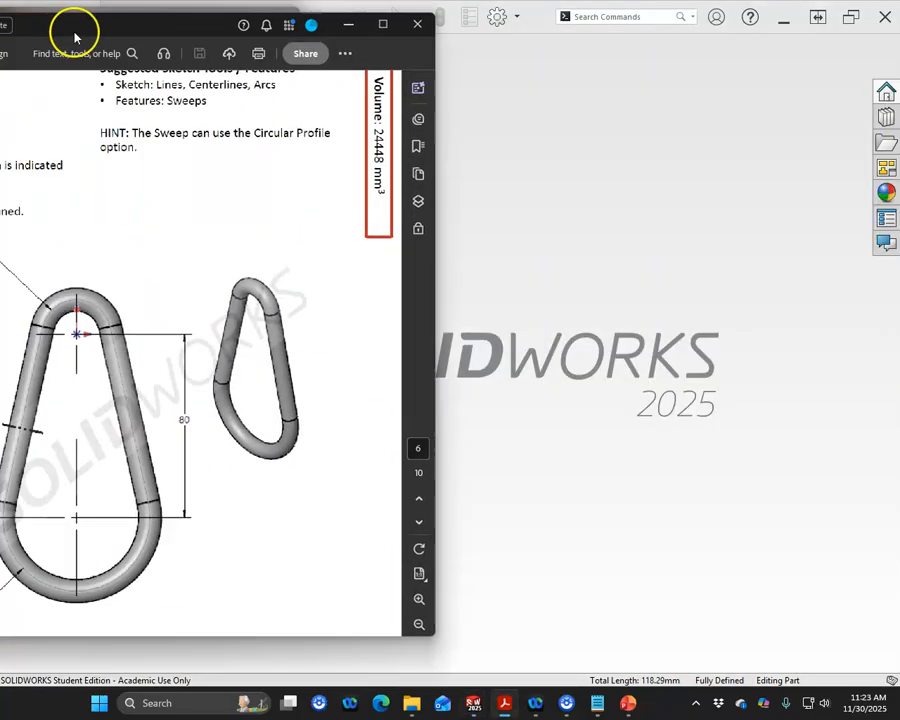
left_click_drag(74, 37, 410, 56)
scroll(382, 402, "down", 10)
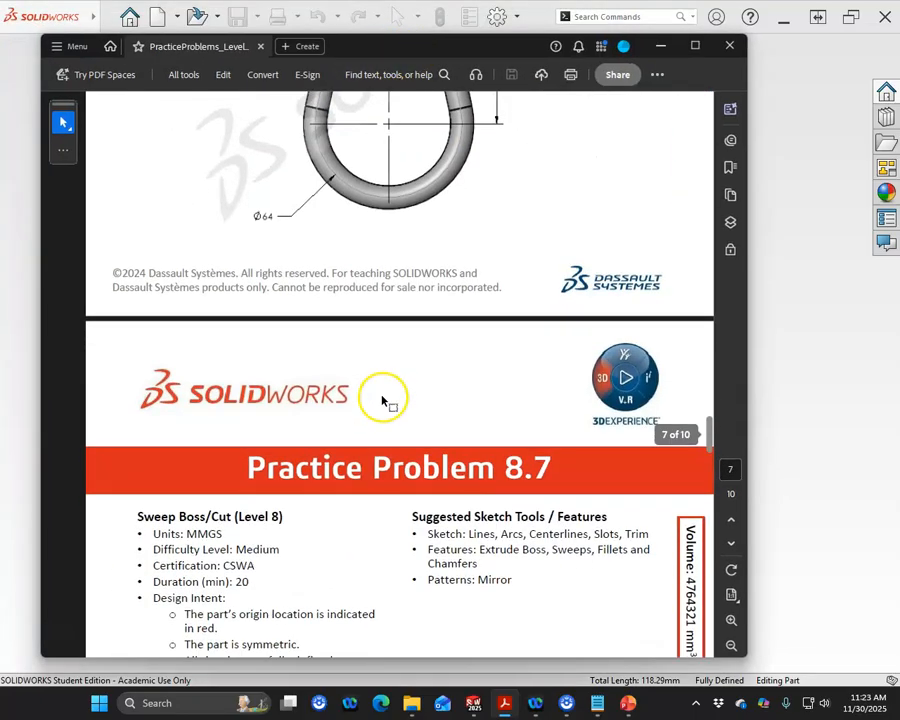
scroll(382, 400, "down", 10)
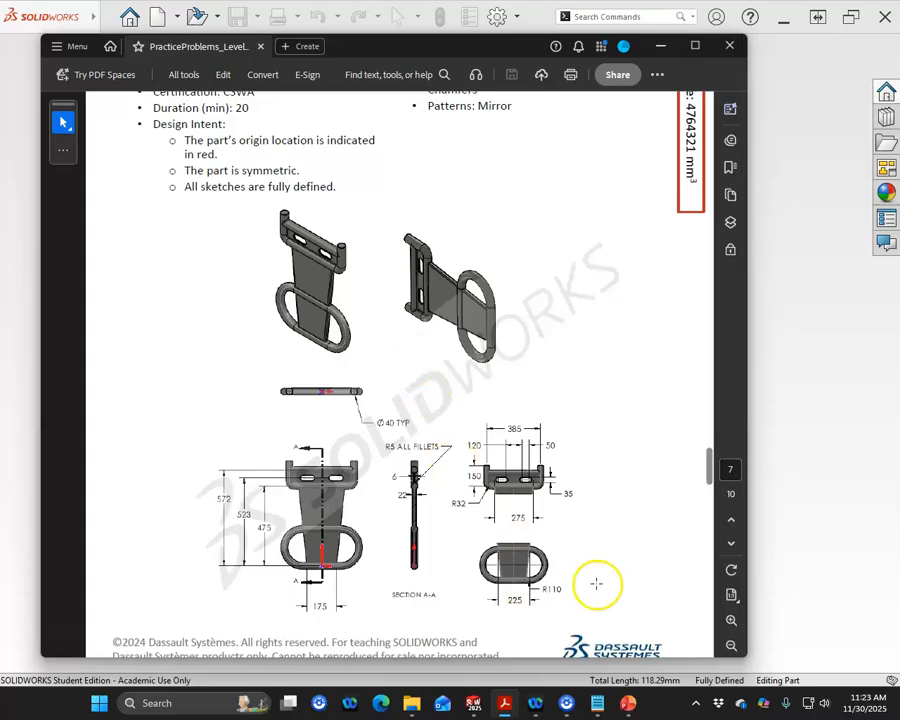
left_click(731, 620)
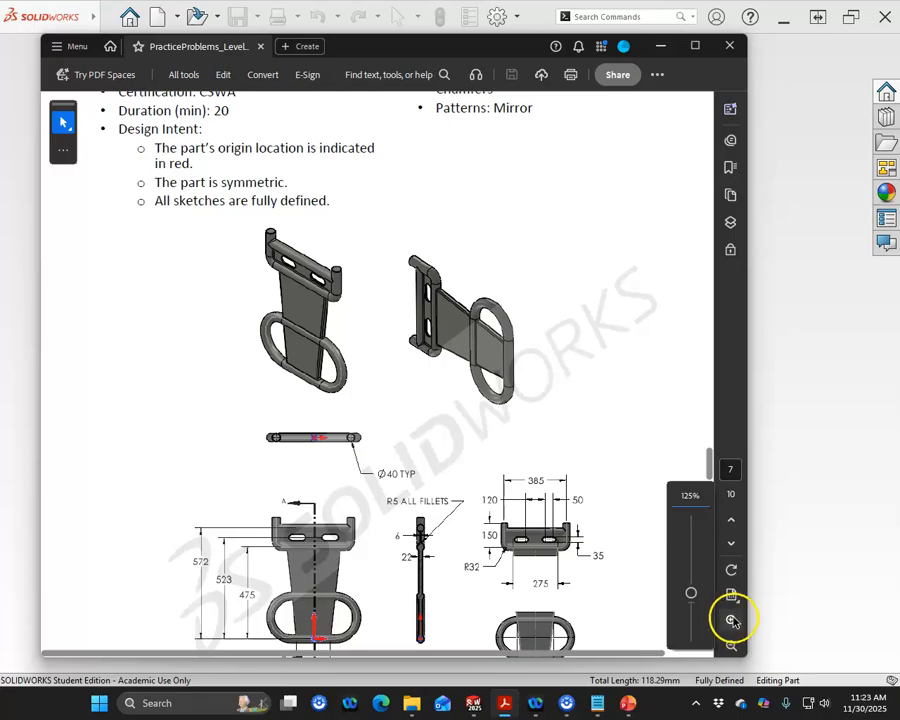
scroll(457, 422, "up", 3)
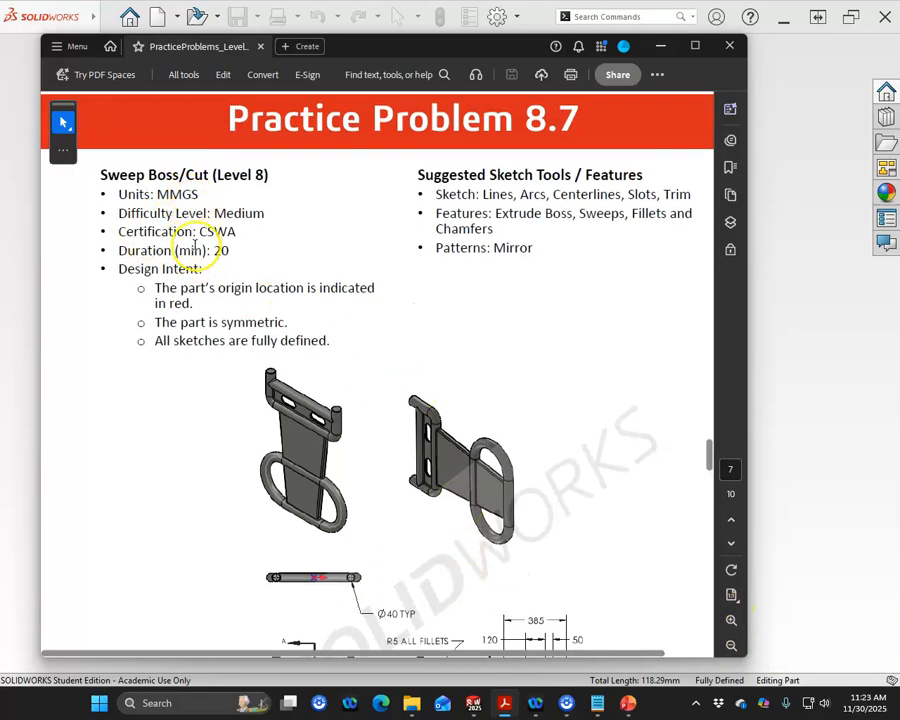
scroll(340, 555, "down", 3)
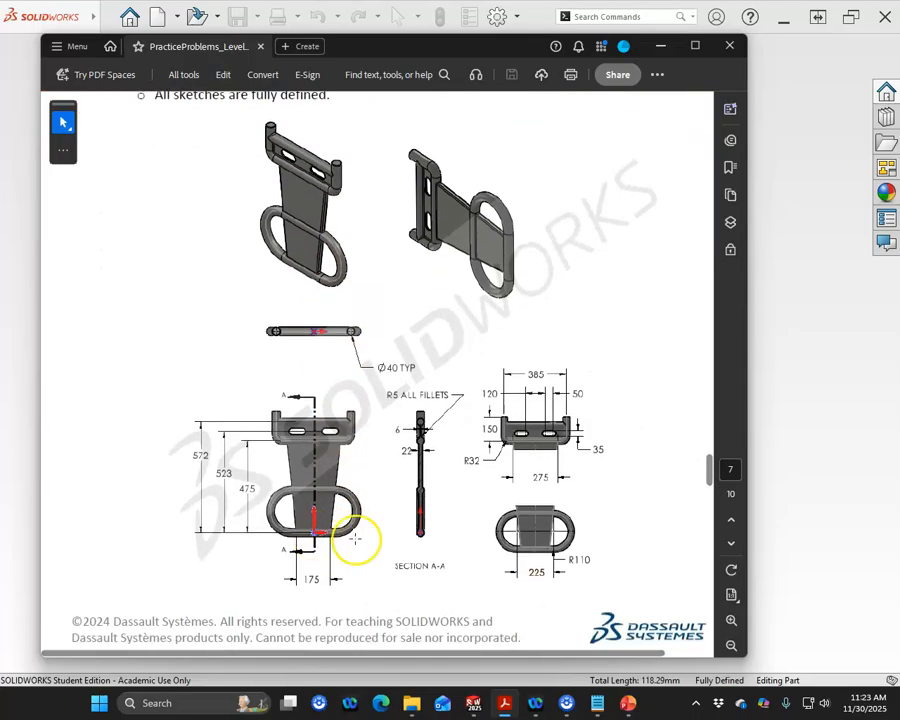
scroll(353, 515, "up", 1)
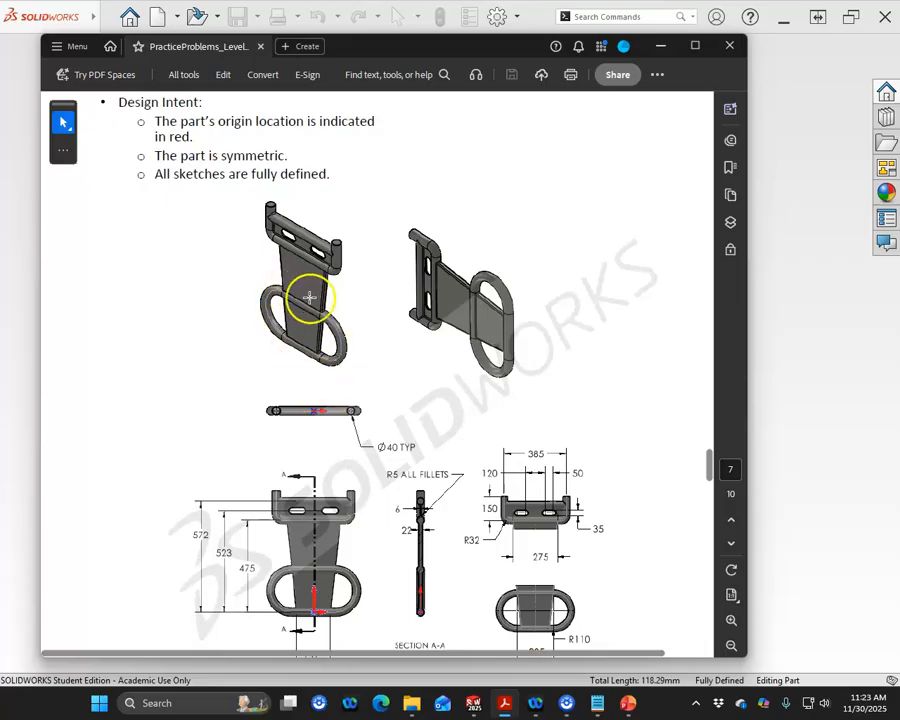
scroll(348, 370, "up", 1)
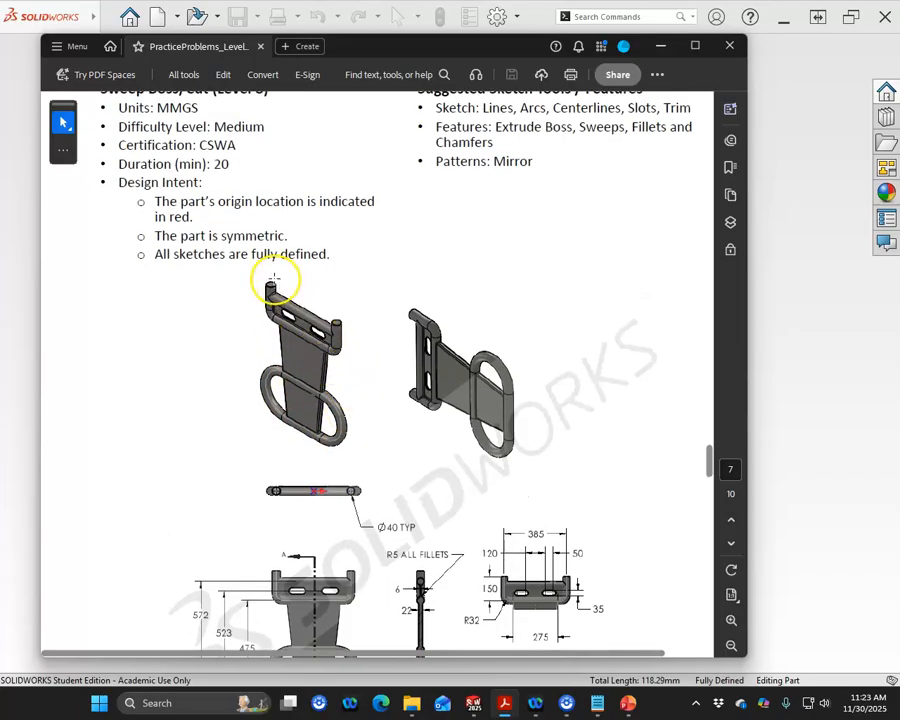
scroll(370, 289, "up", 1)
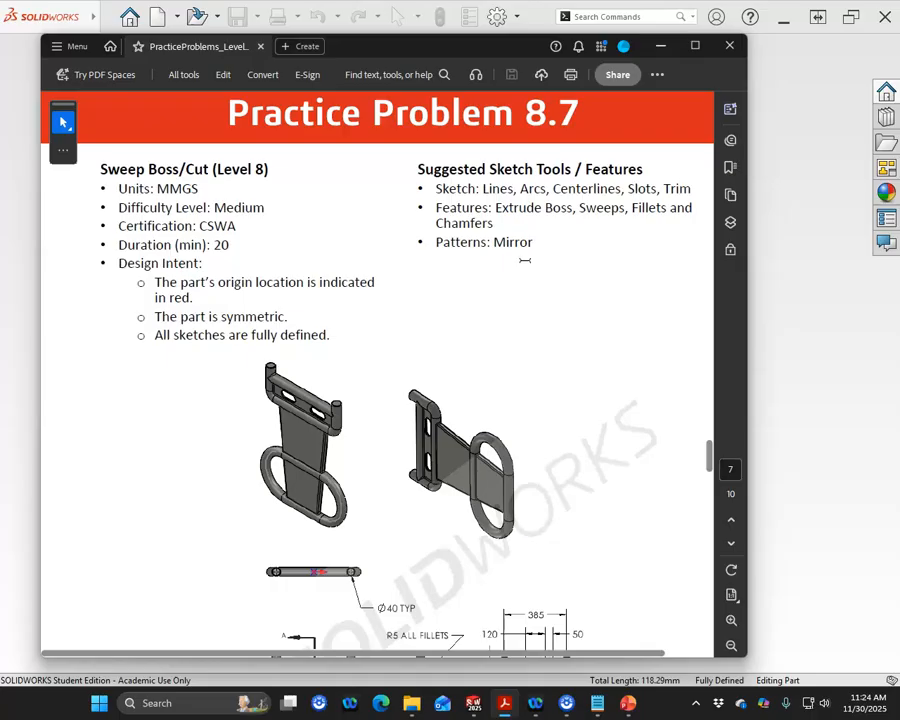
- Examine the dimensions on the Practice Problem 8.7 drawing views at higher magnification, and move the PDF window out of the way
scroll(412, 348, "down", 5)
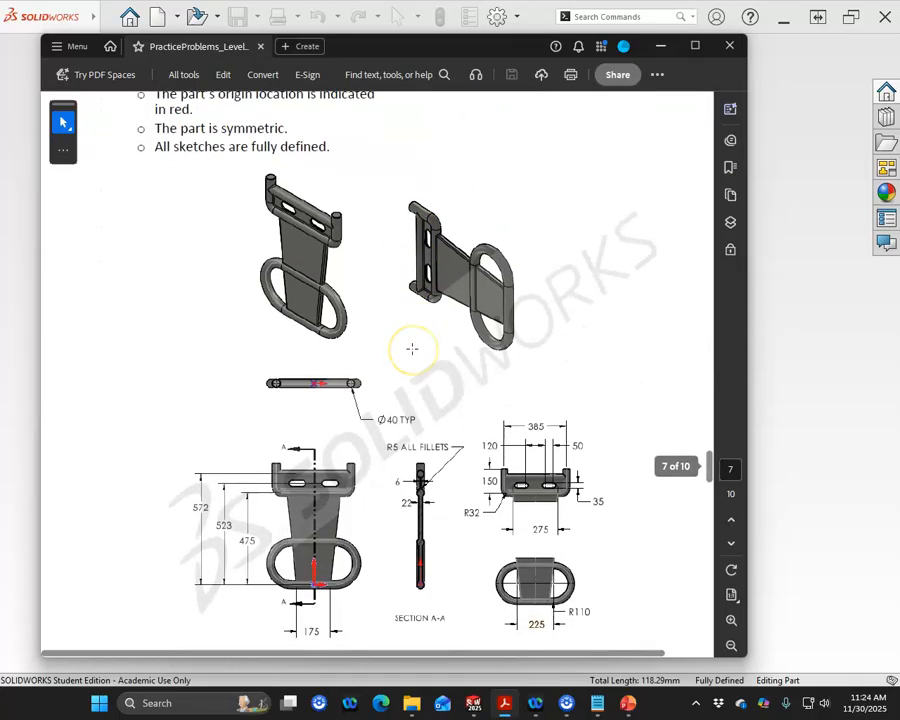
left_click(729, 619)
left_click_drag(404, 653, 462, 654)
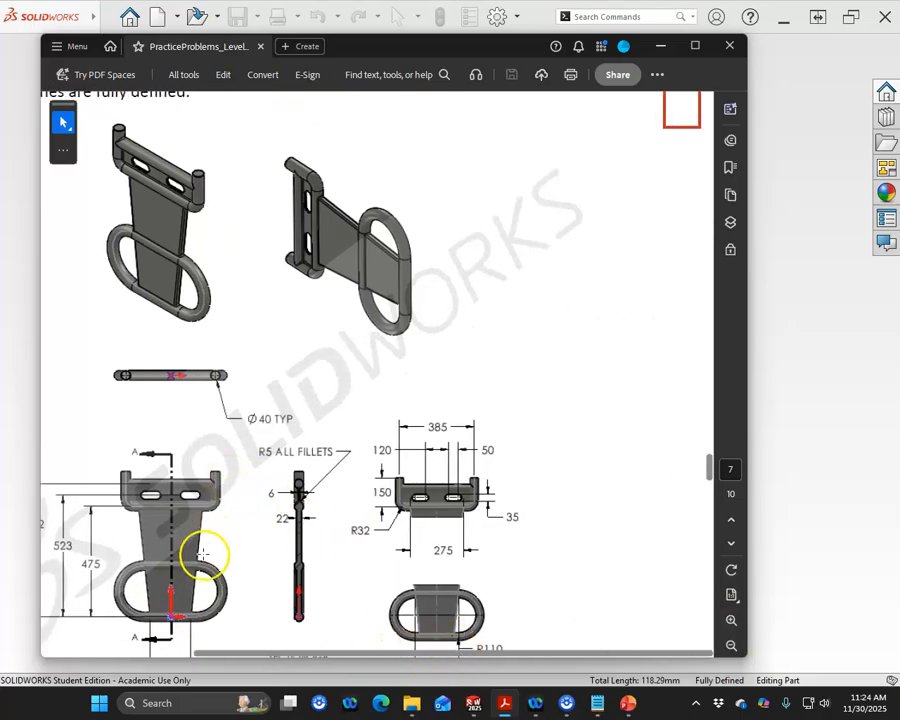
scroll(240, 532, "down", 1)
scroll(240, 532, "down", 1)
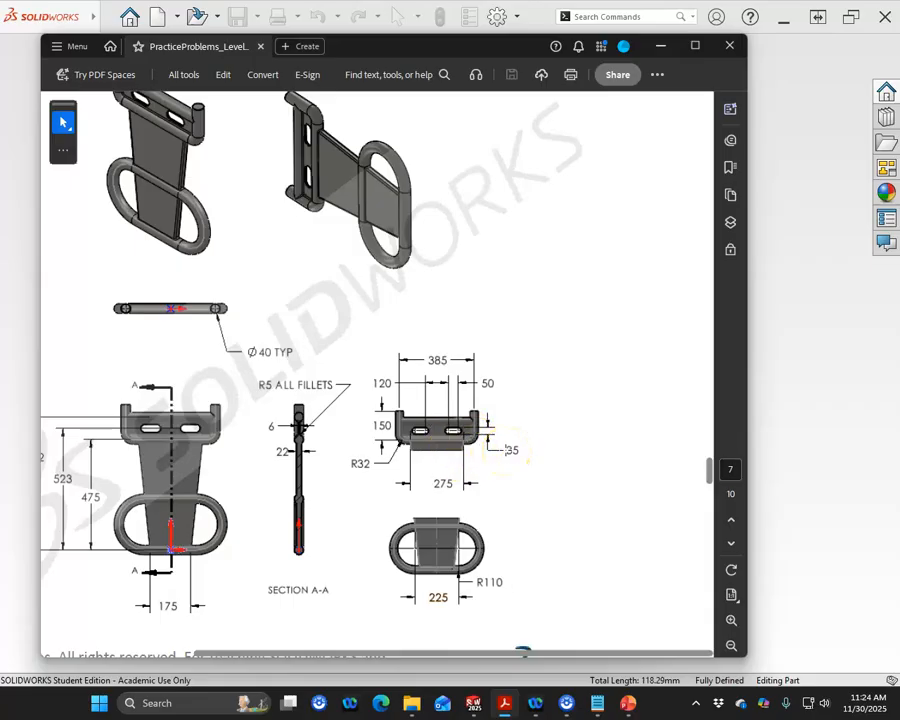
left_click_drag(463, 657, 428, 653)
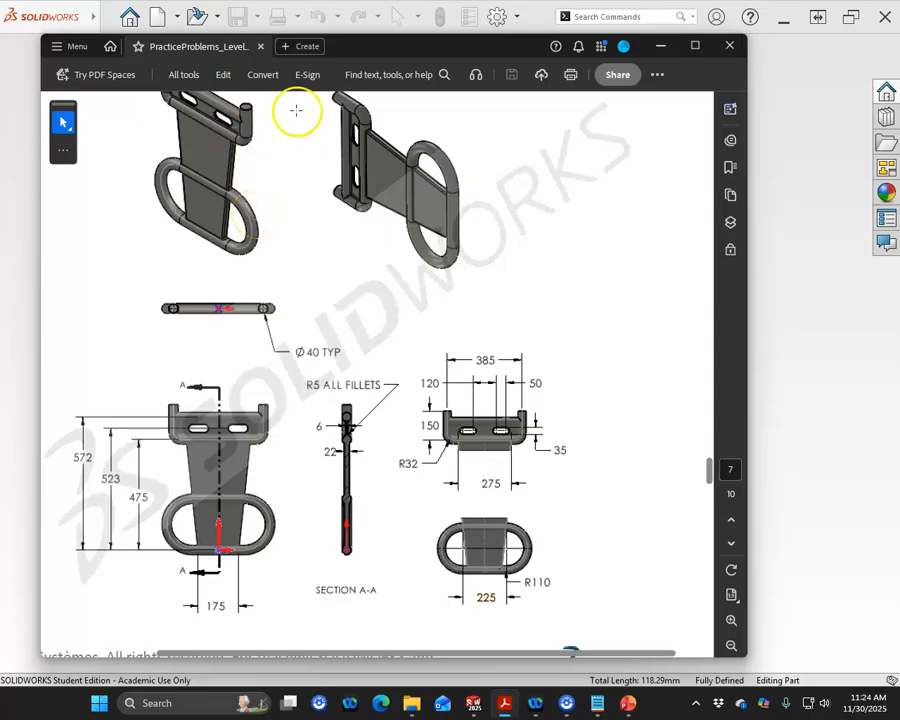
left_click_drag(385, 52, 0, 20)
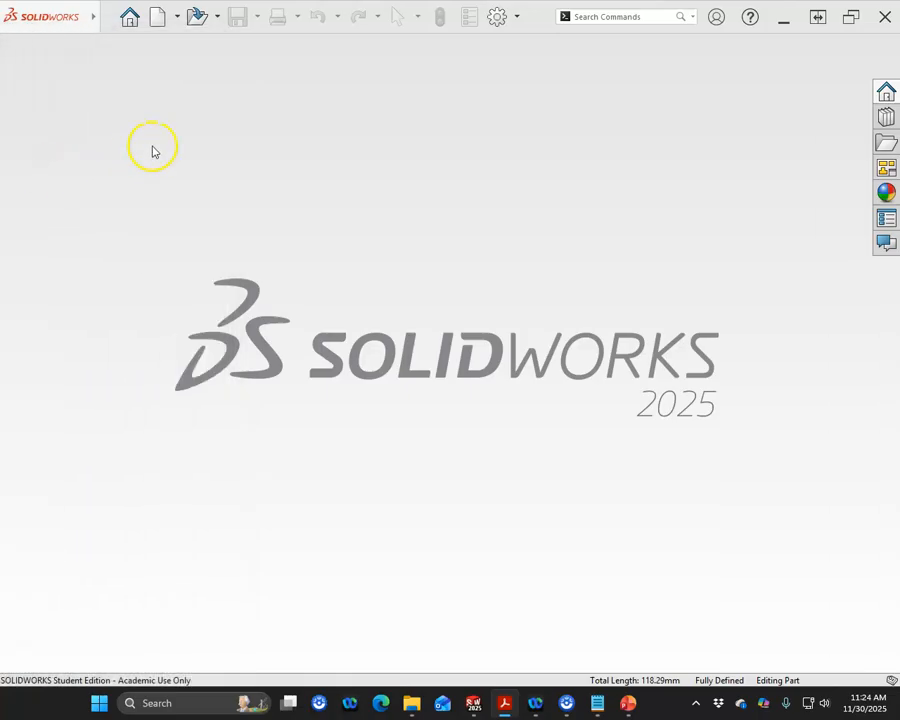
- Create a new part in SOLIDWORKS and start a sketch on the Front Plane
left_click(158, 18)
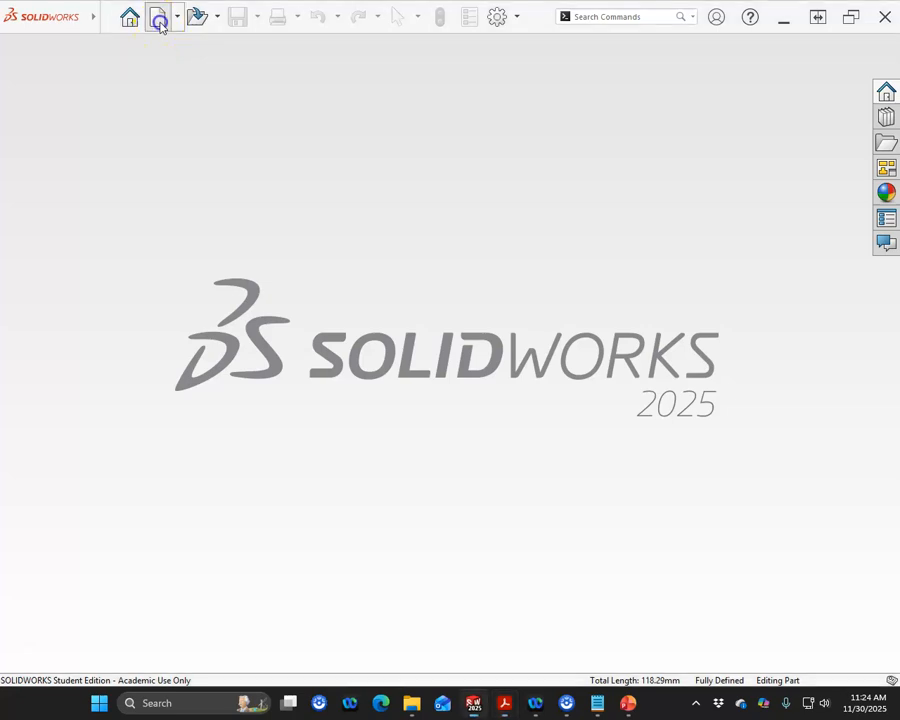
double_click(318, 160)
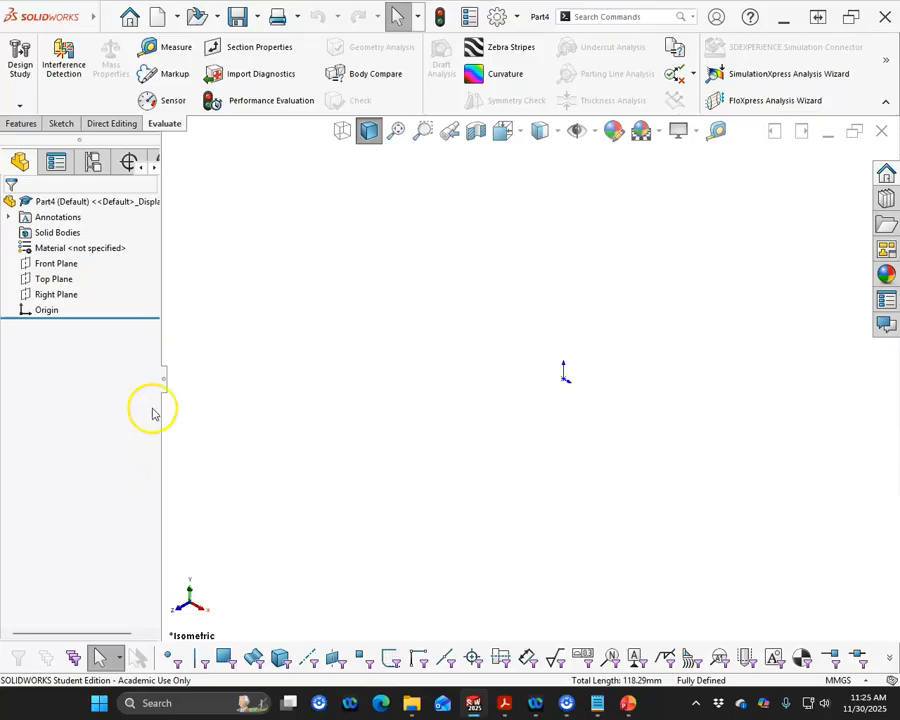
left_click(72, 263)
left_click(85, 249)
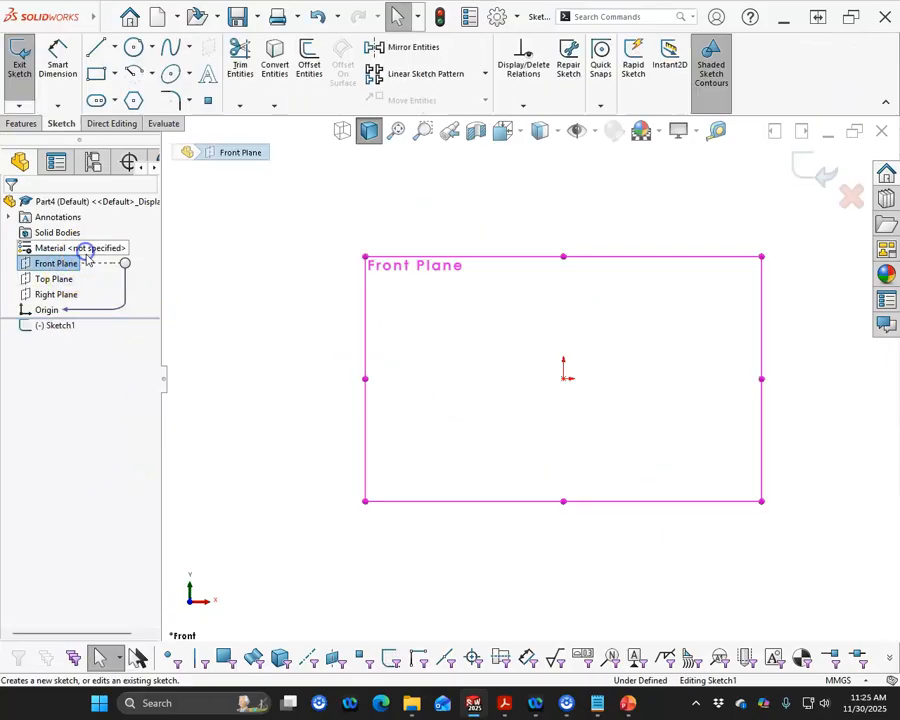
- Sketch a vertical centerline about 89 mm long upward from the origin
left_click(114, 47)
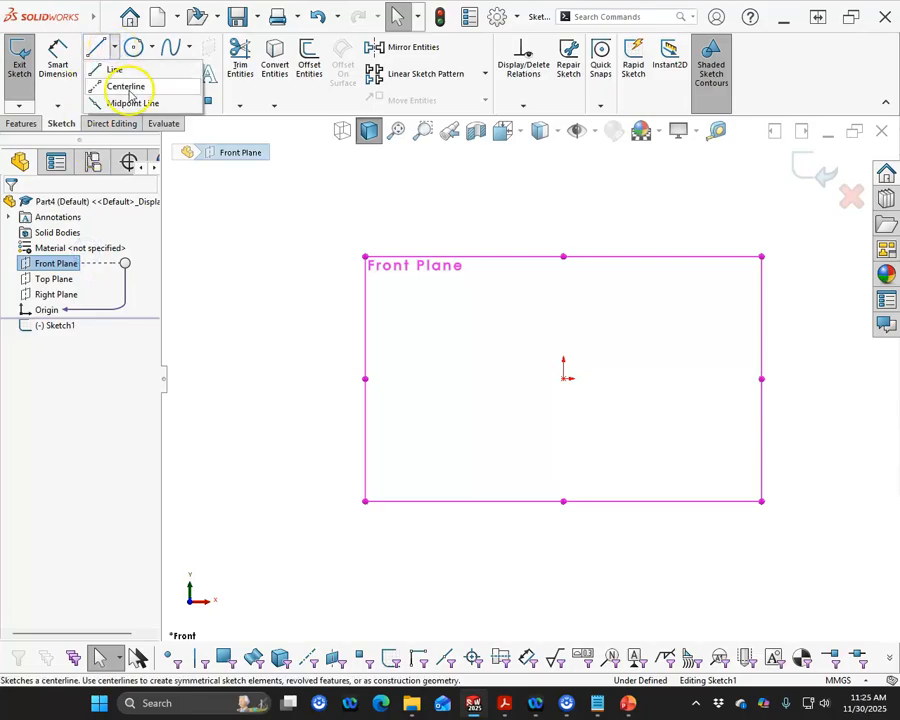
left_click(127, 88)
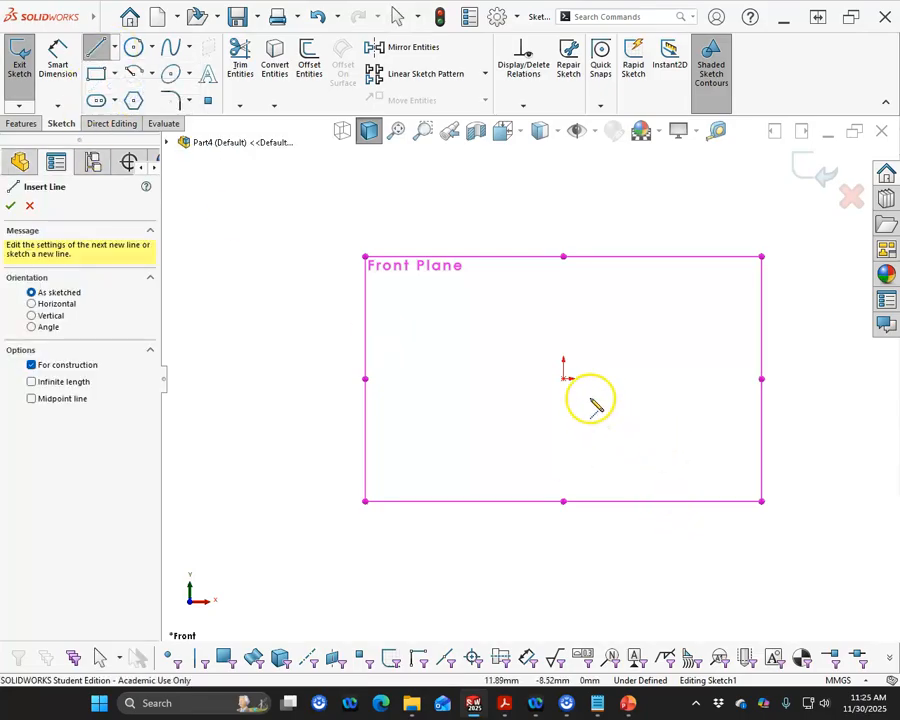
left_click(565, 378)
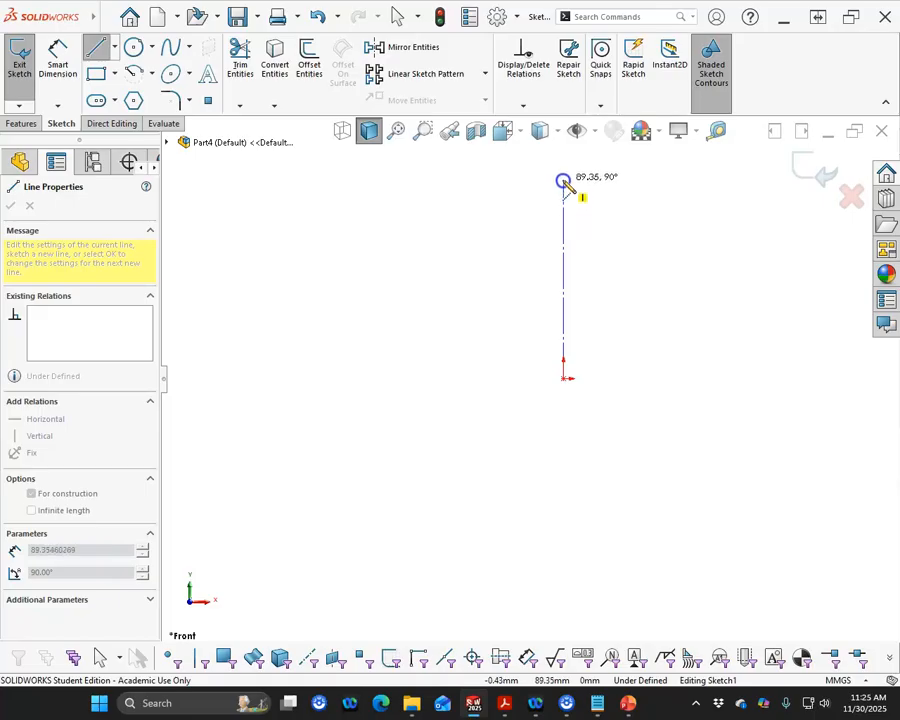
left_click(563, 181)
right_click(587, 201)
left_click(613, 205)
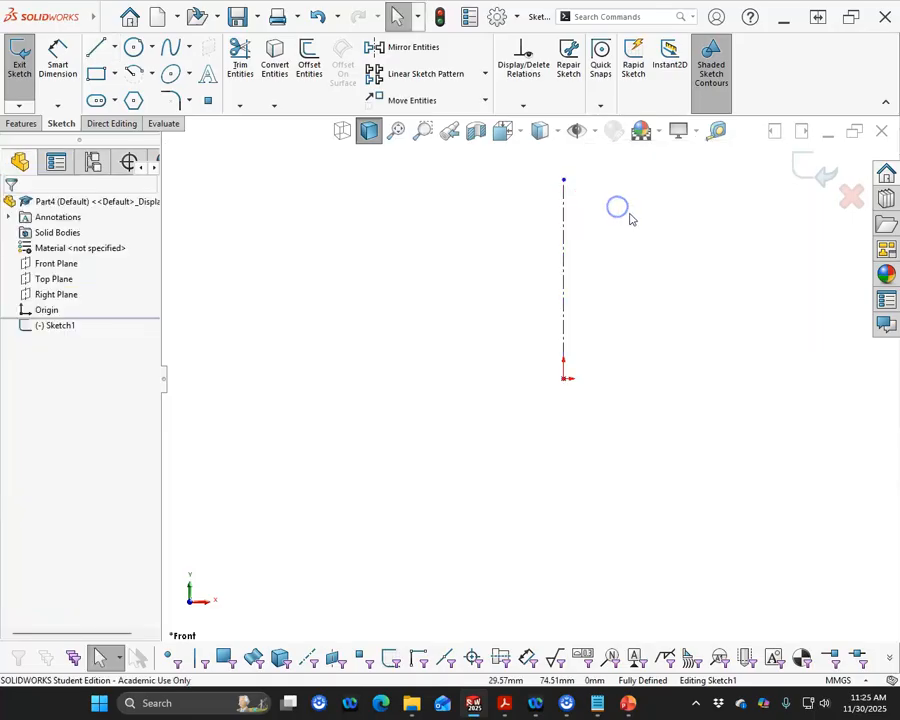
- Sketch horizontal midpoint lines about 76 mm long at the centerline's upper end and about 44 mm long at the origin
left_click(114, 47)
left_click(118, 99)
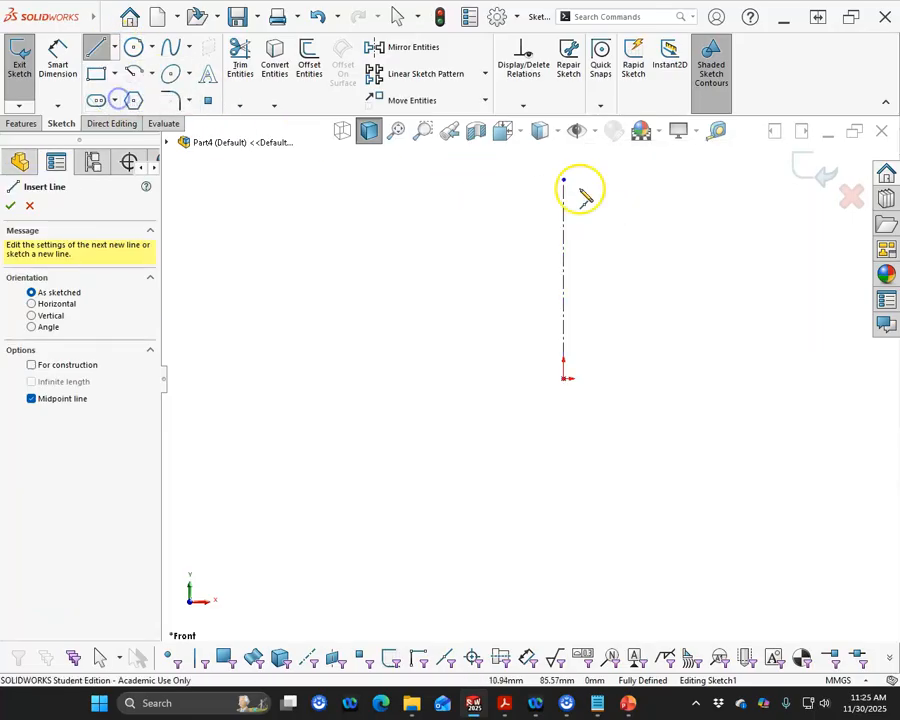
left_click(564, 181)
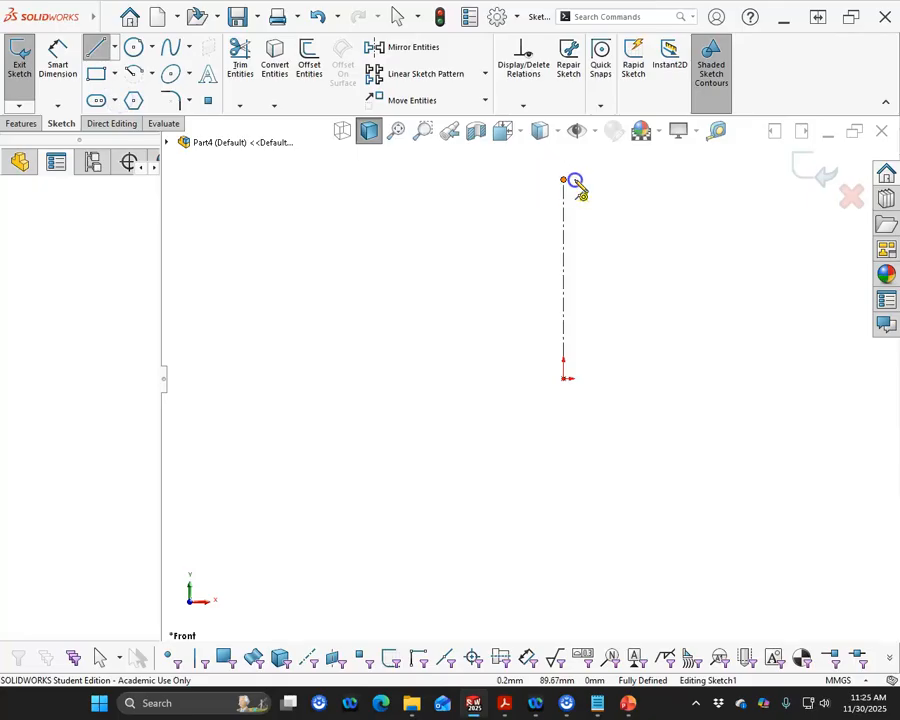
left_click(648, 180)
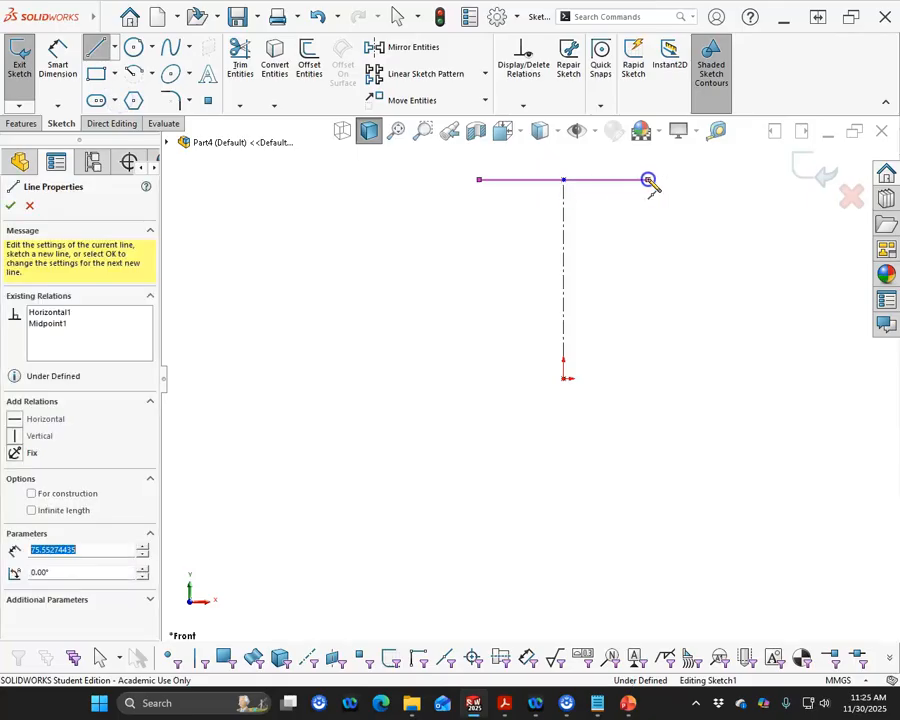
left_click(565, 379)
left_click(613, 379)
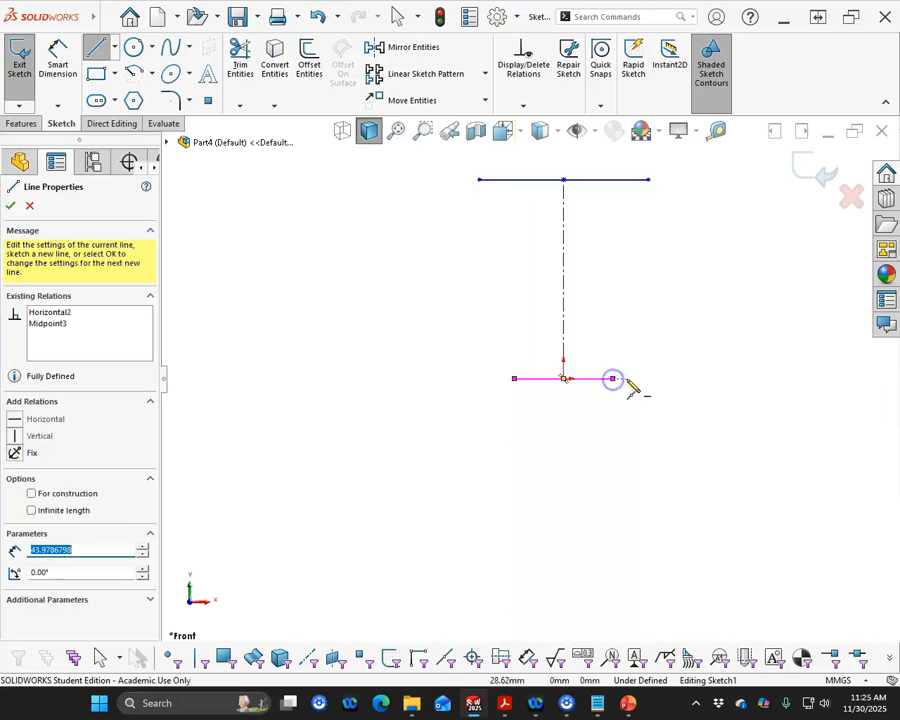
right_click(636, 345)
left_click(650, 352)
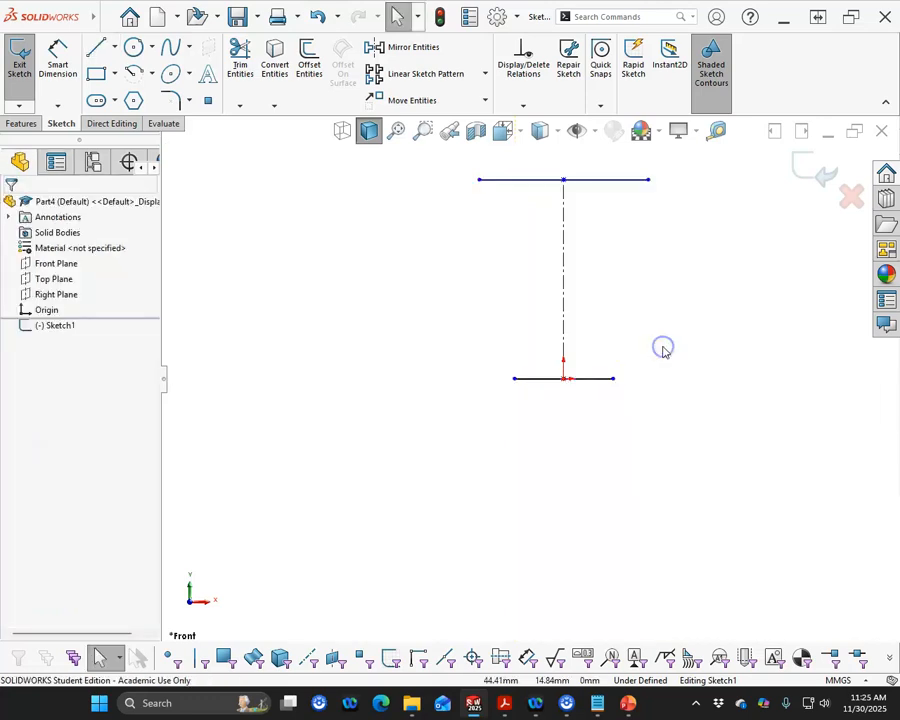
right_click(662, 347)
left_click(612, 325)
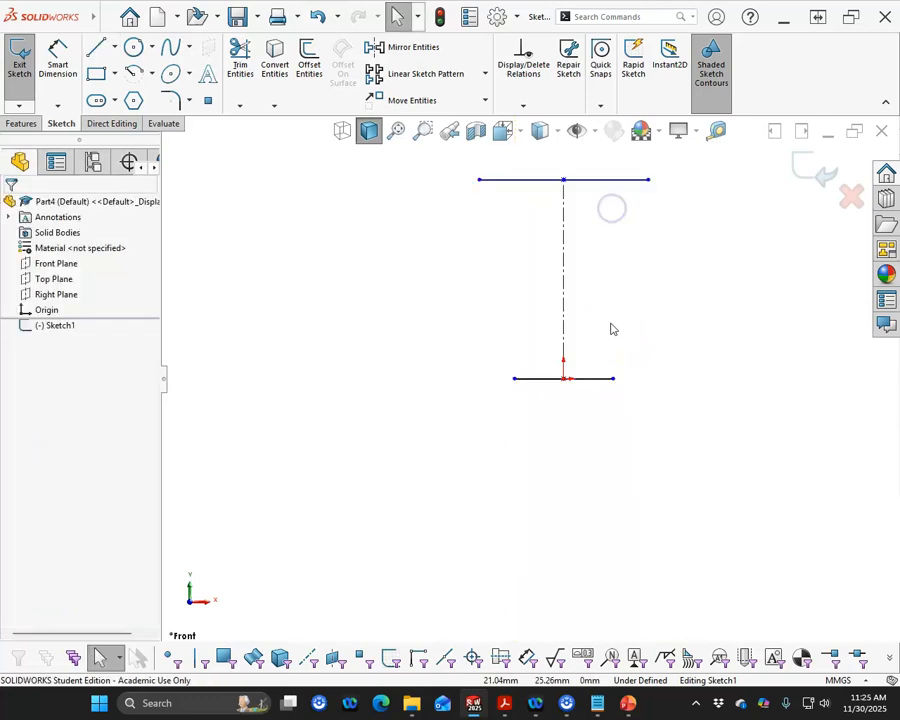
- Sketch a slanted line joining the right ends of the lower and upper horizontal lines
key("s")
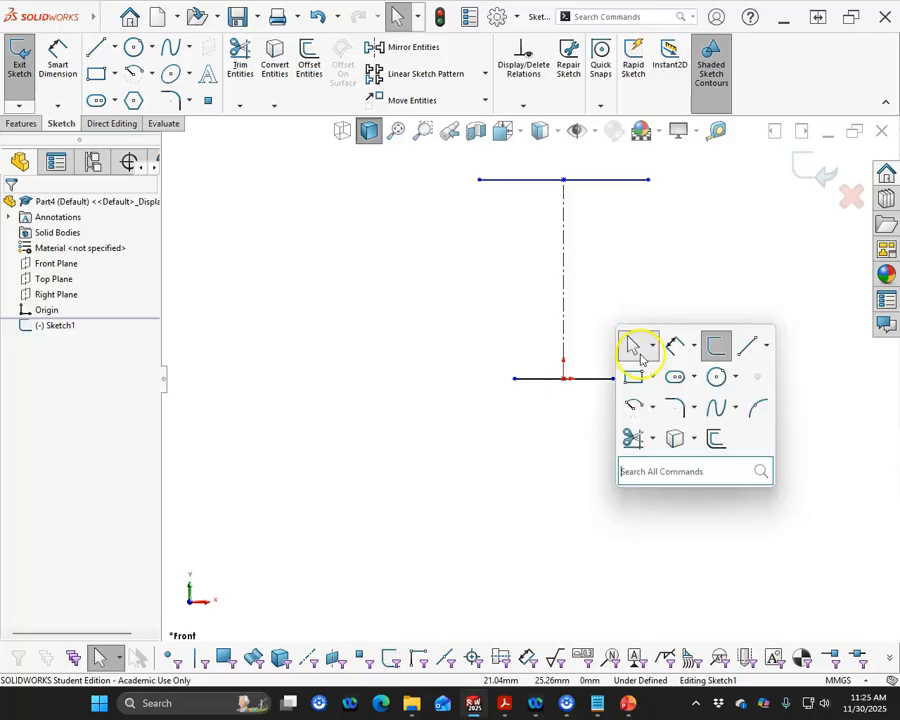
left_click(748, 348)
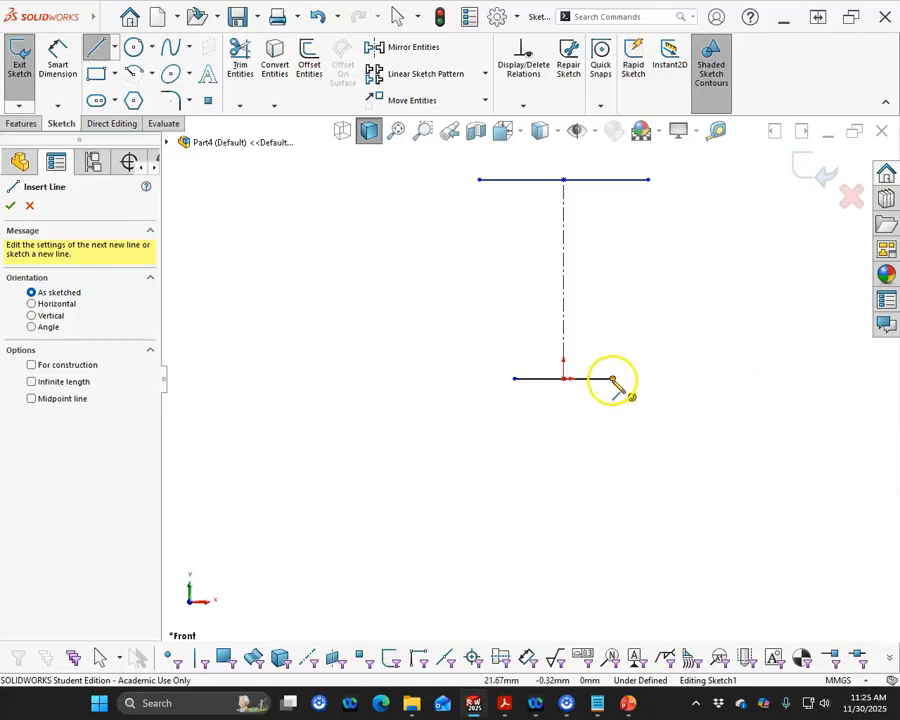
left_click(613, 378)
left_click(647, 180)
right_click(683, 235)
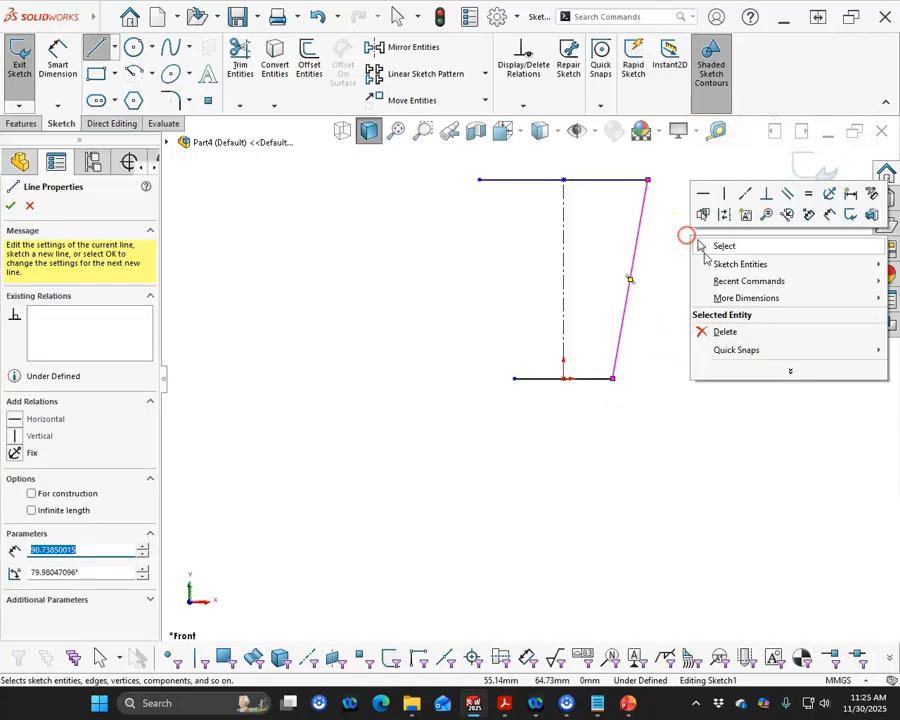
left_click(716, 244)
- Mirror the slanted side line about the vertical centerline to close the tapered profile
left_click(631, 268)
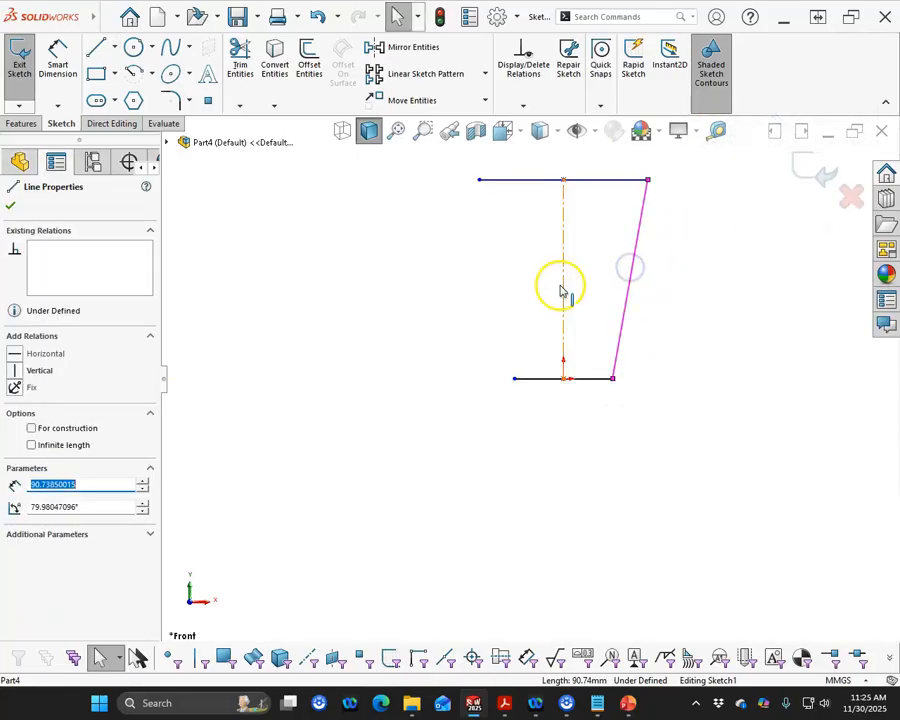
left_click(563, 288, "ctrl")
left_click(410, 50)
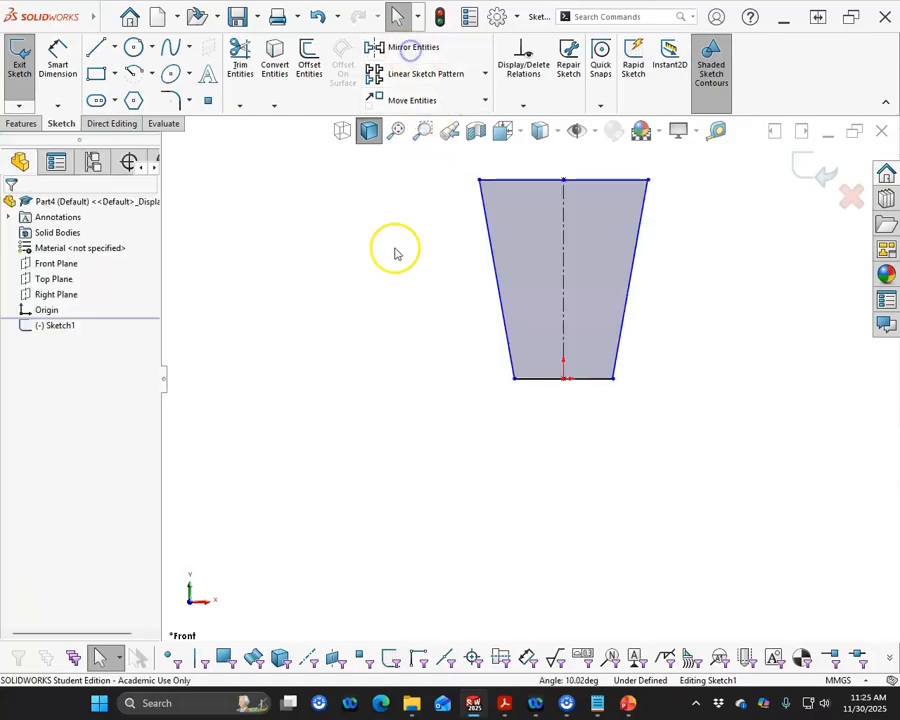
- Dimension the profile's lower horizontal line at 175 mm
scroll(568, 242, "up", 1)
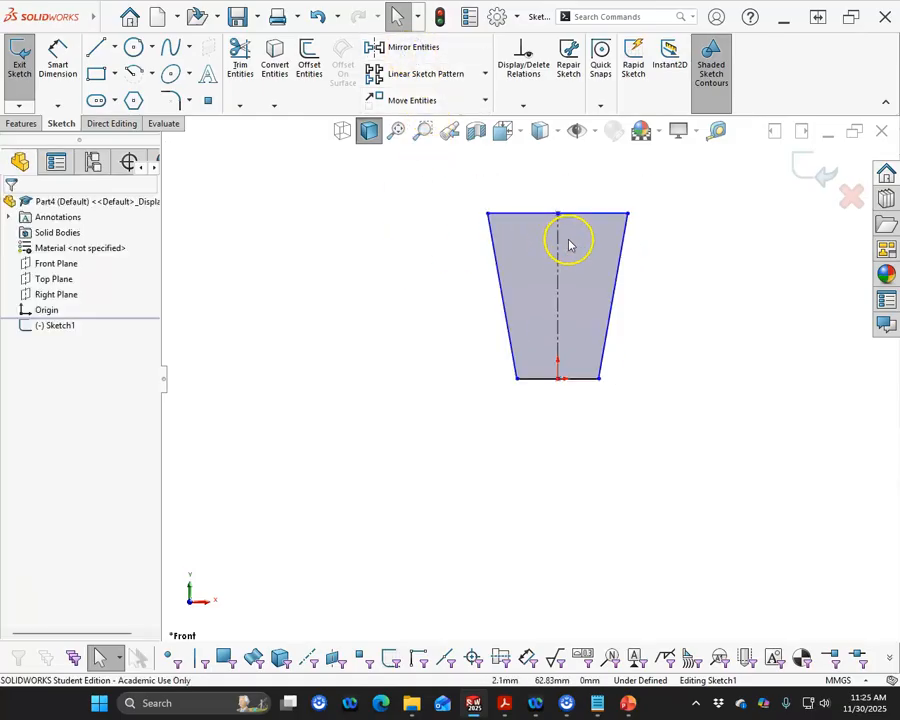
scroll(568, 242, "down", 2)
left_click(57, 60)
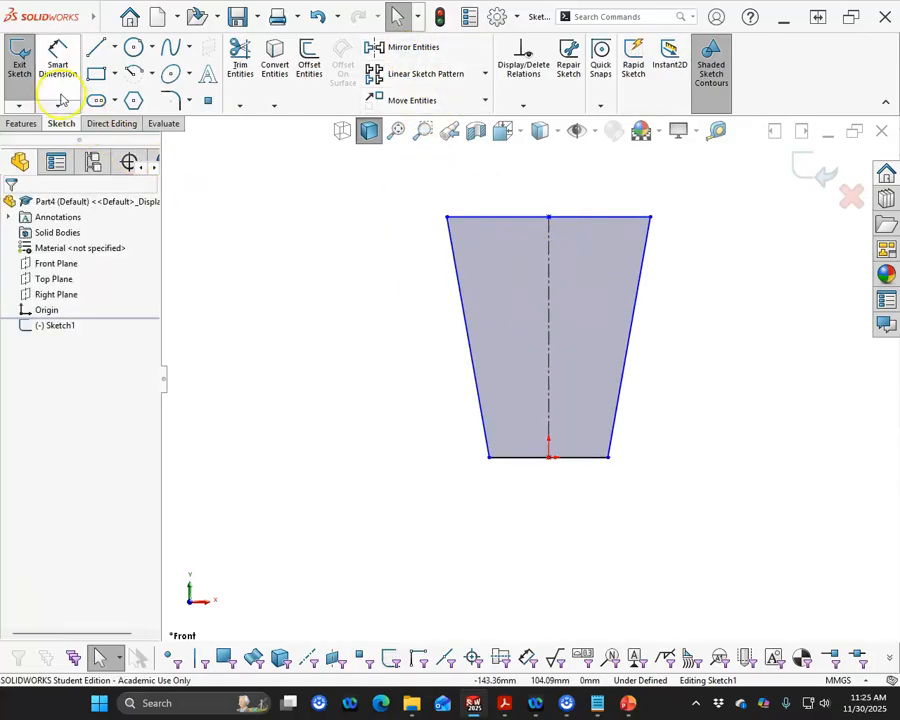
left_click(562, 467)
left_click(562, 516)
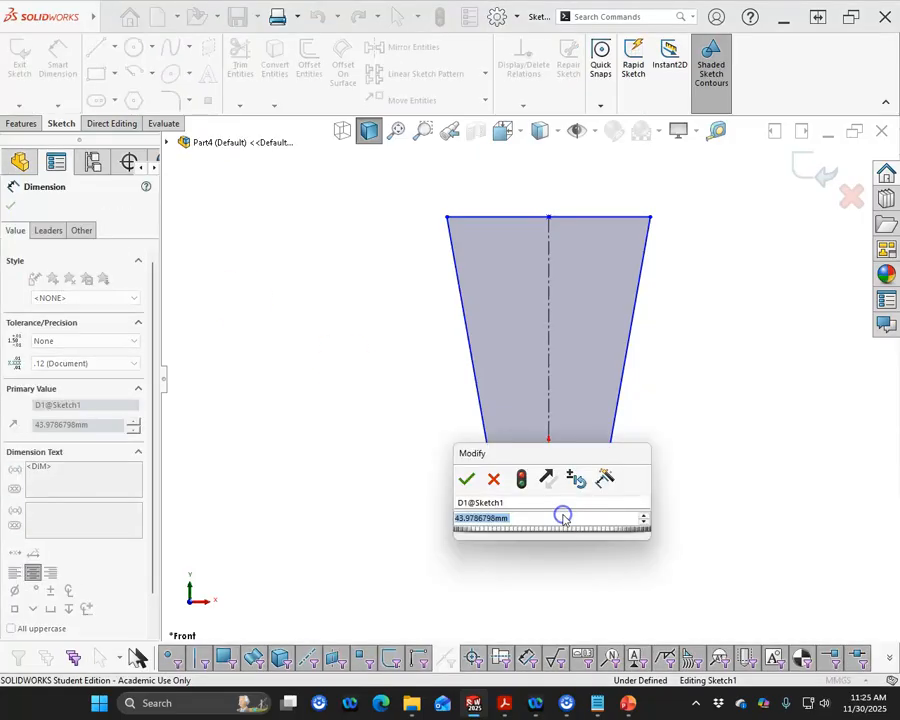
type("175")
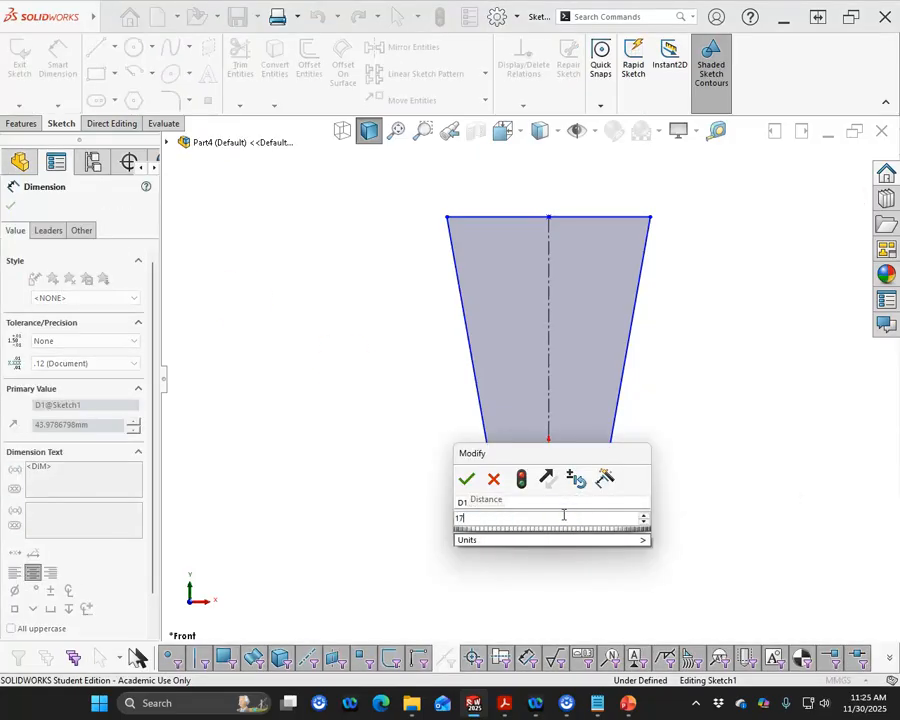
key("Return")
- Dimension the profile's upper horizontal line at 275 mm
left_click(497, 280)
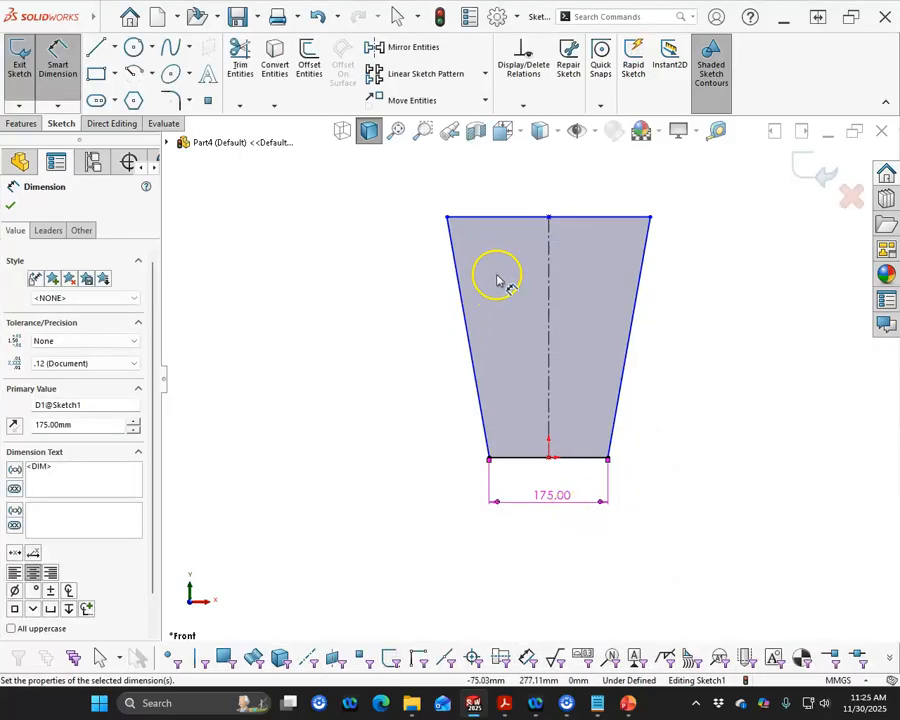
left_click(533, 217)
left_click(531, 197)
type("27")
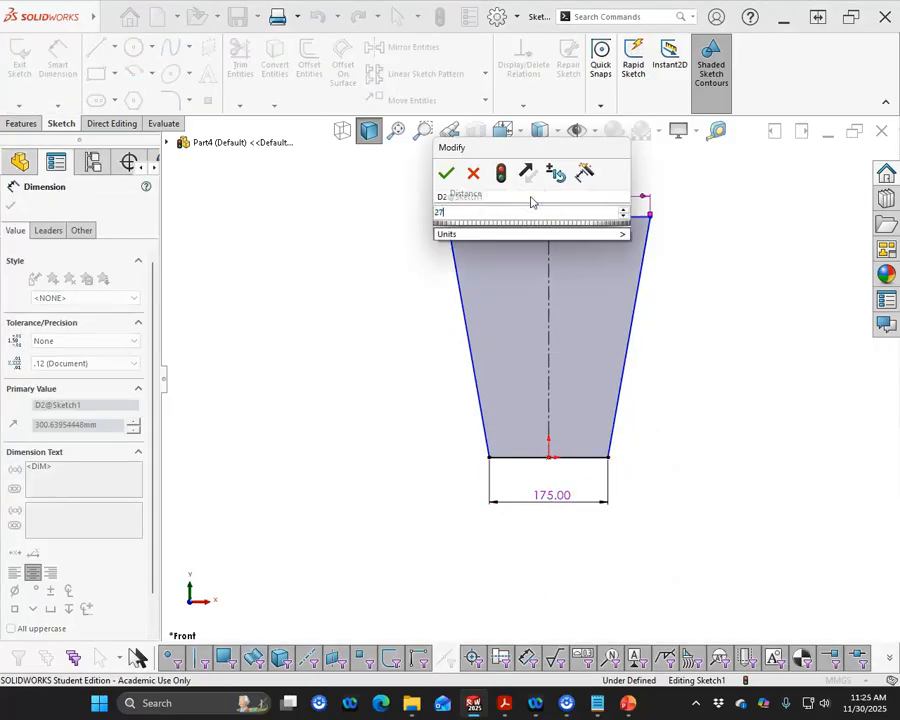
type("5")
key("Return")
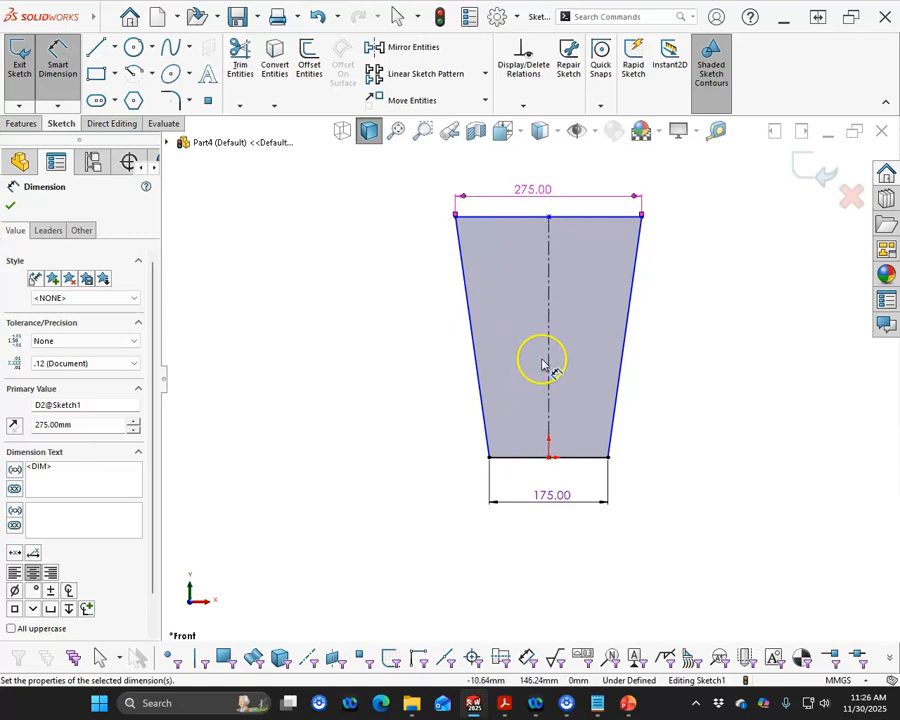
- Dimension the height between the lower and upper horizontal lines at 475 mm
left_click(531, 457)
left_click(520, 216)
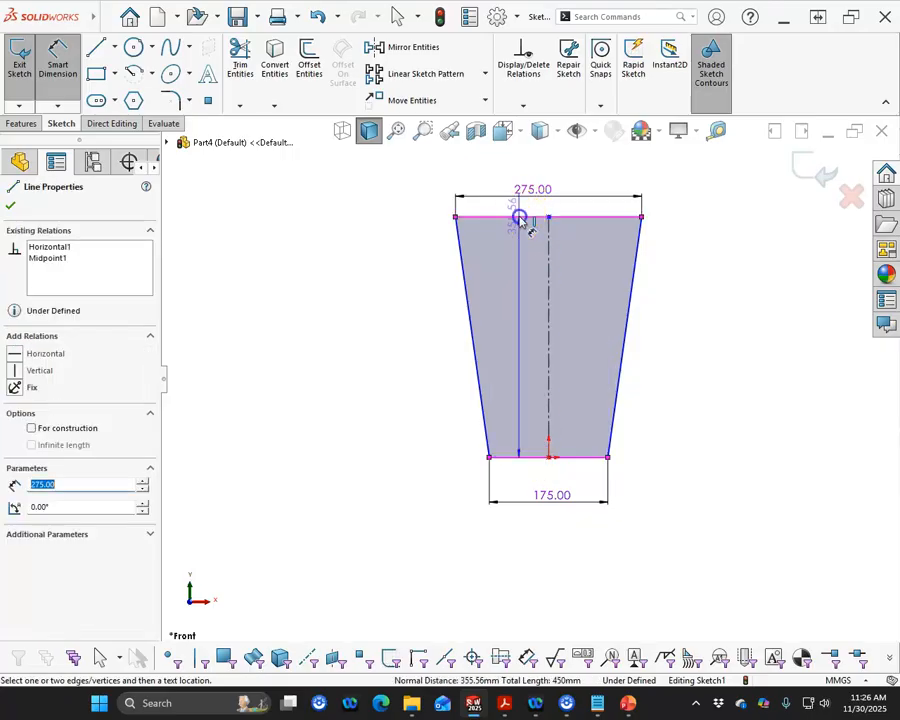
left_click(313, 315)
type("475")
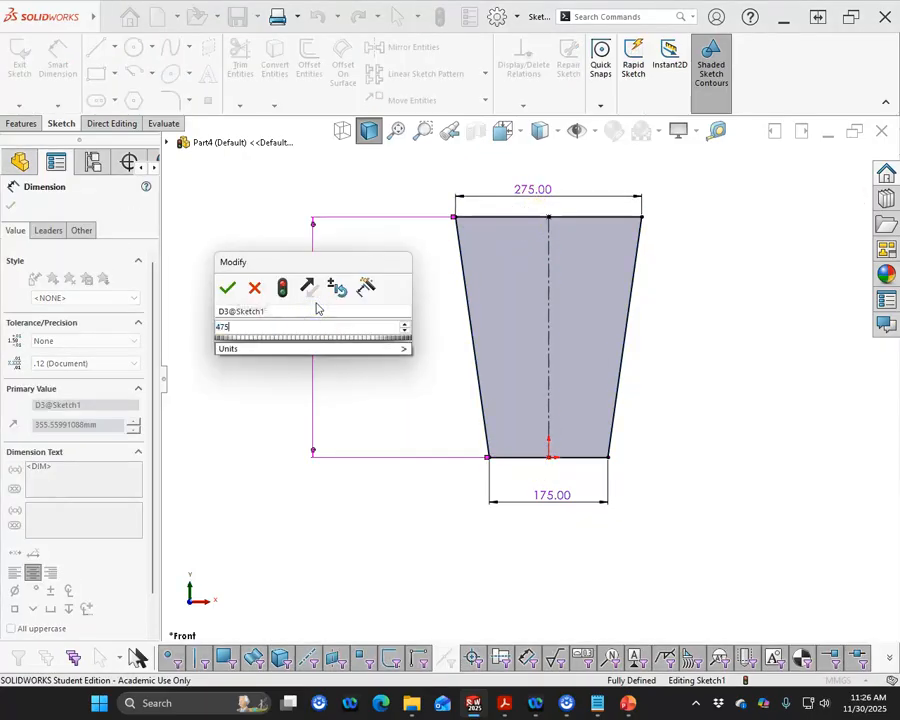
key("Return")
- Extrude the tapered profile as a boss with a Mid Plane end condition and a depth of 22 mm
scroll(515, 340, "up", 2)
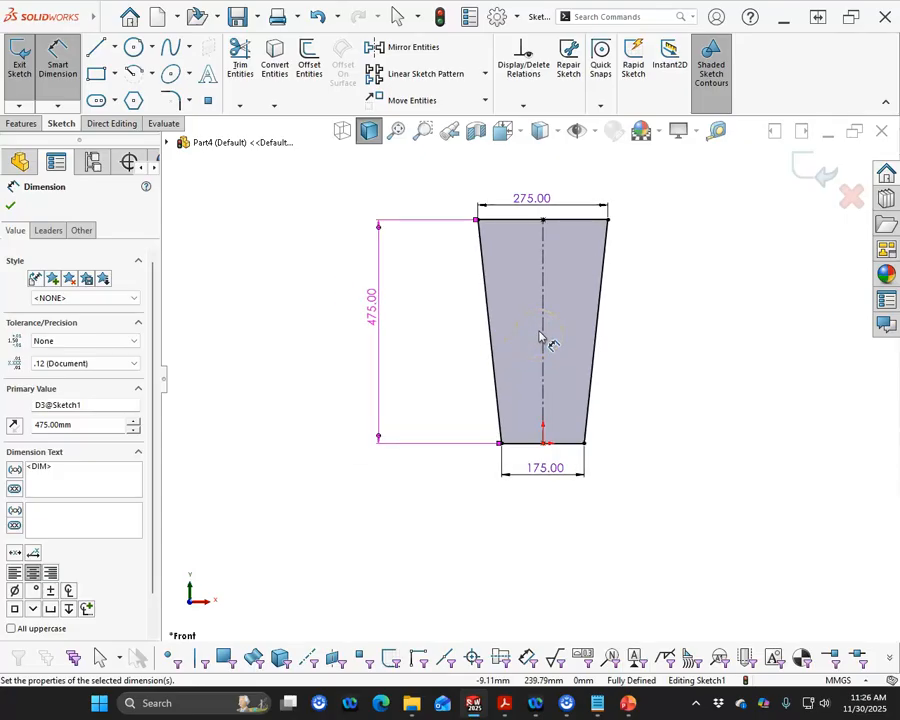
left_click(21, 124)
left_click(26, 58)
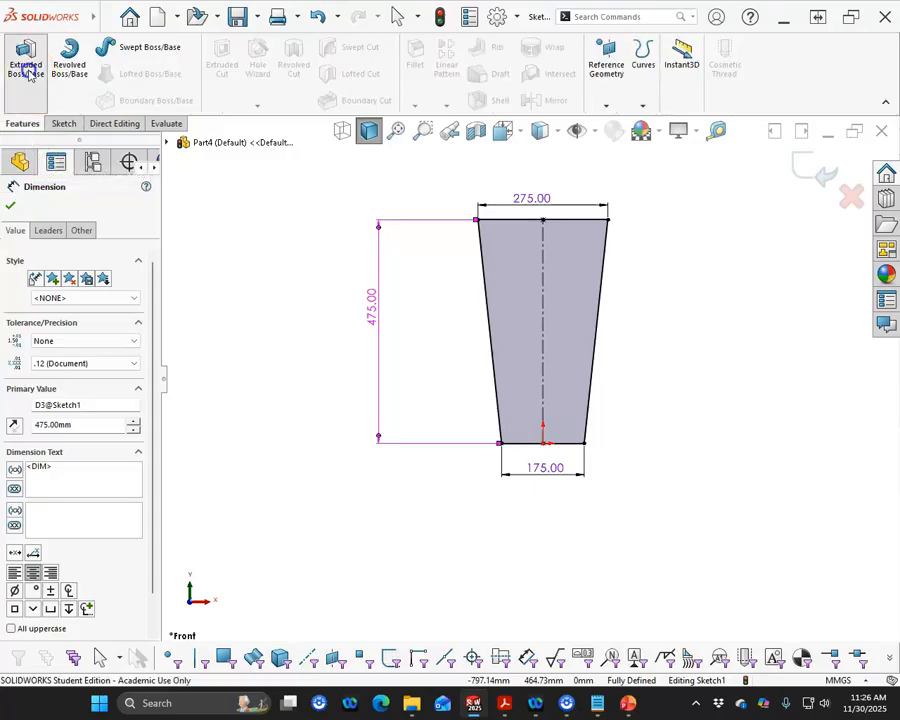
left_click(78, 288)
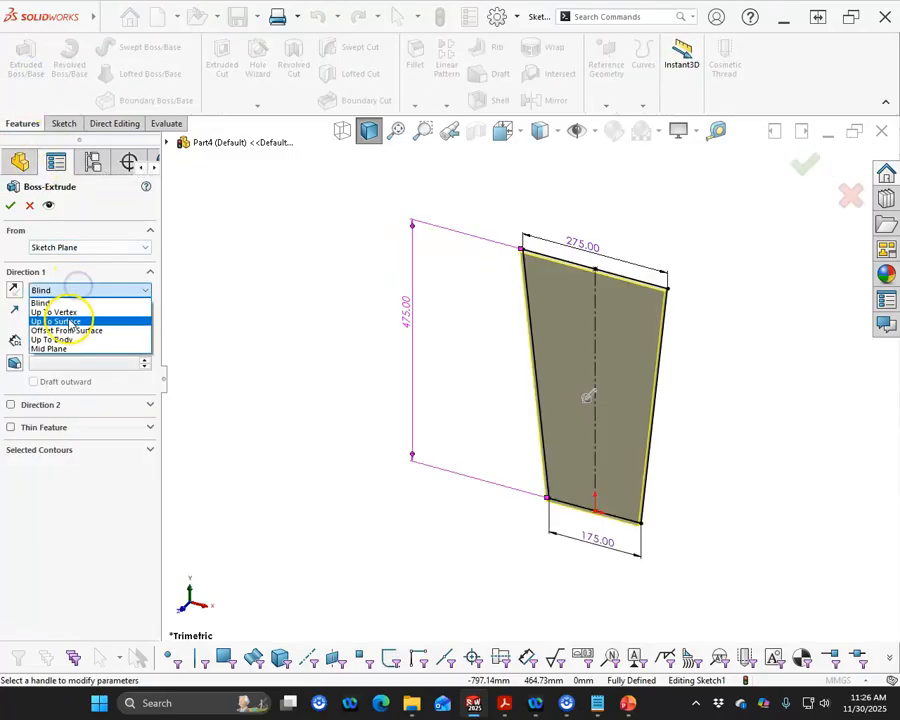
left_click(66, 348)
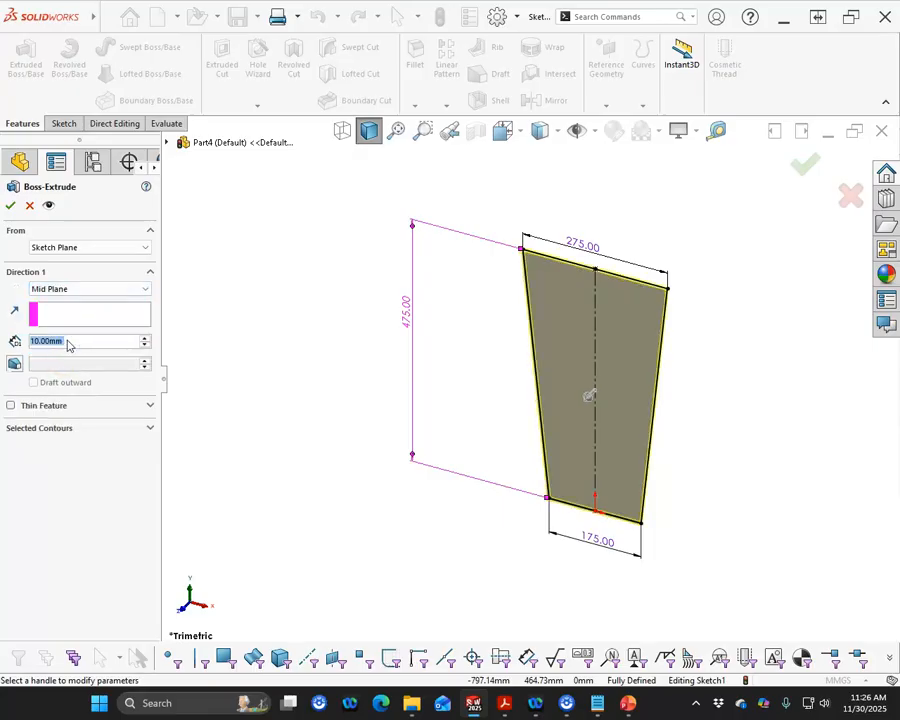
type("22")
key("Return")
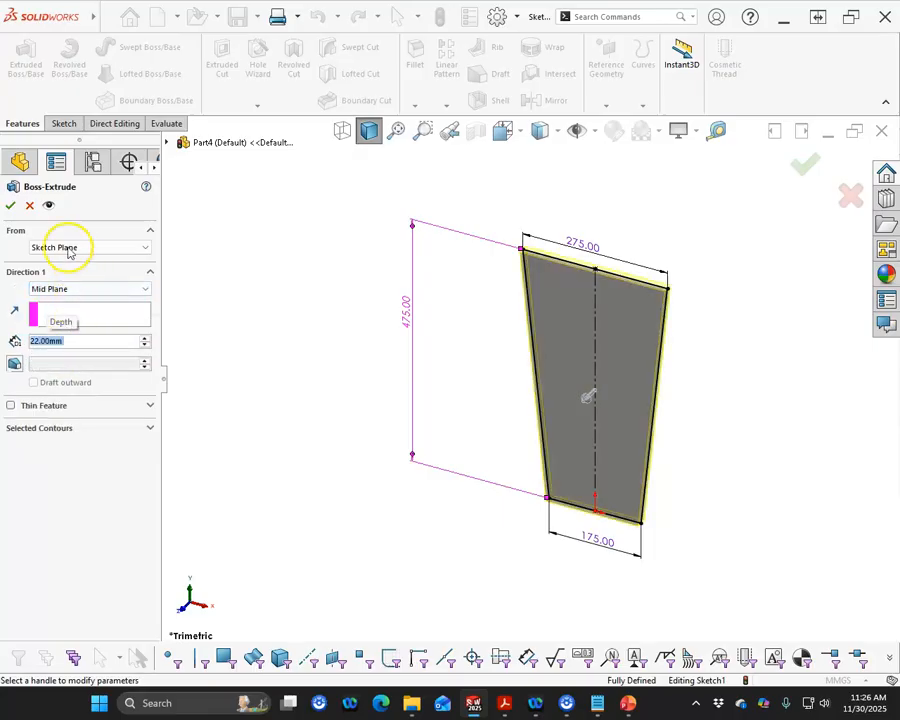
left_click(10, 206)
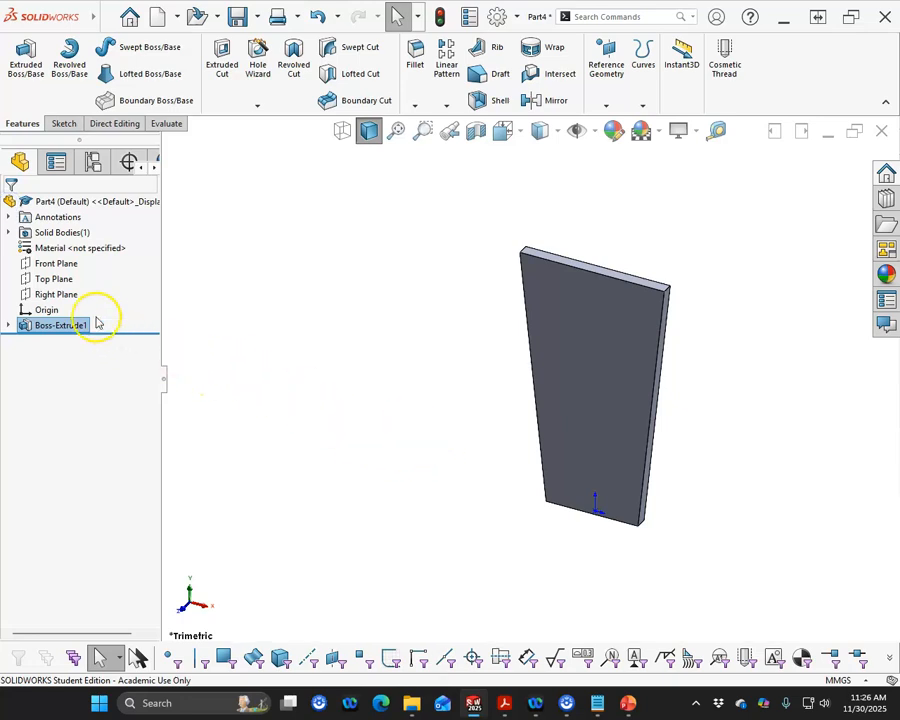
- Start a new sketch on the Front Plane
left_click(50, 263)
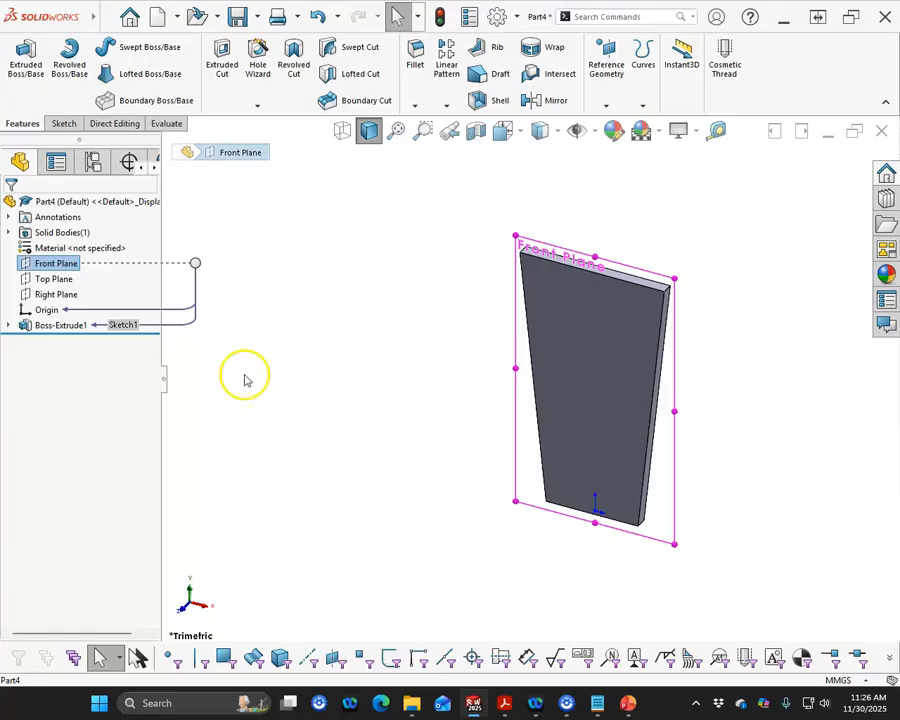
left_click(68, 248)
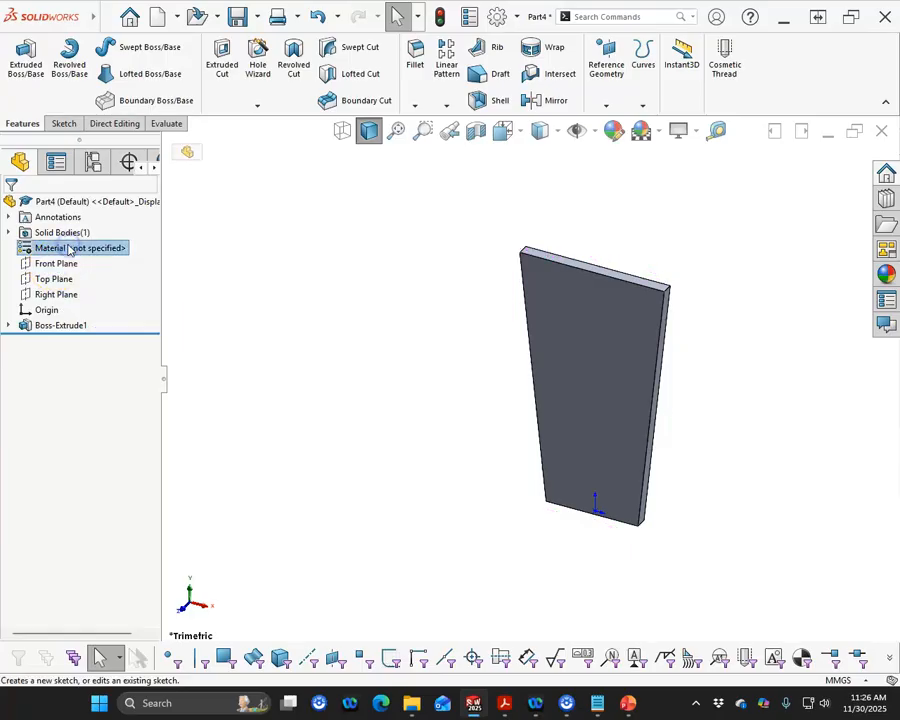
left_click(48, 262)
left_click(62, 238)
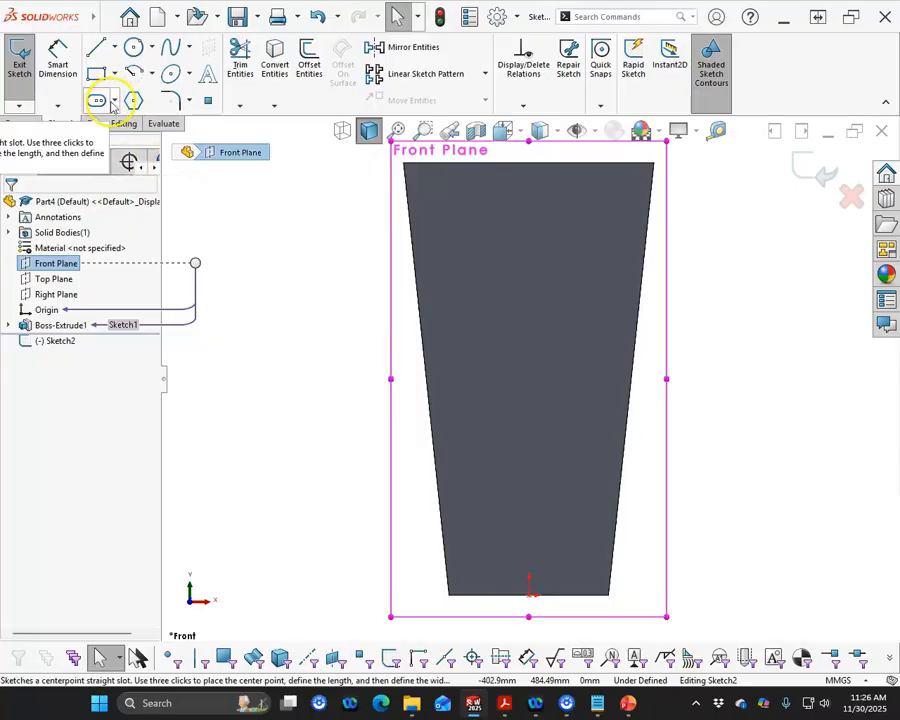
- Sketch a centerpoint straight slot across the plate's lower part, about 585 mm between arc centers and 116 mm wide
left_click(113, 101)
left_click(123, 138)
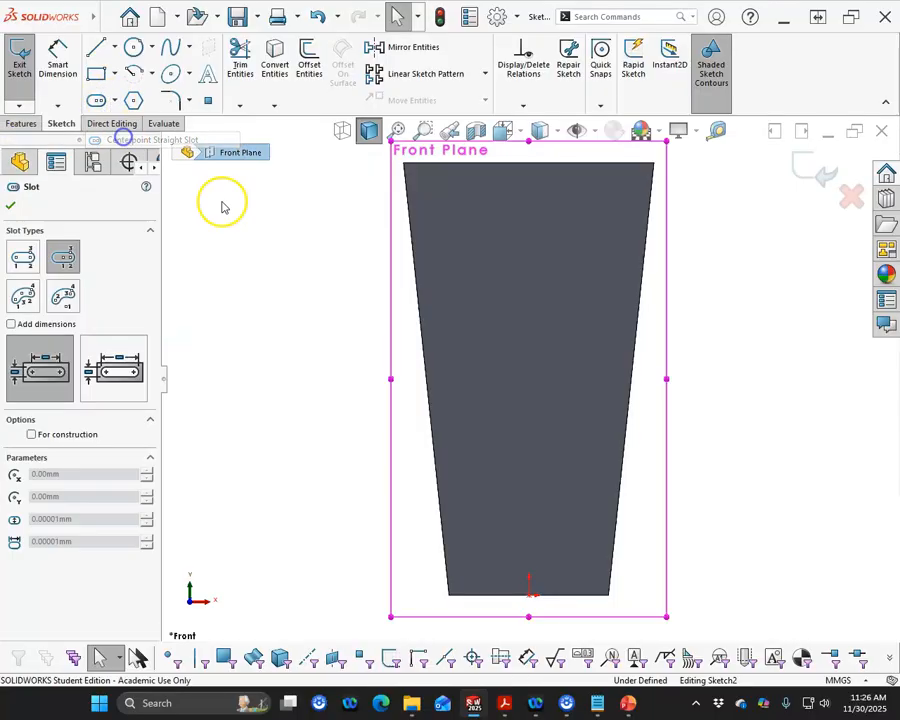
left_click(407, 512)
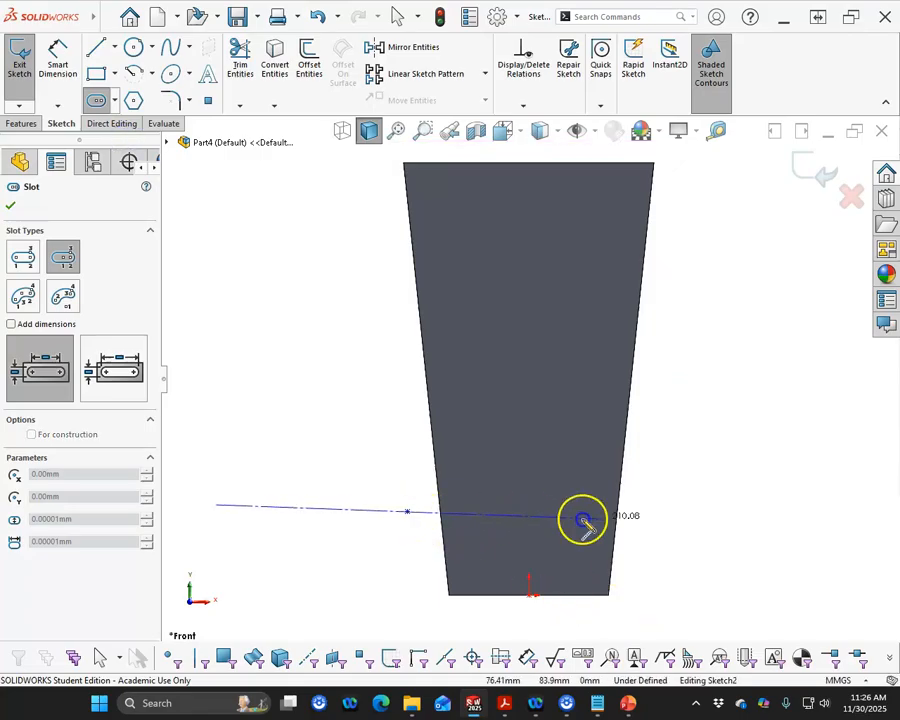
left_click(674, 513)
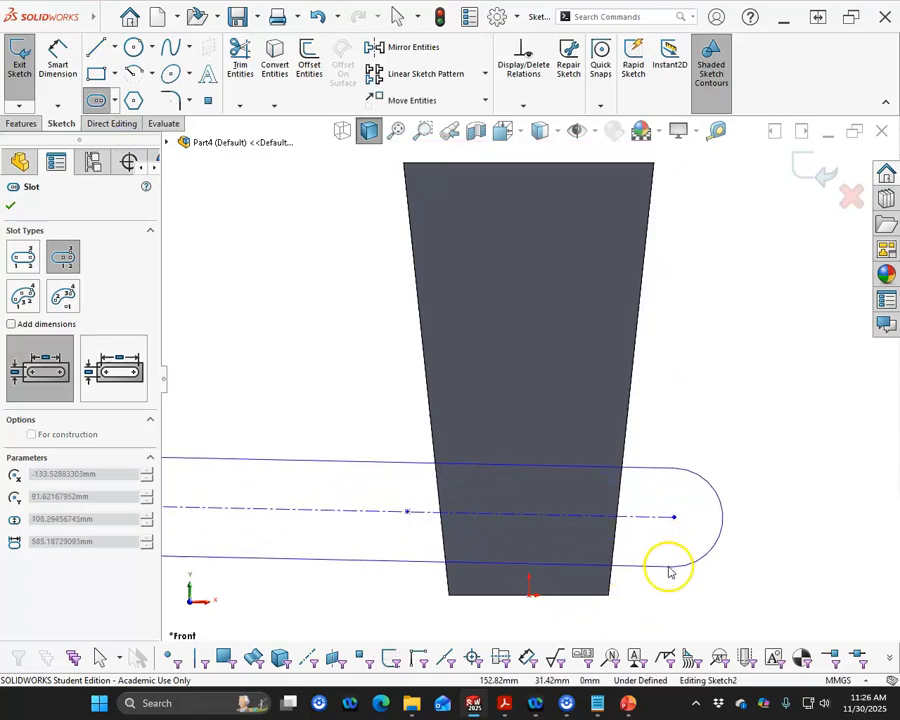
left_click(669, 573)
right_click(698, 590)
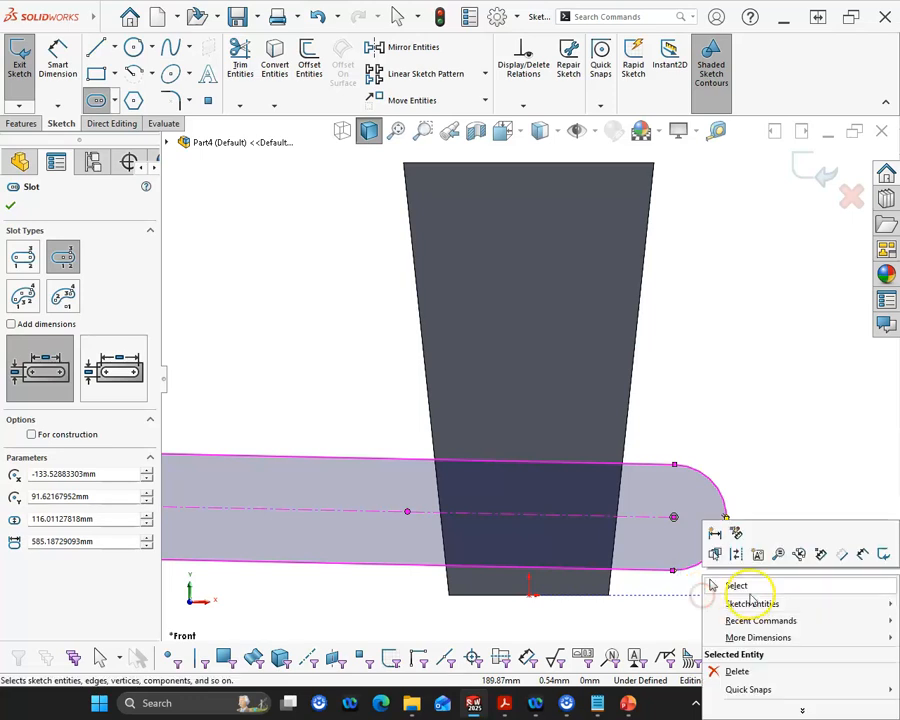
left_click(712, 583)
- Make the slot's centerline horizontal and move its center point to about 18 mm left of and 105 mm above the origin
left_click(595, 517)
left_click(655, 458)
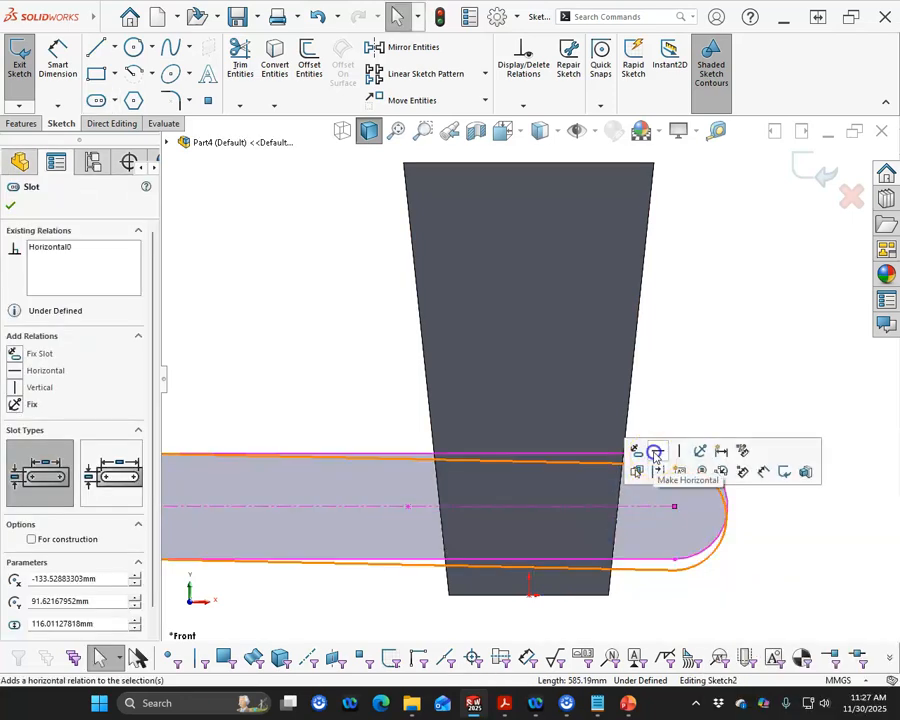
left_click_drag(410, 503, 513, 501)
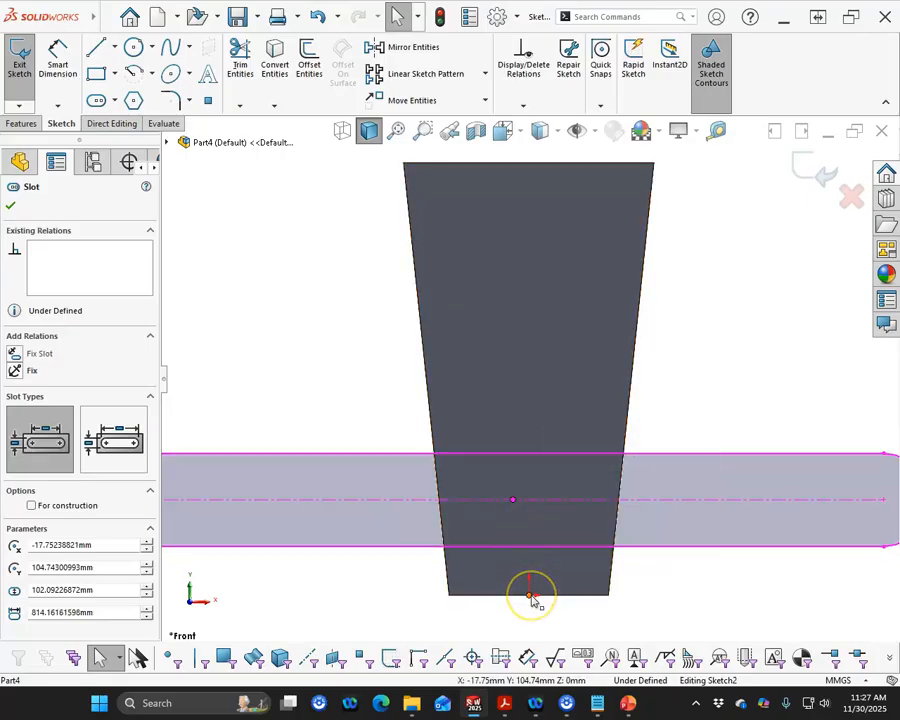
- Add a Midpoint relation between the origin and the slot's lower straight edge
left_click(530, 594)
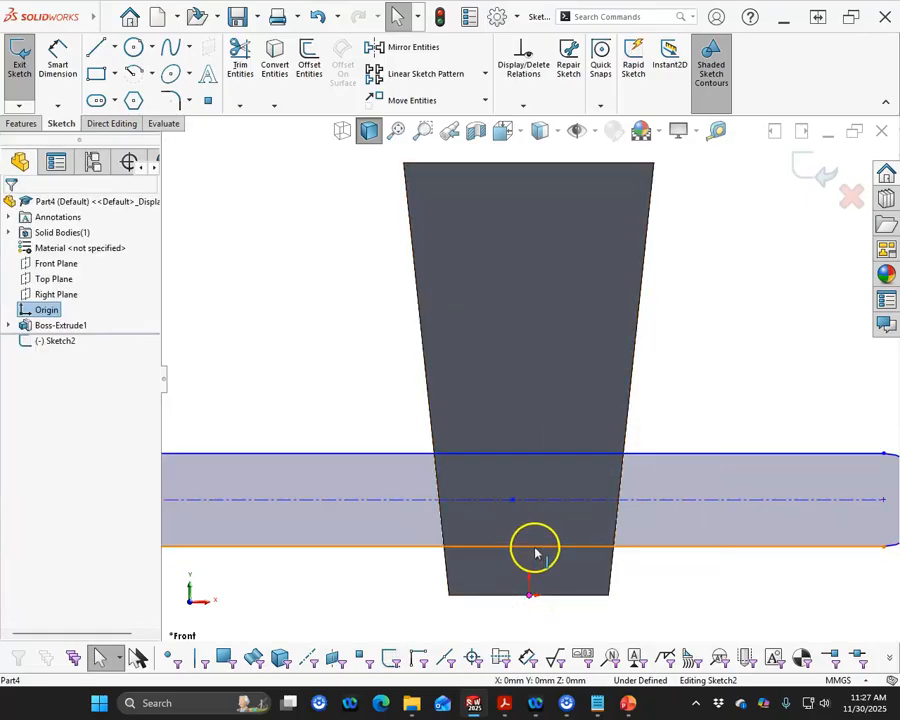
left_click(537, 546, "ctrl")
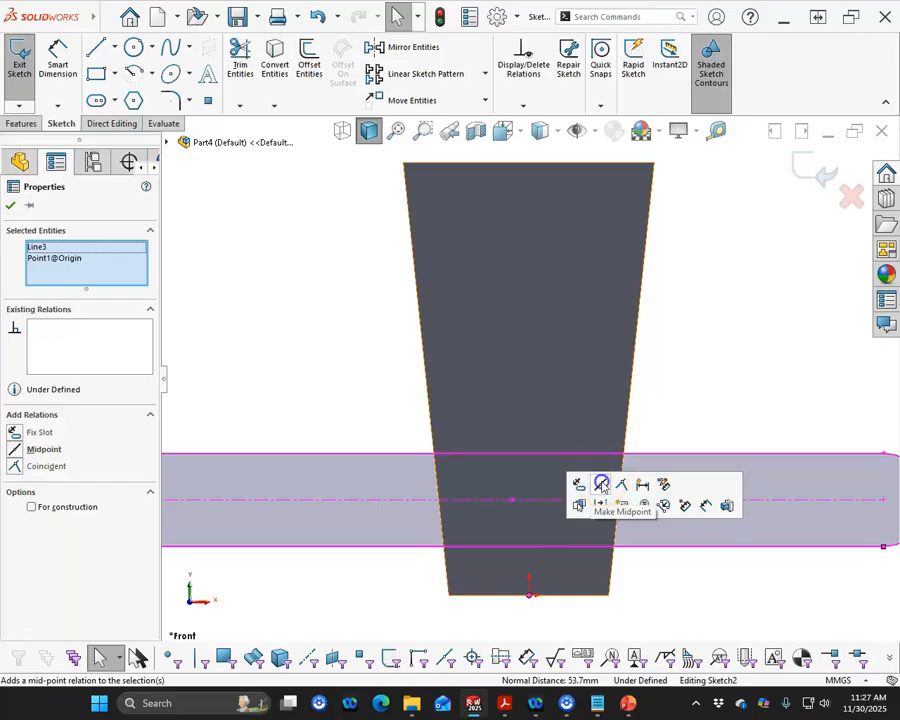
left_click(601, 485)
scroll(590, 546, "up", 4)
scroll(602, 429, "down", 3)
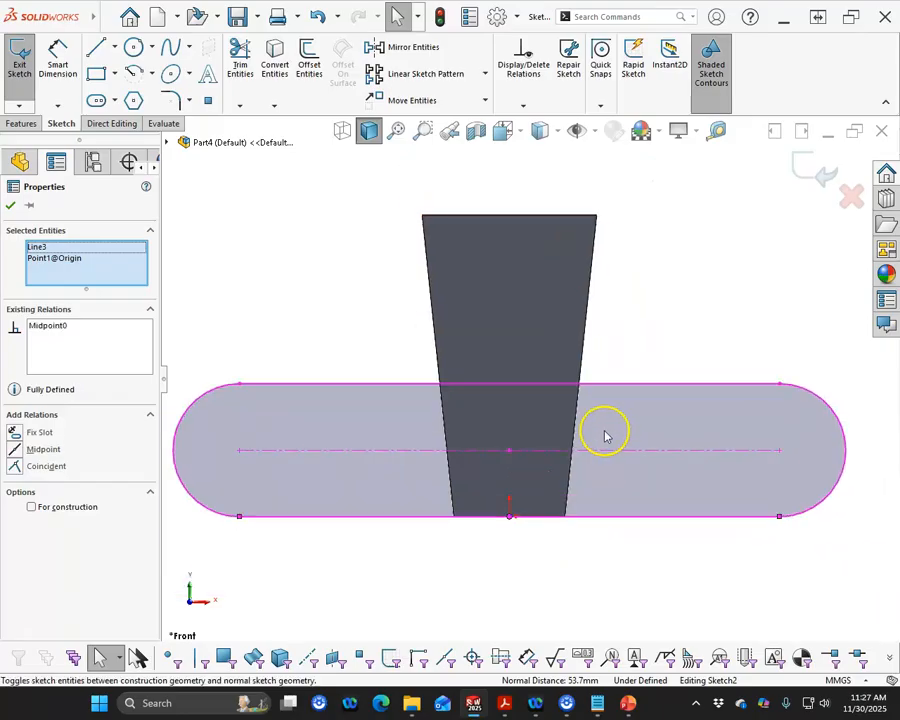
- Dimension the slot's centerline to 225 mm between the arc centers
right_click(369, 298)
left_click(526, 263)
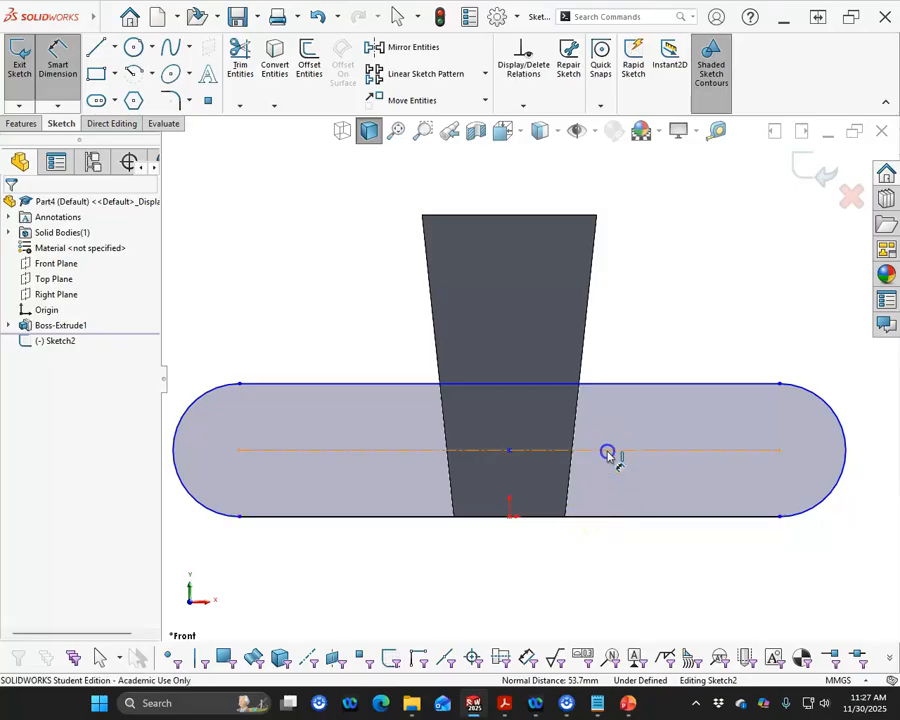
left_click(607, 453)
left_click(516, 564)
type("2")
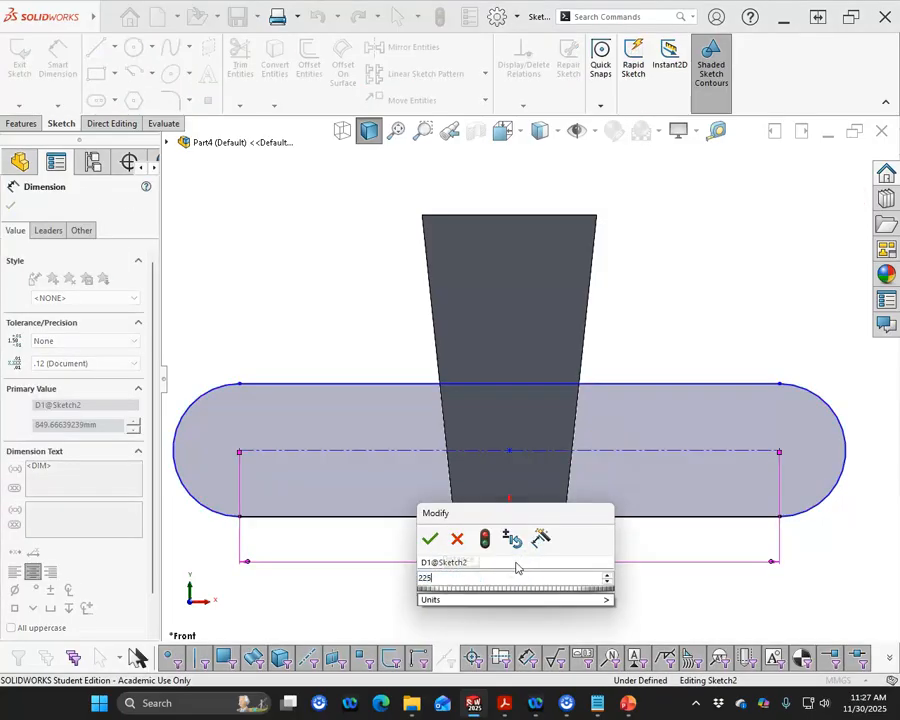
type("25")
key("Return")
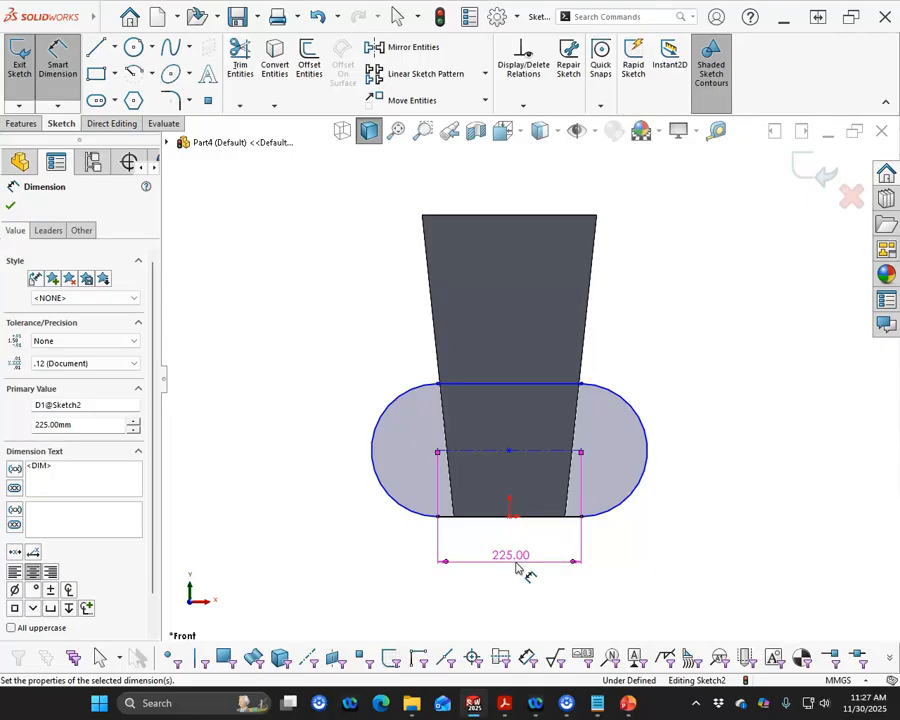
- Set the radius of the slot's end arc to 110 mm and exit the sketch
left_click(627, 503)
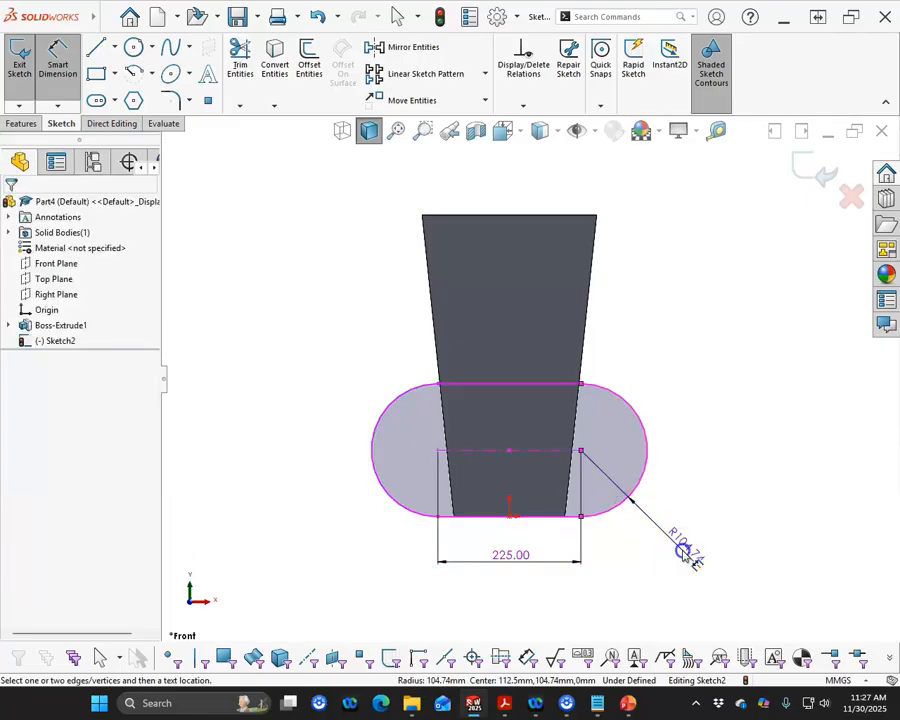
left_click(684, 553)
type("110")
key("Return")
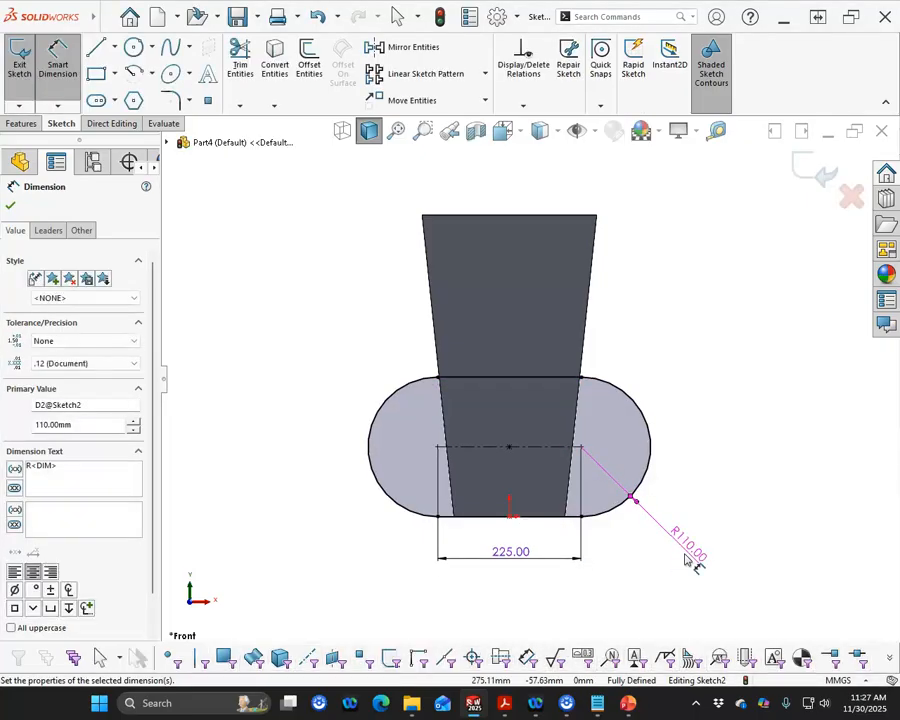
left_click(816, 178)
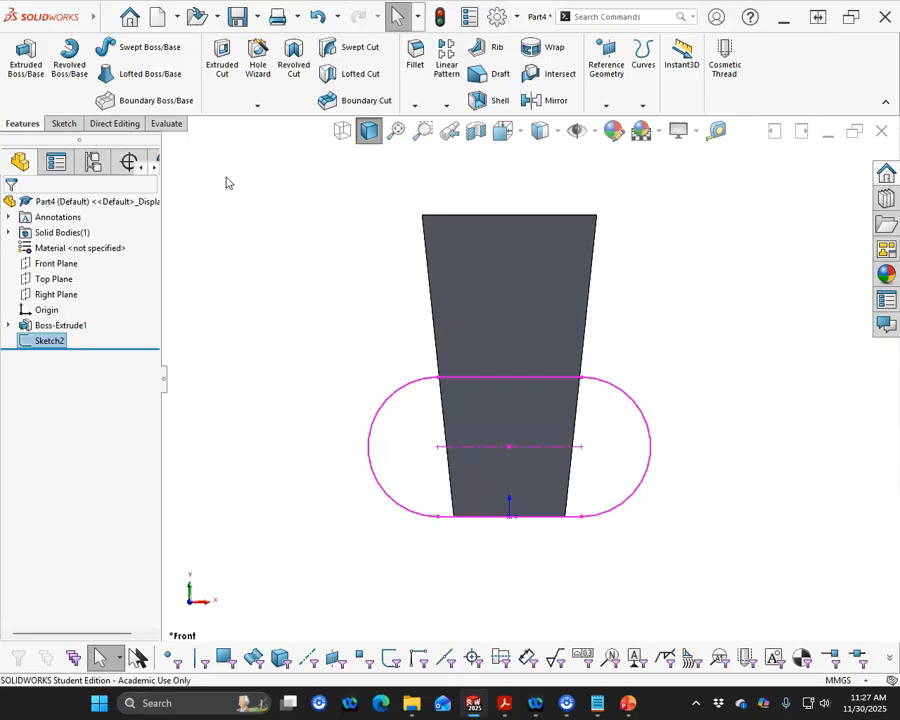
left_click(221, 197)
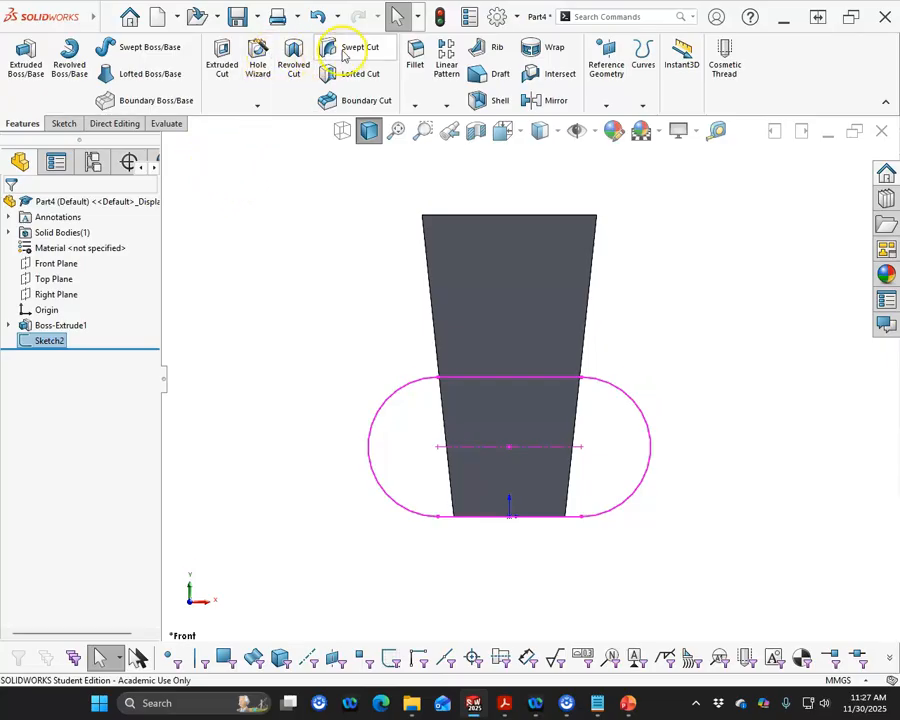
- Create a swept boss with a 40 mm diameter circular profile along the slot sketch
left_click(148, 47)
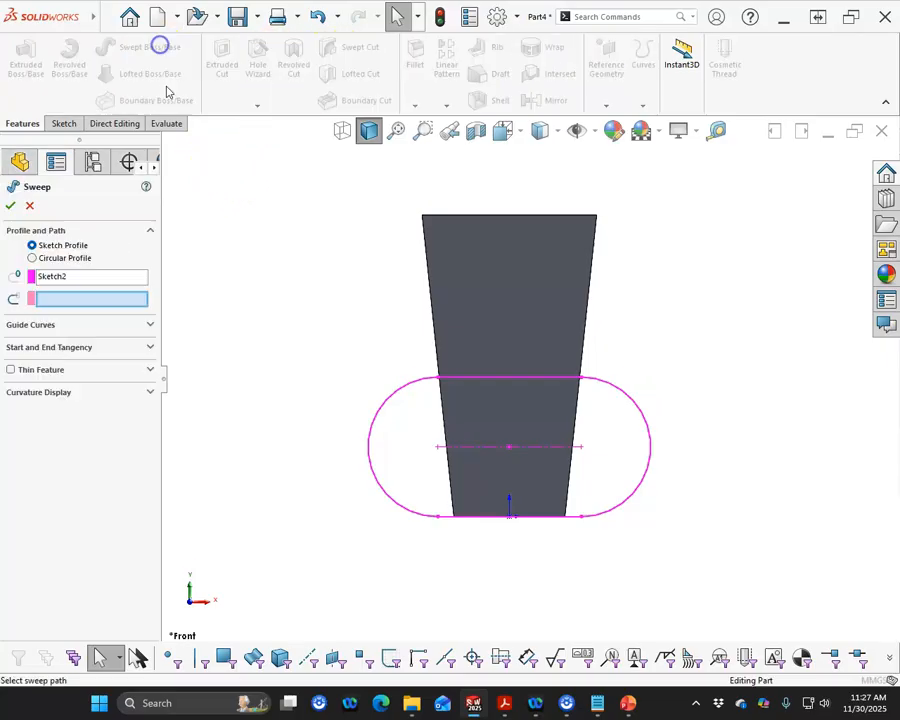
left_click(57, 259)
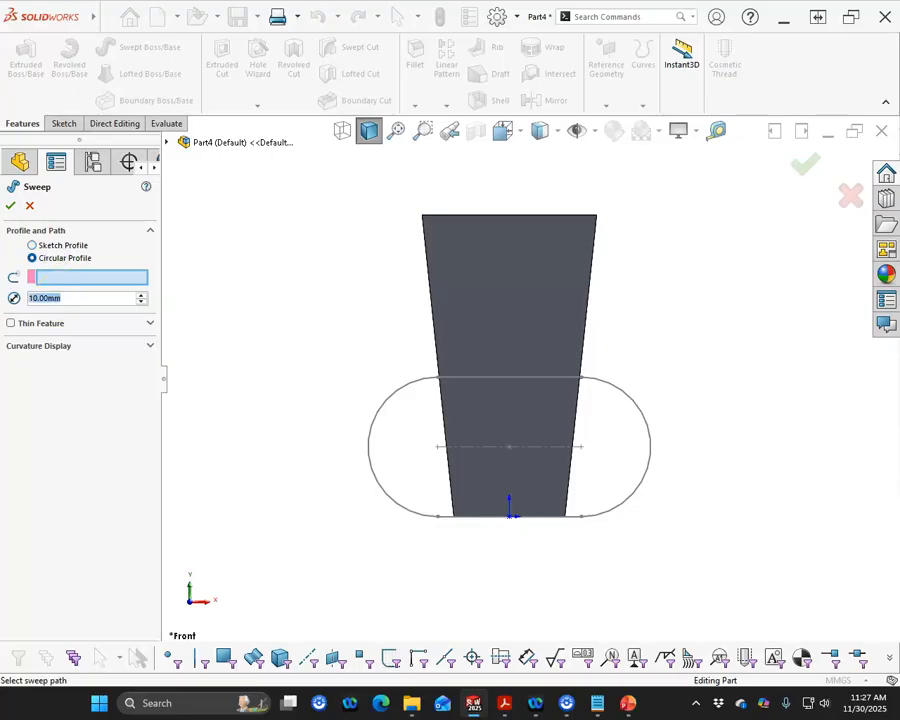
type("40")
left_click(110, 277)
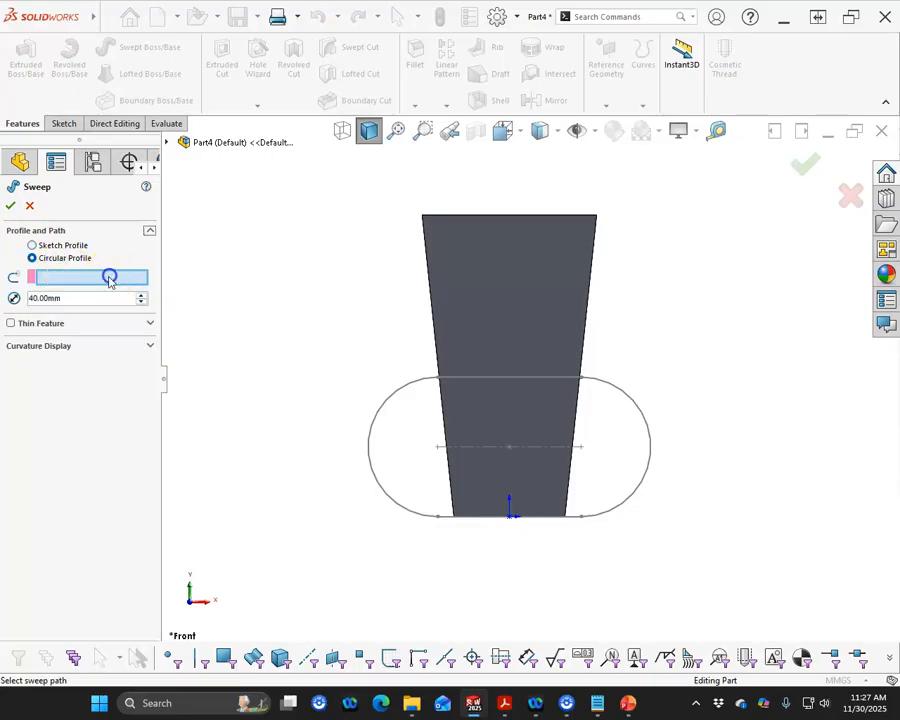
left_click(380, 409)
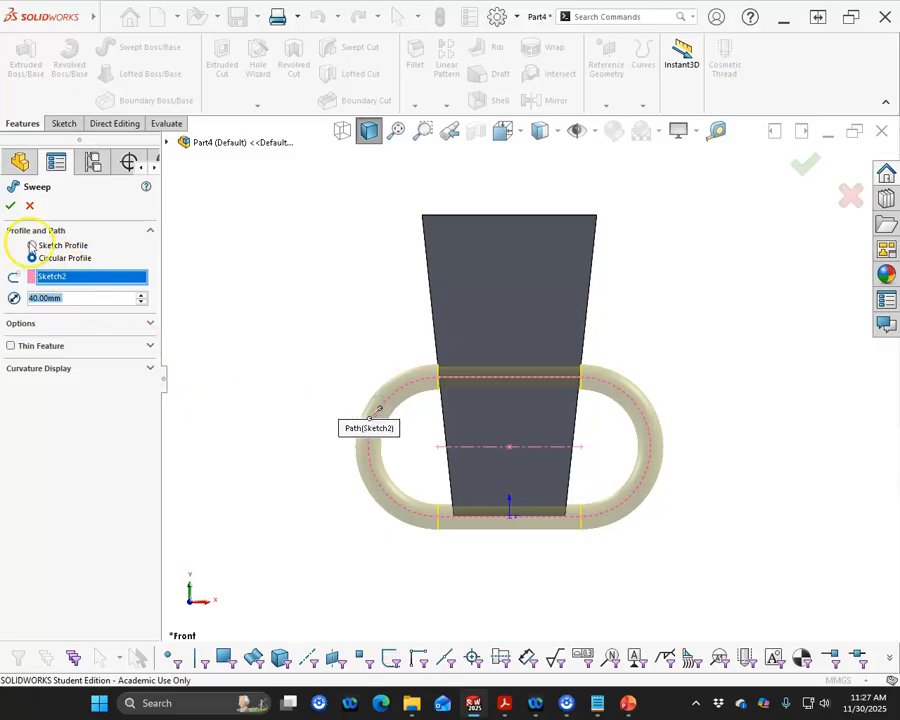
left_click(10, 206)
middle_click_drag(230, 508, 218, 424)
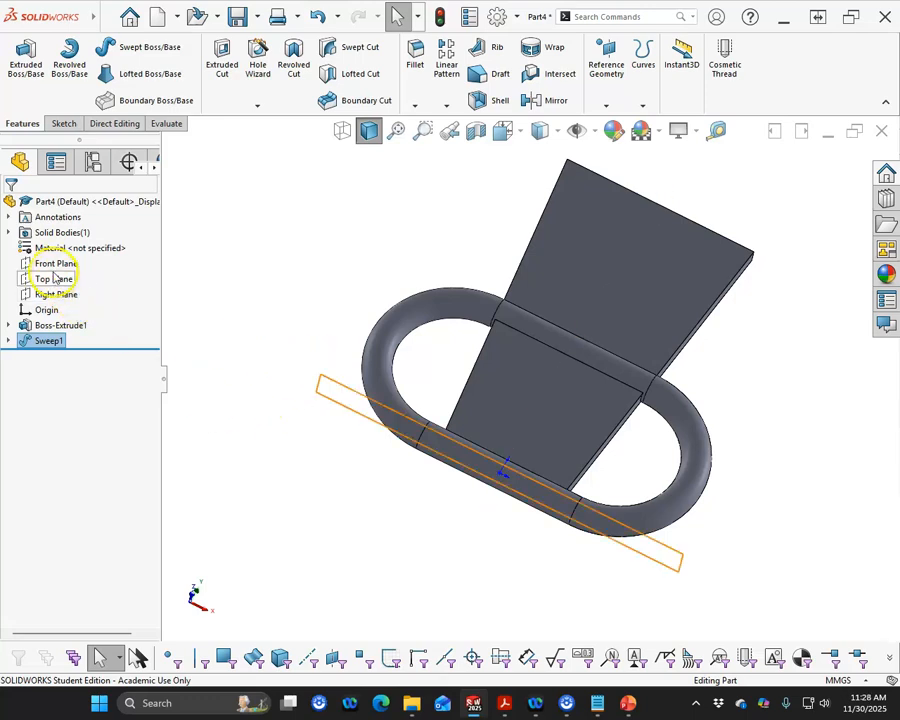
- In a new Front Plane sketch, draw a horizontal midpoint line about 354 mm long, centered on the plate's top edge
left_click(52, 266)
left_click(64, 244)
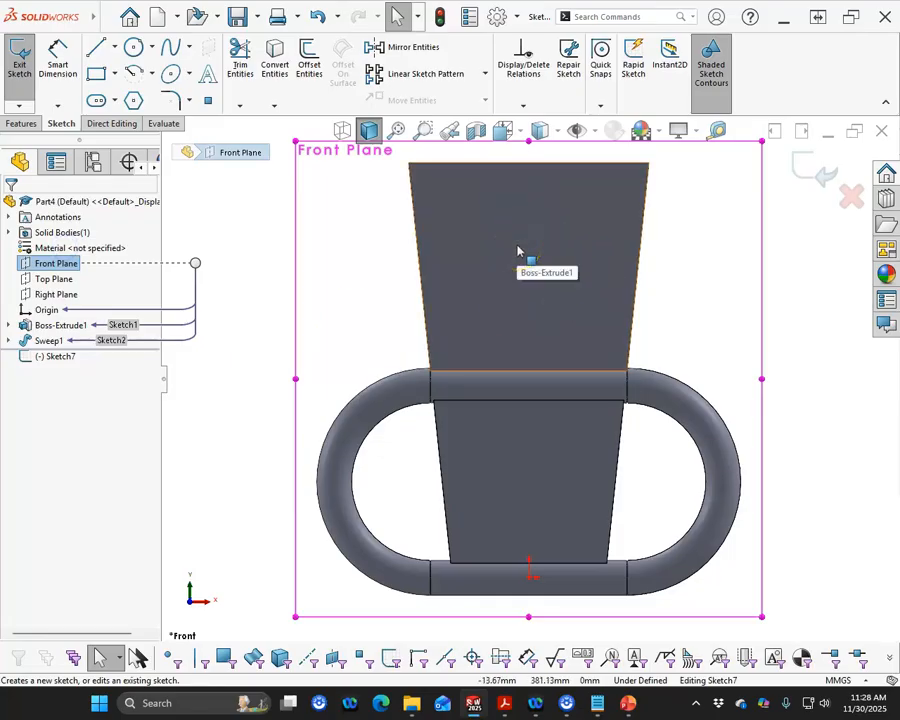
scroll(518, 243, "up", 3)
scroll(547, 284, "down", 2)
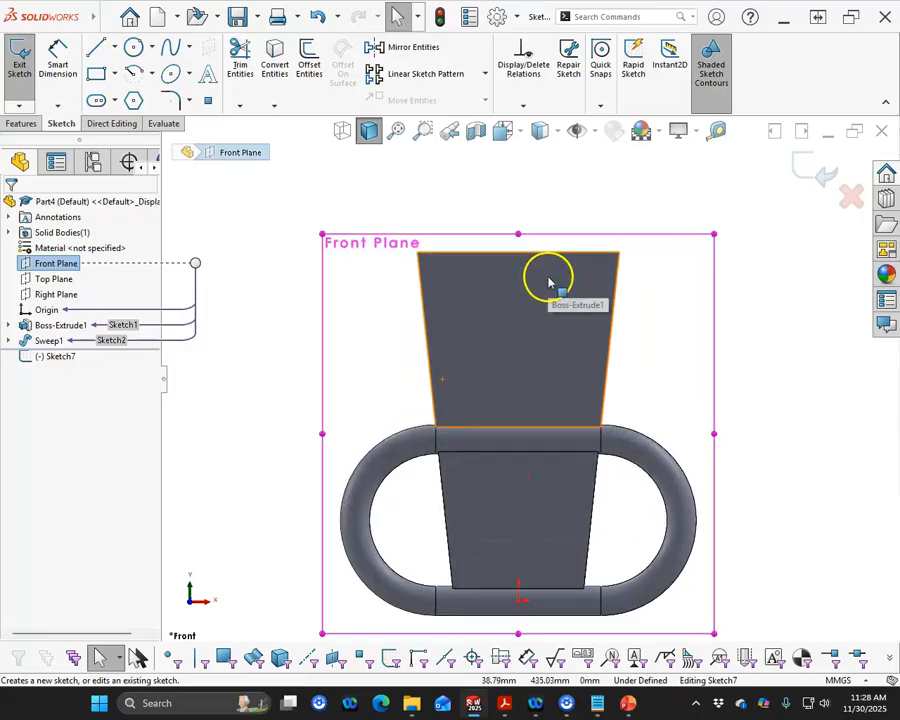
left_click(113, 48)
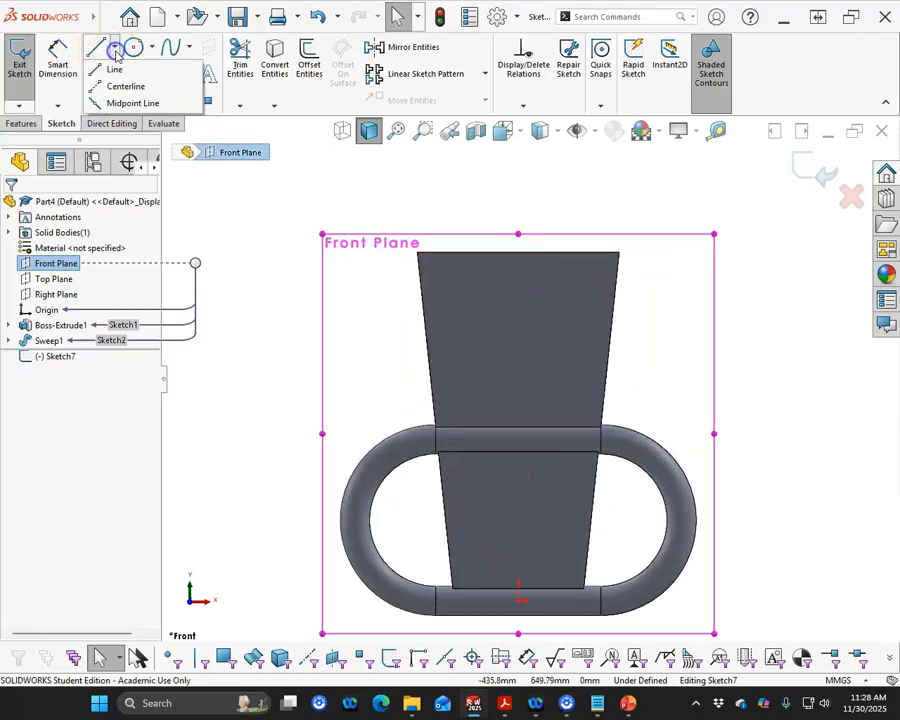
left_click(120, 104)
left_click(518, 252)
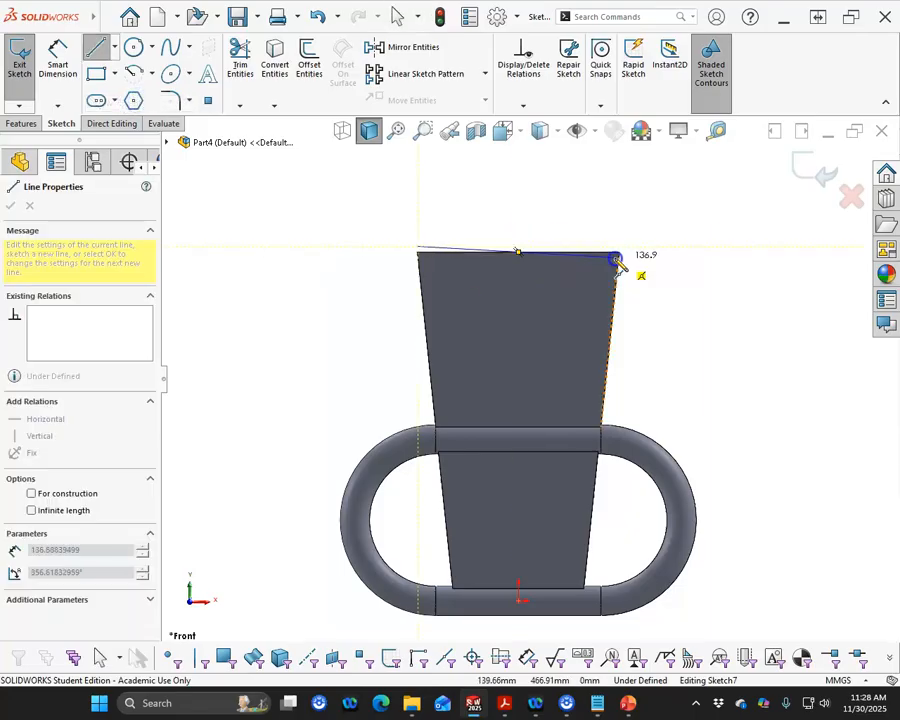
left_click(648, 253)
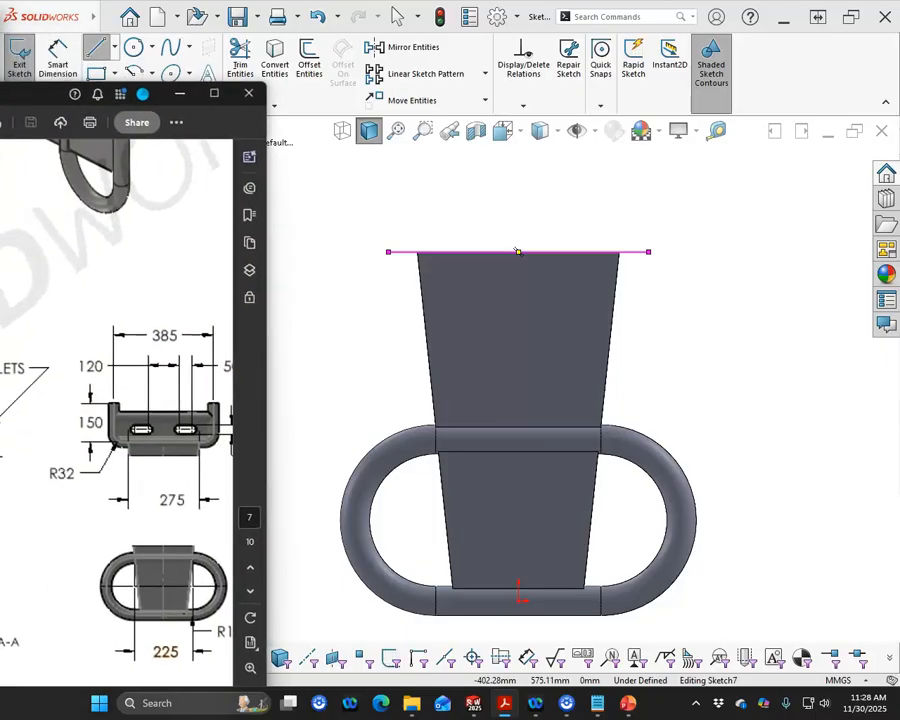
- Examine the practice problem's PDF drawing for the upper bracket's width, height and bend radius
left_click_drag(0, 94, 319, 119)
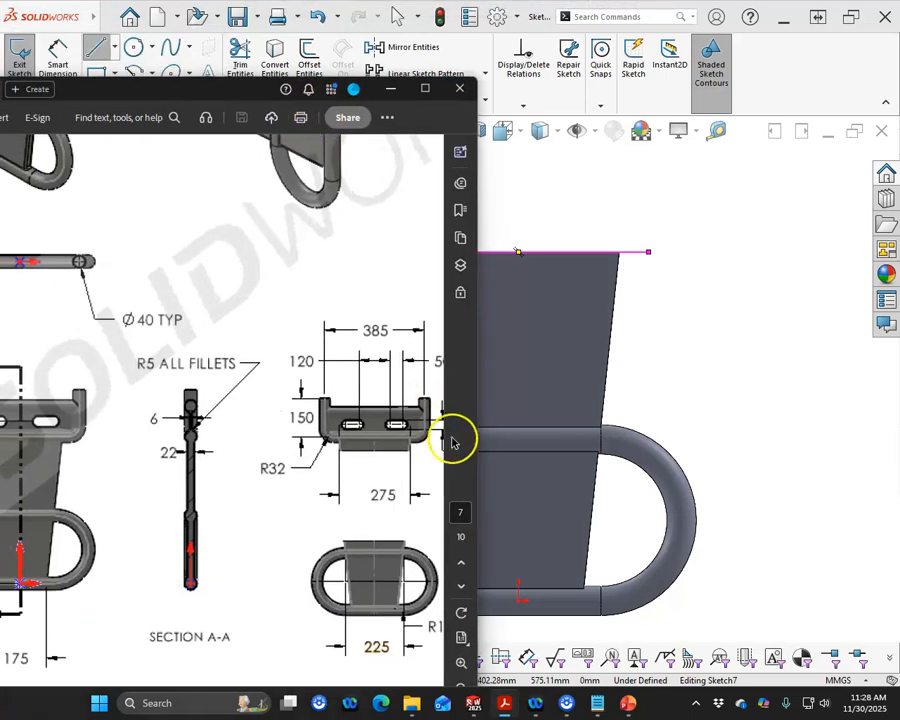
left_click_drag(228, 90, 238, 58)
scroll(401, 566, "down", 2)
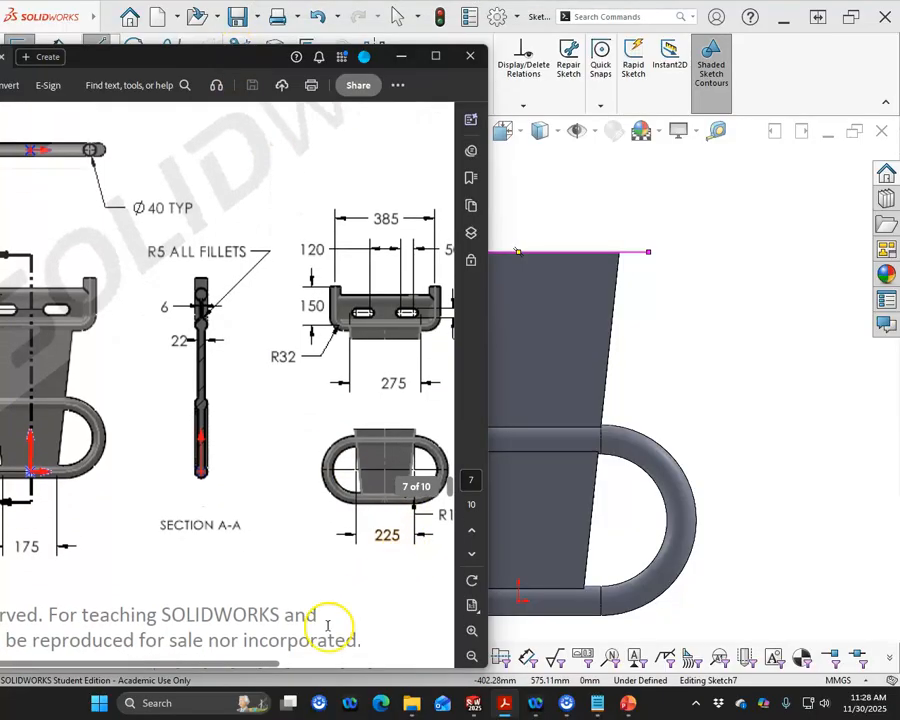
left_click_drag(245, 664, 306, 672)
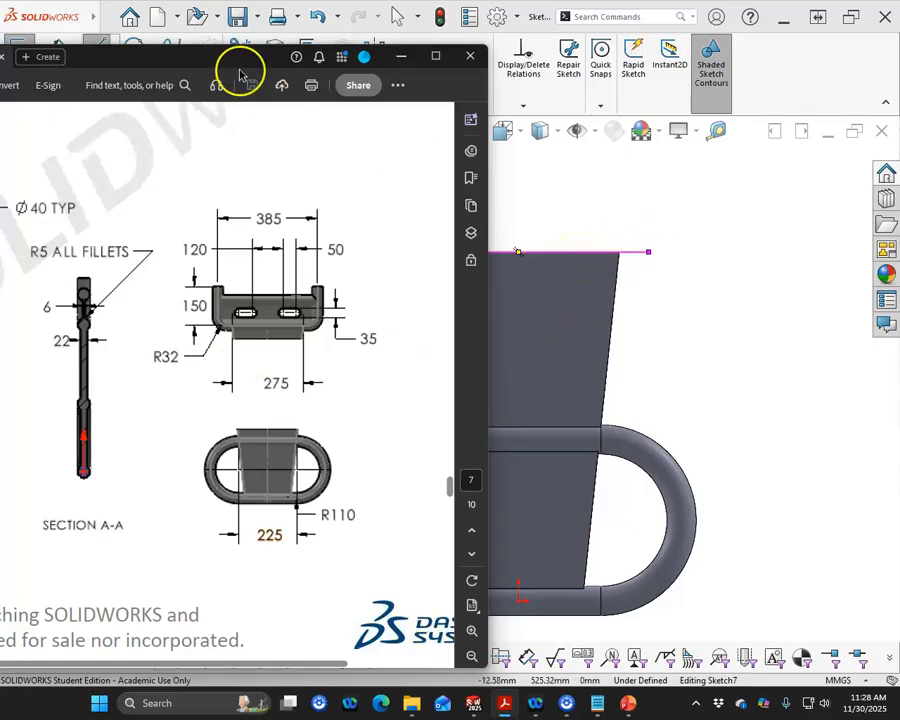
left_click_drag(209, 58, 0, 58)
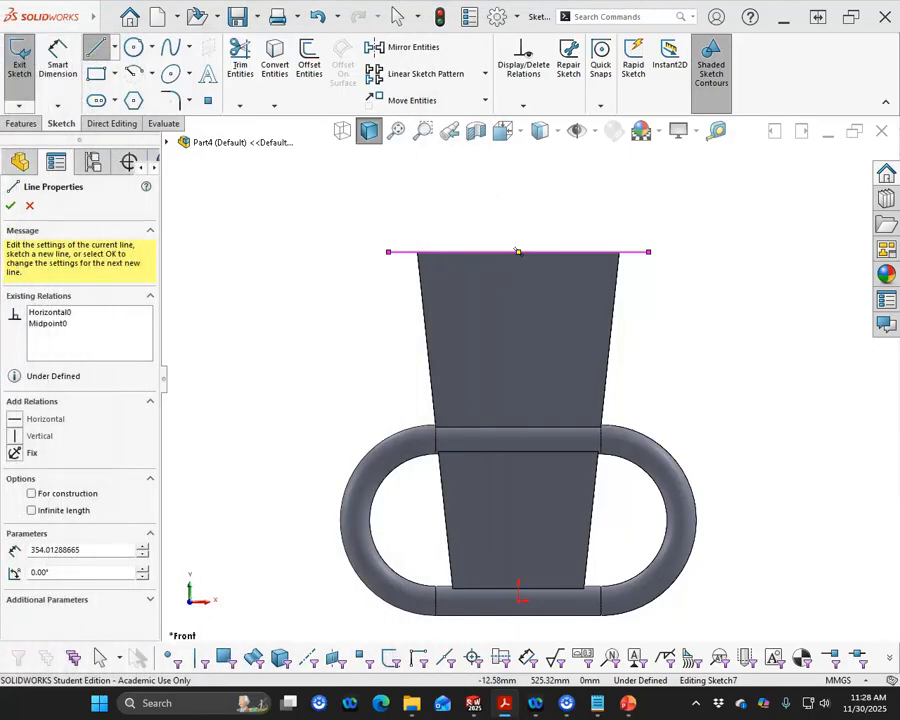
- Sketch an upward-curving tangent arc at each end of the horizontal line
left_click(152, 73)
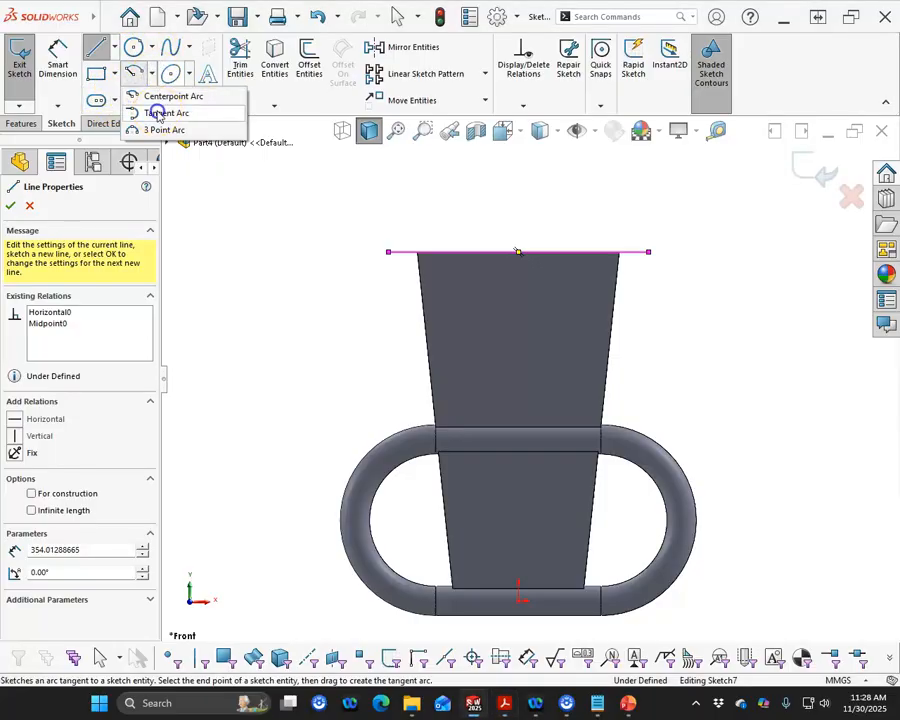
left_click(137, 112)
left_click(390, 253)
left_click(338, 203)
left_click(648, 252)
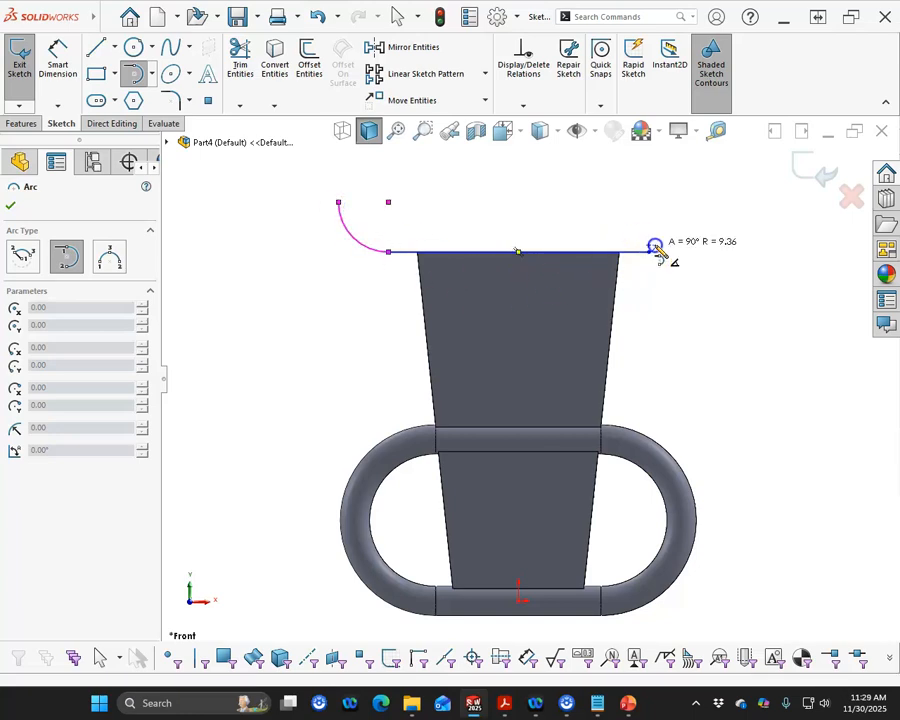
left_click(693, 203)
right_click(739, 261)
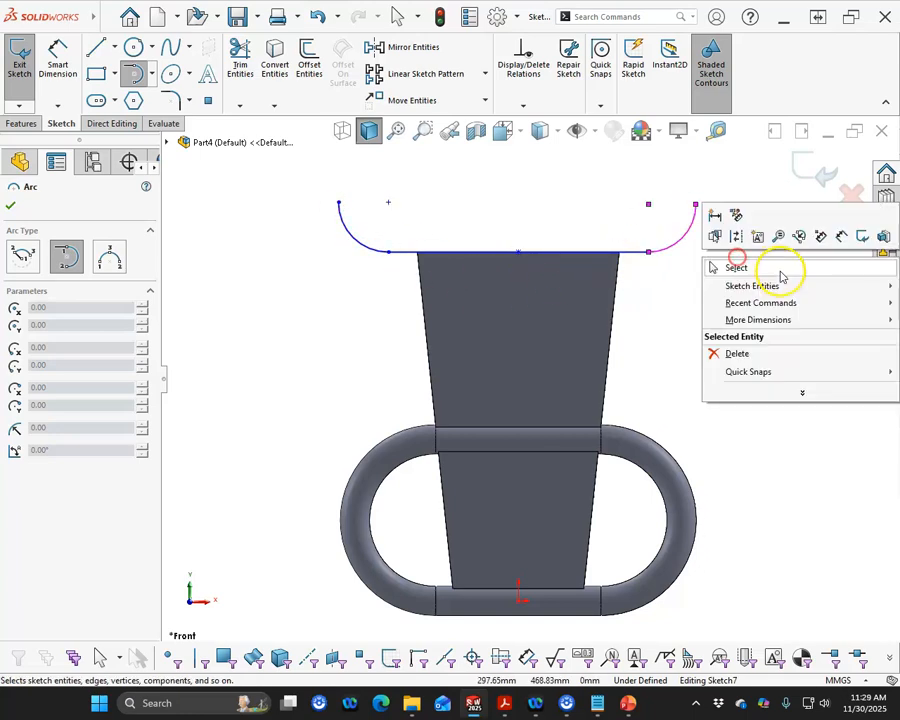
left_click(779, 270)
- Move both ends of the horizontal line onto the plate's top corners
left_click_drag(652, 256, 620, 254)
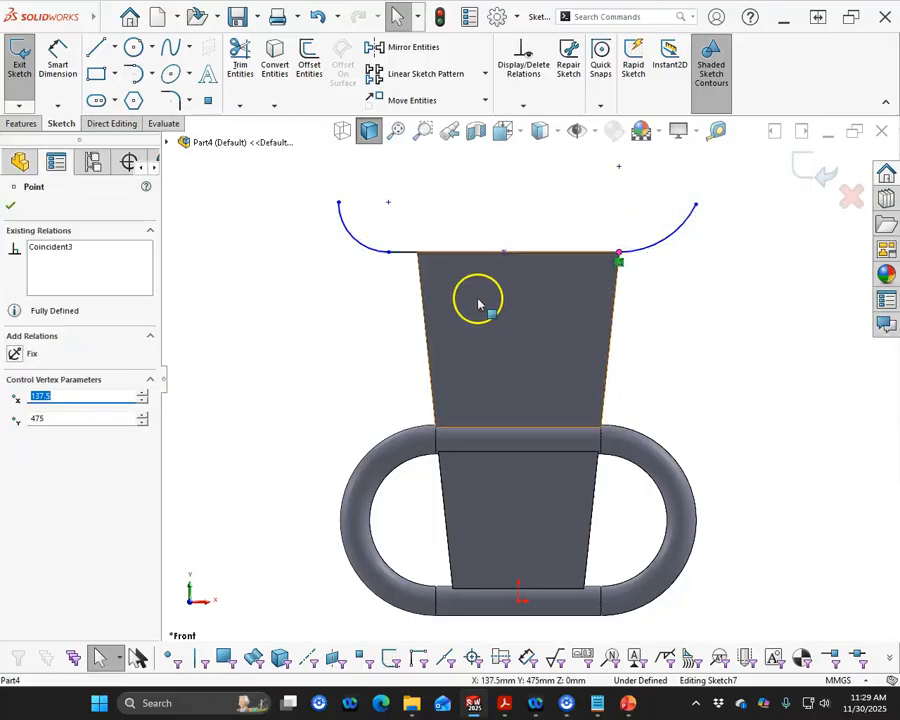
left_click_drag(390, 260, 418, 254)
left_click(382, 312)
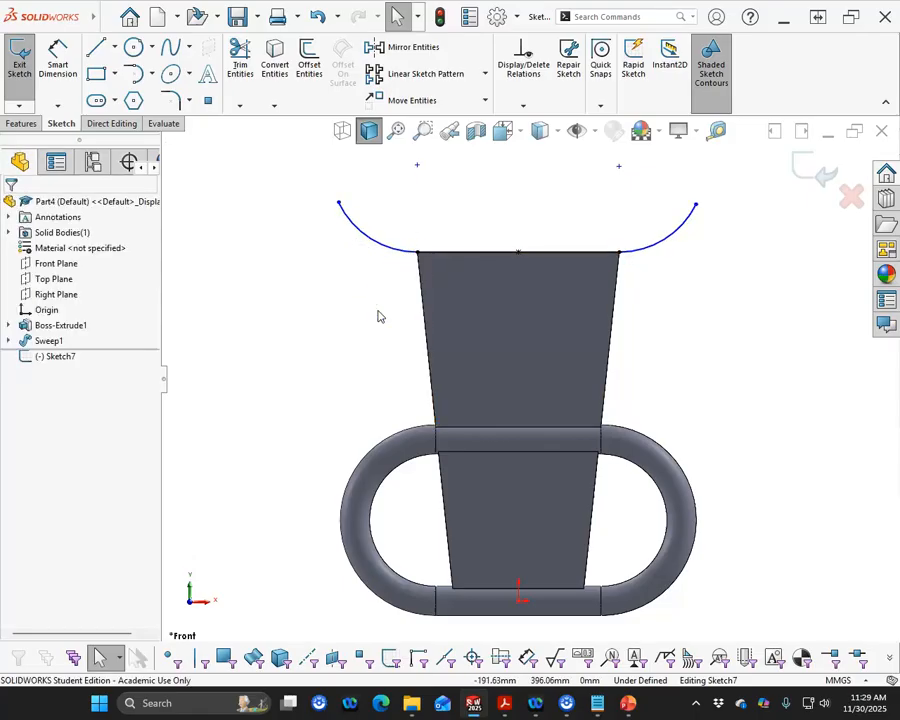
- Dimension the left tangent arc with a radius of 32 mm
left_click(57, 58)
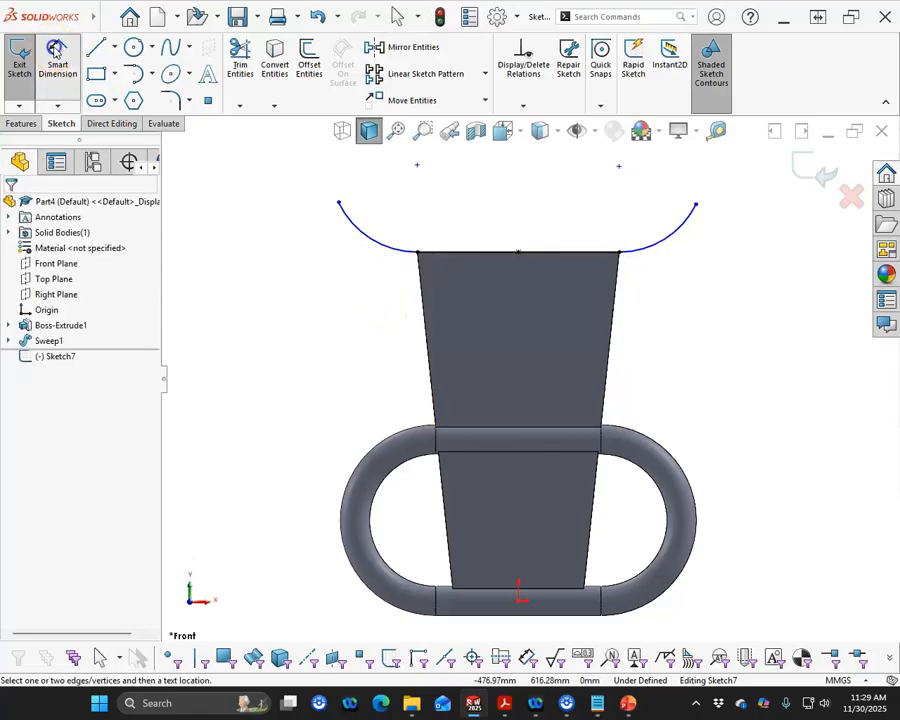
left_click(364, 238)
left_click(330, 298)
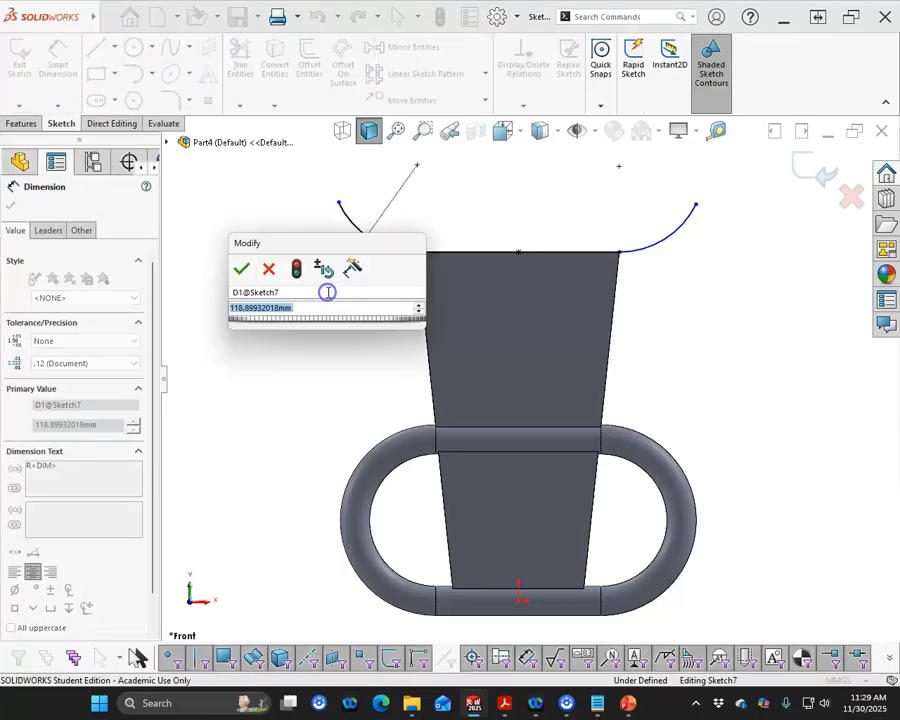
type("3")
key("Return")
right_click(342, 296)
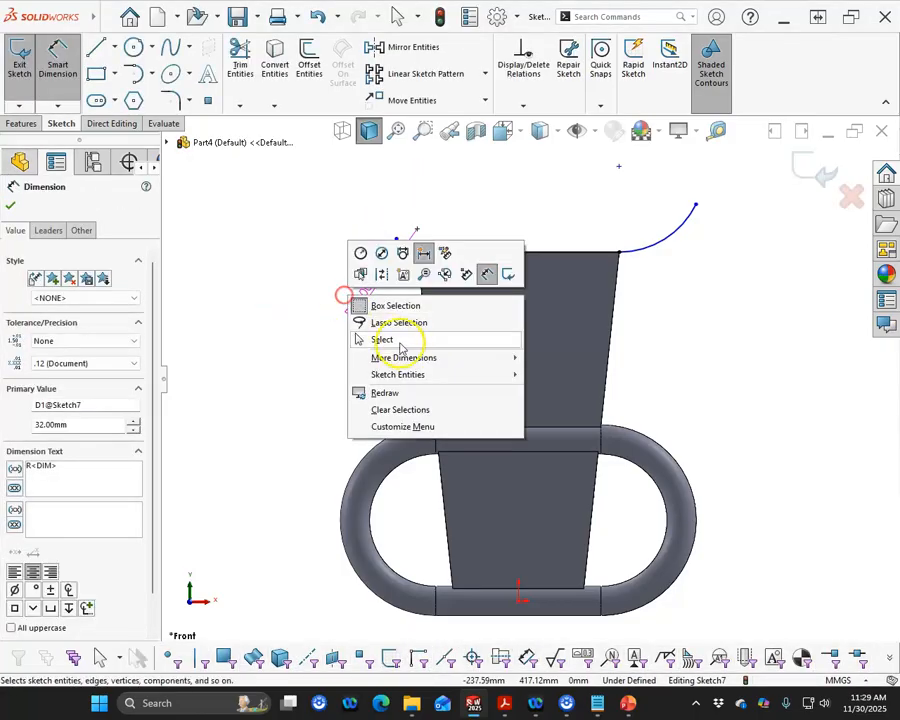
left_click(398, 342)
- Add an Equal relation between the left and right tangent arcs
left_click(406, 252)
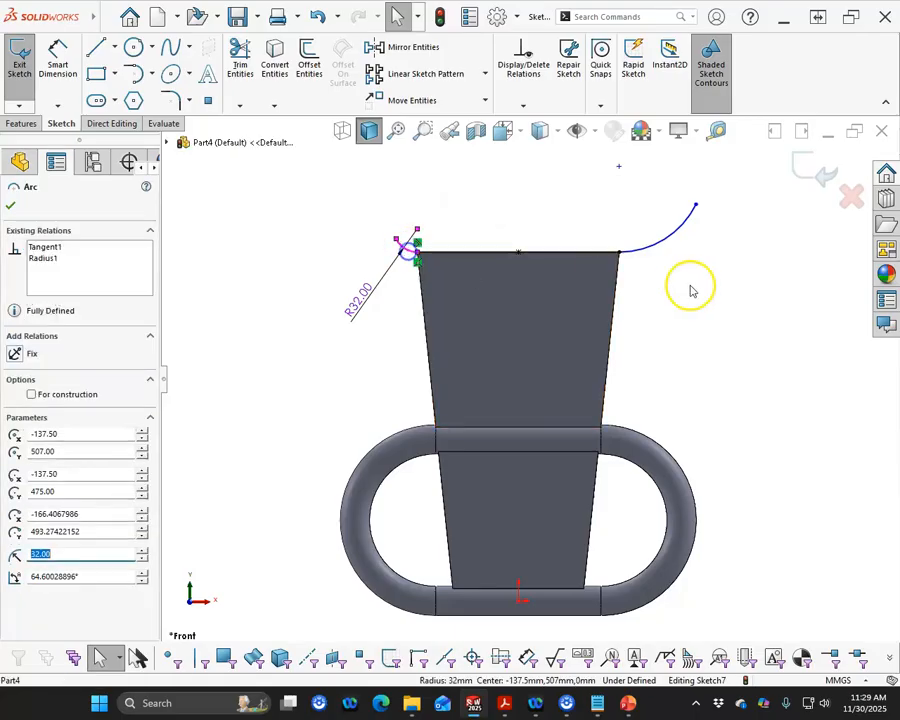
left_click(664, 243)
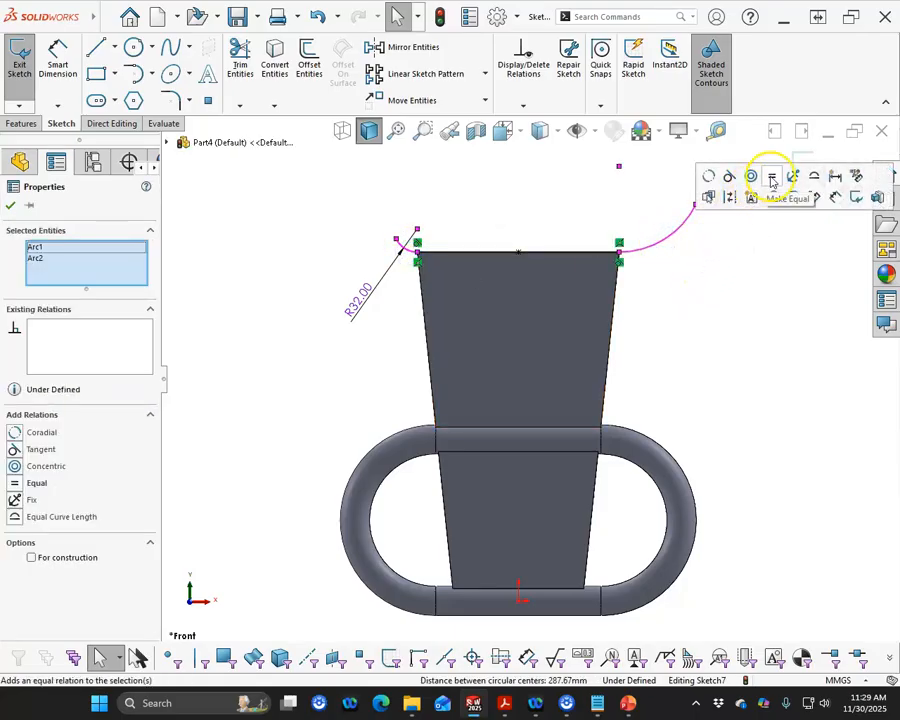
left_click(769, 178)
- Sketch a line about 83 mm long up from the left arc's free end, tangent to the arc, and make it vertical
left_click(95, 47)
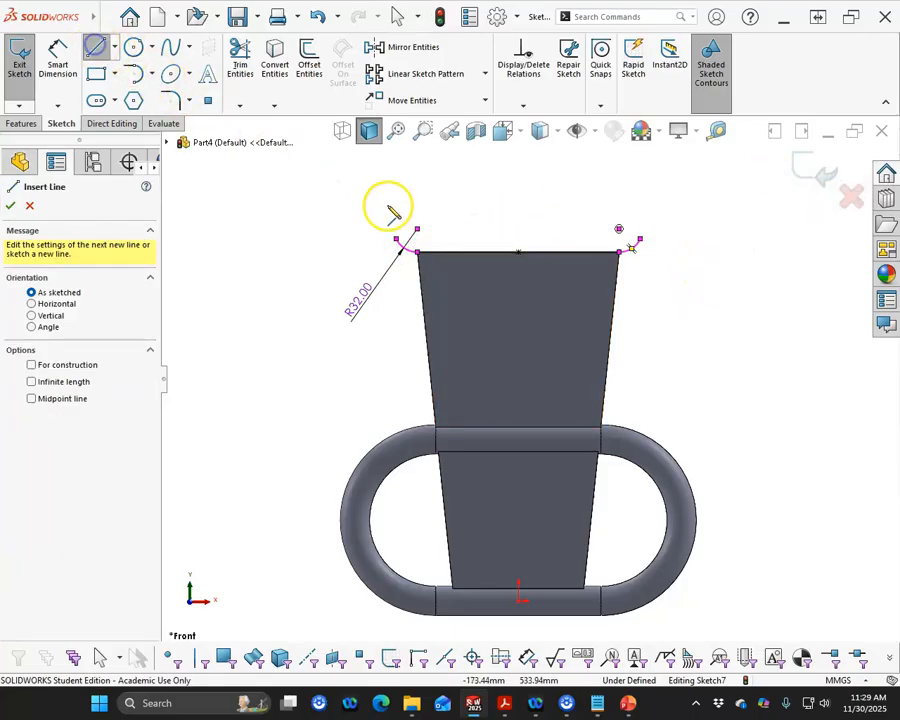
left_click(395, 239)
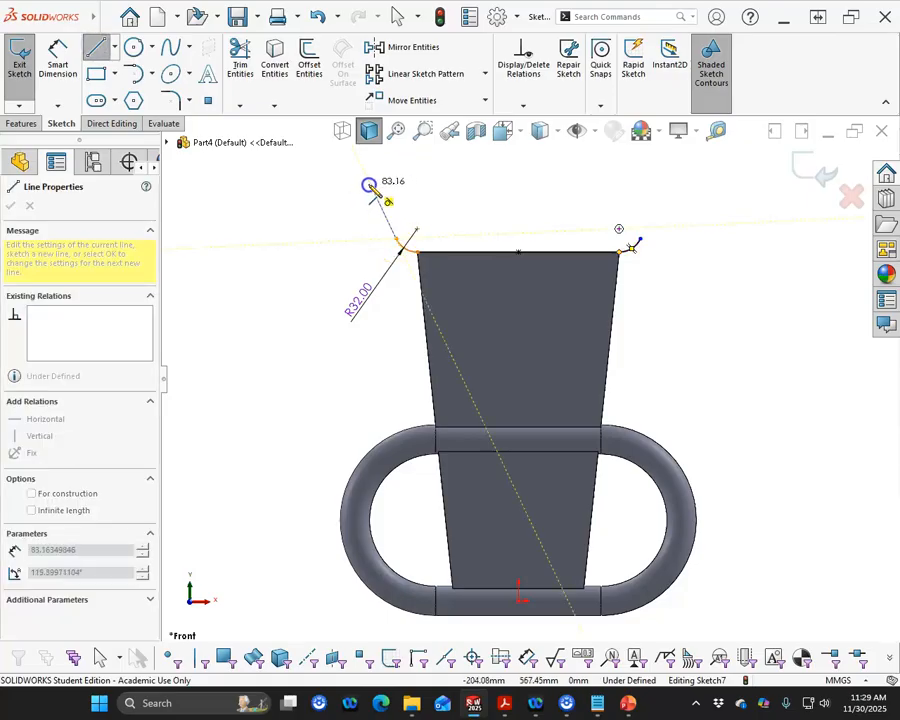
left_click(370, 187)
left_click(33, 437)
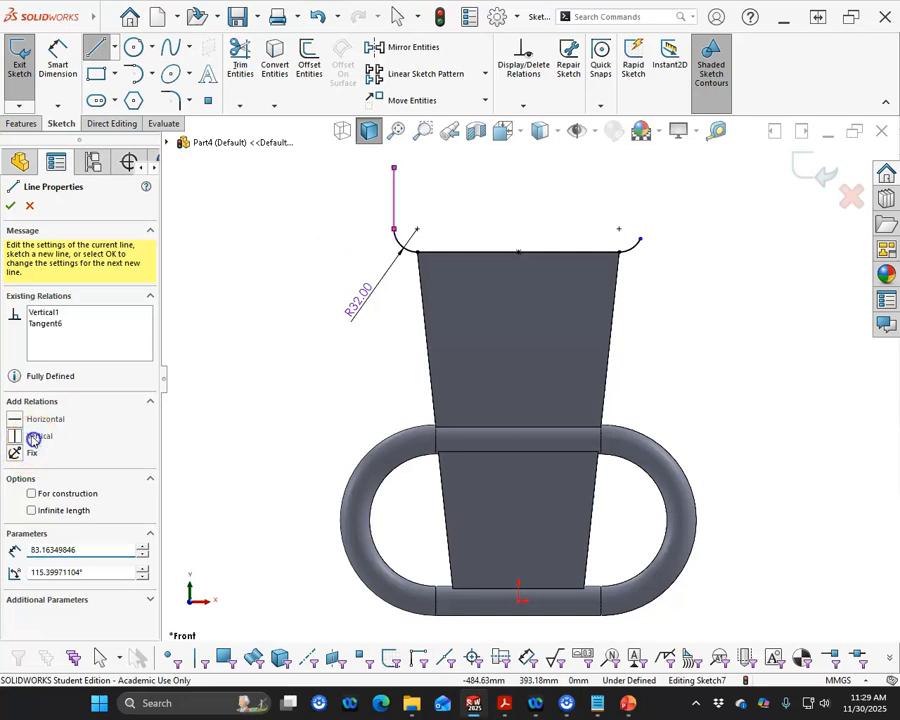
- Sketch a vertical line up from the right arc's free end and make it tangent to the arc
left_click_drag(640, 239, 642, 169)
right_click(685, 199)
left_click(717, 214)
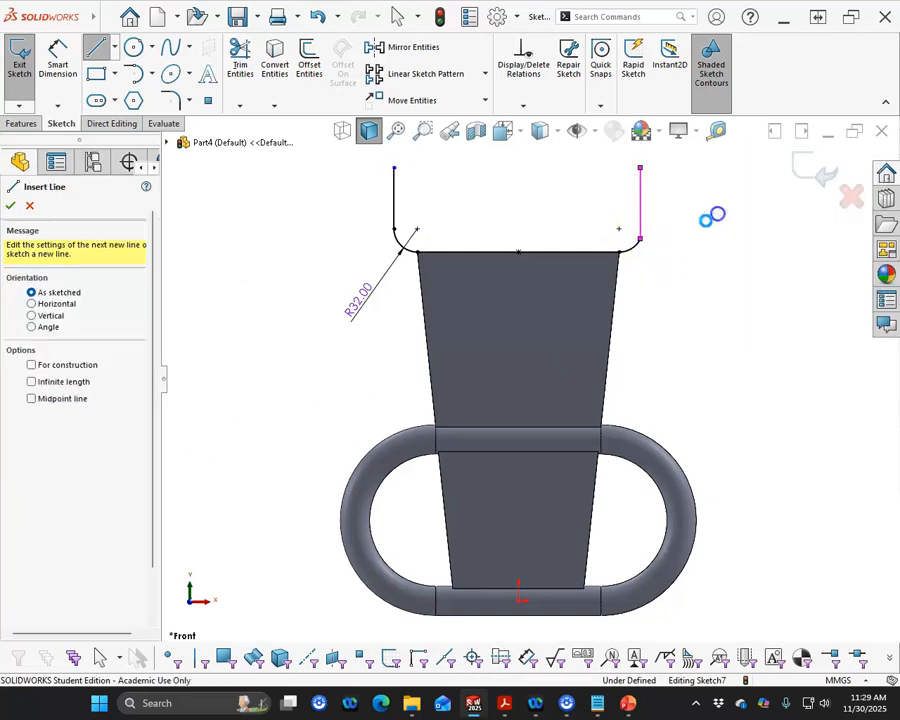
left_click(634, 250)
left_click(640, 215, "ctrl")
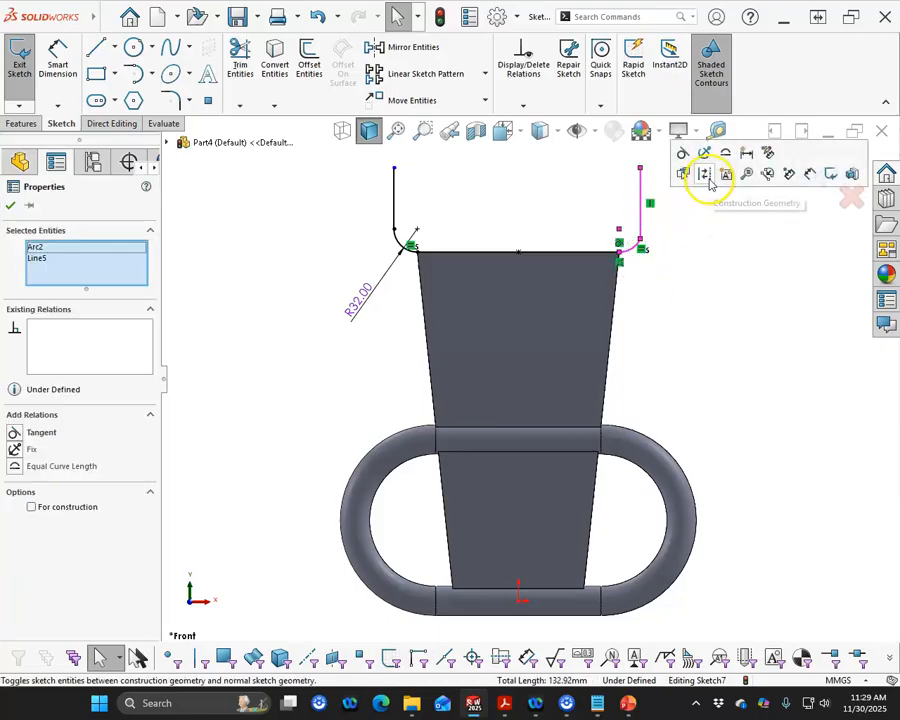
left_click(683, 153)
- Add a Horizontal relation between the upper endpoints of the two vertical lines
left_click(517, 187)
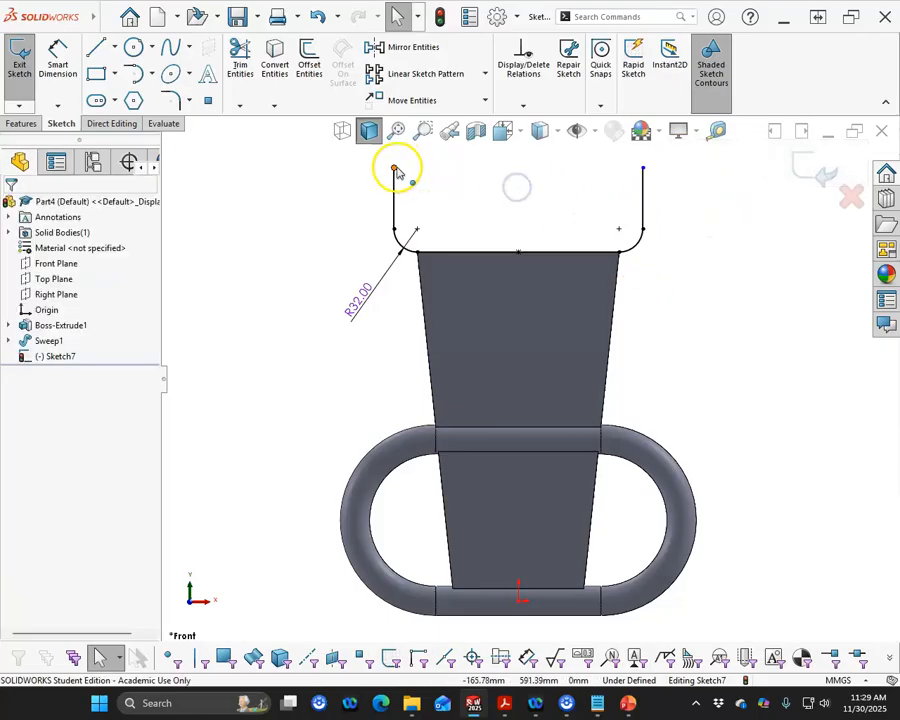
left_click(395, 169)
left_click(642, 168, "ctrl")
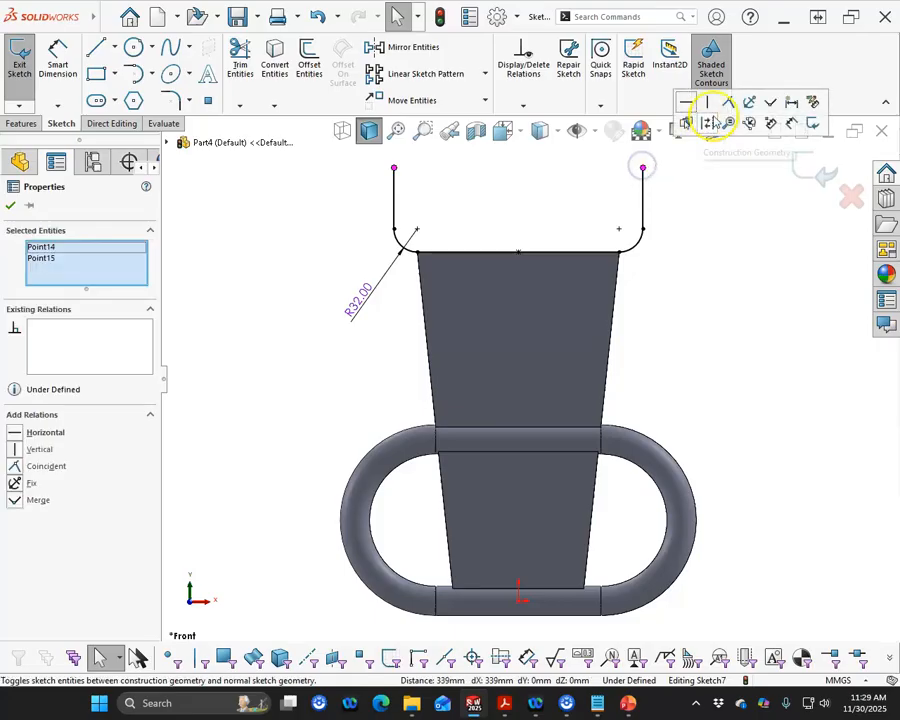
left_click(689, 103)
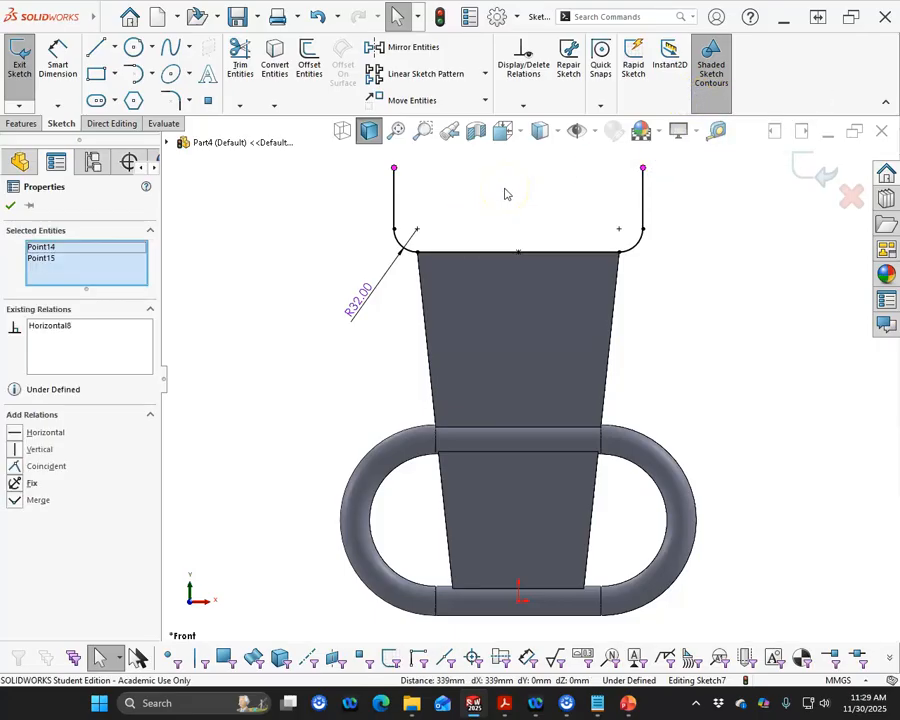
- Dimension the height from the horizontal line to the left vertical line's upper end as 150 mm
left_click(57, 48)
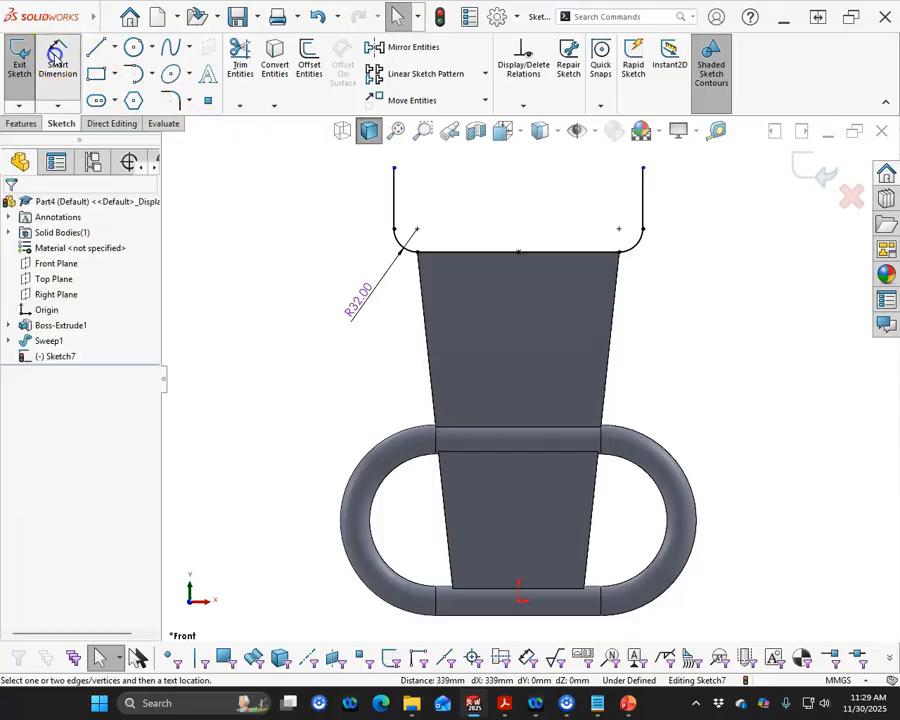
left_click(412, 229)
left_click(393, 168)
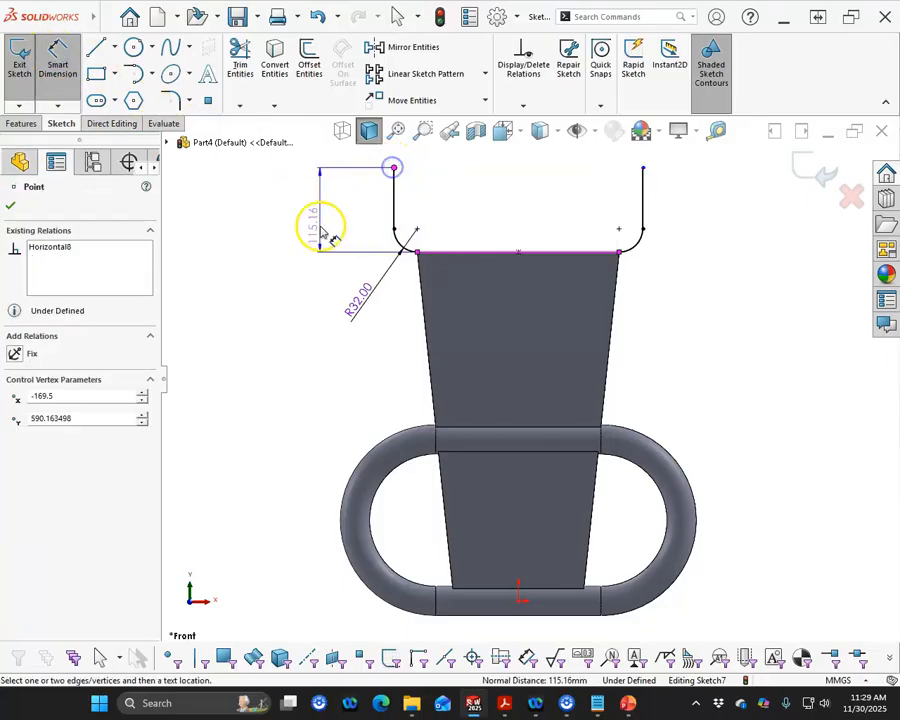
left_click(305, 213)
type("1")
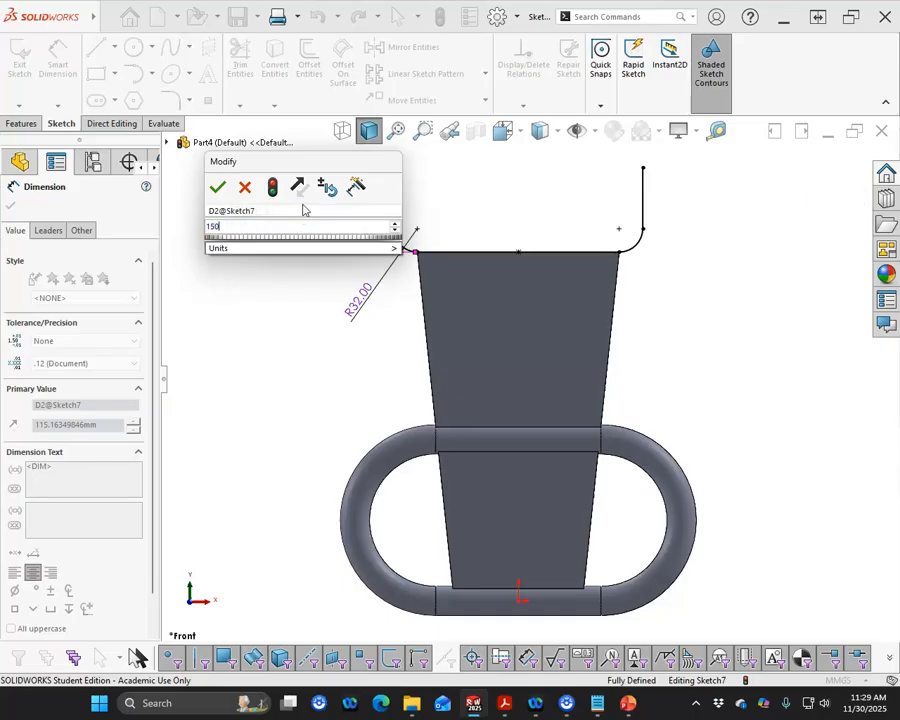
type("50")
key("Return")
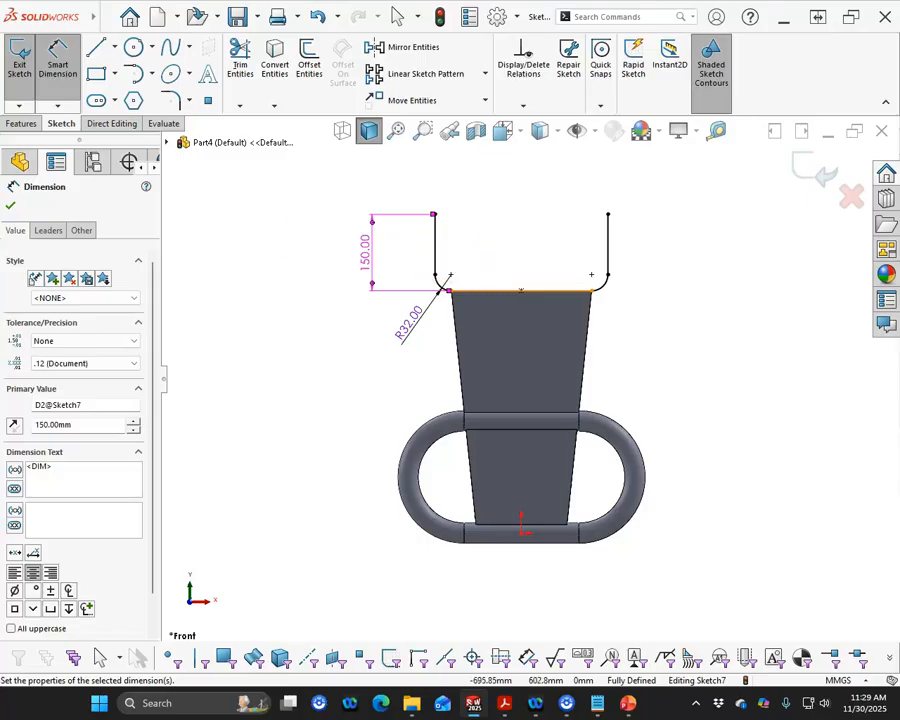
left_click(12, 207)
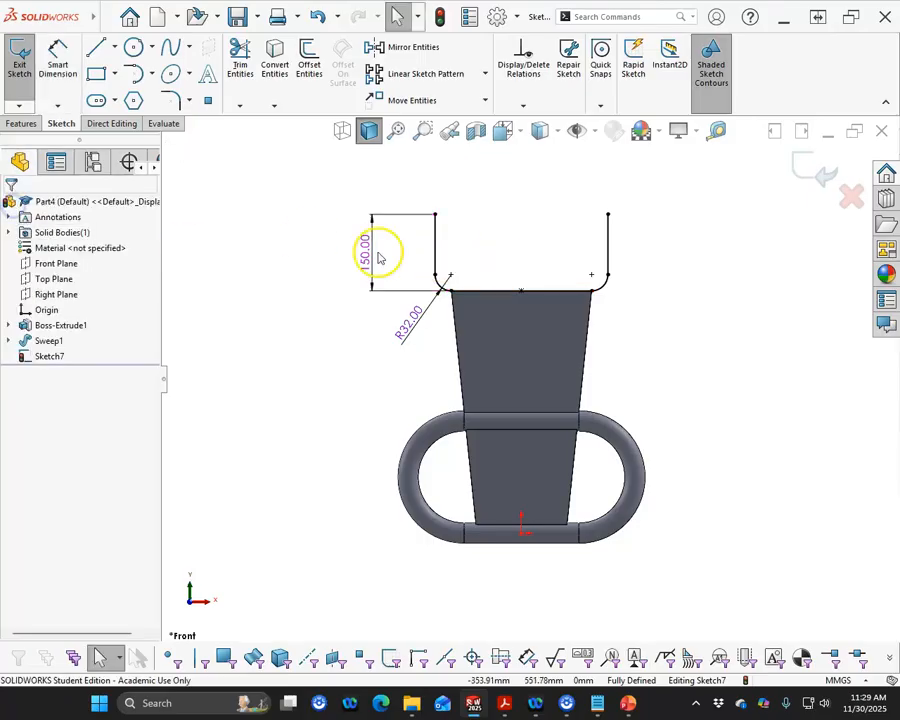
- Exit the sketch and sweep a 40 mm diameter circular profile along the upper bracket path
left_click(818, 168)
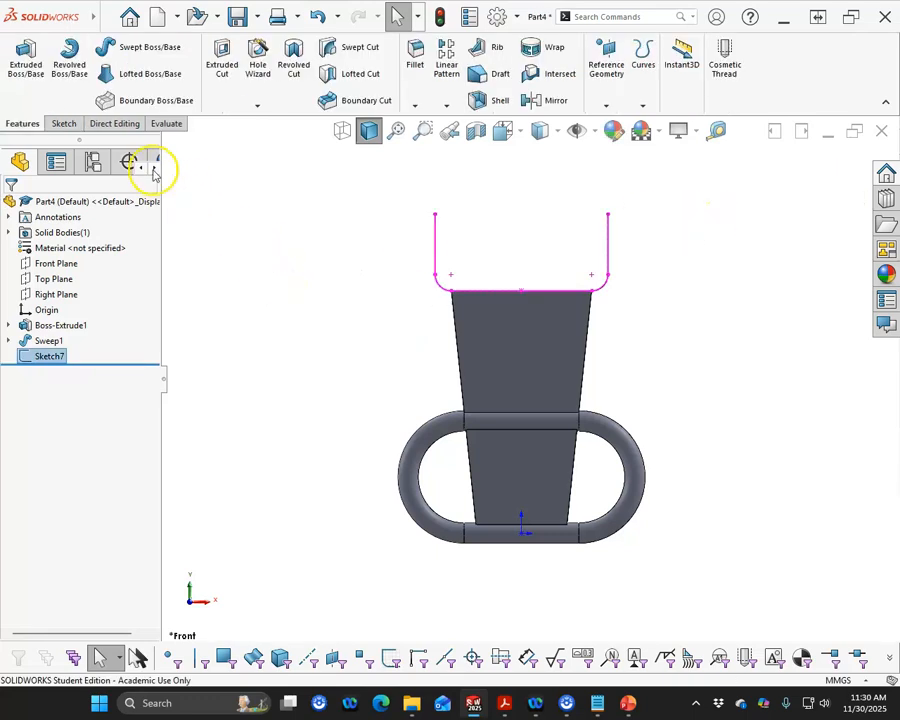
left_click(143, 46)
left_click(84, 258)
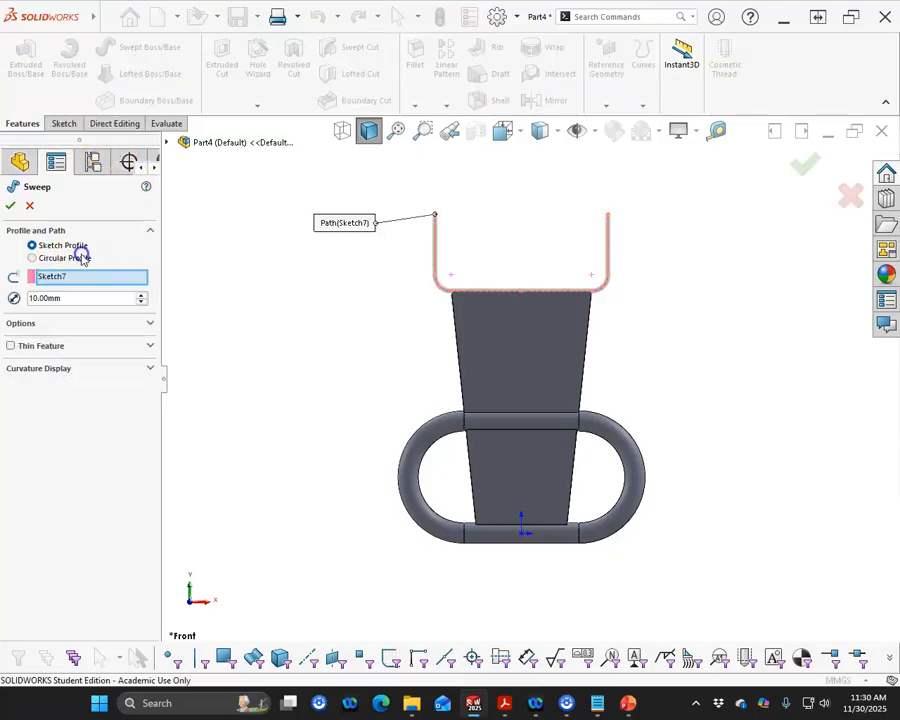
left_click_drag(78, 301, 3, 200)
type("40")
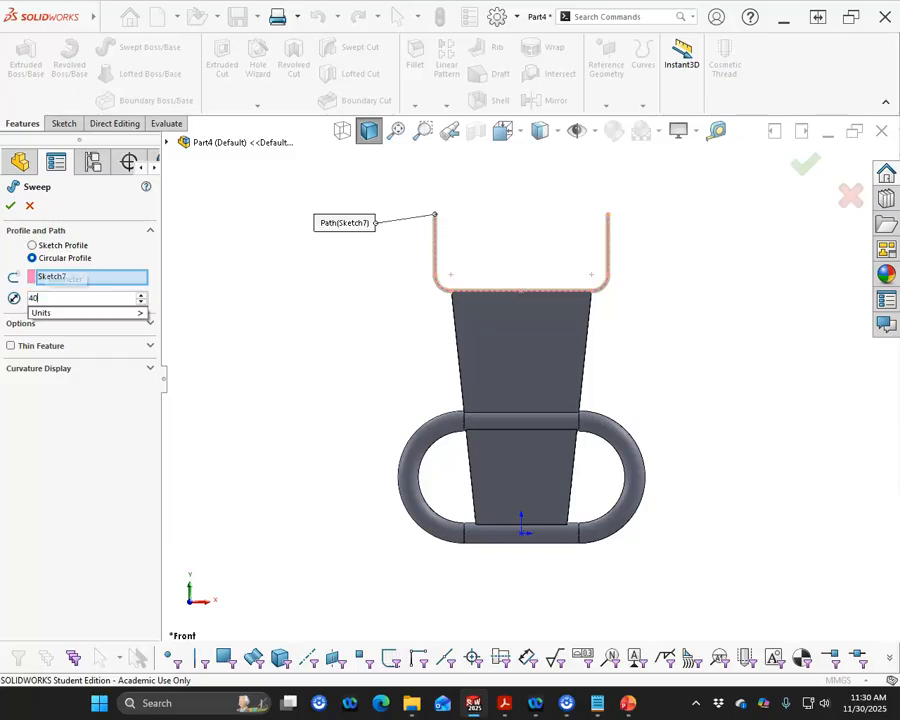
key("Return")
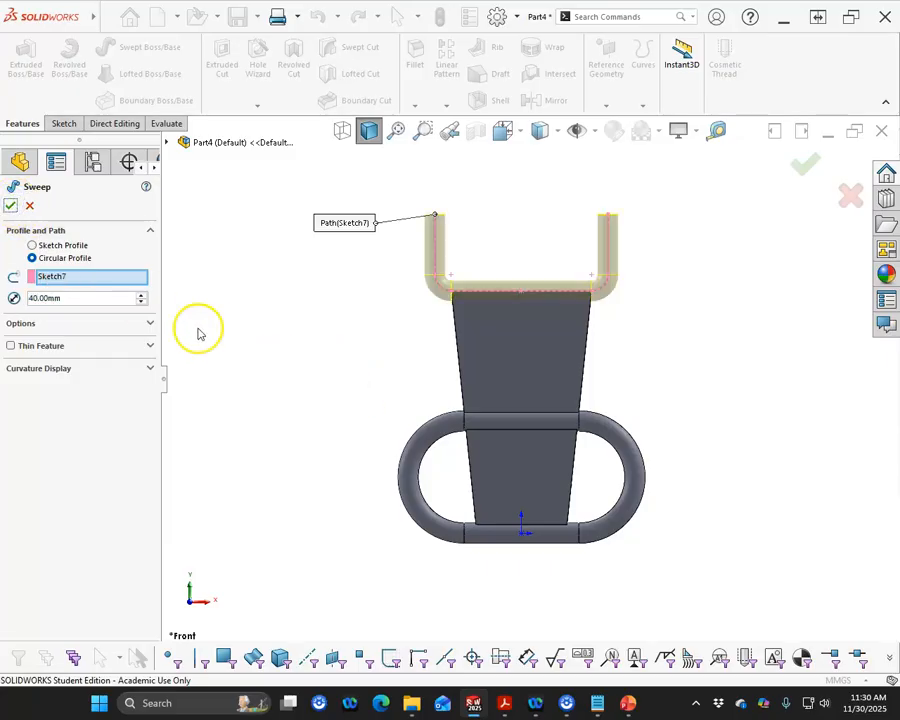
left_click(12, 206)
middle_click_drag(275, 262, 206, 97)
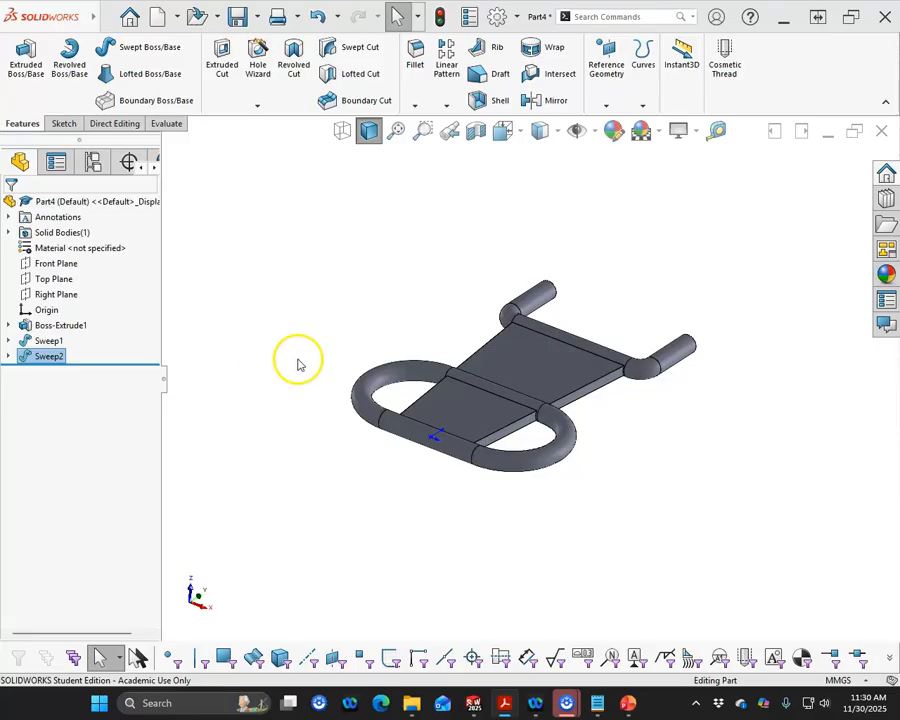
- Reopen the upper bracket sweep's path sketch for editing
left_click(9, 356)
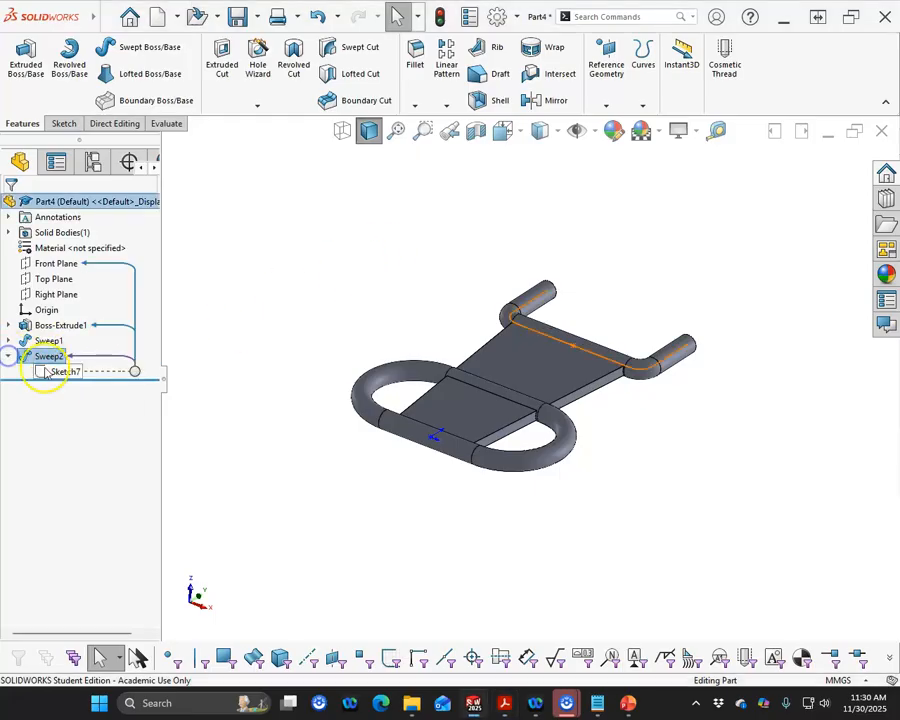
left_click(45, 372)
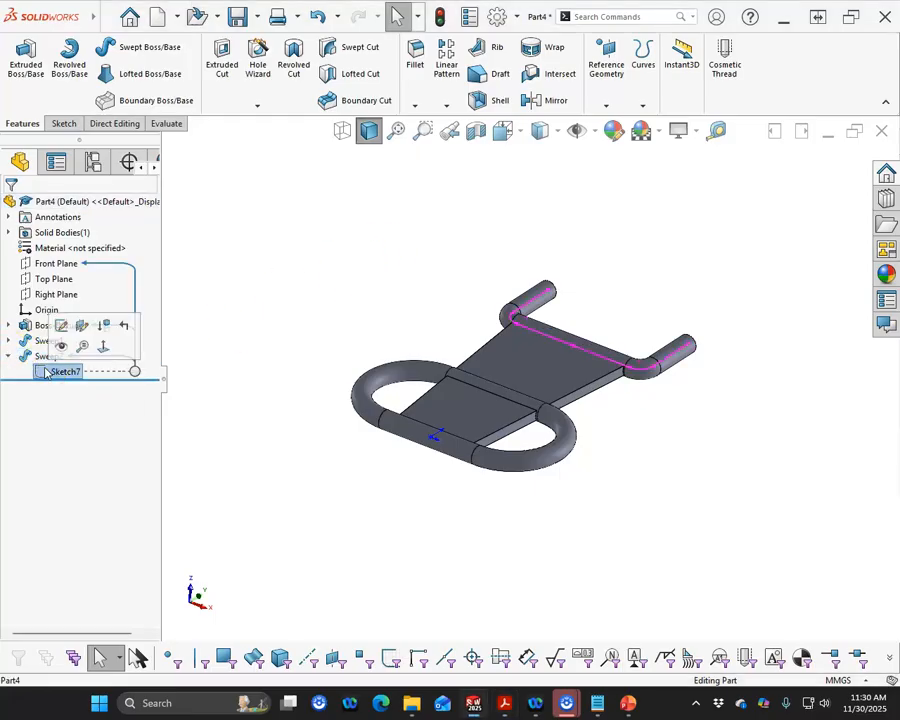
right_click(48, 374)
left_click(62, 326)
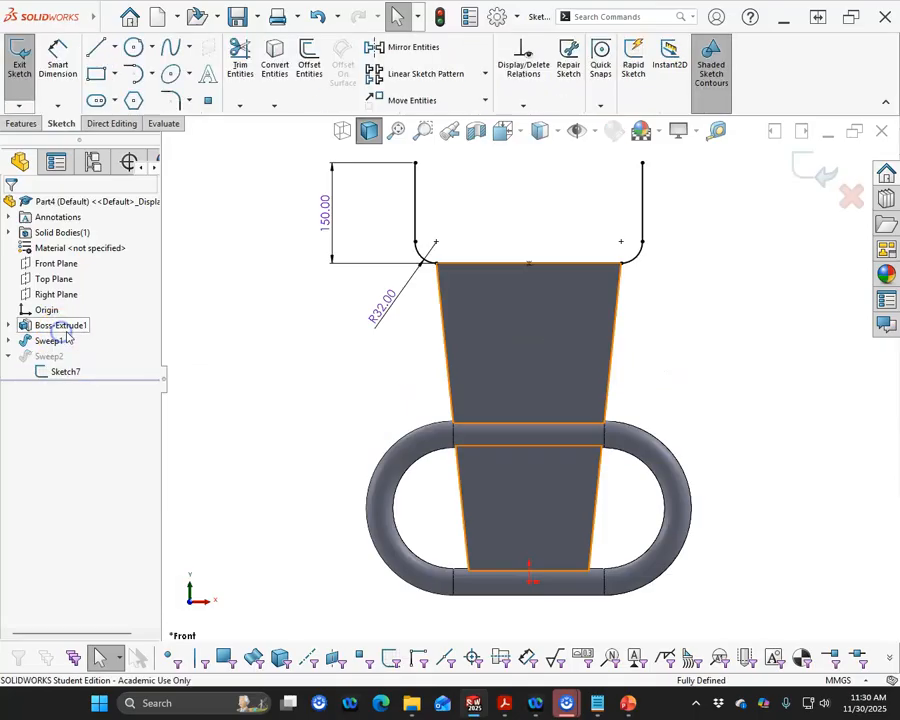
scroll(584, 240, "up", 2)
scroll(584, 240, "down", 2)
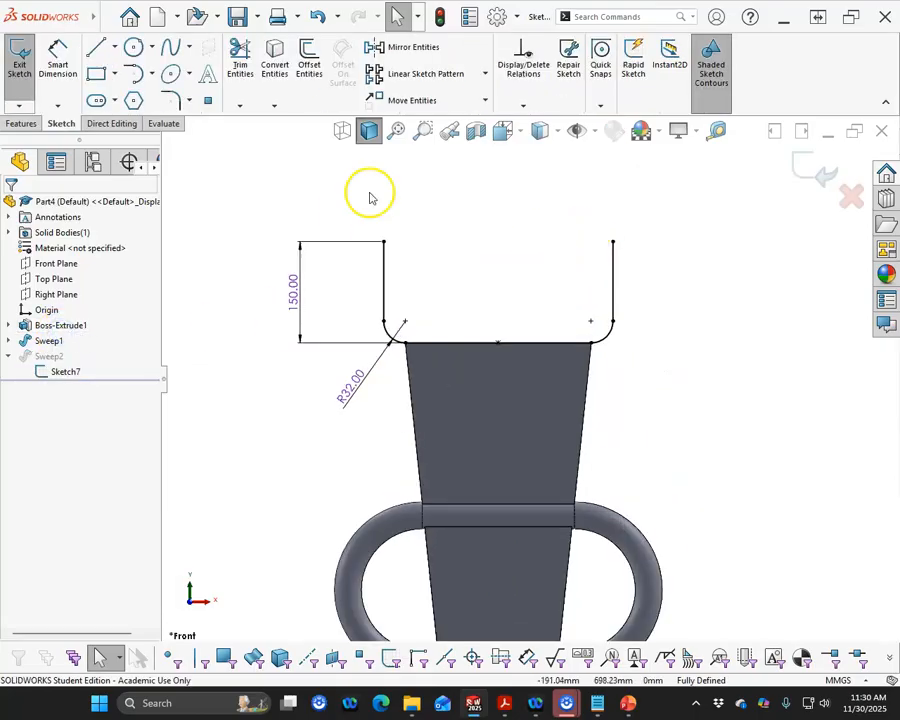
- Add a driven dimension for the distance between the two vertical lines of the path
left_click(60, 62)
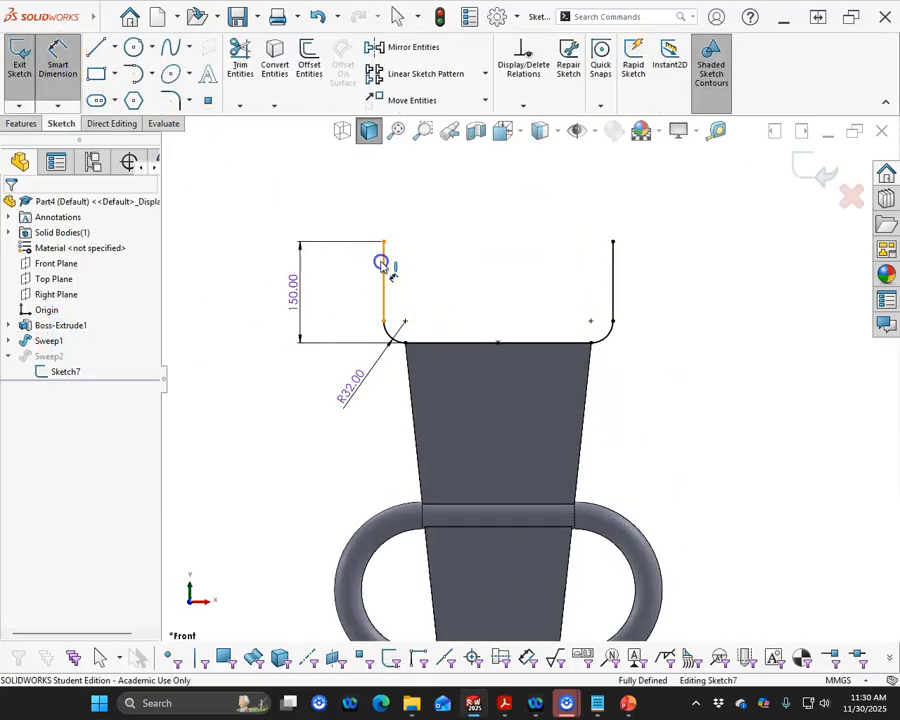
left_click(384, 265)
left_click(615, 263)
left_click(507, 195)
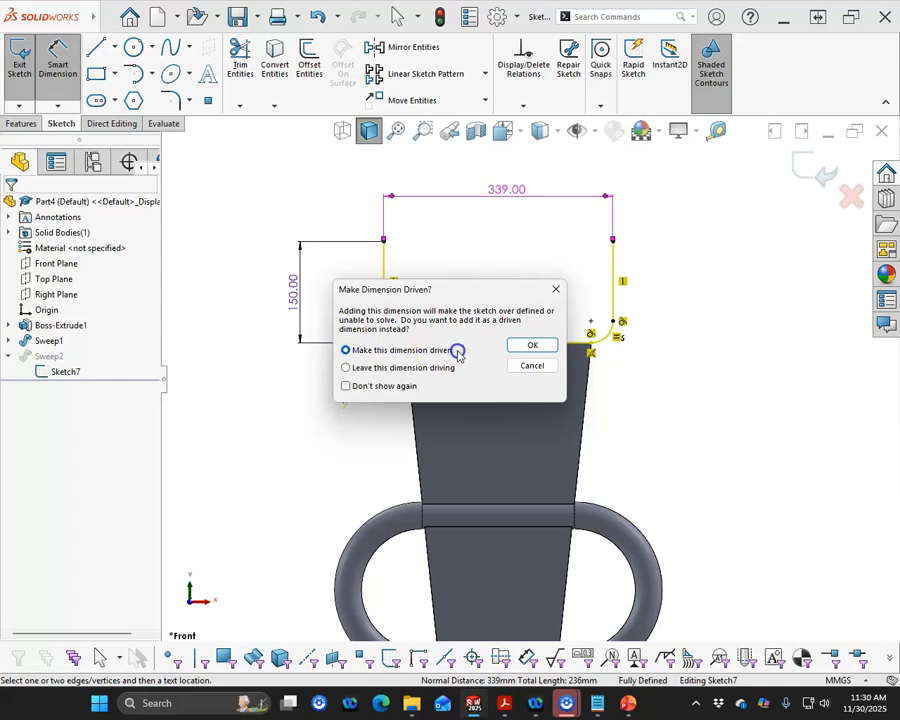
left_click(531, 346)
right_click(619, 352)
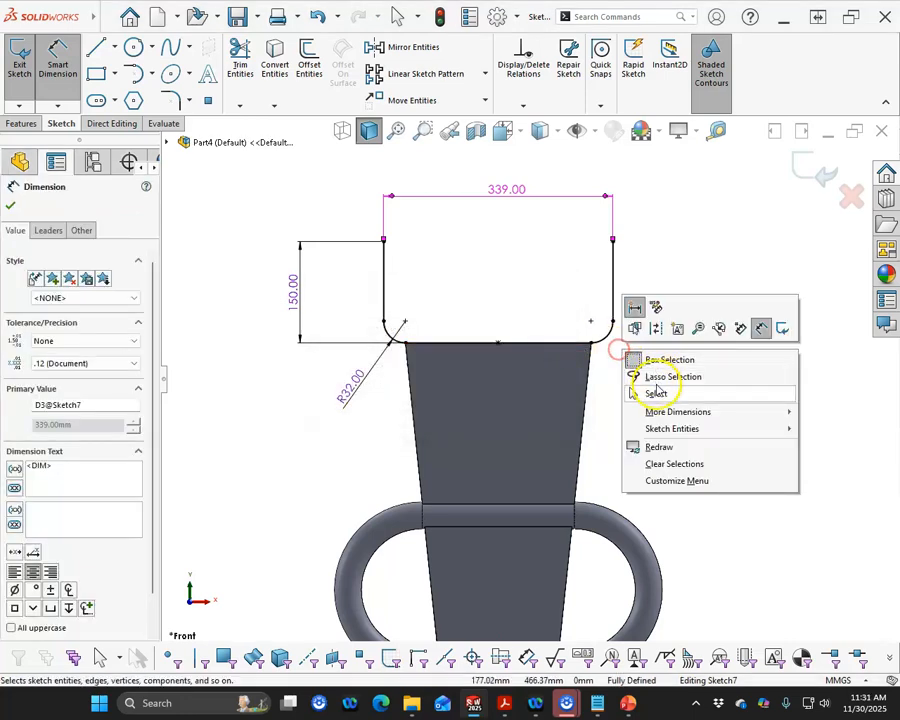
left_click(642, 390)
- Detach the horizontal line's right end from the plate corner and place the line's midpoint on the midpoint of the plate's top edge
left_click(591, 345)
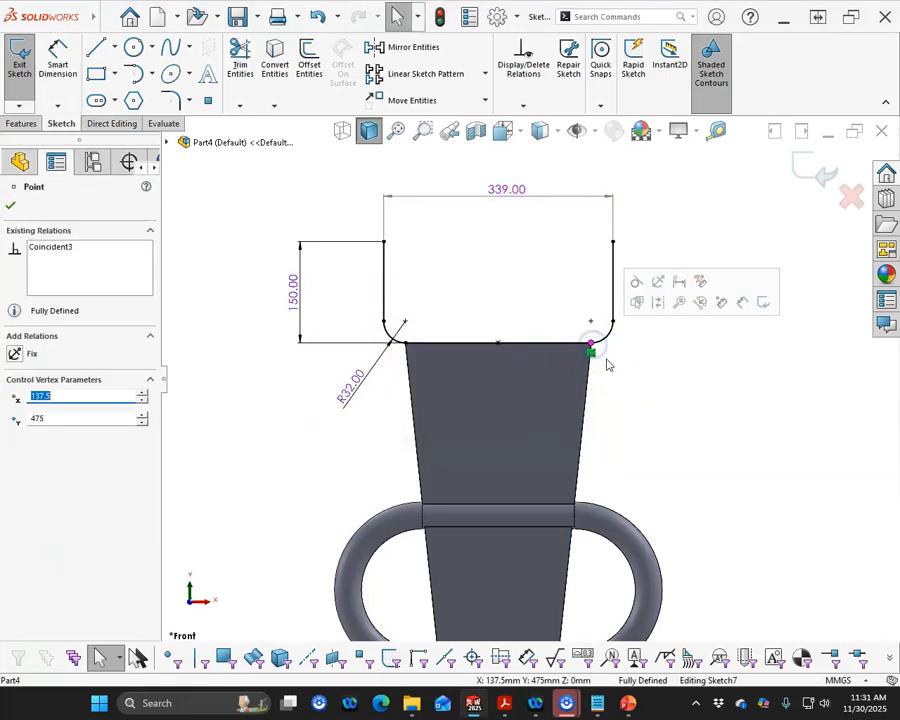
mouse_move(591, 355)
left_mouse_down()
mouse_move(615, 362)
mouse_move(618, 336)
left_mouse_up()
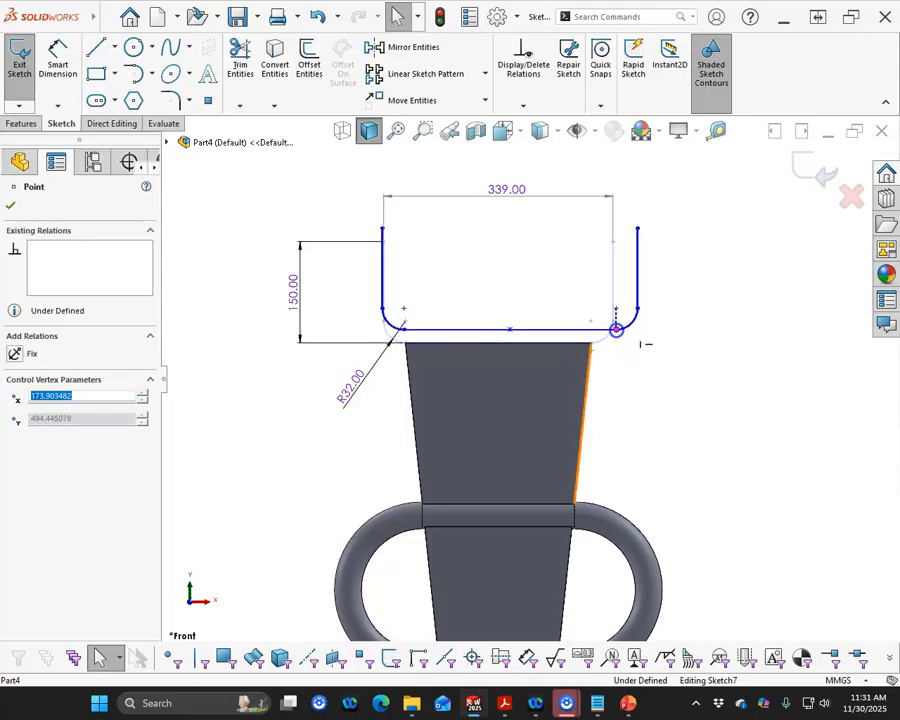
left_click(516, 336)
left_click_drag(509, 347, 498, 345)
left_click(691, 399)
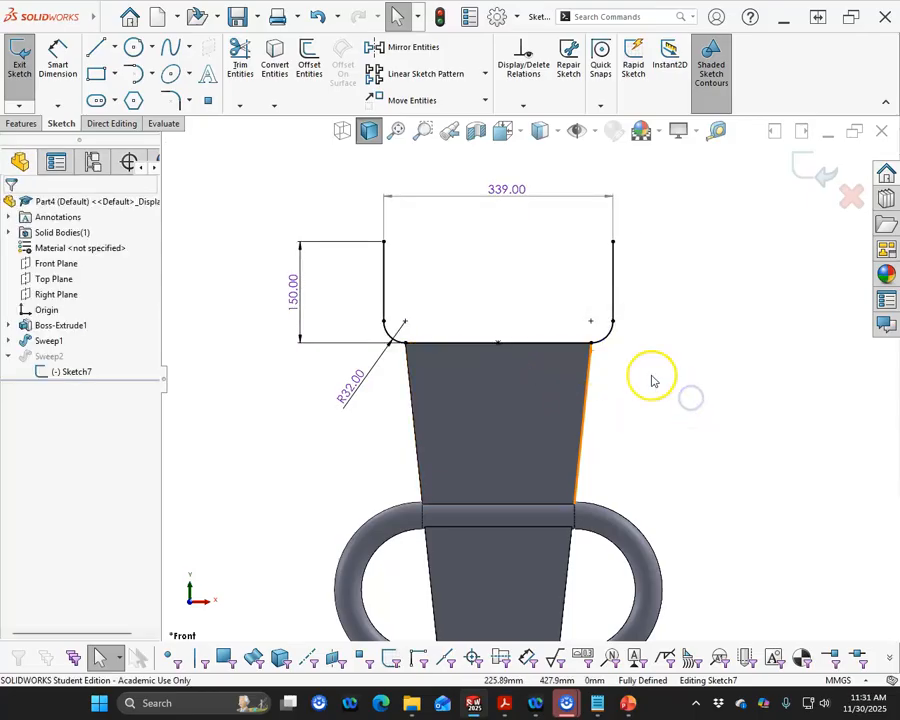
- Detach the horizontal line's left end from the plate corner and widen the path to about 409 mm
right_click(496, 190)
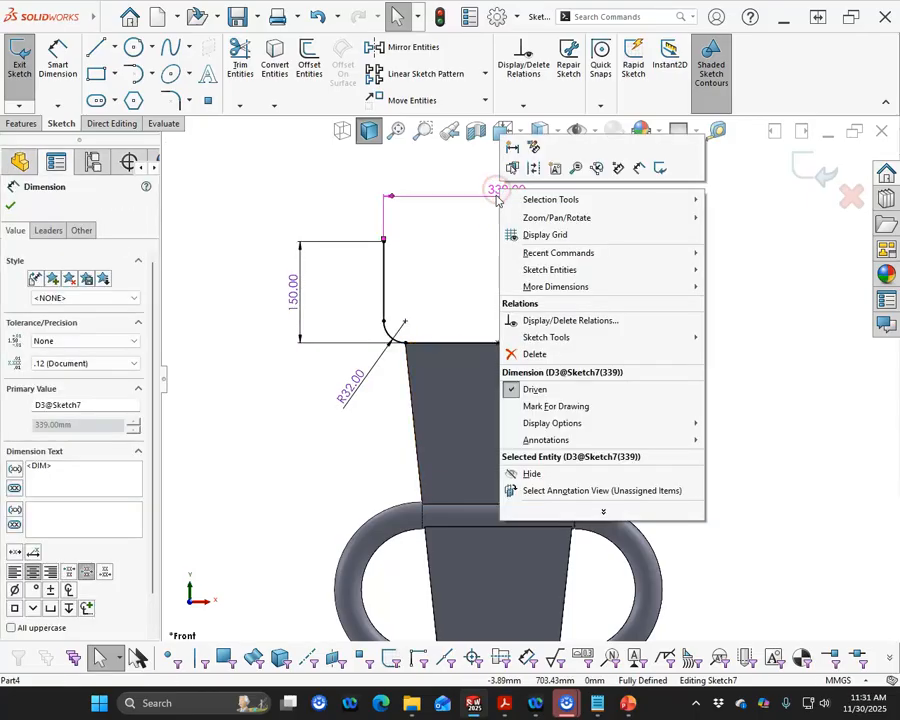
left_click(407, 346)
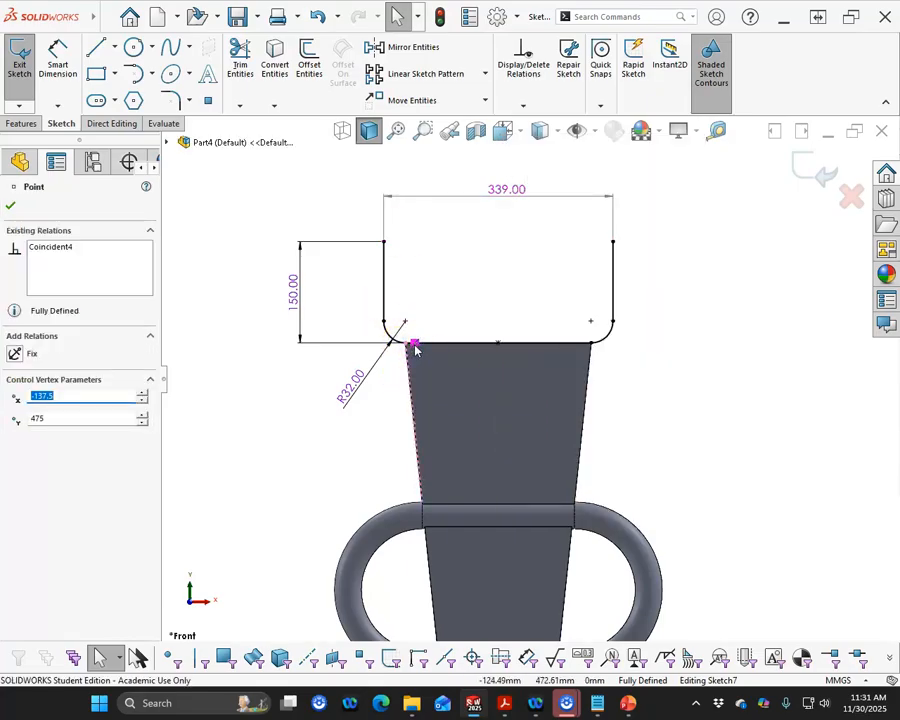
left_click_drag(416, 349, 381, 343)
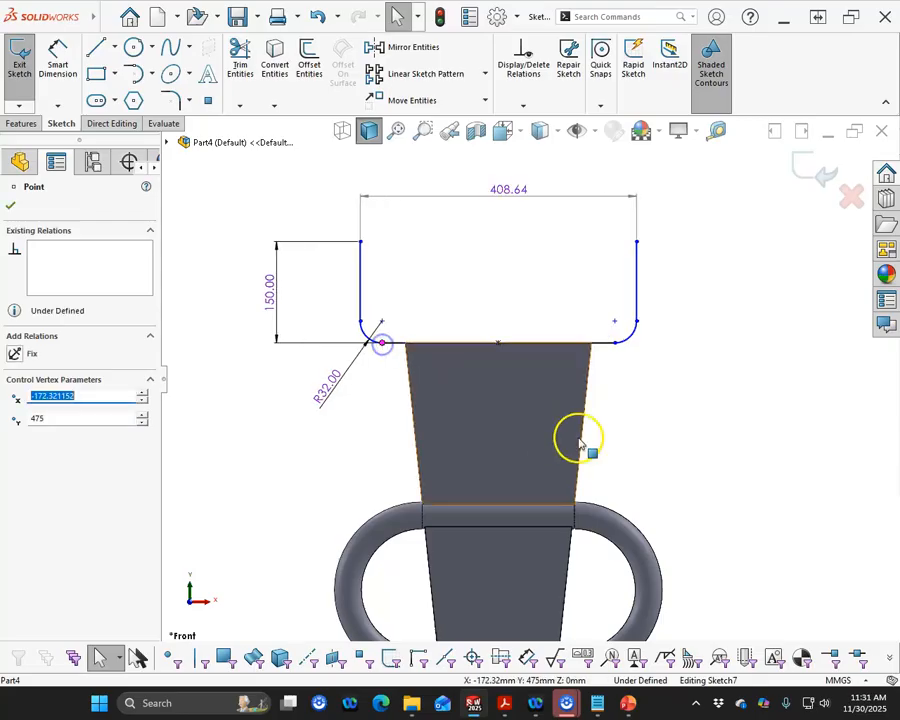
- Make the path's overall width dimension driving, set it to 385 mm and exit the sketch to rebuild the sweep
right_click(508, 192)
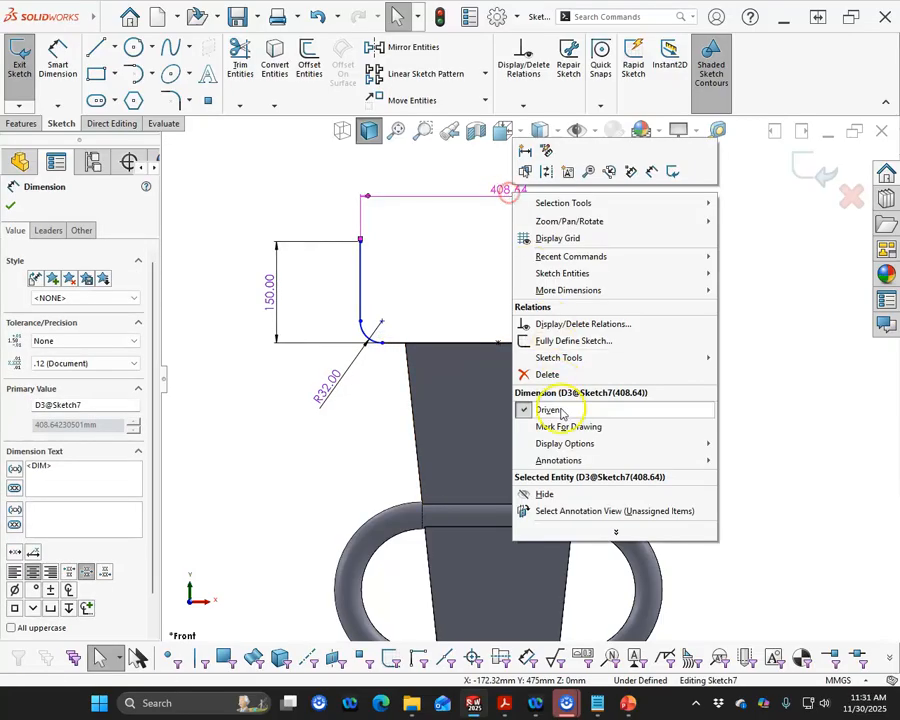
left_click(548, 413)
double_click(503, 200)
type("385")
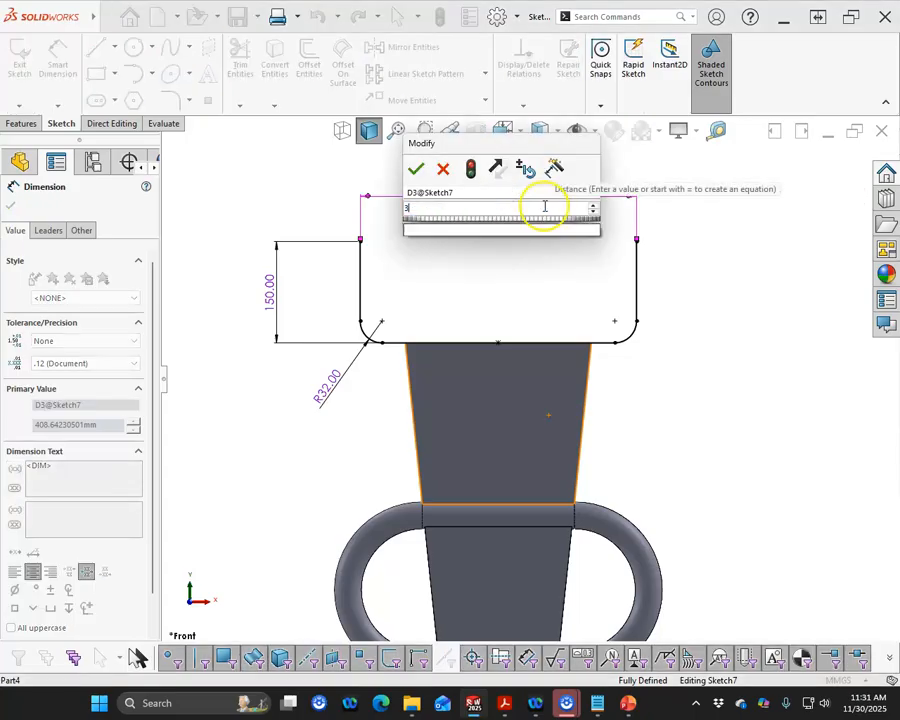
key("Return")
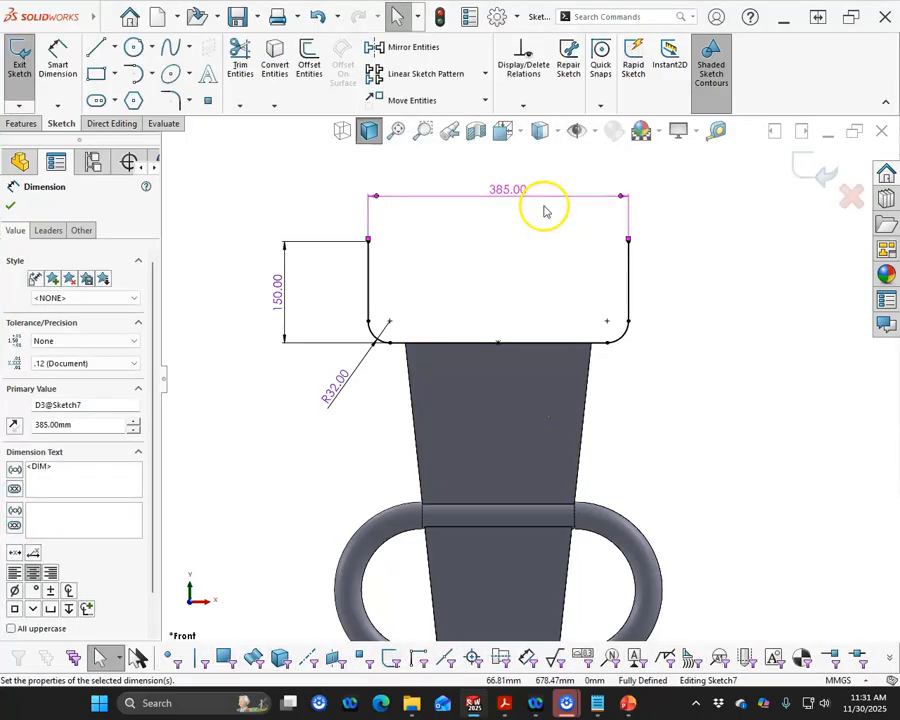
left_click(822, 163)
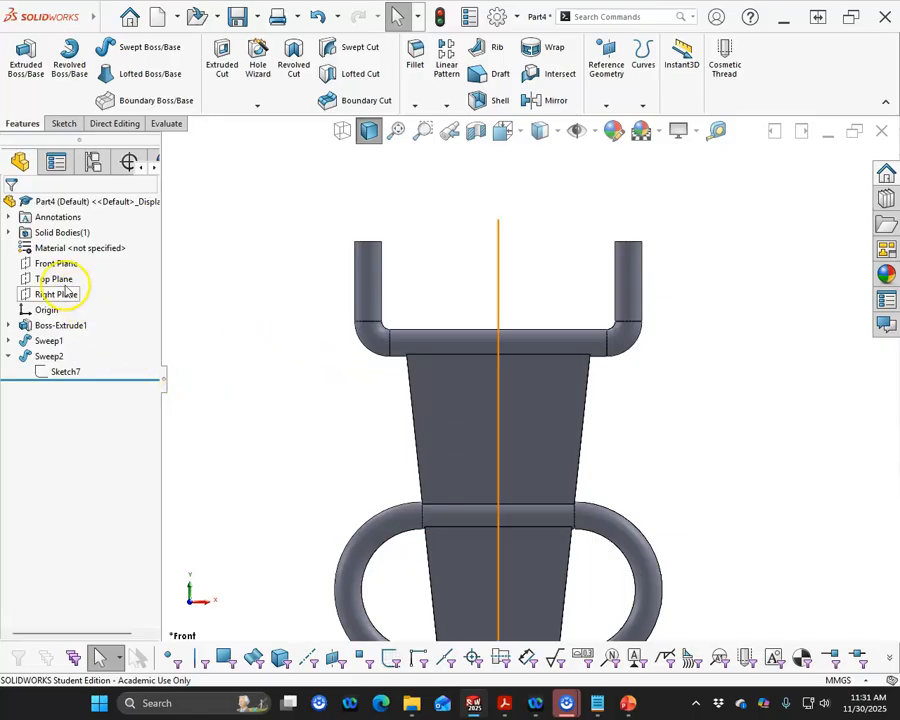
- Start a new sketch on the Front Plane and show the upper bracket's path sketch
left_click(57, 266)
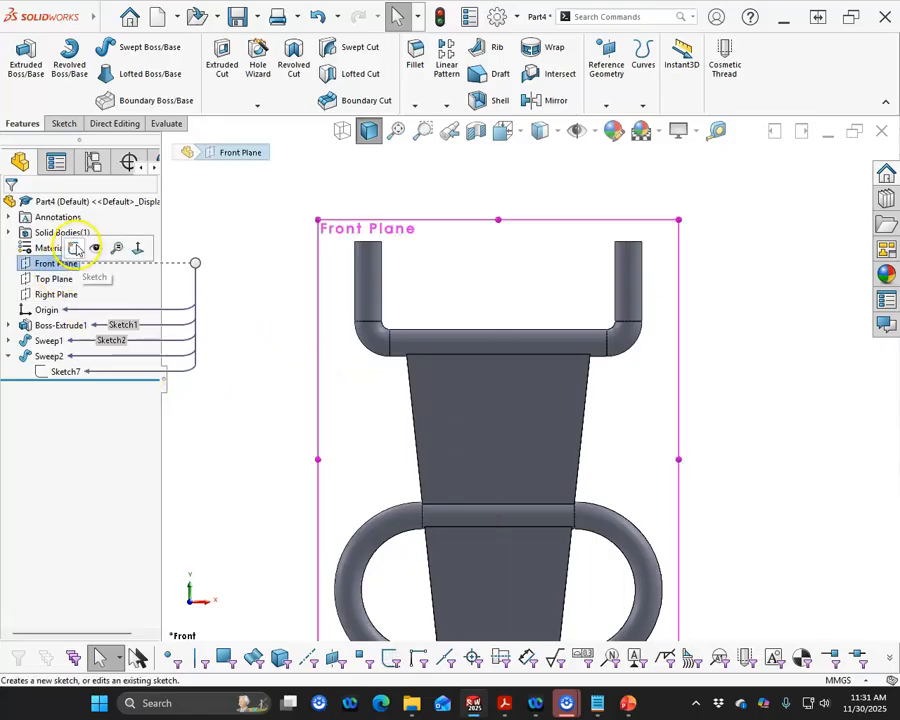
left_click(75, 246)
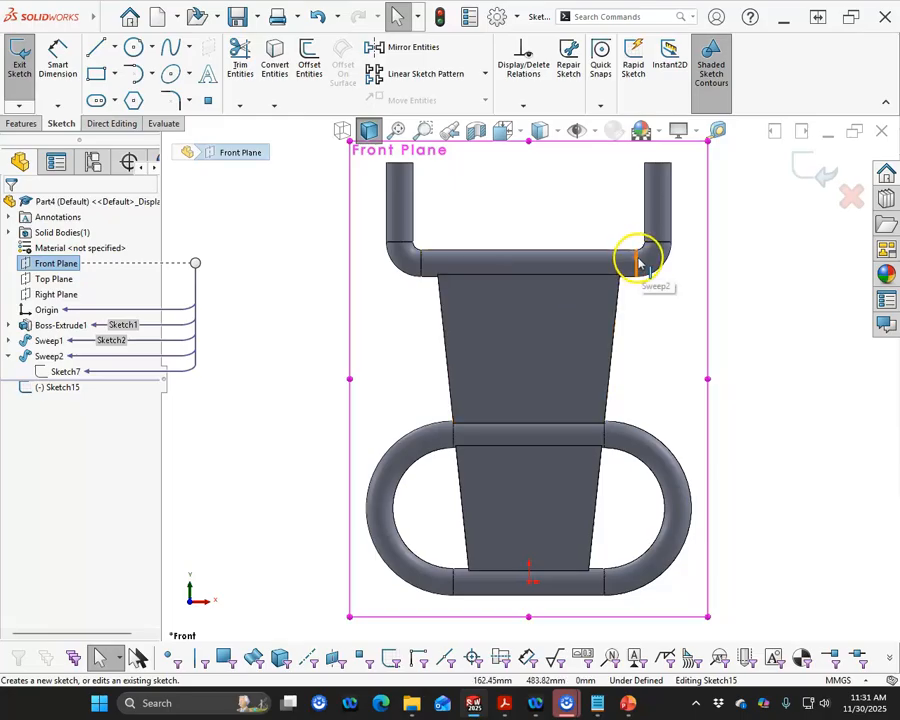
left_click(96, 47)
right_click(494, 206)
left_click(502, 211)
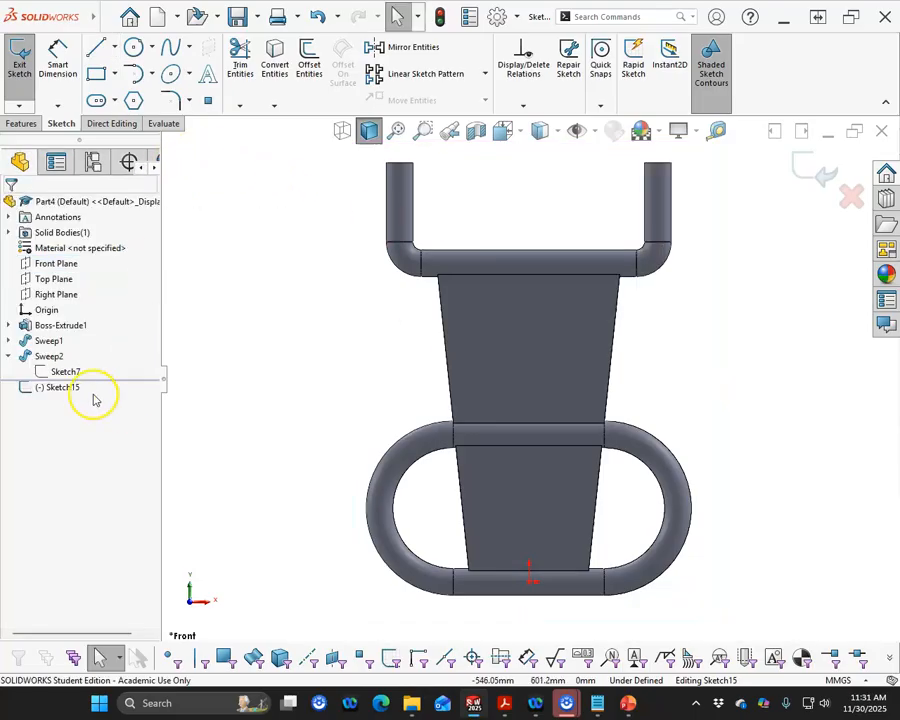
right_click(68, 372)
left_click(86, 348)
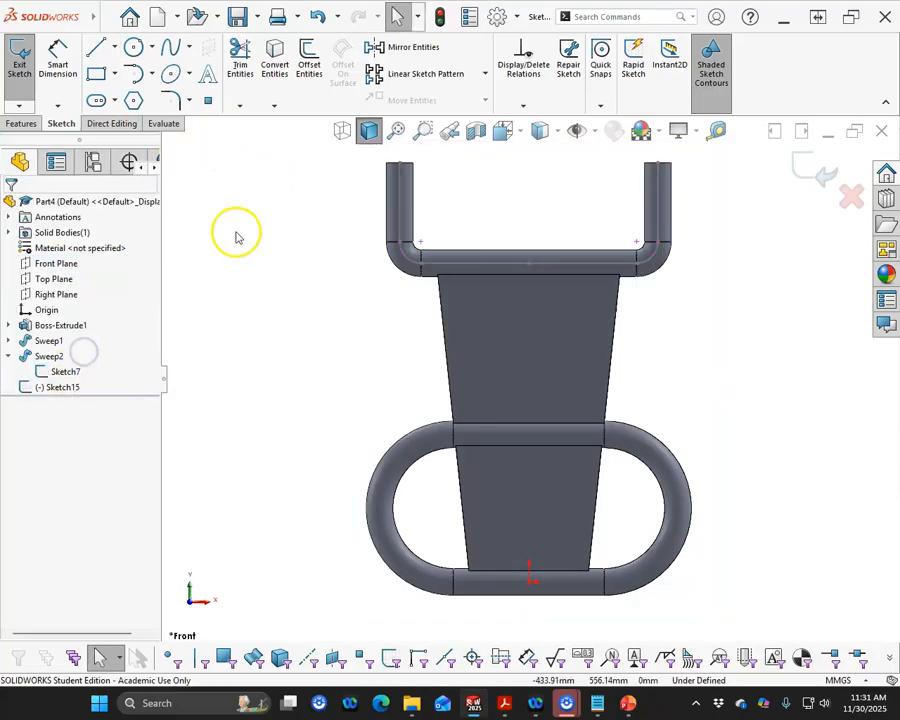
- Sketch a crossbar line between the two vertical lines of the bracket's path
left_click(93, 48)
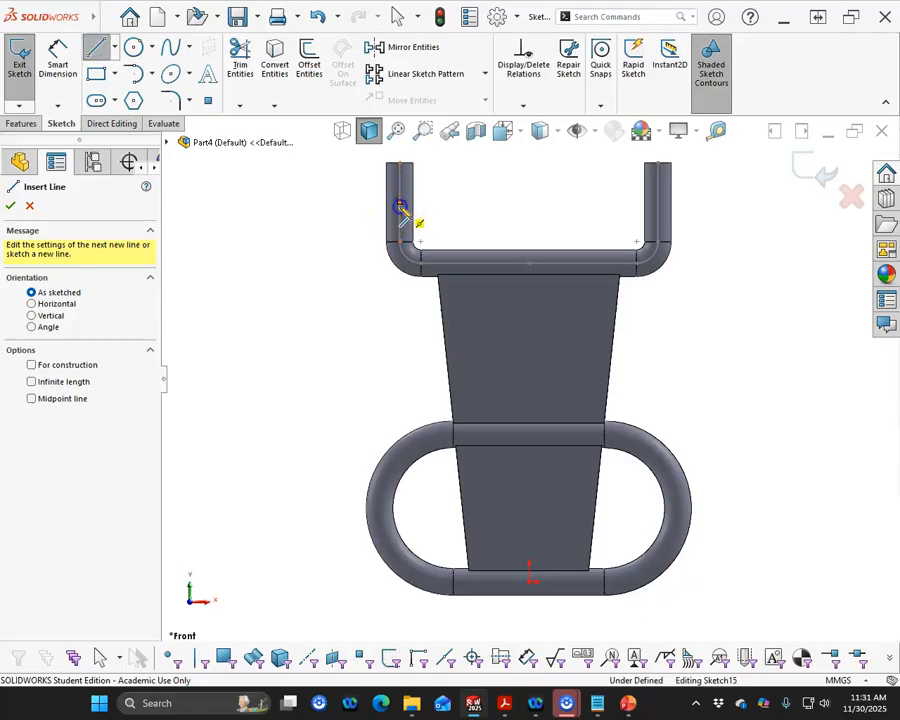
left_click(400, 203)
left_click(660, 197)
right_click(497, 188)
left_click(531, 197)
- Remove the midpoint relation from the crossbar line's left end, move that end upward along the path and make the line horizontal
left_click(399, 198)
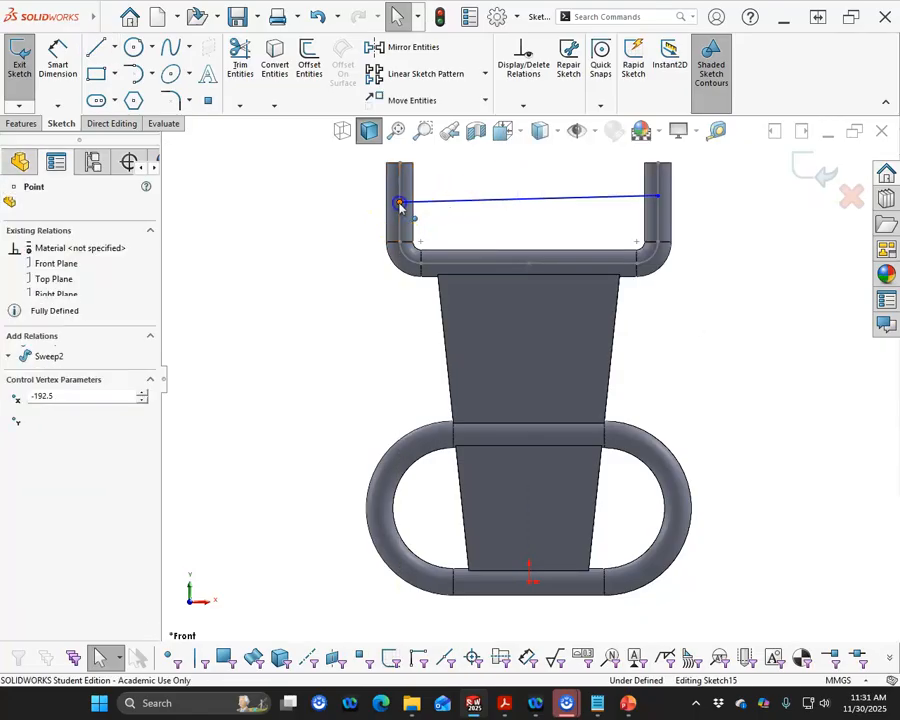
key("Delete")
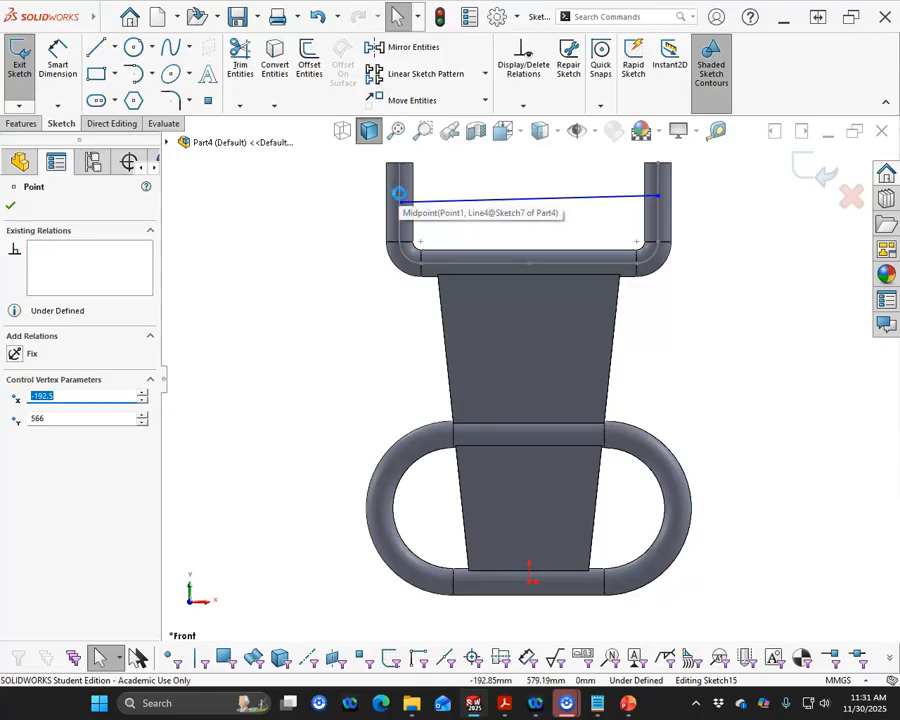
left_click_drag(401, 201, 401, 186)
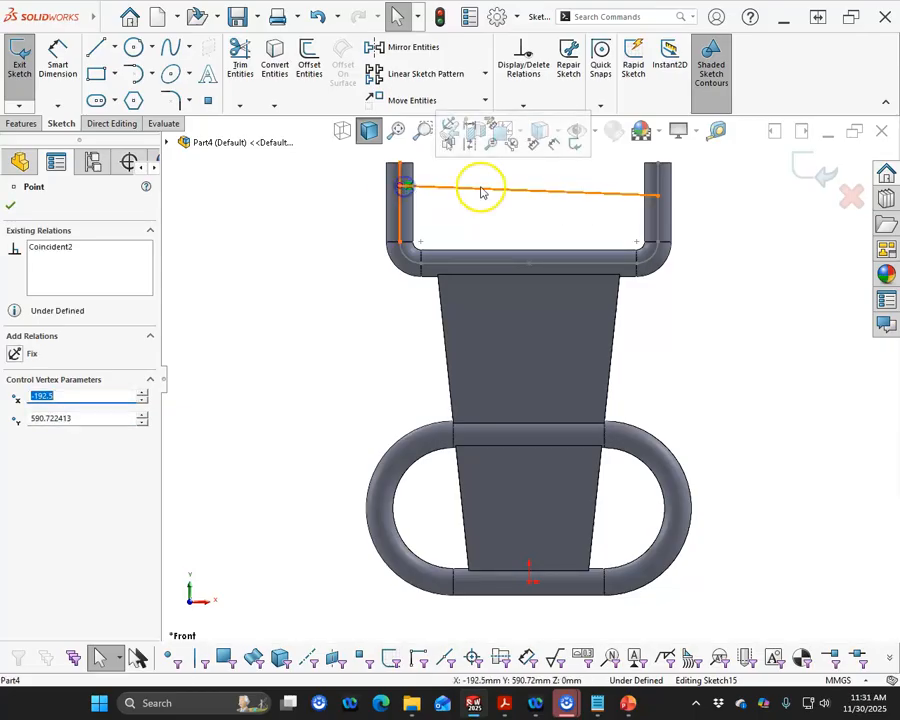
left_click(496, 189)
left_click(531, 130)
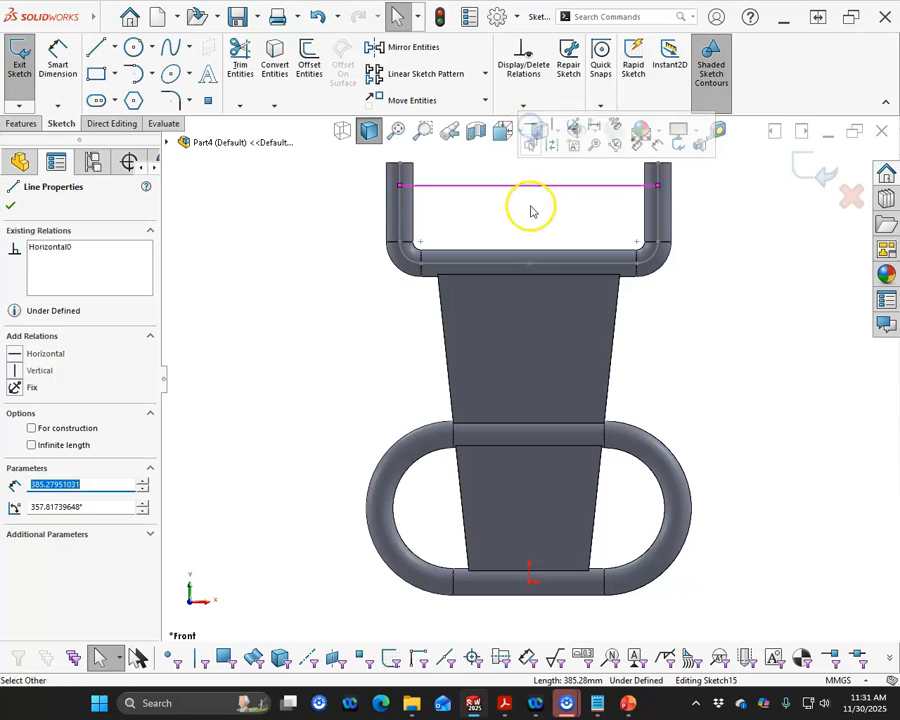
- Dimension the crossbar line's height above the origin as 572 mm
right_click(526, 202)
left_click(662, 181)
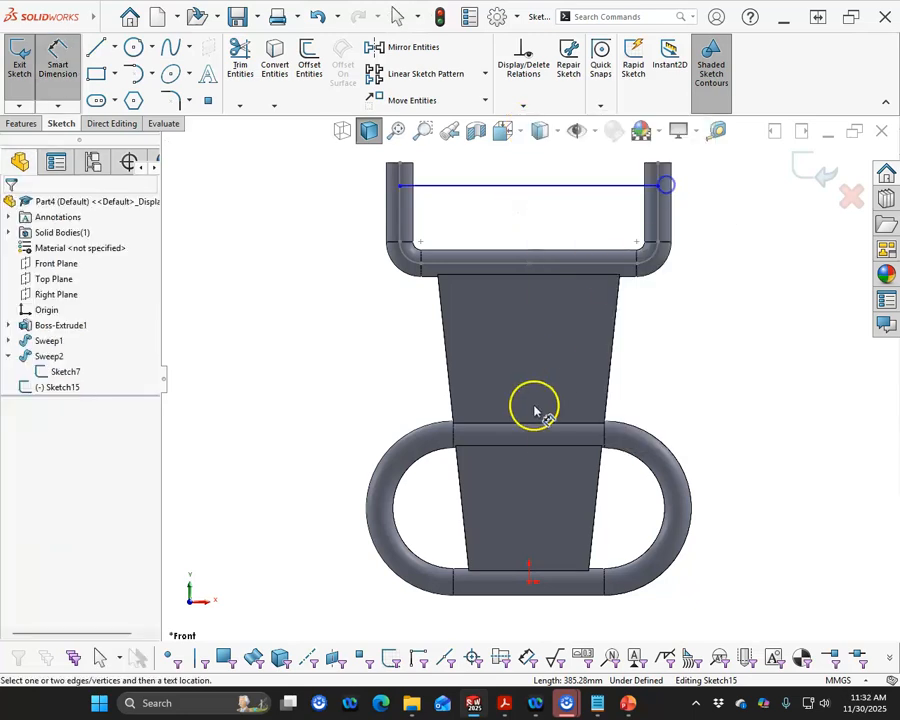
left_click(530, 582)
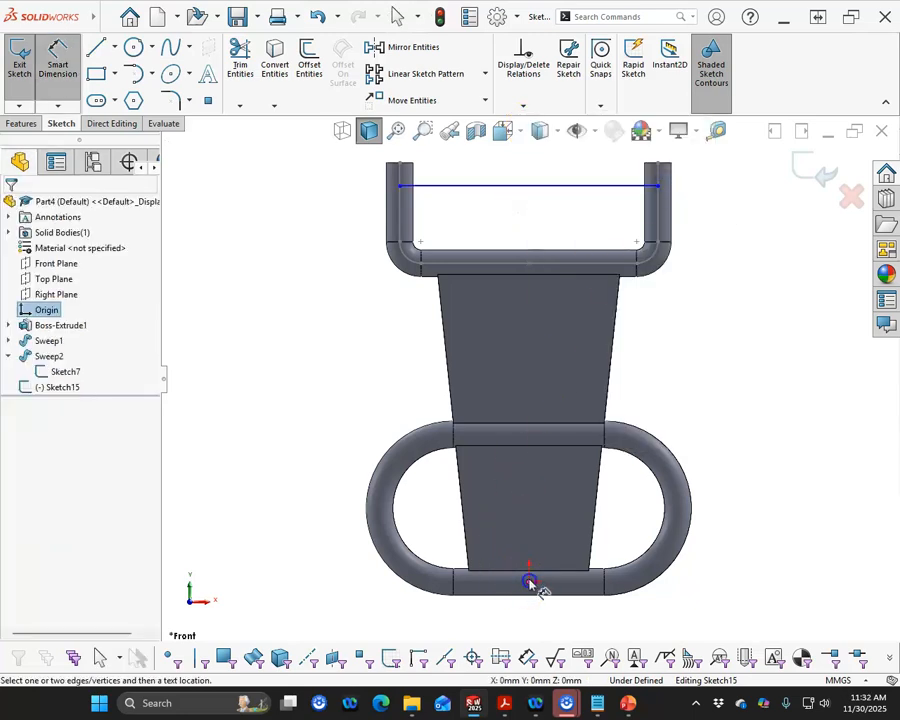
left_click(518, 189)
left_click(319, 407)
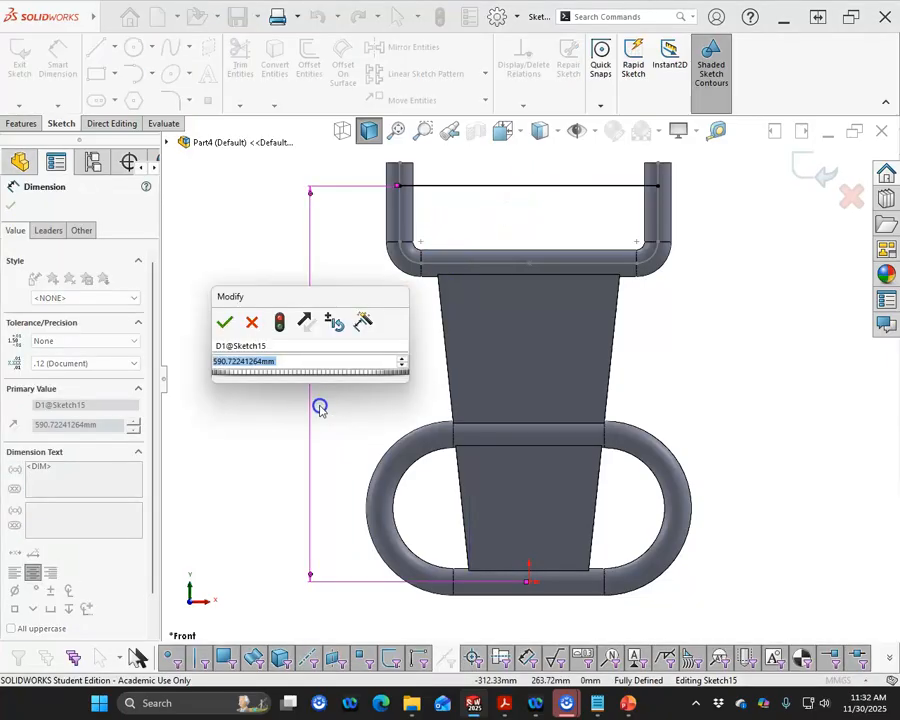
key("alt+Tab")
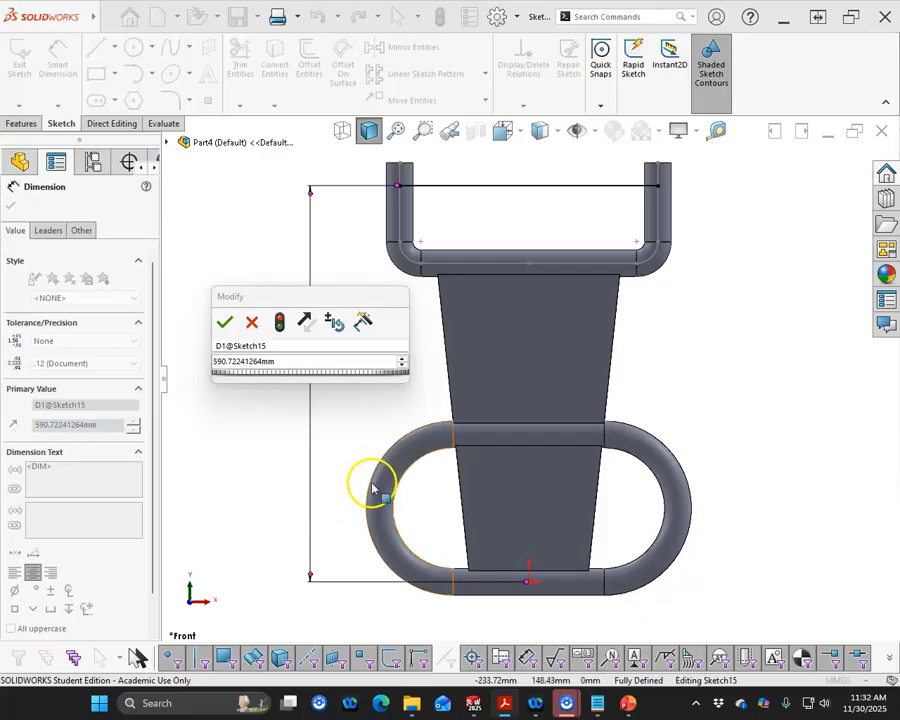
double_click(286, 361)
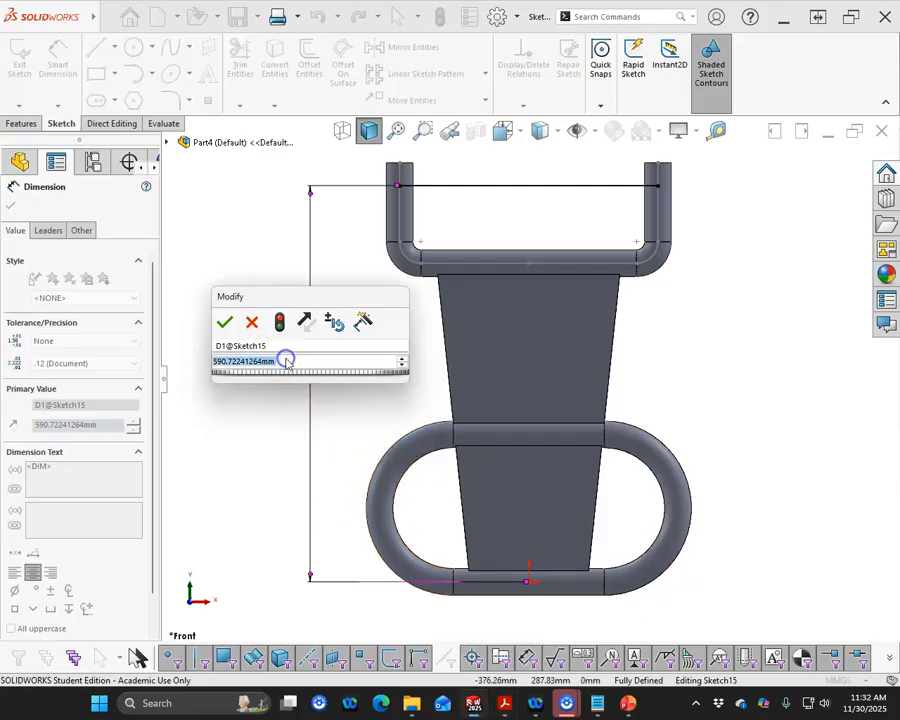
type("572")
key("Return")
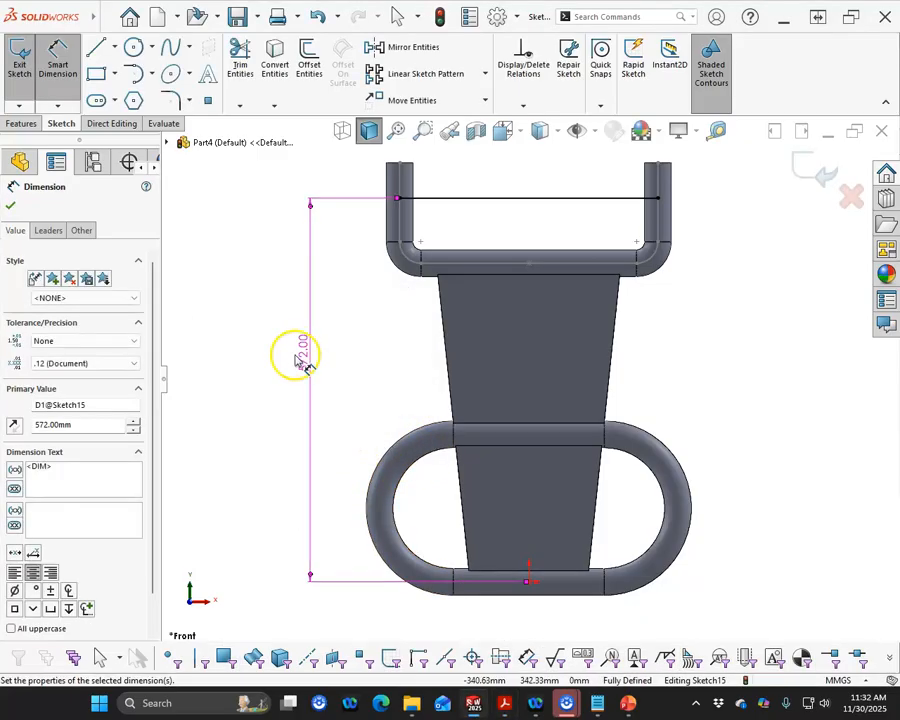
- Exit the crossbar sketch and hide the upper bracket's path sketch
left_click(808, 170)
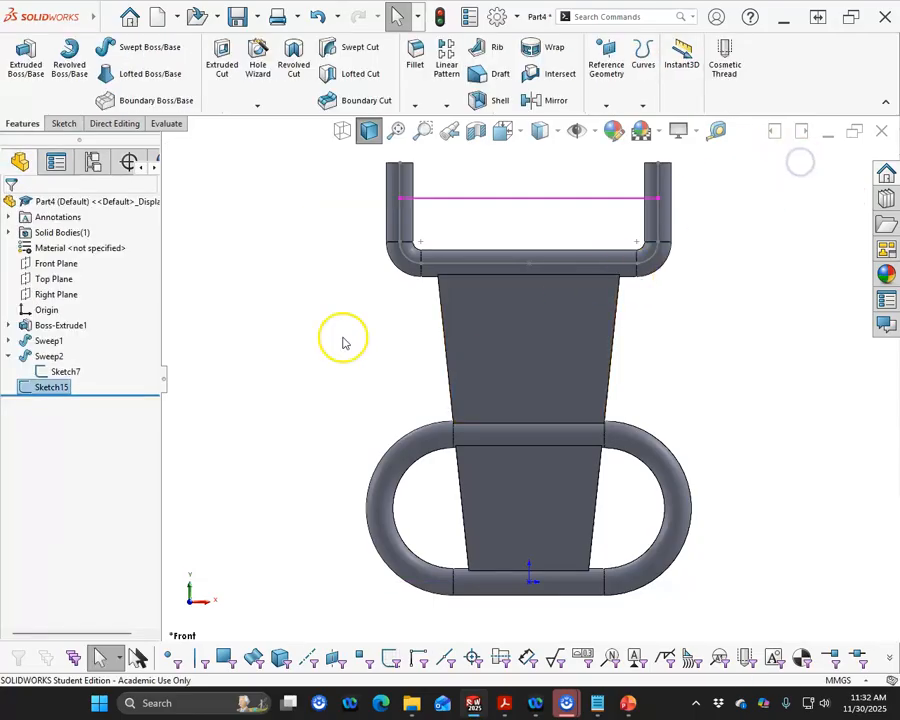
right_click(62, 372)
left_click(80, 352)
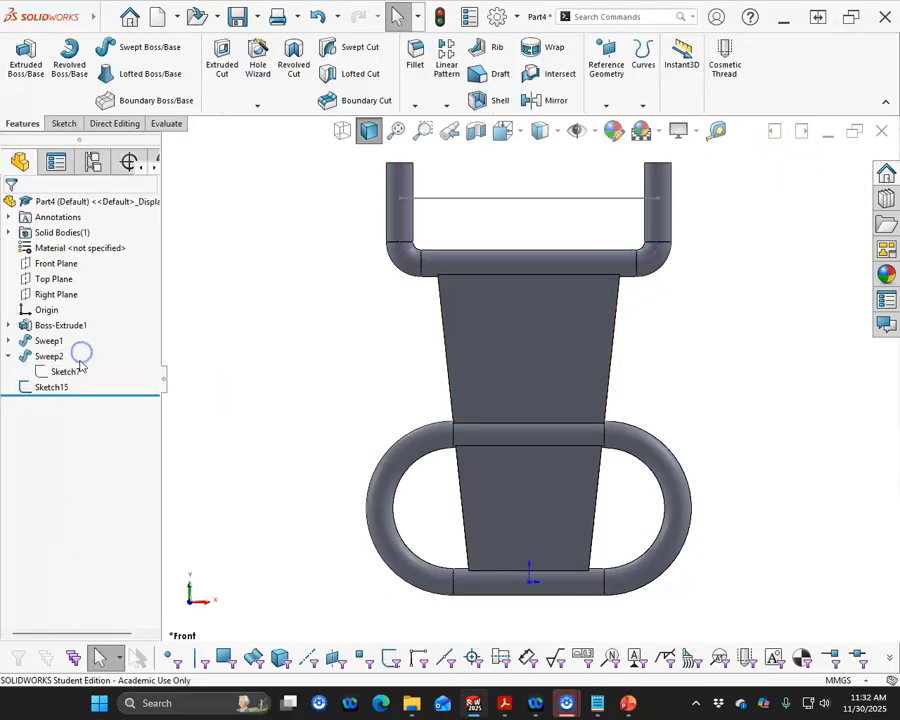
- Sweep a 40 mm diameter circular profile along the crossbar line
left_click(45, 388)
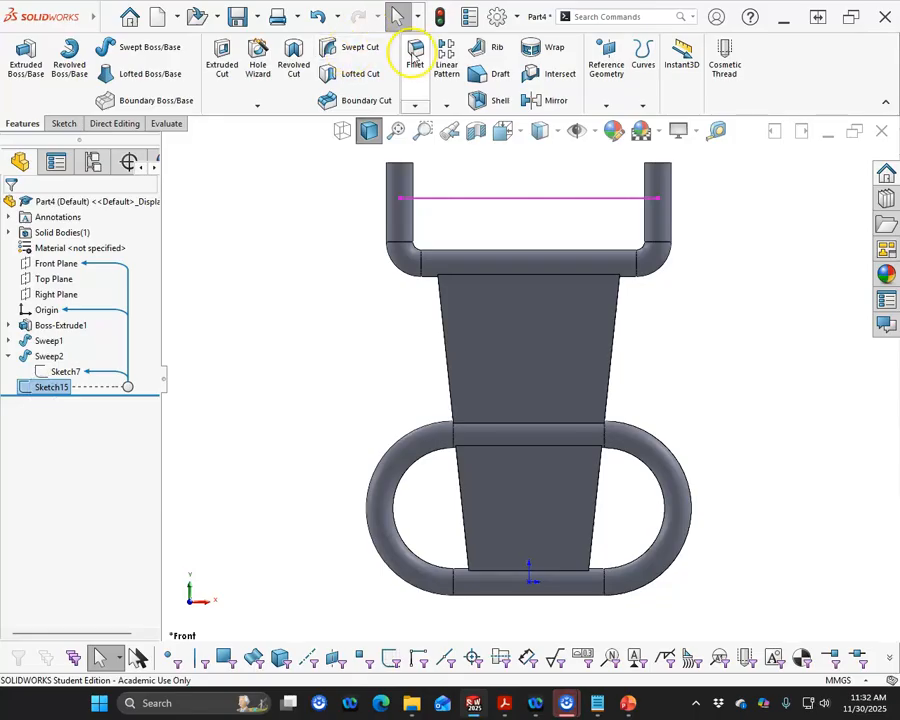
left_click(148, 47)
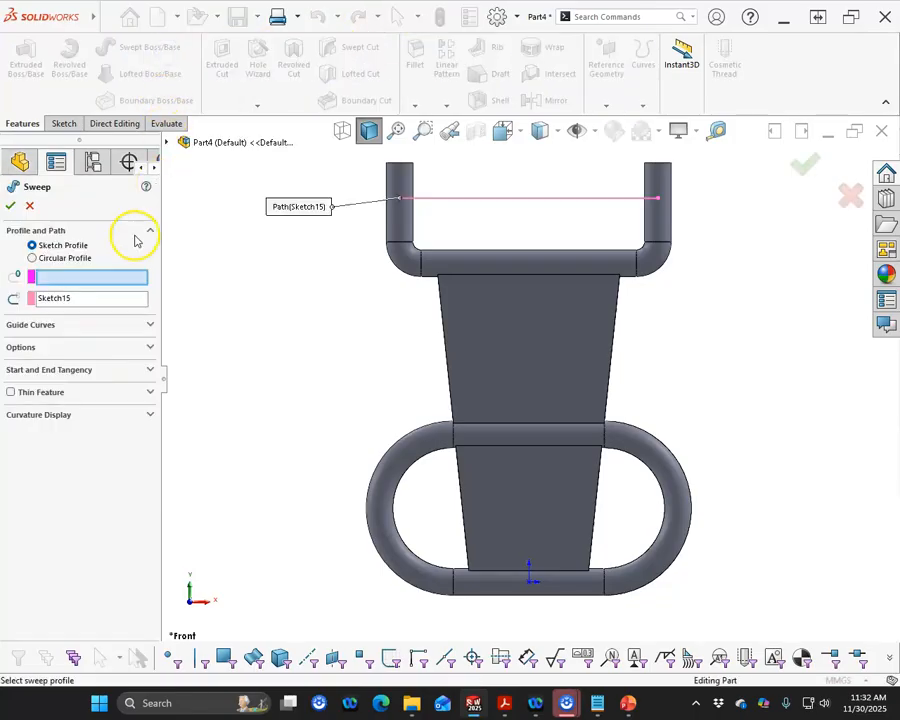
left_click(33, 258)
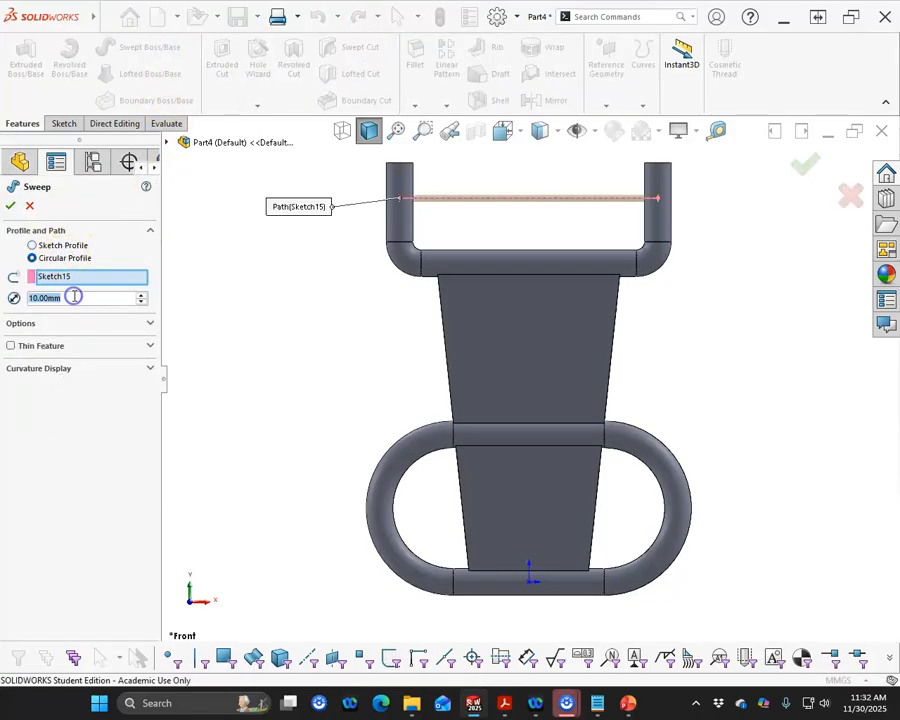
type("40")
key("Return")
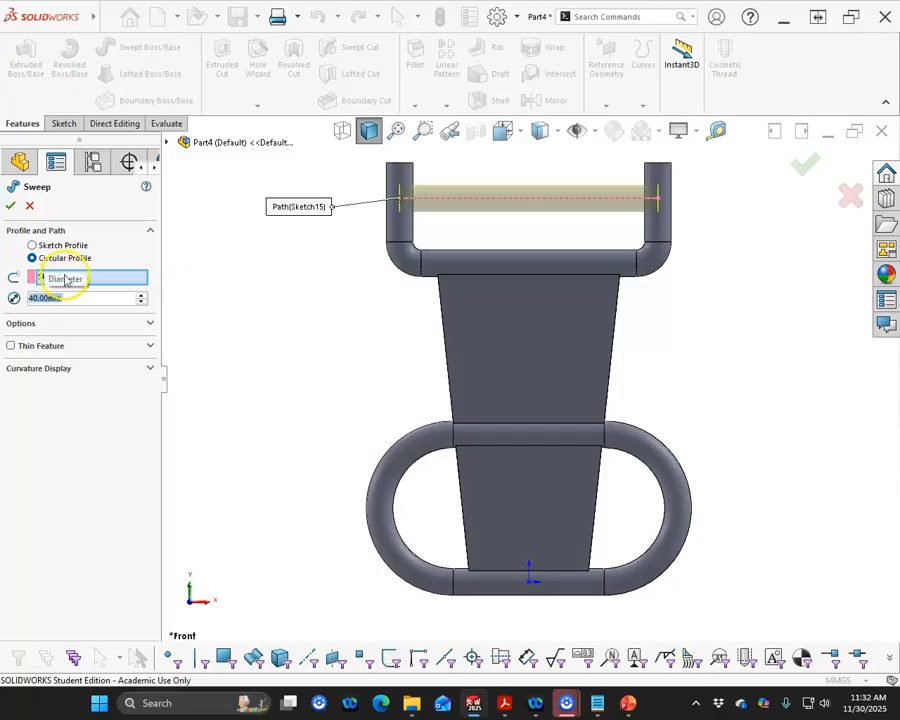
left_click(11, 204)
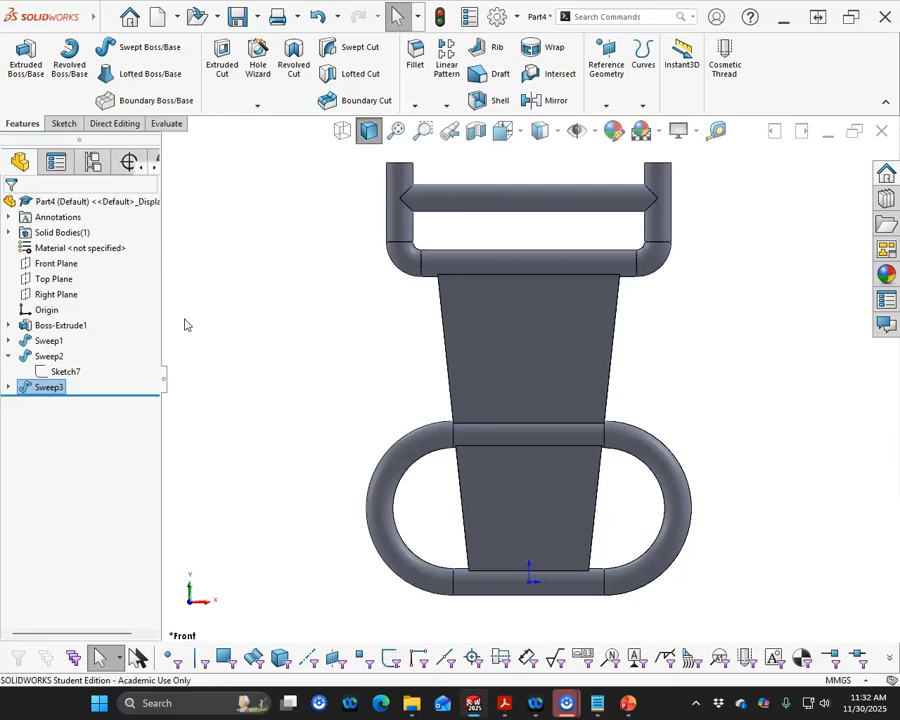
- Show the path sketches of the crossbar sweep and the upper bracket sweep
left_click(259, 325)
key("ctrl+4")
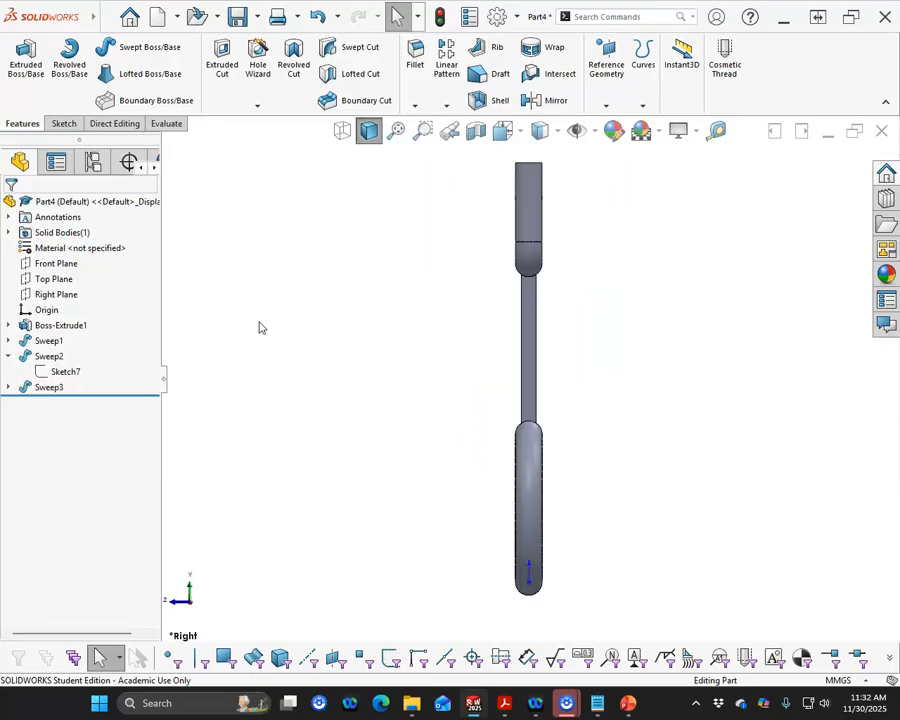
key("ctrl+1")
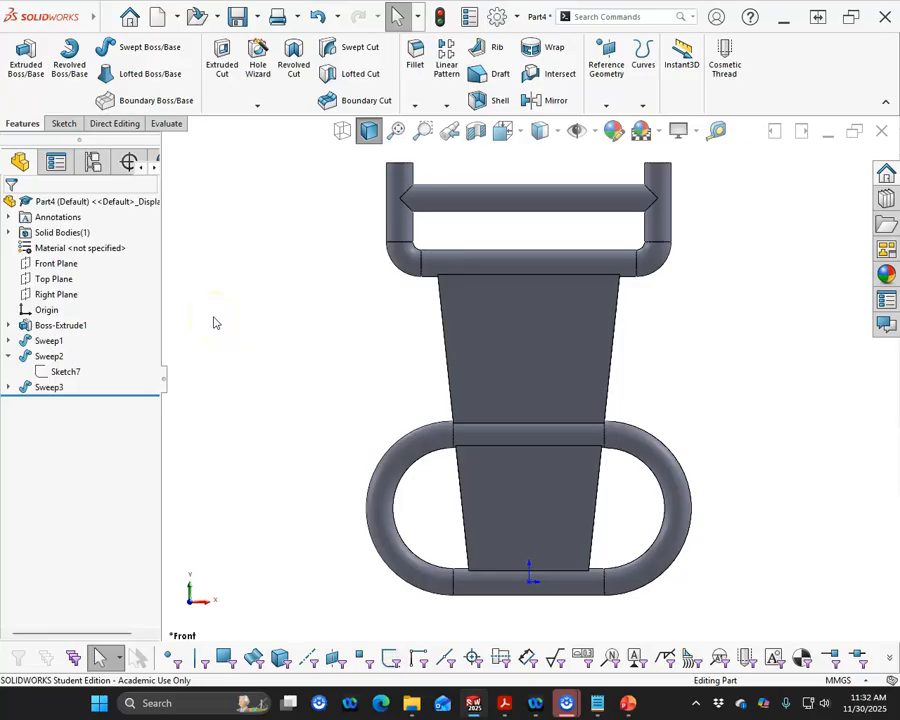
left_click(9, 387)
left_click(64, 402)
left_click(79, 388)
left_click(66, 373)
left_click(81, 352)
left_click(224, 335)
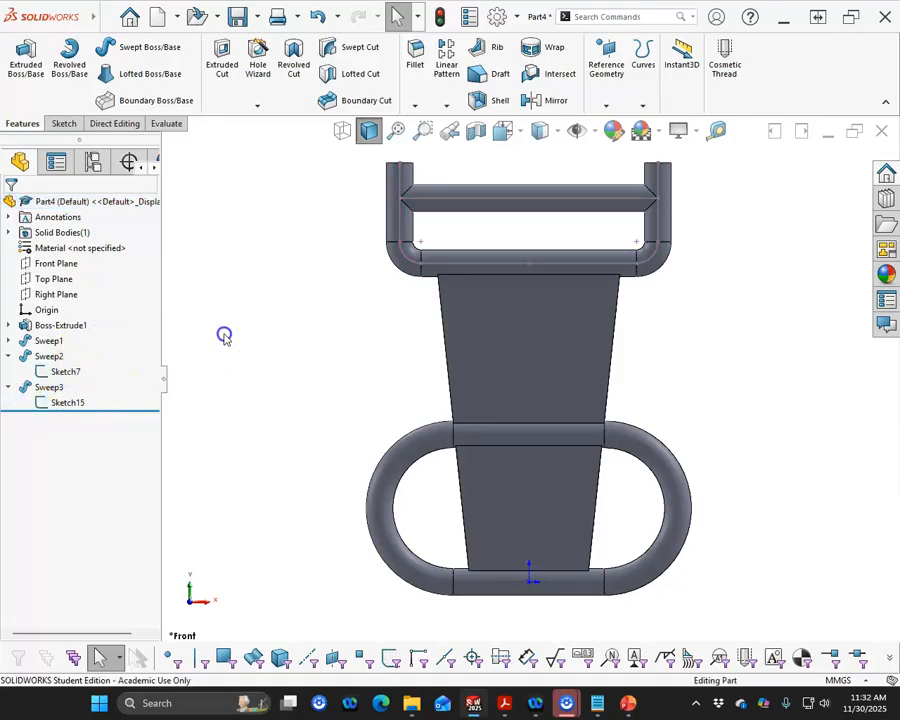
- Start a sketch on the Front Plane and convert the crossbar line and the whole bracket path chain into it
scroll(697, 337, "down", 2)
scroll(677, 253, "up", 1)
scroll(665, 256, "down", 1)
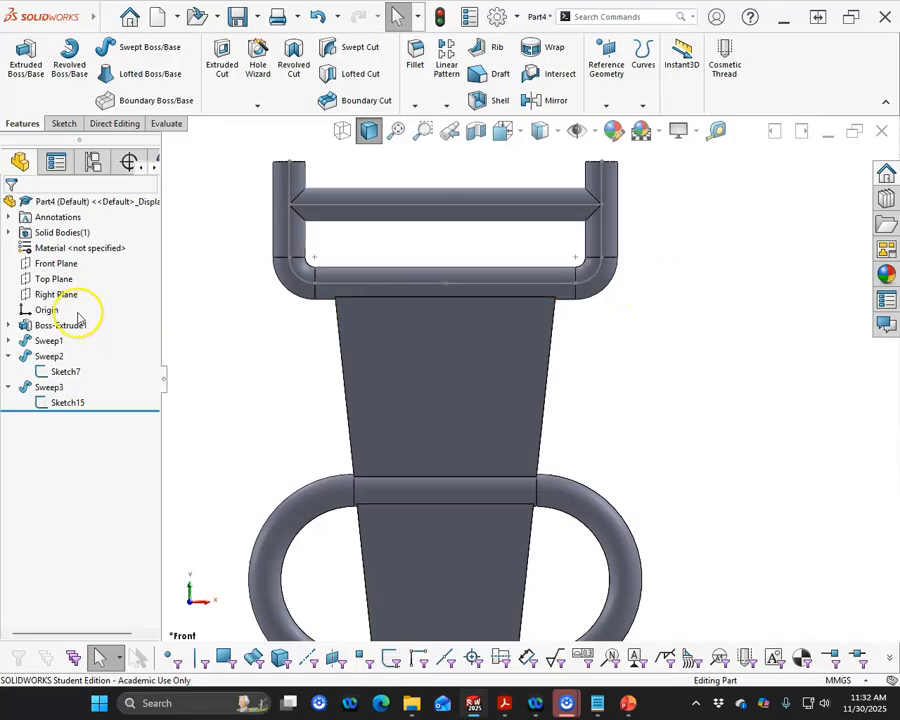
left_click(56, 262)
left_click(59, 238)
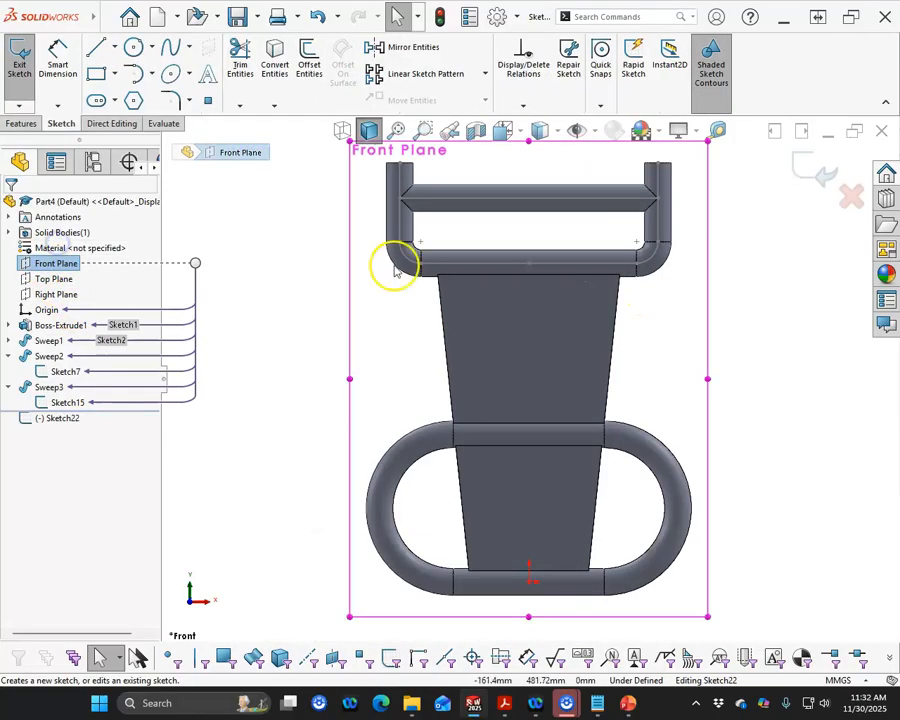
left_click(481, 201)
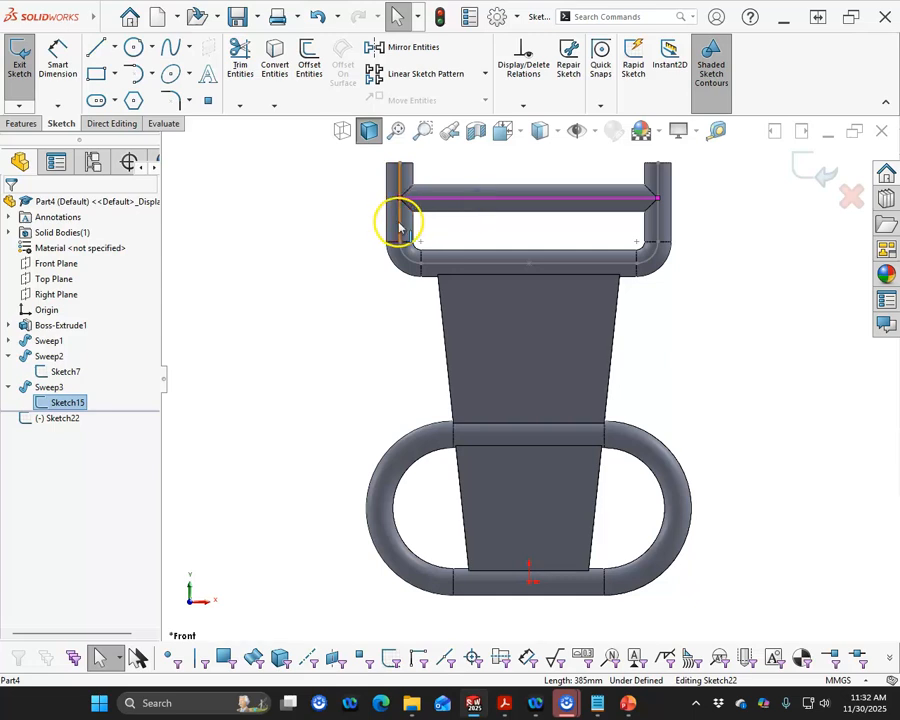
right_click(400, 230)
left_click(439, 232)
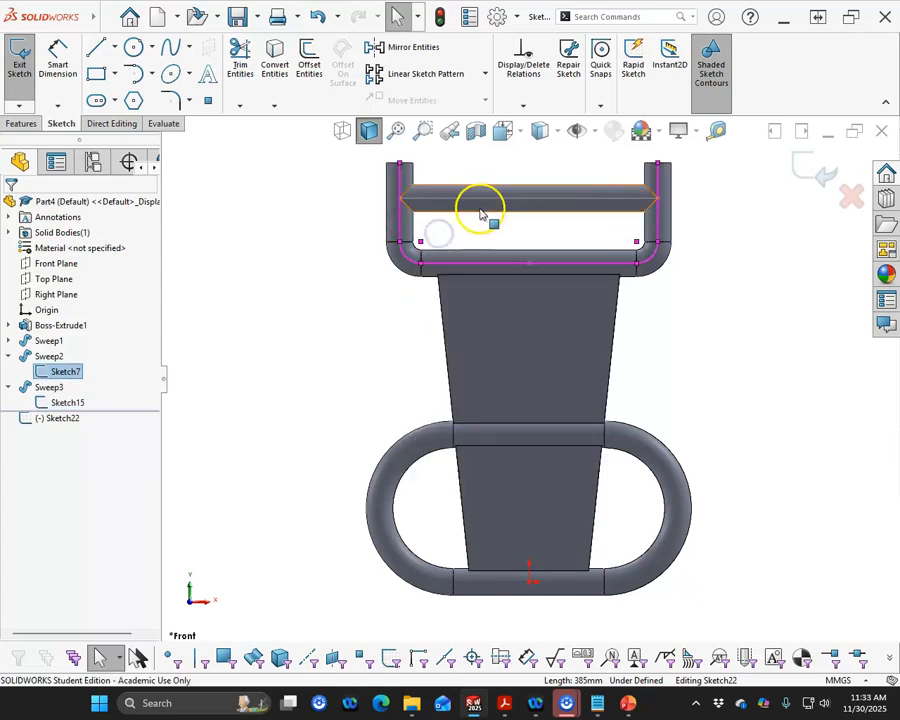
left_click(275, 66)
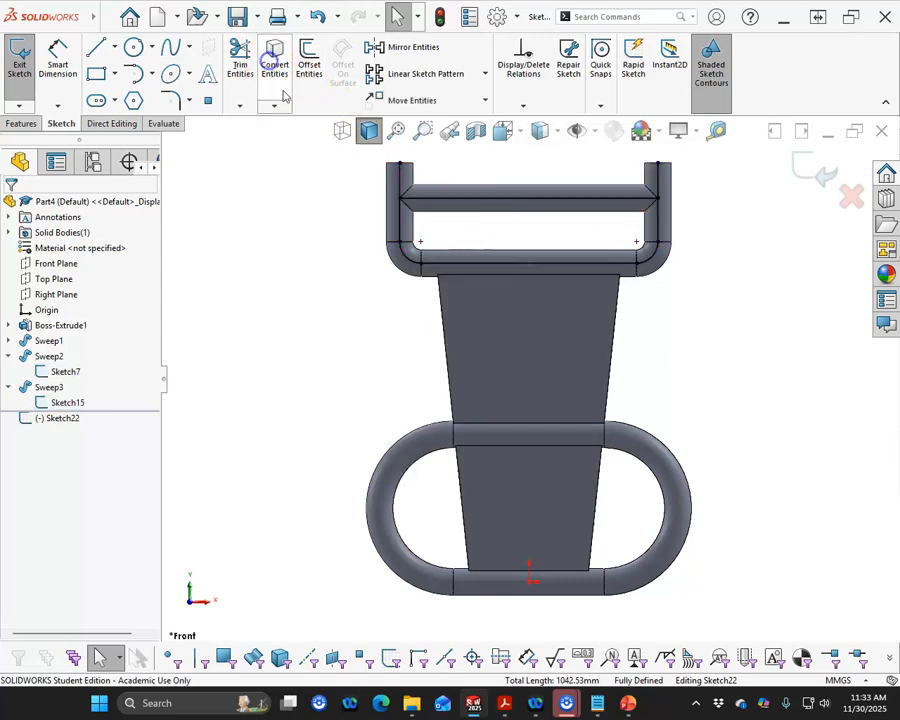
- Shorten the two converted vertical lines to the crossbar line's endpoints to form a closed loop
left_click(399, 199)
left_click(766, 256)
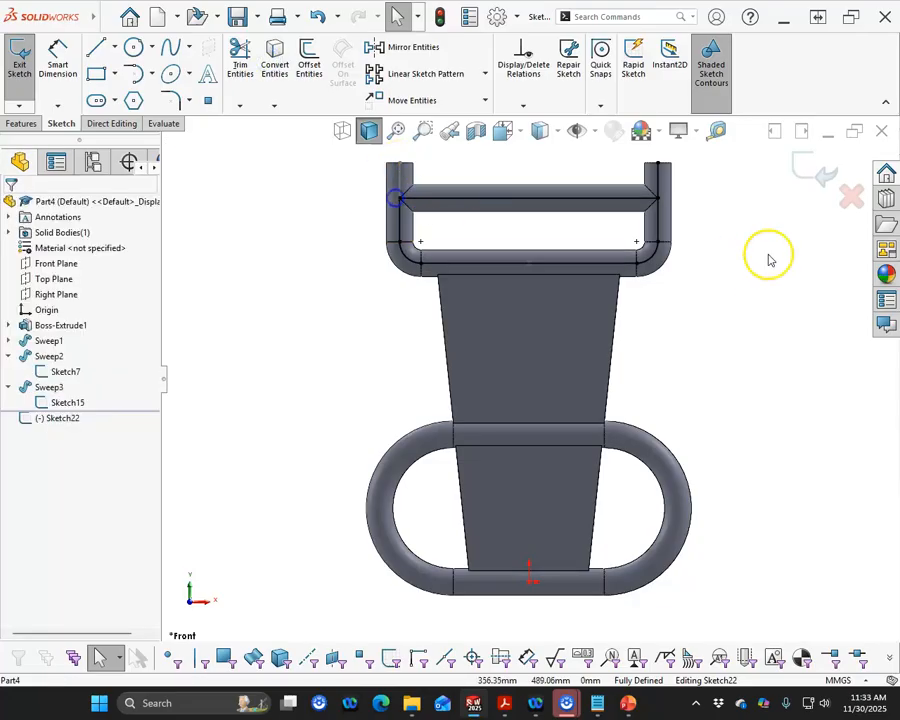
left_click(656, 195)
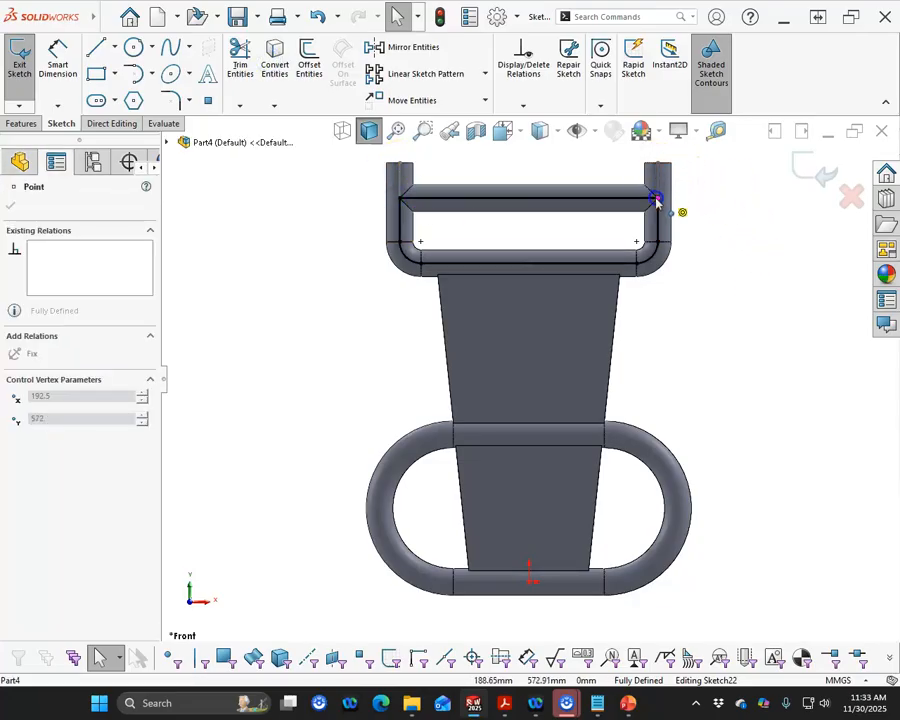
left_click_drag(657, 201, 653, 206)
- Draw a vertical centerline joining the midpoints of the loop's lower line and the crossbar line
scroll(609, 282, "down", 1)
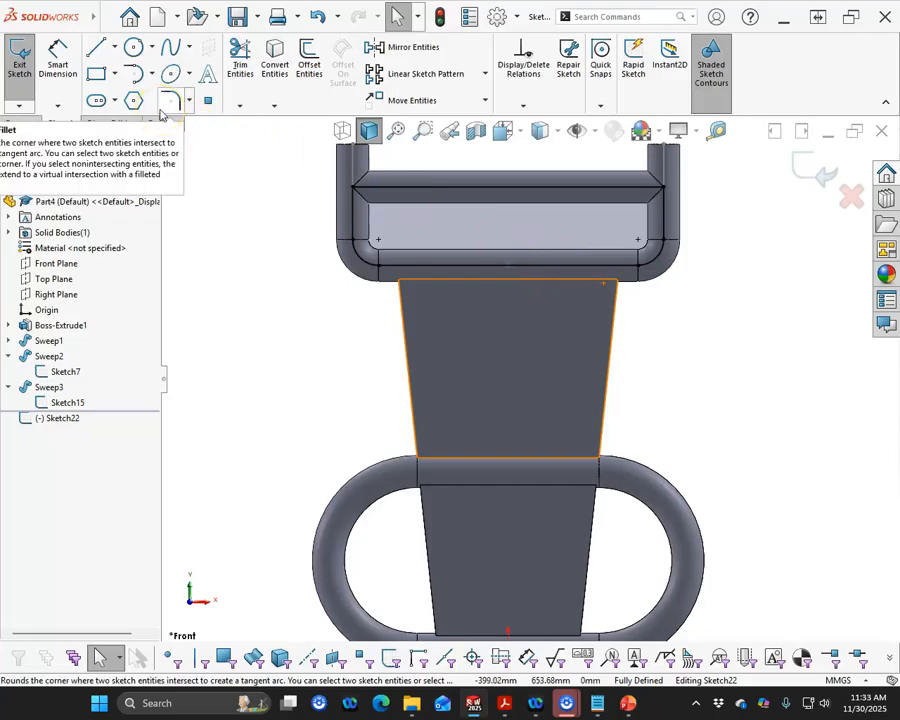
left_click(115, 47)
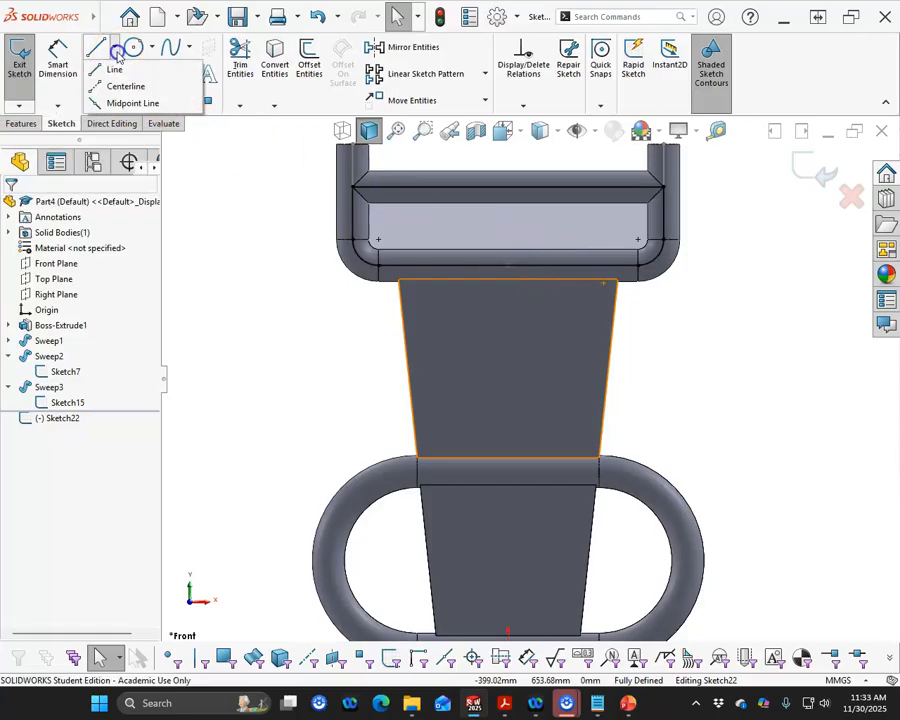
left_click(132, 84)
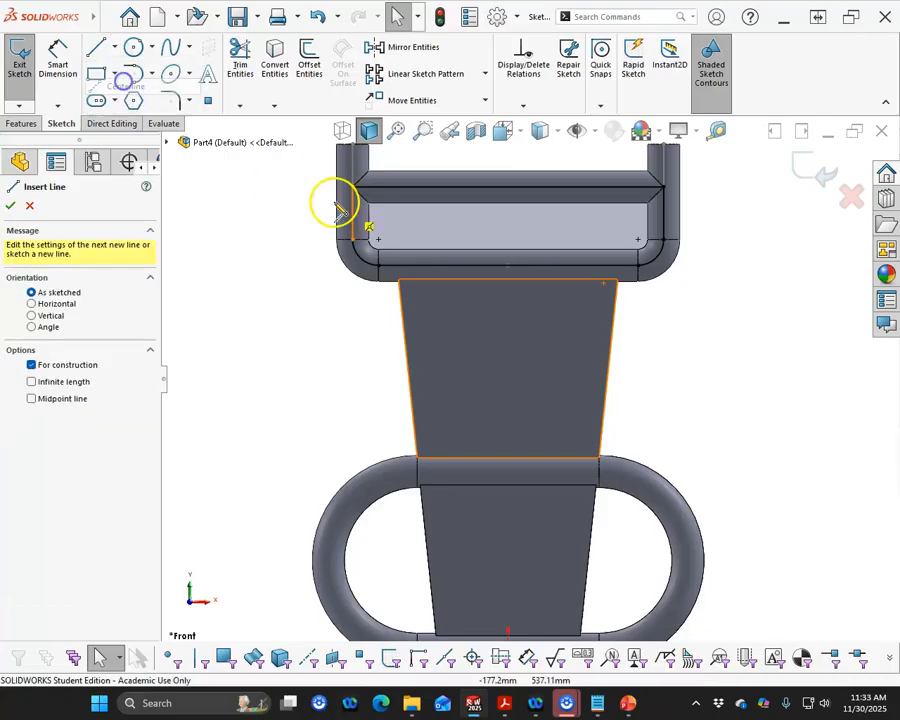
left_click(508, 260)
left_click(507, 188)
right_click(478, 234)
left_click(514, 238)
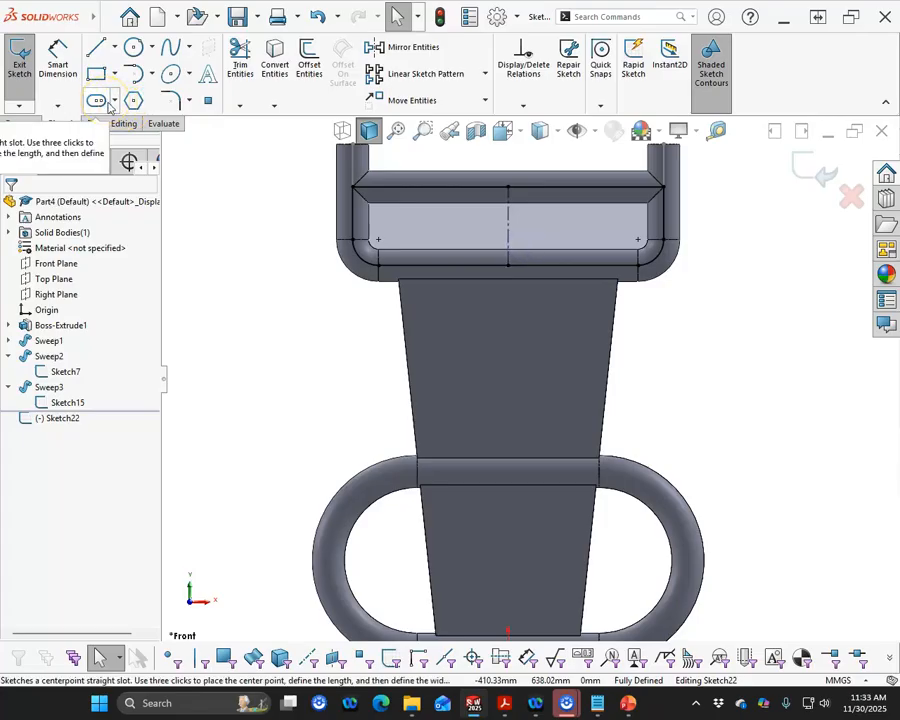
- Sketch a horizontal centerpoint straight slot inside the loop, left of the centerline, about 104 mm between centers and 26 mm wide
left_click(116, 102)
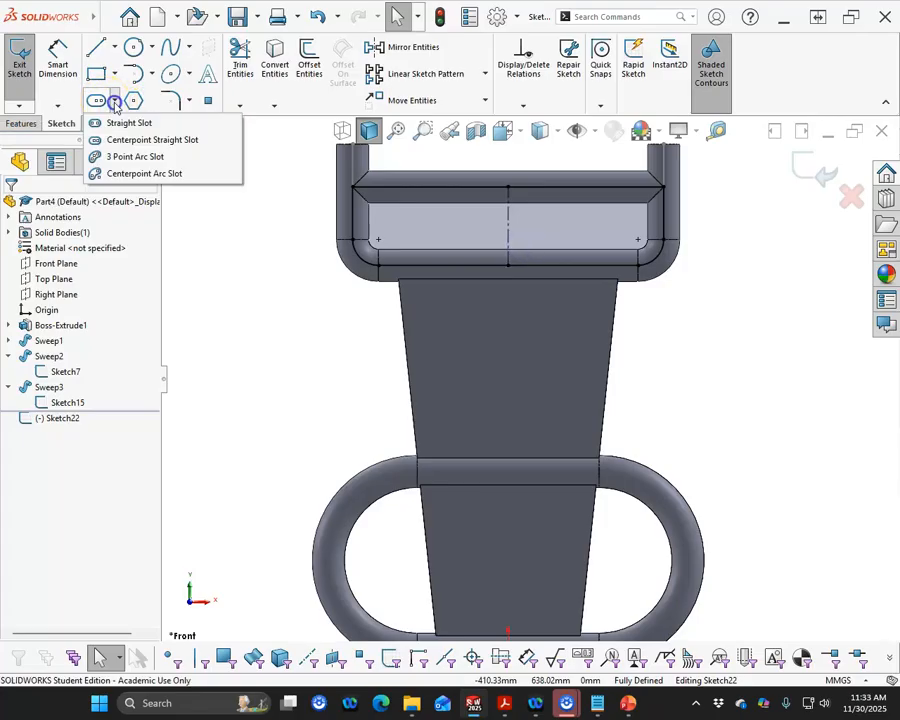
left_click(116, 139)
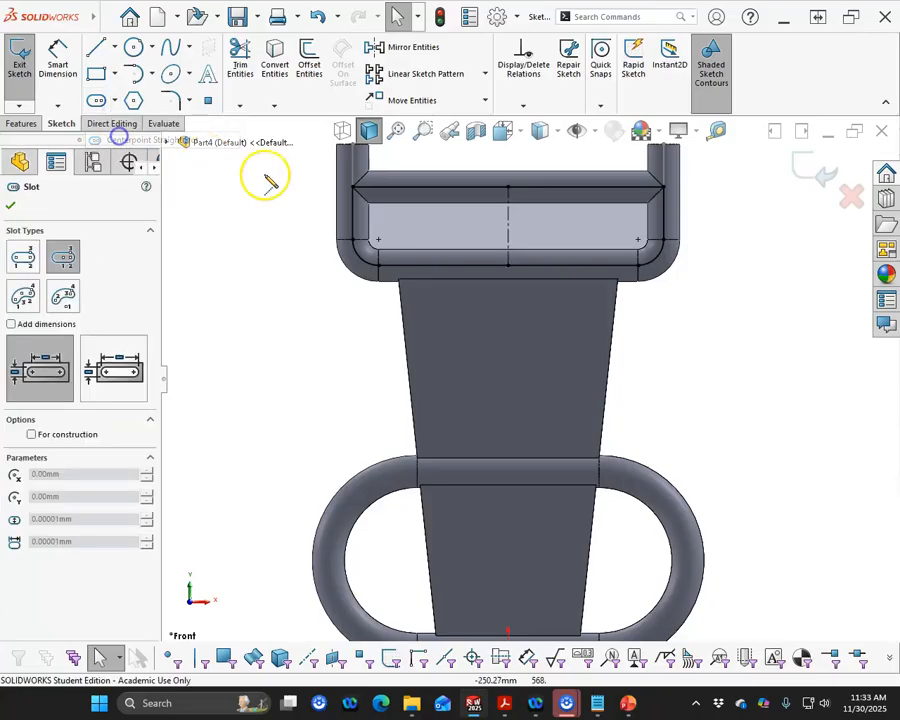
left_click(432, 227)
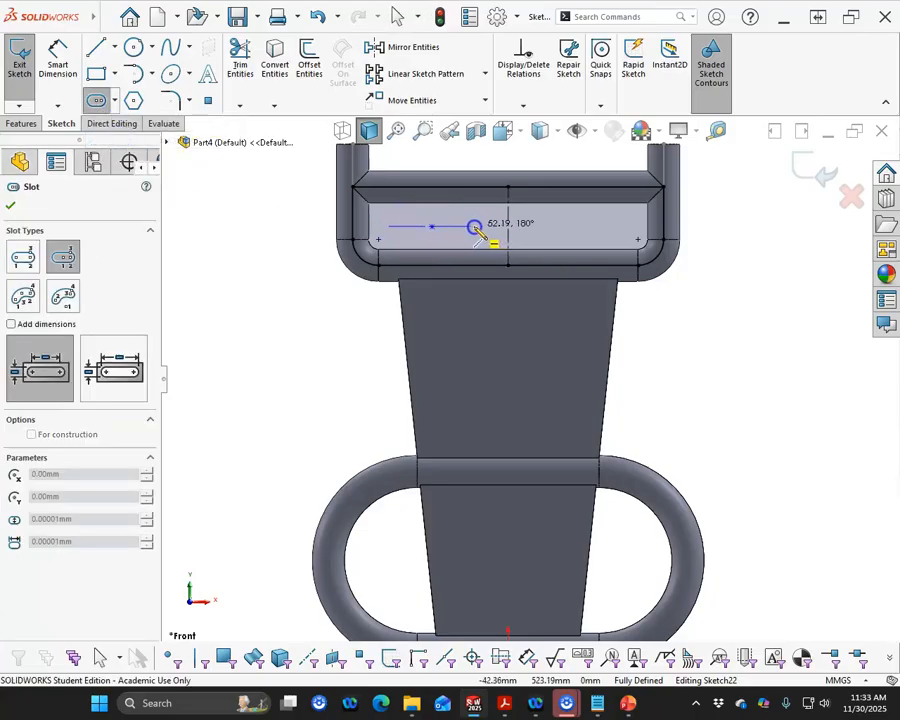
left_click(477, 228)
left_click(481, 222)
right_click(291, 204)
left_click(325, 210)
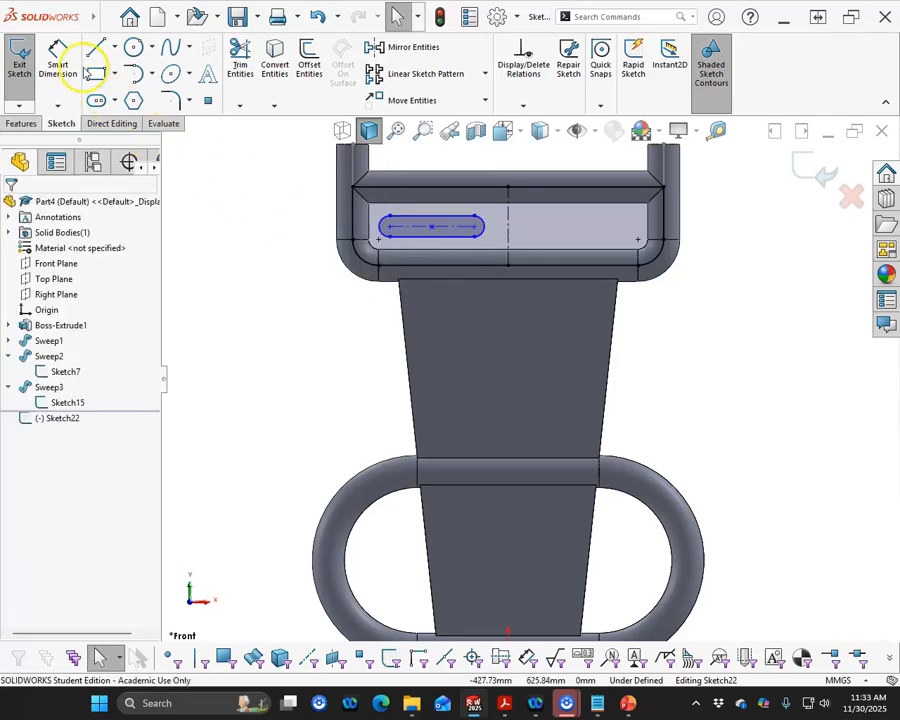
- Dimension the slot's center-to-center length as 50 mm
left_click(60, 60)
left_click(448, 227)
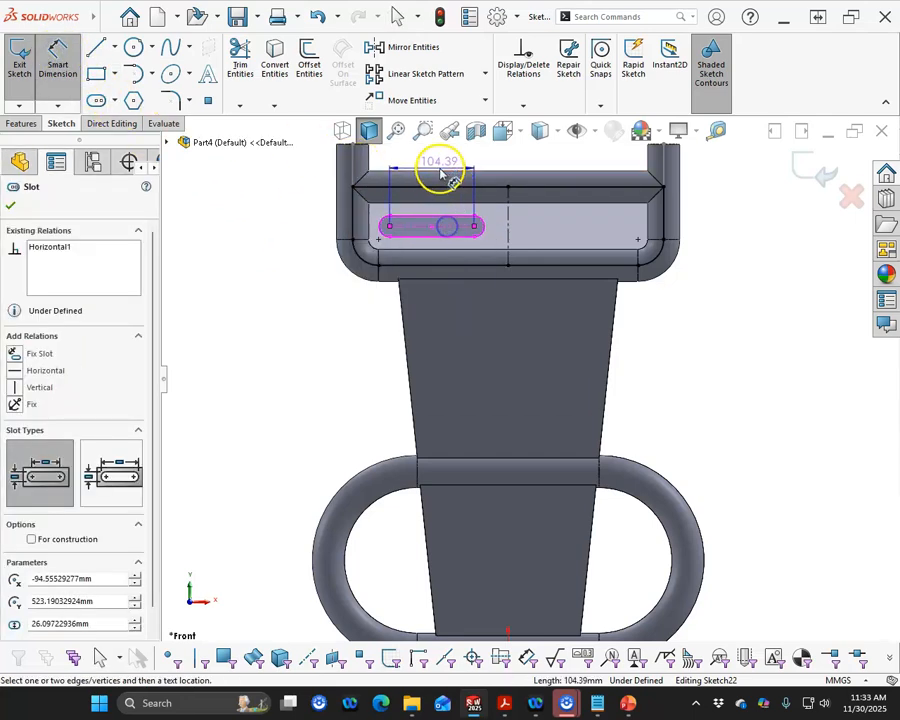
left_click(452, 182)
type("50")
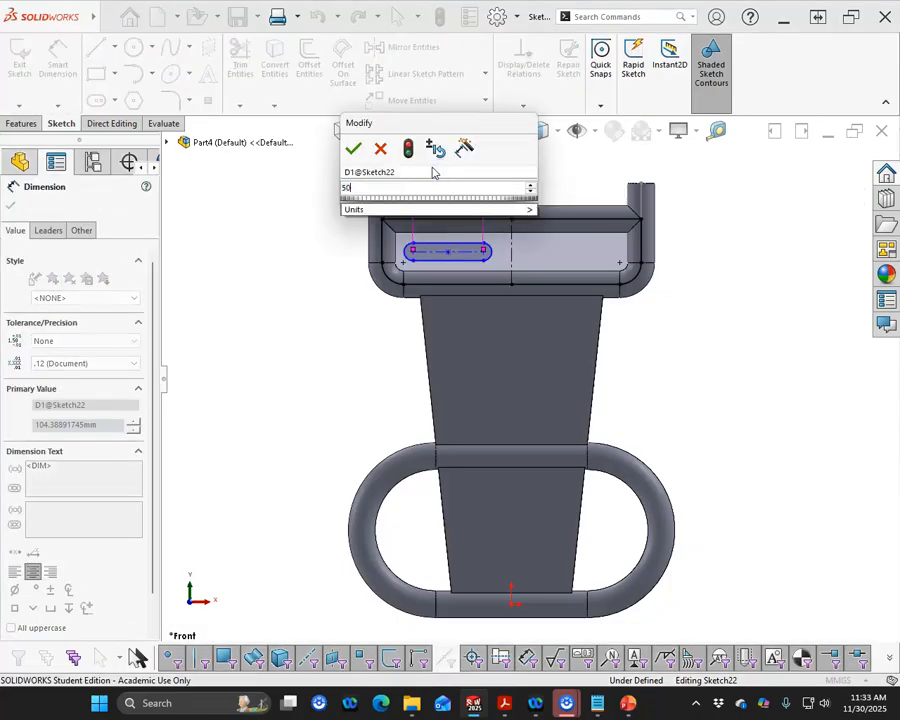
key("Return")
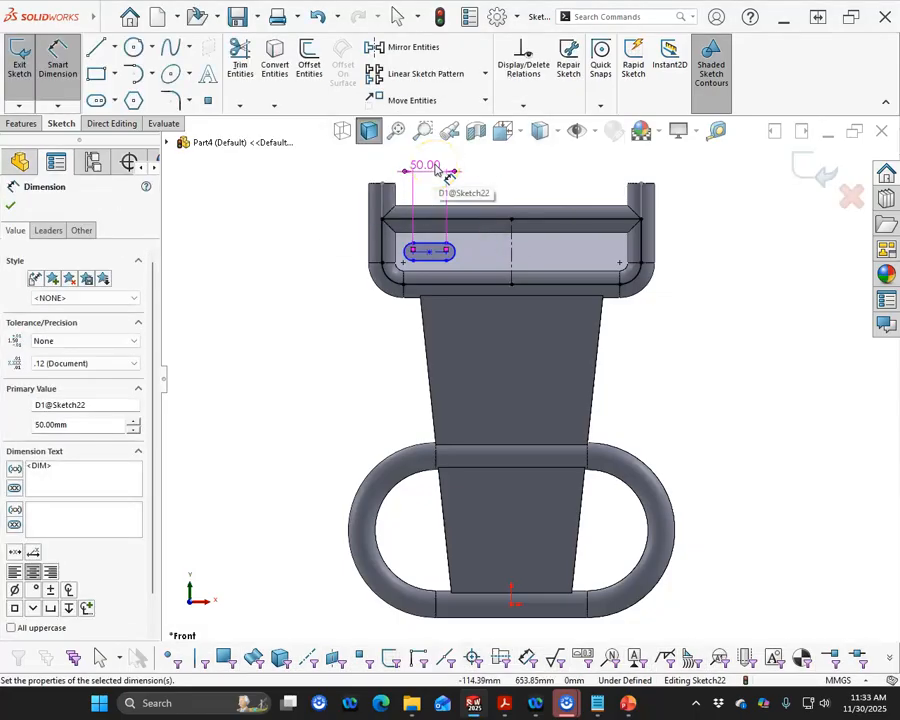
right_click(312, 304)
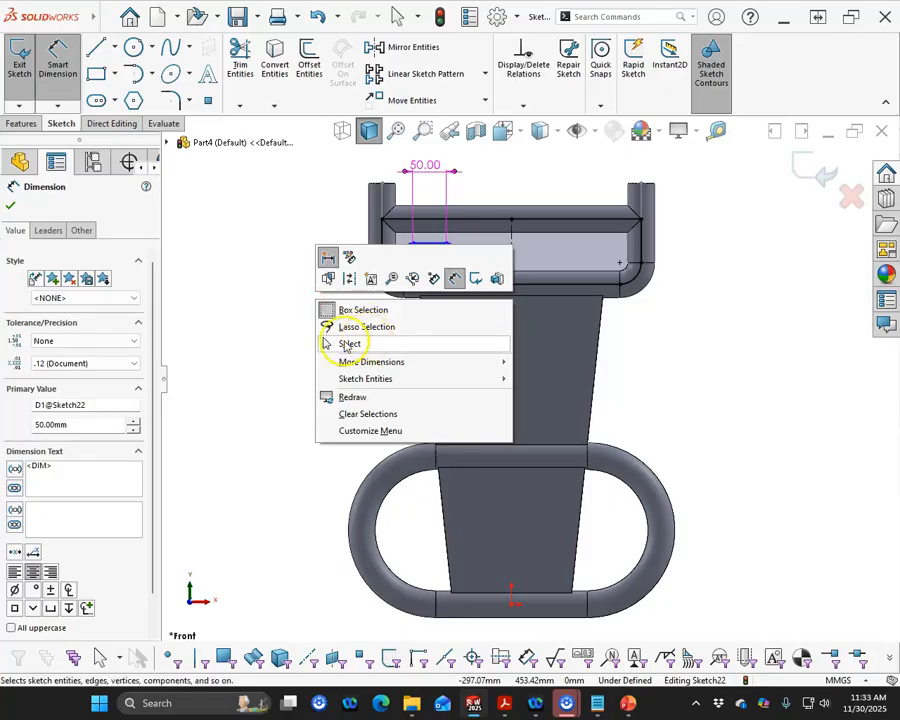
- Dimension the slot's vertical distance from the origin as 523 mm
left_click(58, 72)
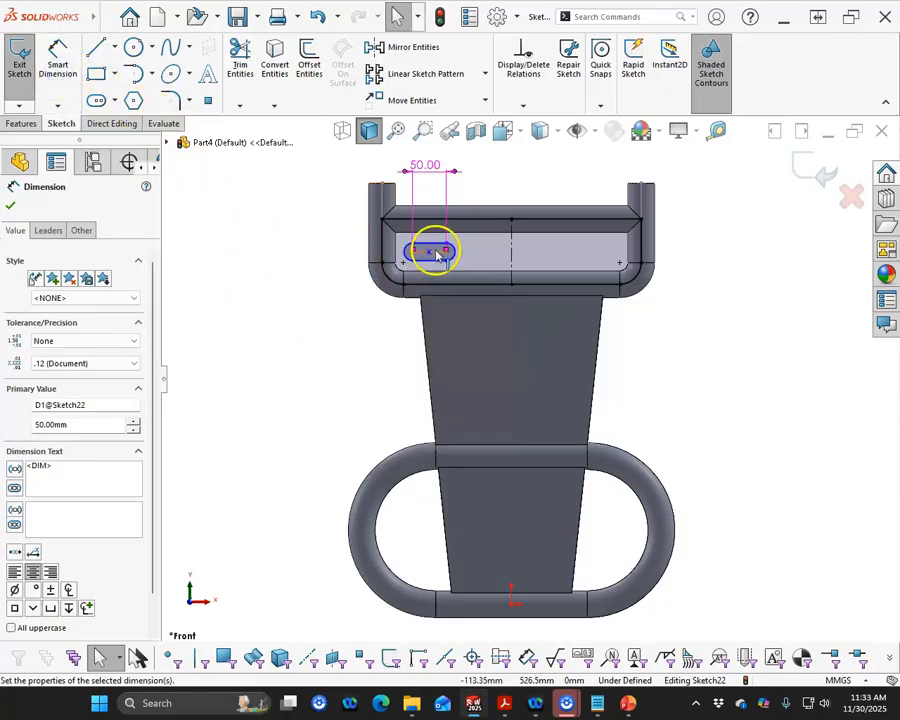
left_click(58, 70)
left_click(438, 256)
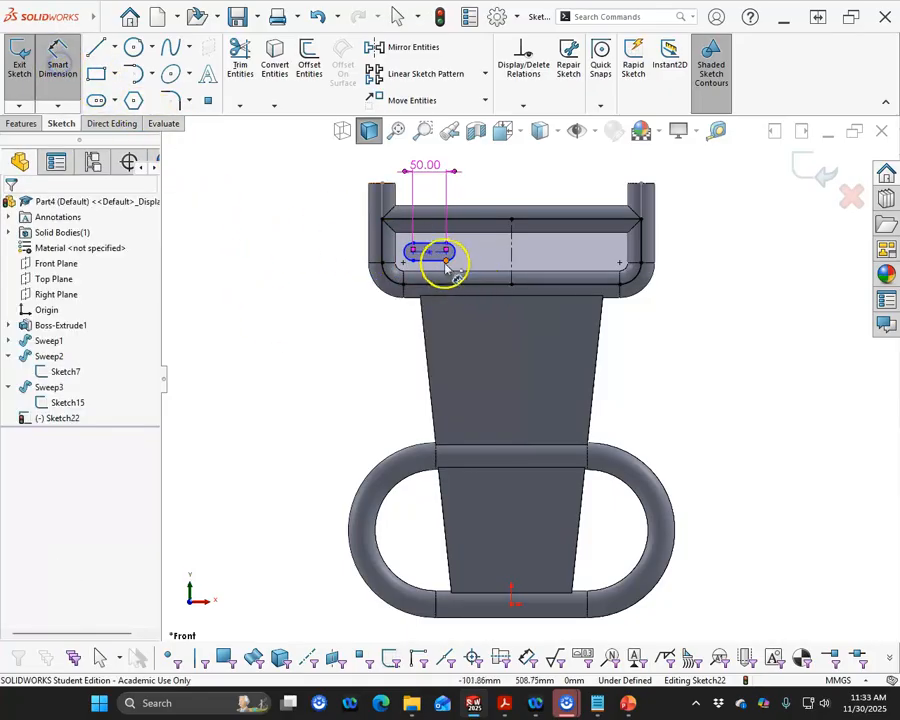
left_click(440, 258)
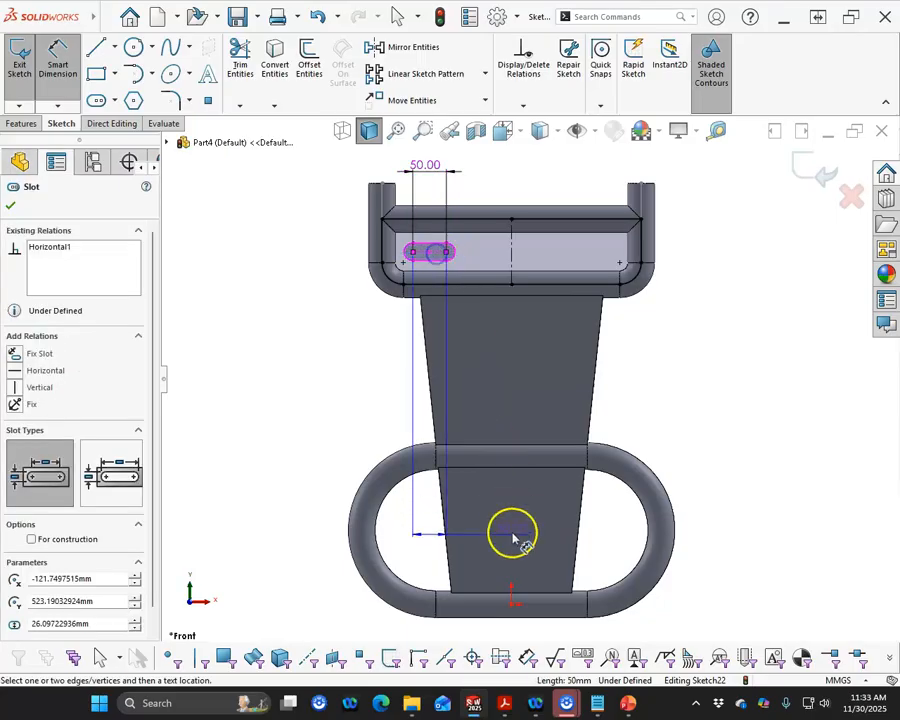
left_click(512, 606)
left_click(259, 390)
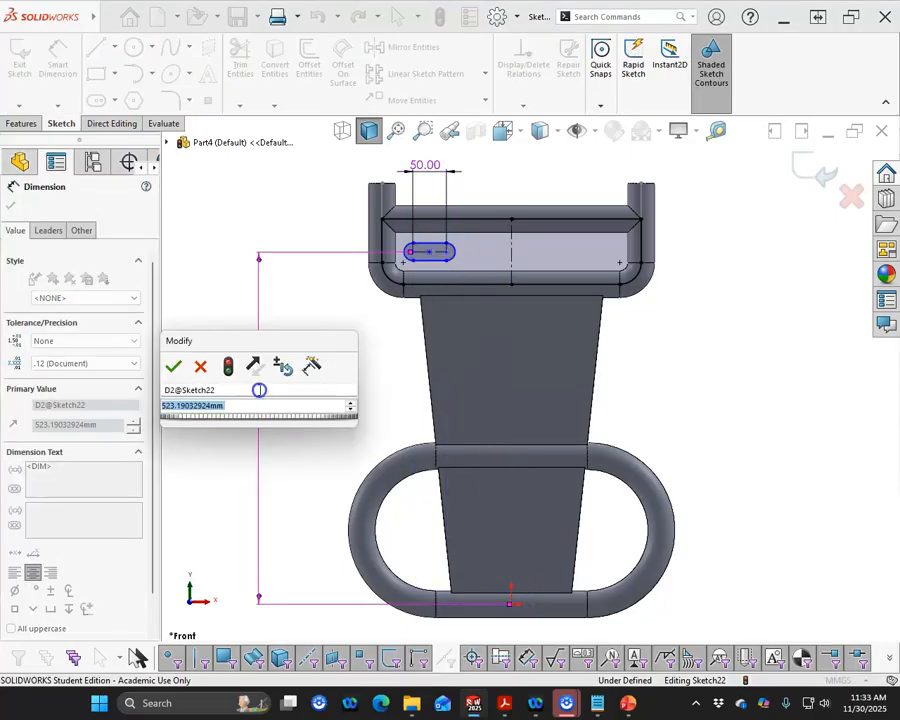
type("523")
key("Return")
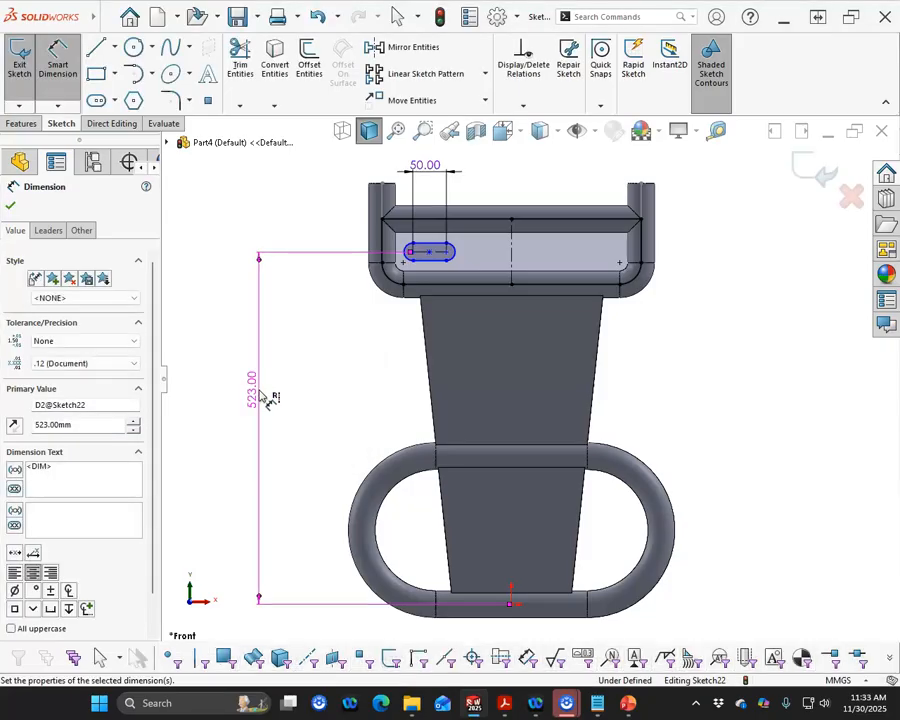
right_click(385, 388)
left_click(372, 395)
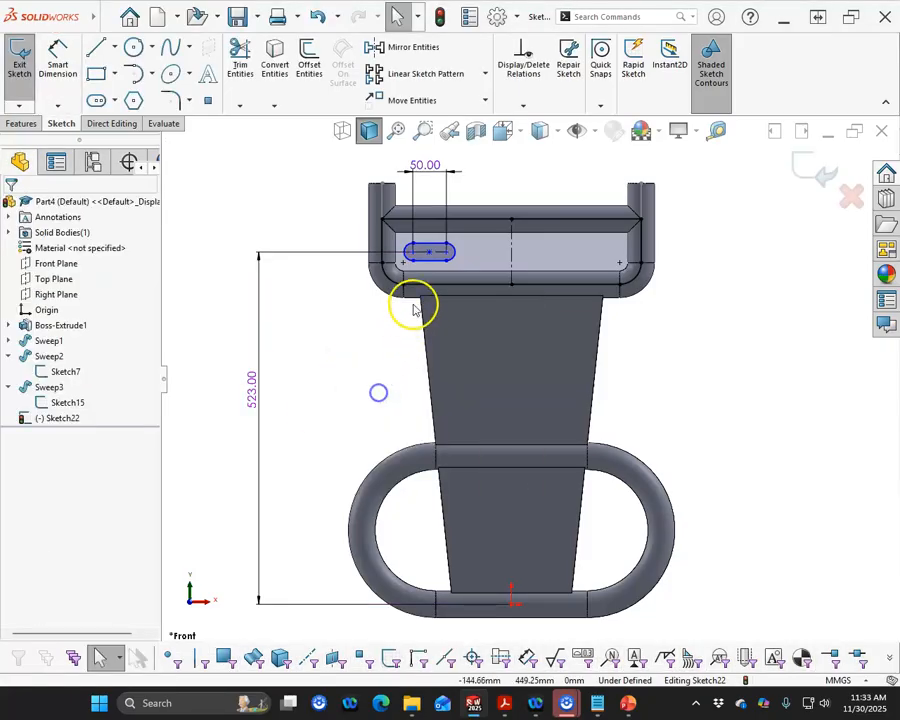
- Mirror the slot about the vertical centerline
left_click(437, 264)
left_click(502, 246, "ctrl")
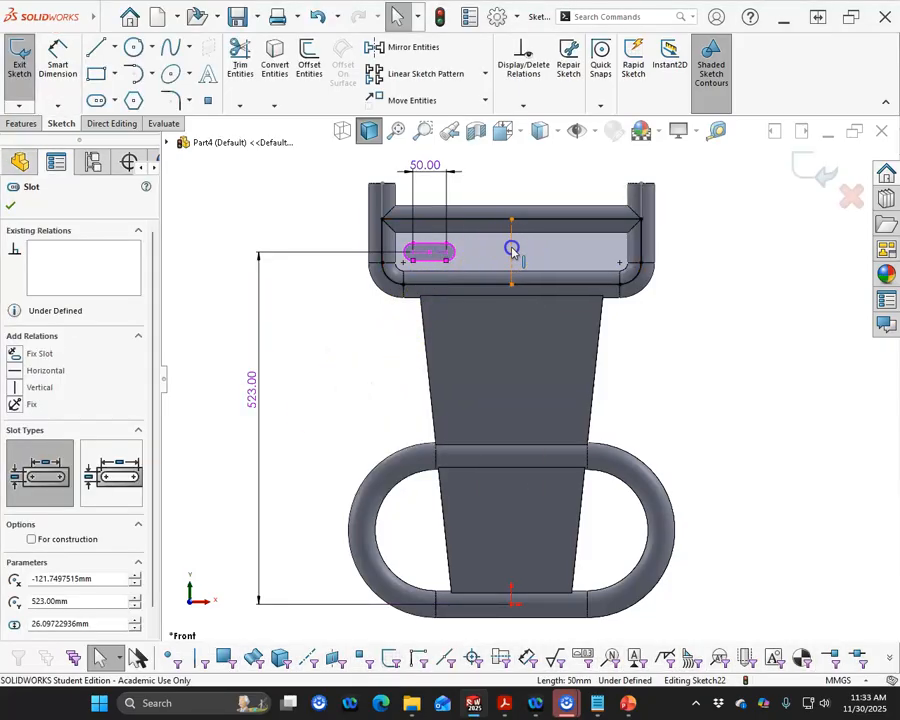
left_click(412, 46)
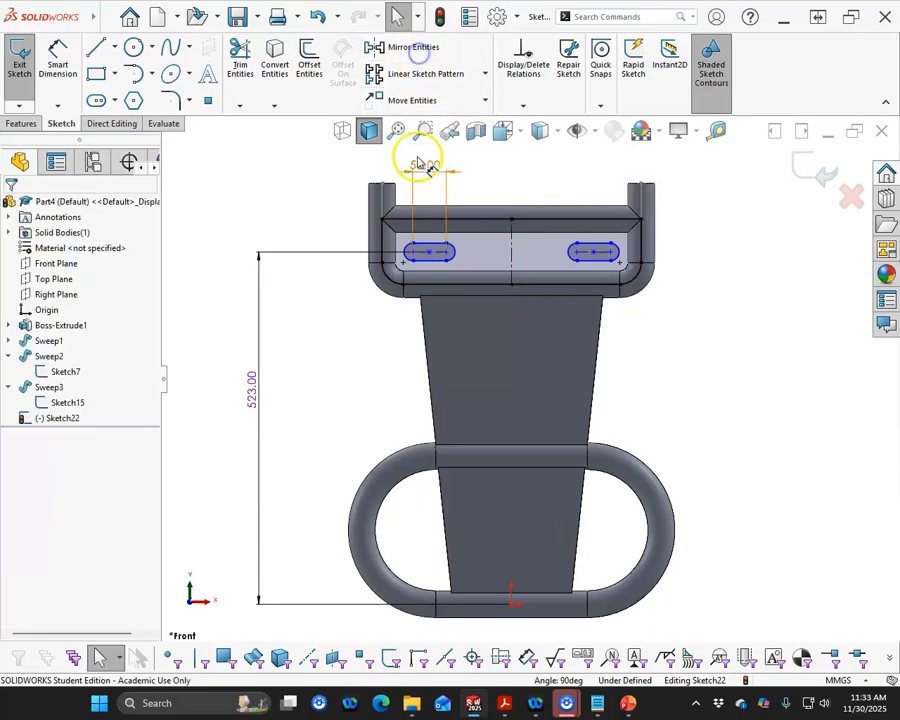
- Dimension the distance between the inner arc centers of the two slots as 120 mm
left_click(57, 50)
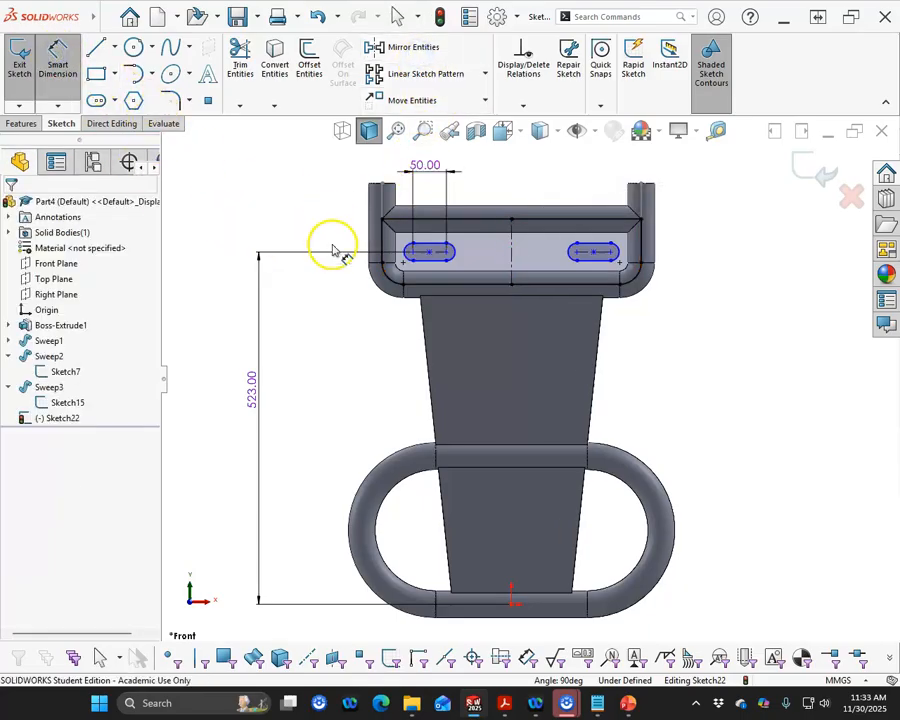
left_click(453, 256)
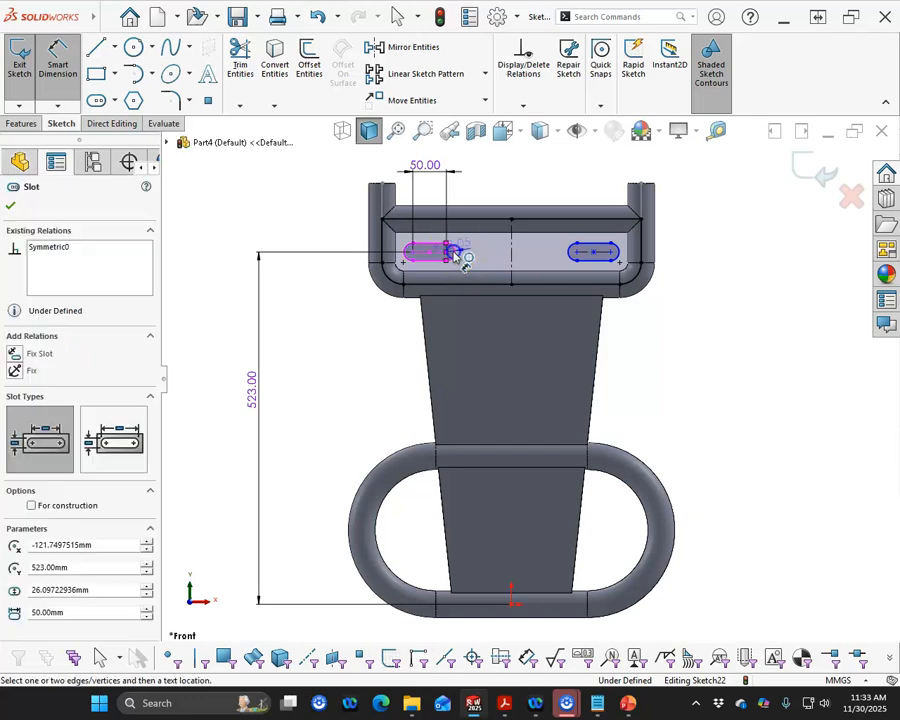
left_click(567, 258)
left_click(516, 177)
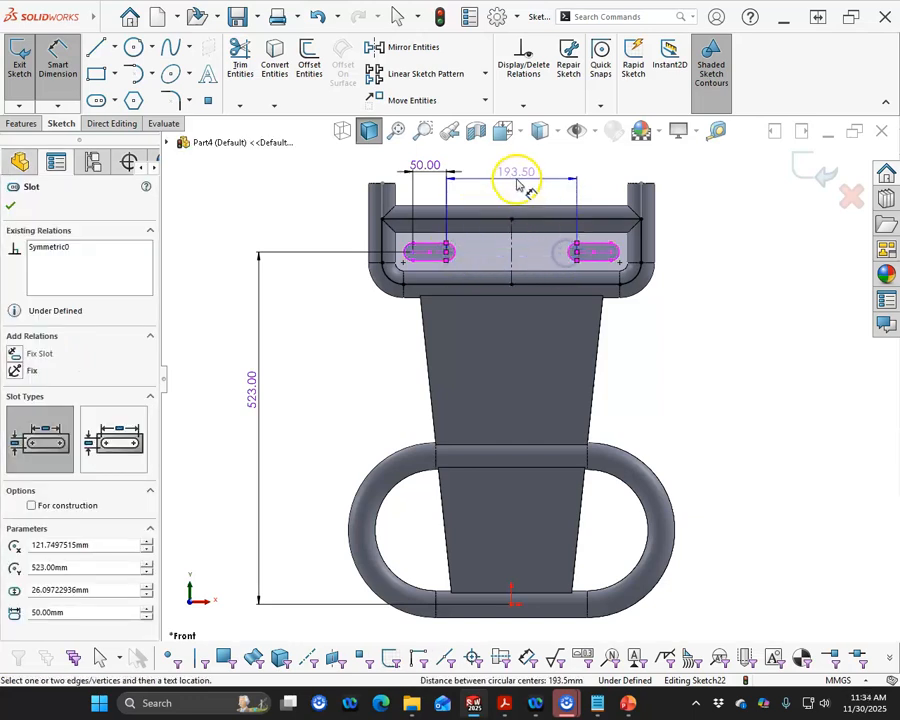
type("120")
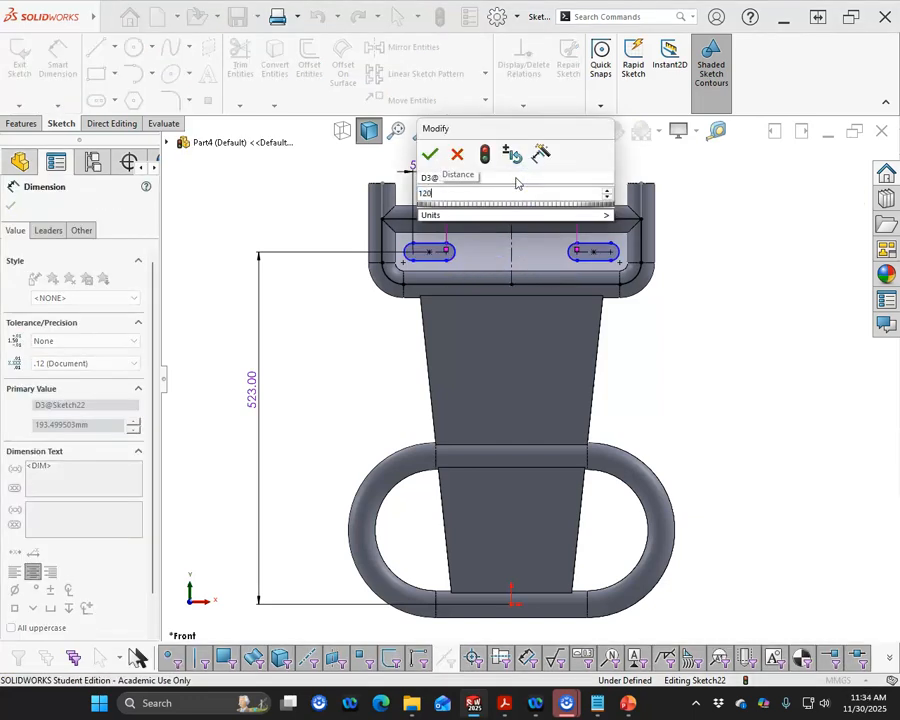
key("Return")
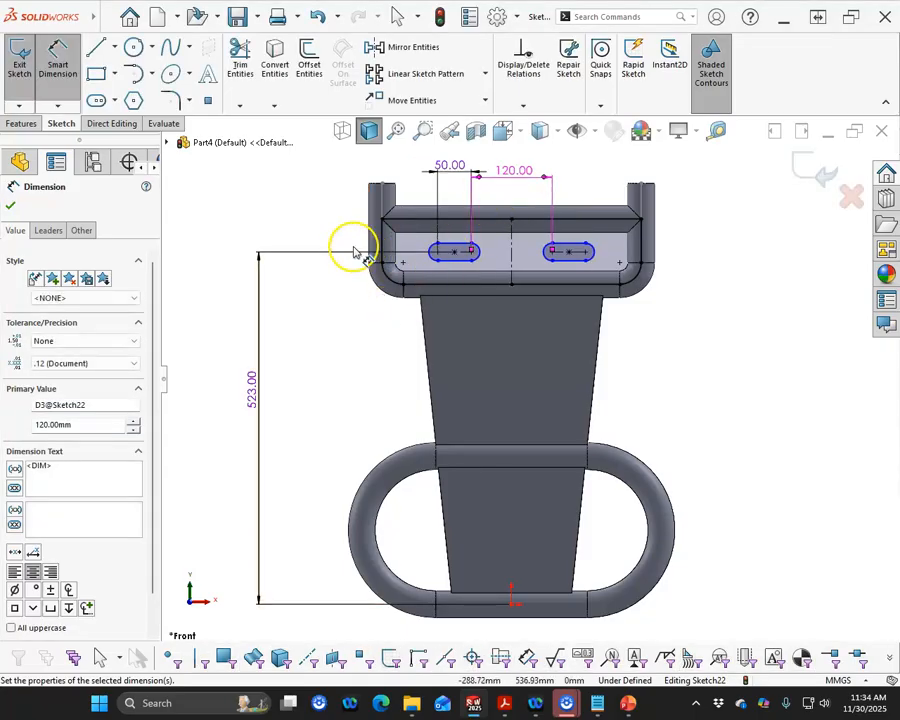
right_click(258, 205)
left_click(296, 250)
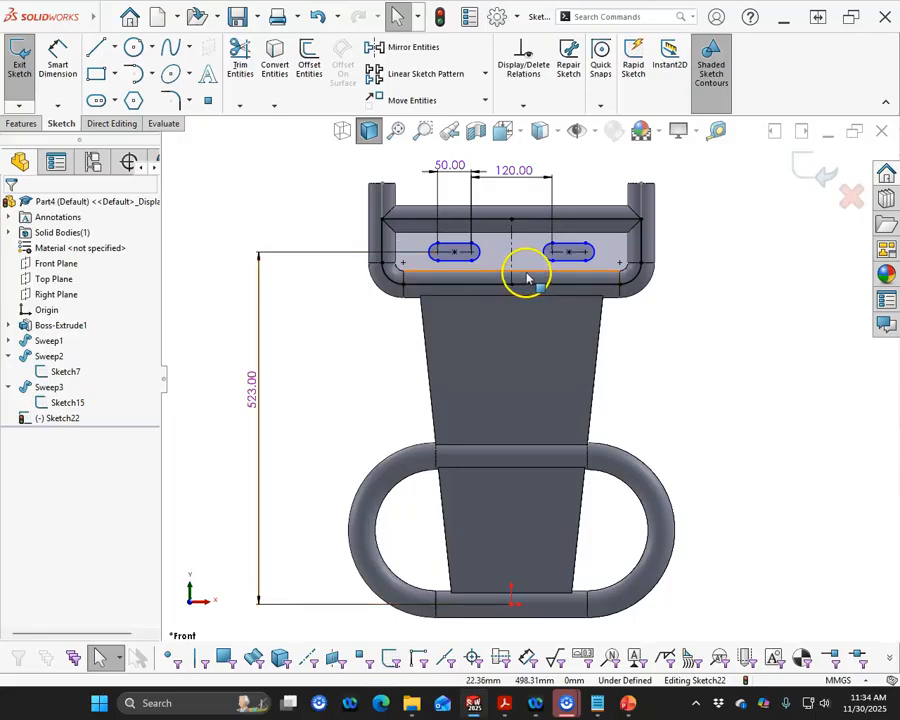
- Widen the two mirrored slots freehand to about 47 mm
scroll(525, 265, "down", 5)
left_click(383, 284)
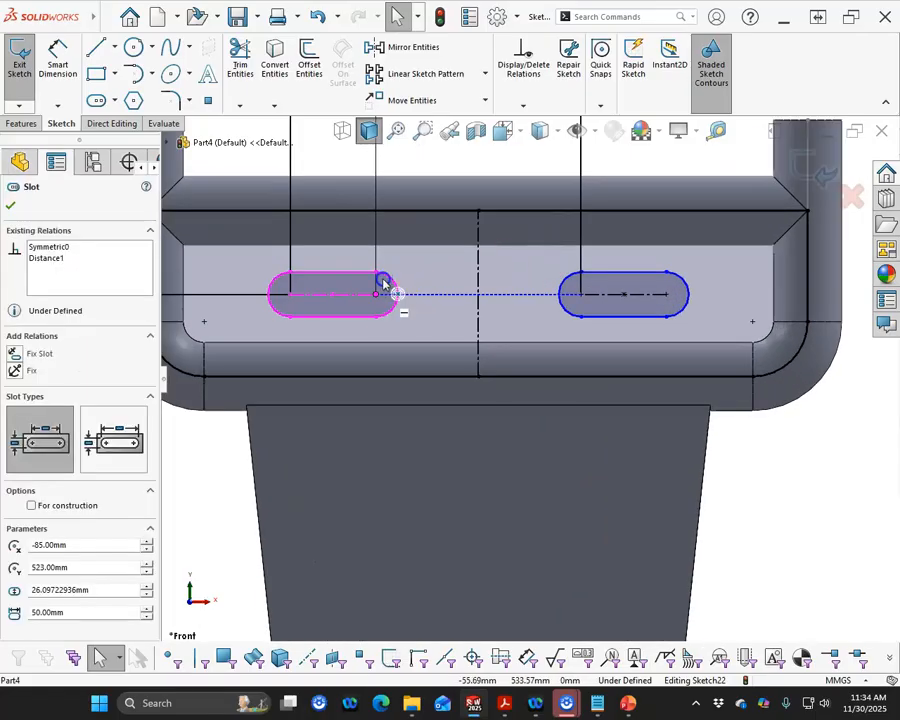
scroll(418, 300, "up", 3)
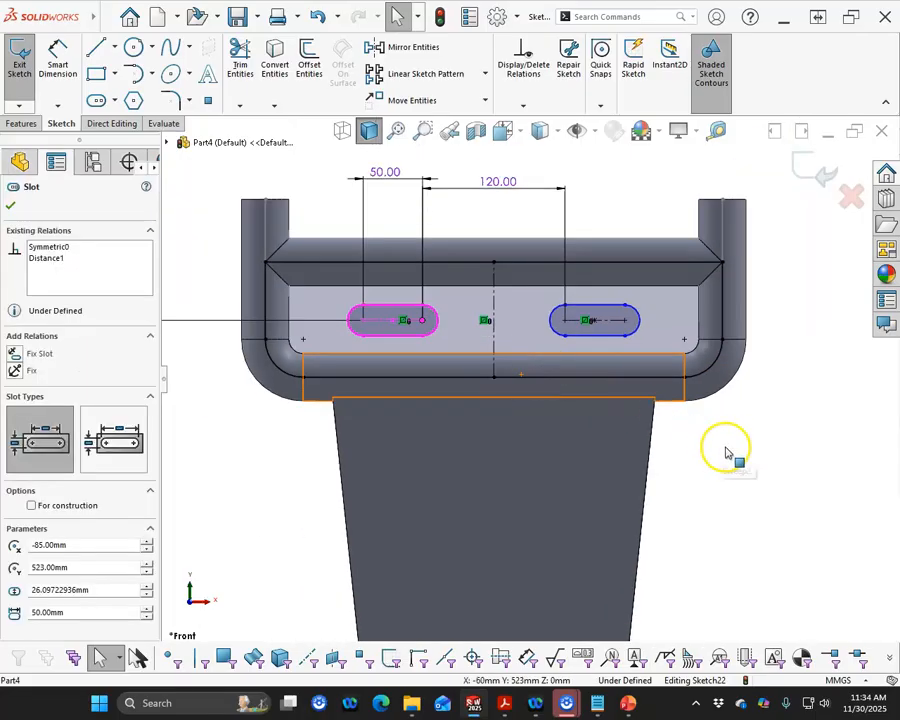
left_click(724, 448)
left_click(617, 338)
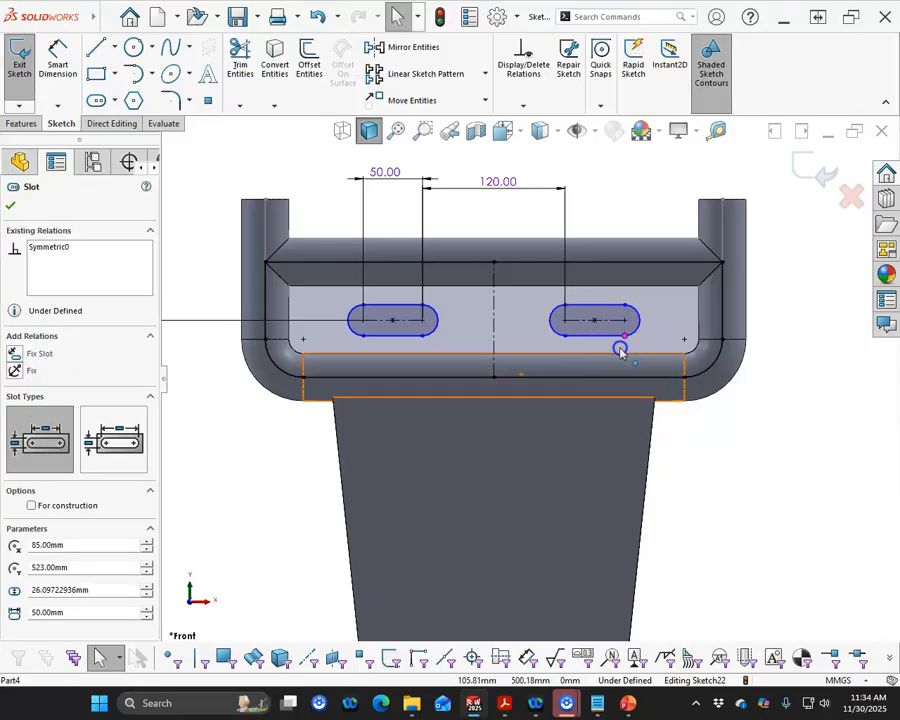
mouse_move(365, 345)
left_mouse_down()
mouse_move(362, 336)
mouse_move(350, 362)
mouse_move(363, 343)
left_mouse_up()
left_click(363, 348)
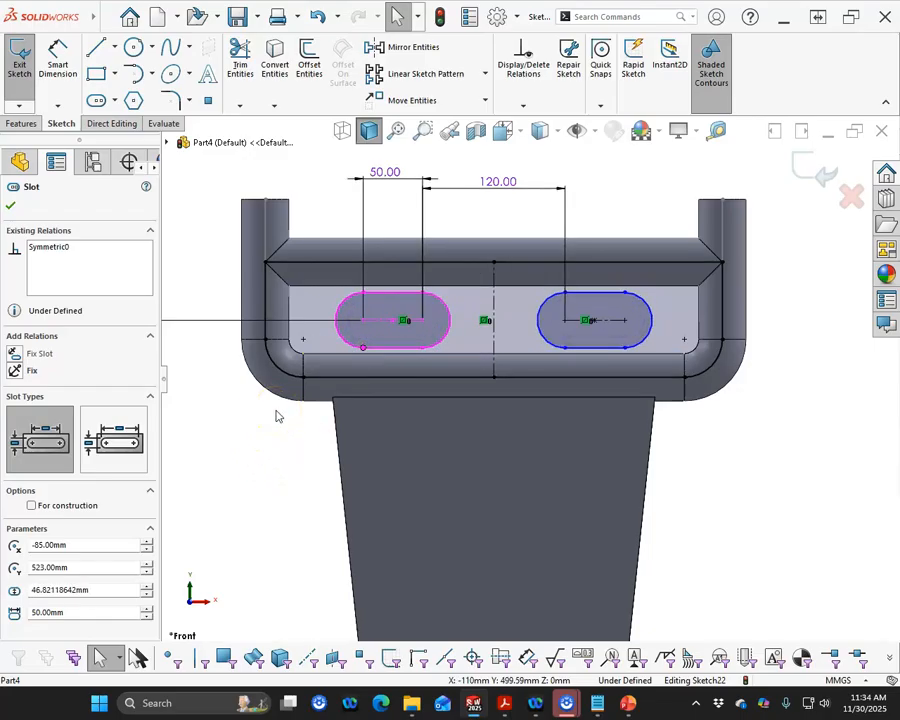
- Dimension the slot width as 35 mm between the straight edges of the right slot
left_click(58, 55)
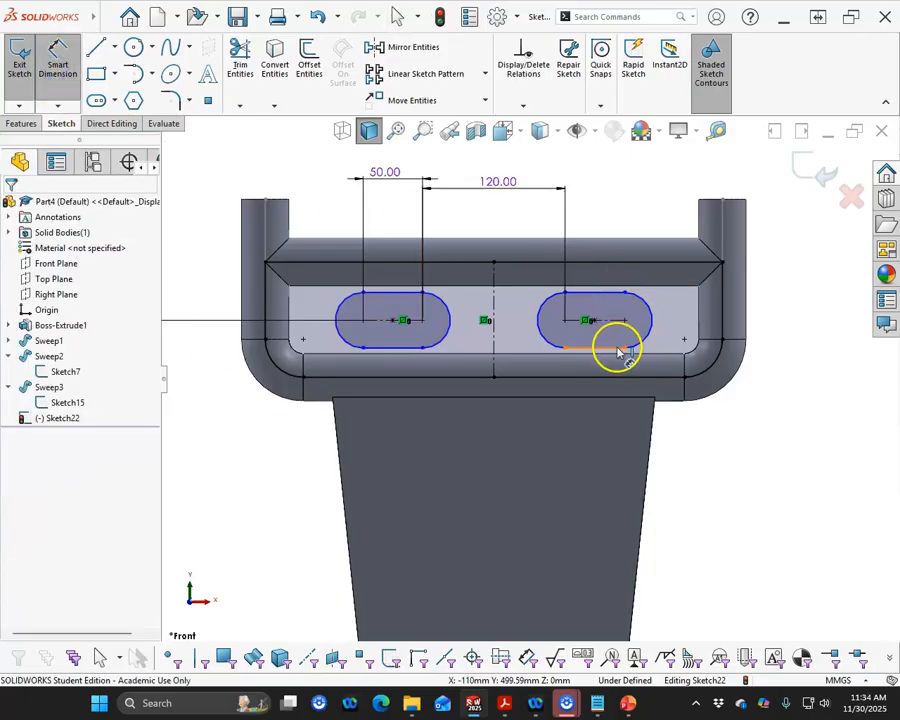
left_click(617, 348)
left_click(620, 298)
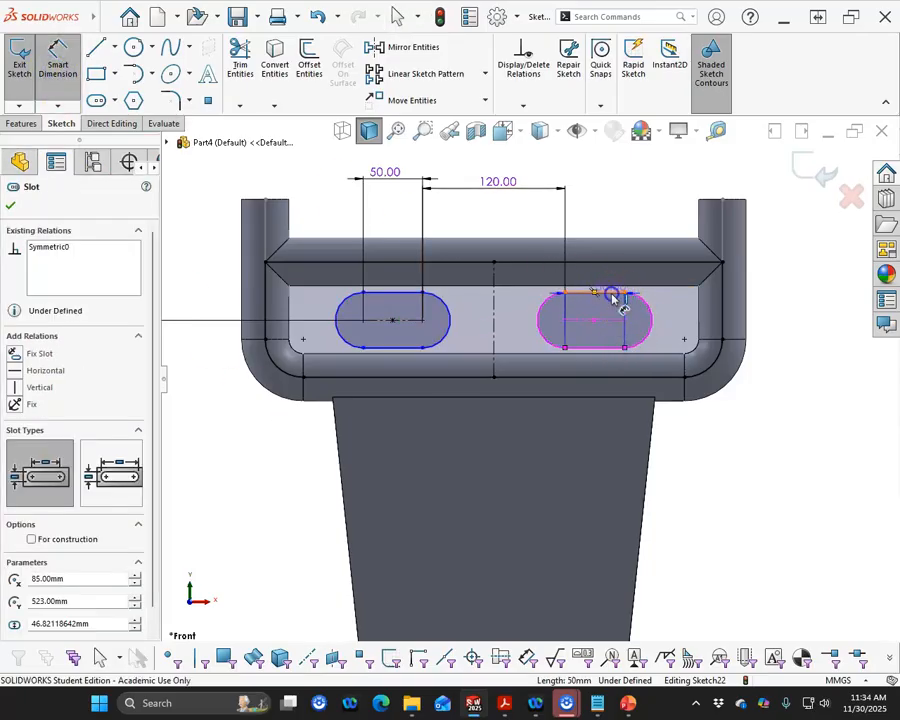
left_click(783, 327)
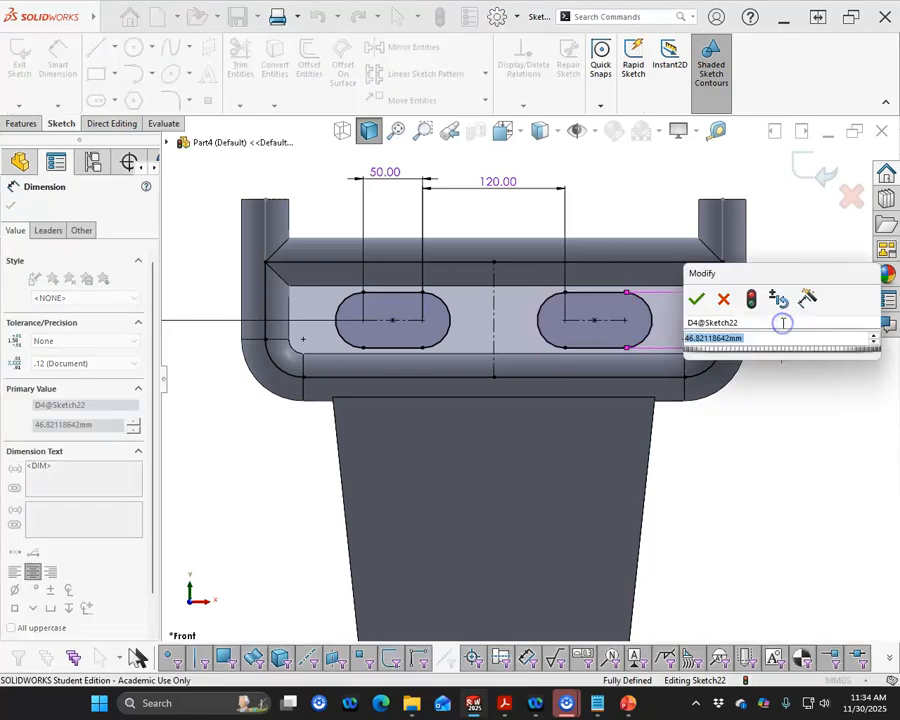
type("35")
key("Return")
left_click(674, 316)
left_click(225, 226)
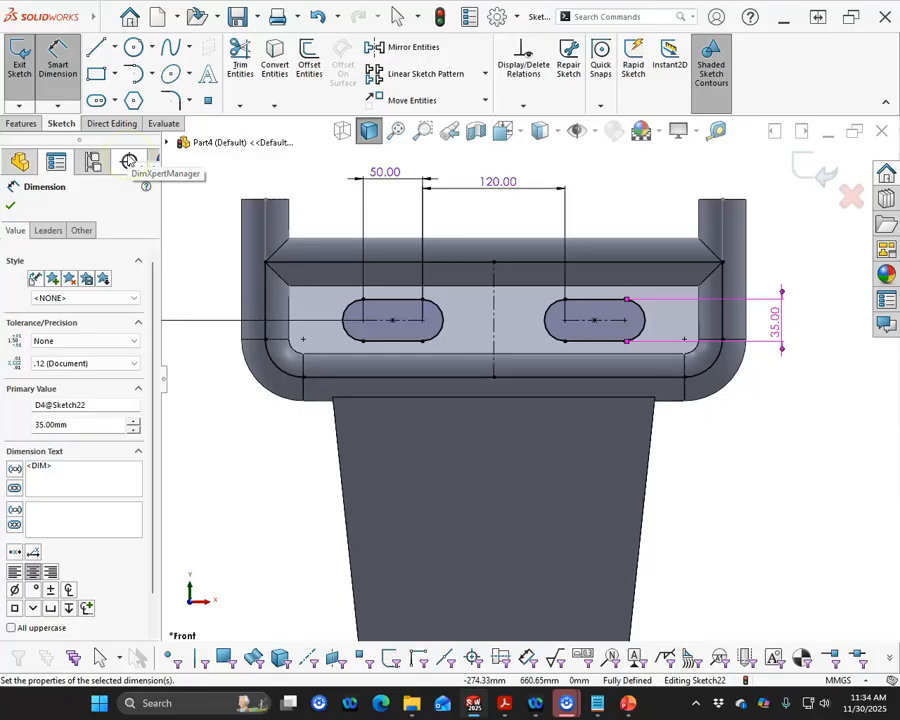
- Check the plate thickness on the part drawing, then extrude the slotted plate sketch 6 mm about the mid plane
mouse_move(2, 212)
left_mouse_down()
mouse_move(285, 211)
mouse_move(383, 195)
left_mouse_up()
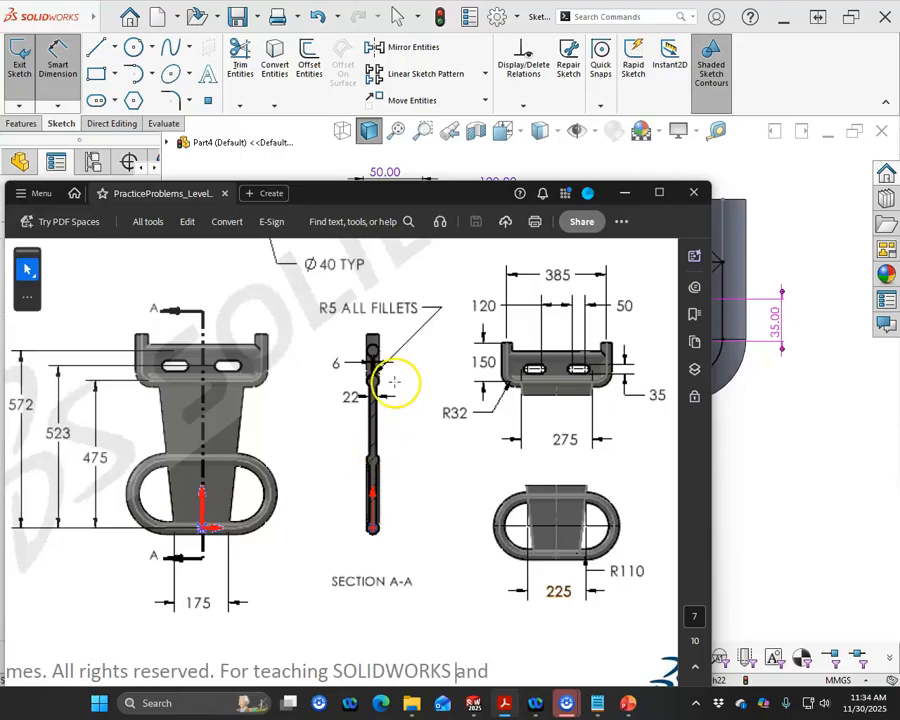
left_click_drag(418, 195, 0, 195)
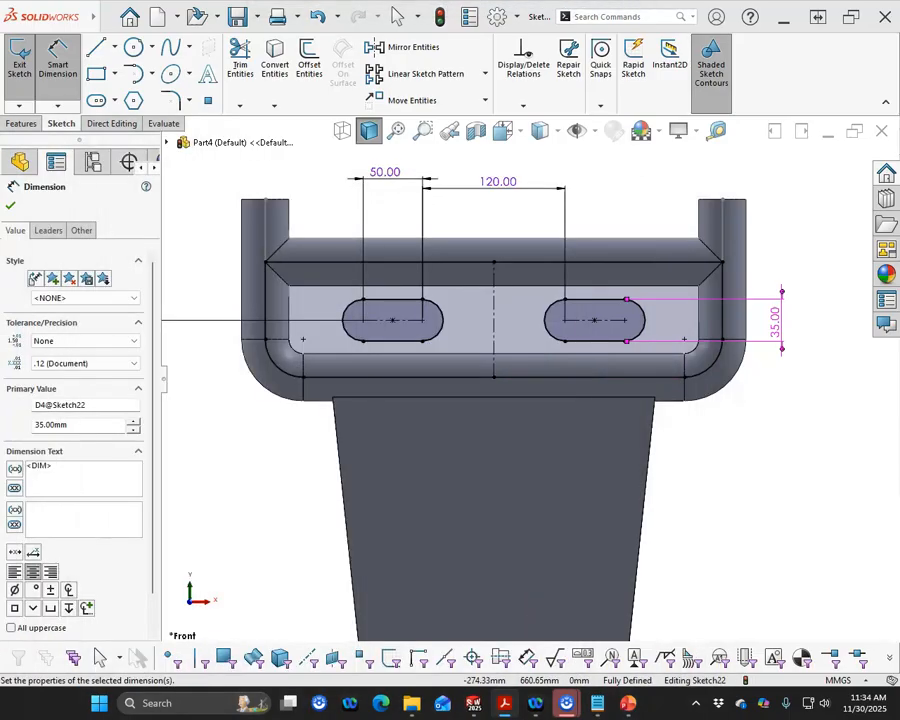
left_click(16, 123)
left_click(26, 62)
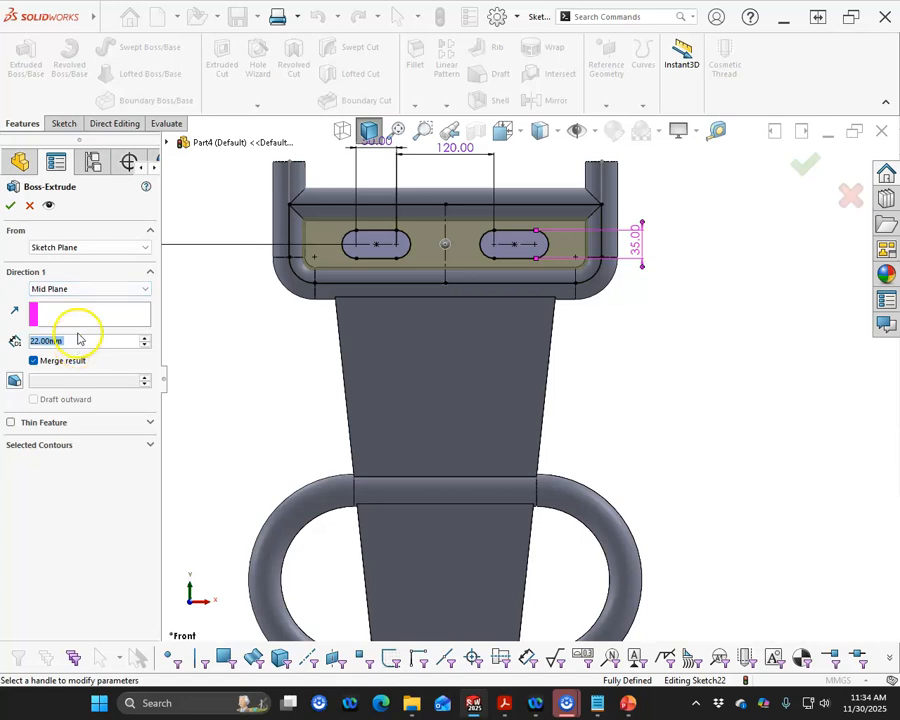
type("6")
left_click(8, 205)
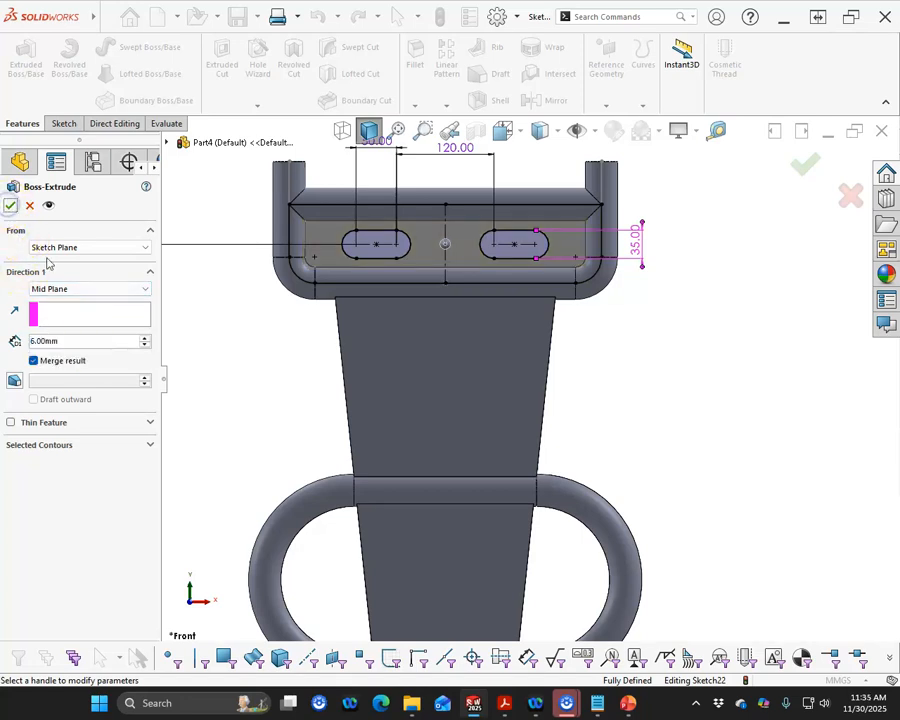
left_click(8, 206)
- Hide Sketch7 and Sketch15 under Sweep2 and Sweep3, and collapse both sweep features
mouse_move(256, 348)
middle_mouse_down()
mouse_move(571, 326)
mouse_move(528, 229)
mouse_move(512, 243)
middle_mouse_up()
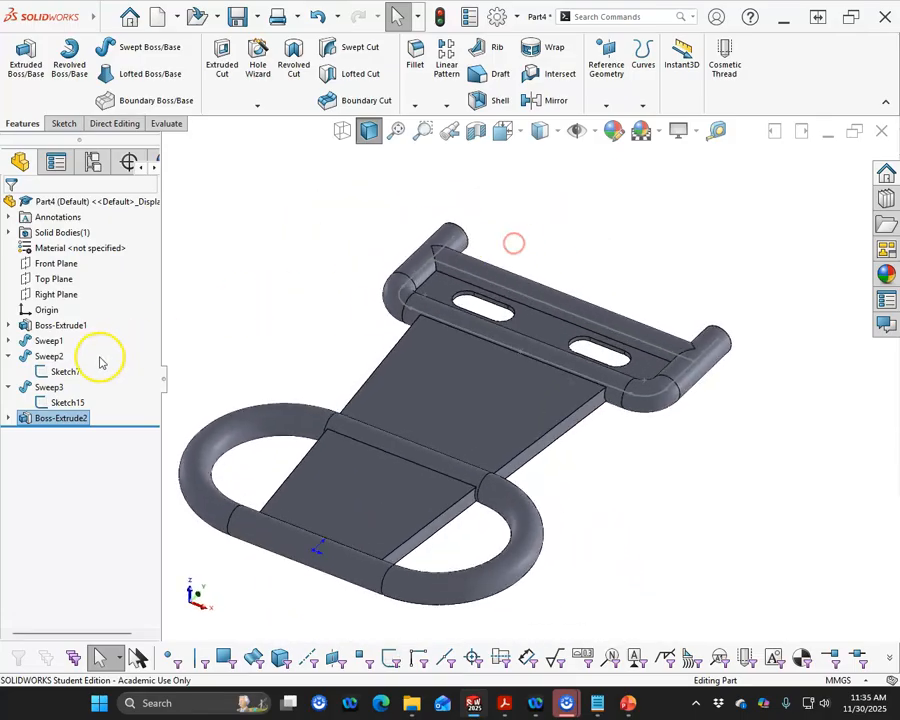
right_click(43, 373)
left_click(60, 349)
right_click(78, 402)
left_click(87, 381)
left_click(9, 356)
left_click(9, 371)
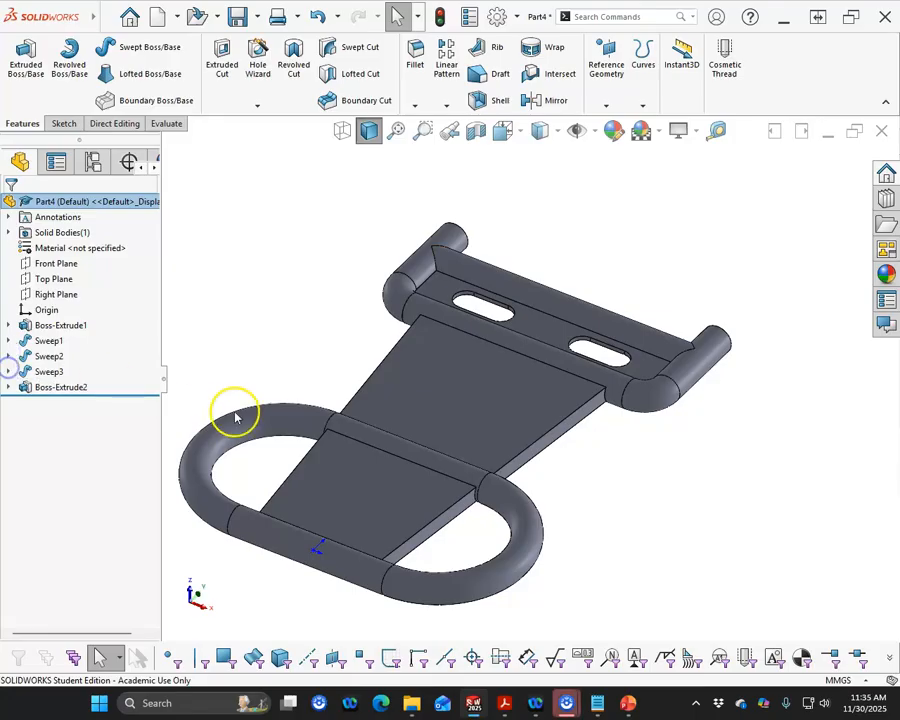
- Start a fillet on the edge between the lower plate section and the loop's crossbar, with a 5 mm radius
scroll(272, 368, "up", 1)
scroll(272, 368, "up", 1)
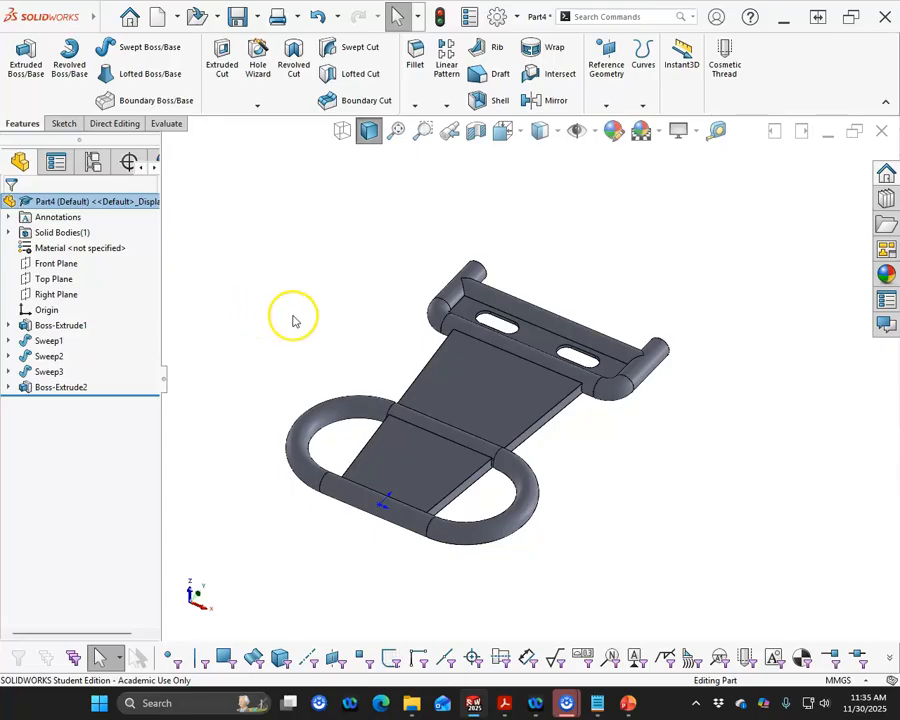
left_click(449, 446)
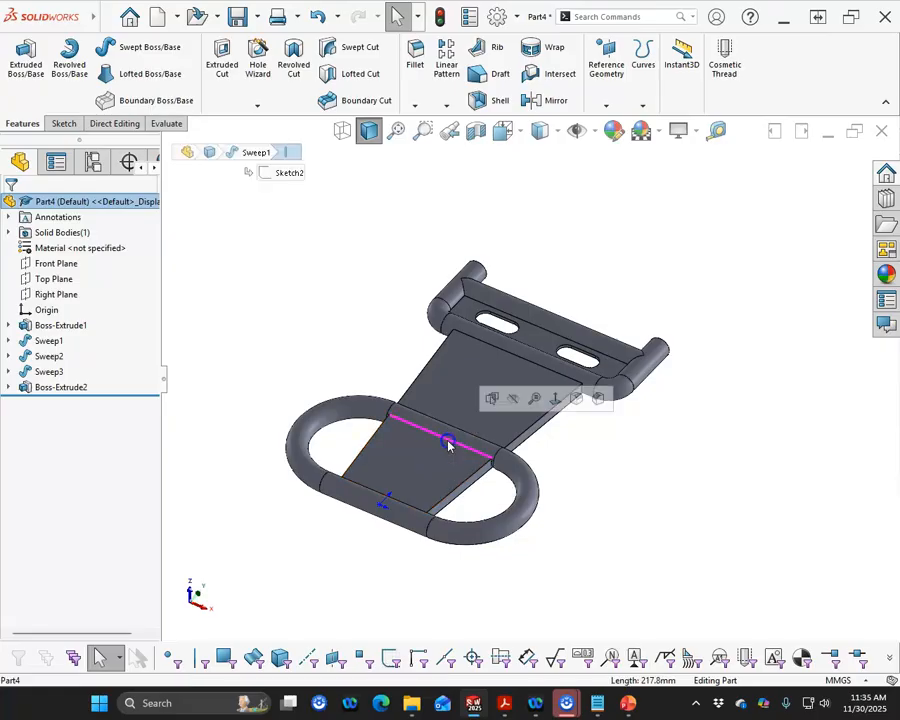
left_click(575, 399)
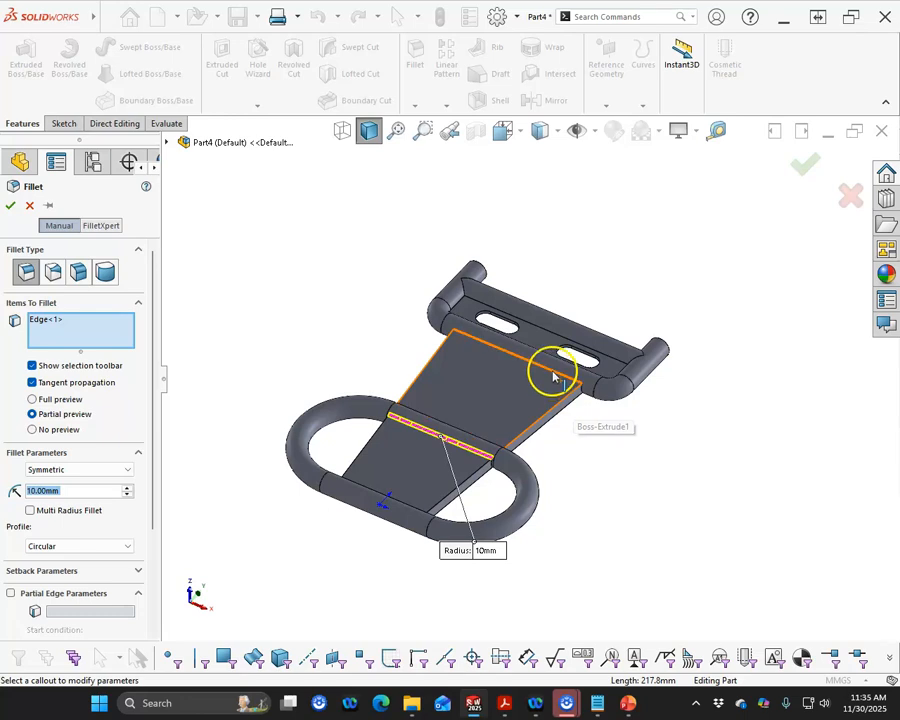
type("5")
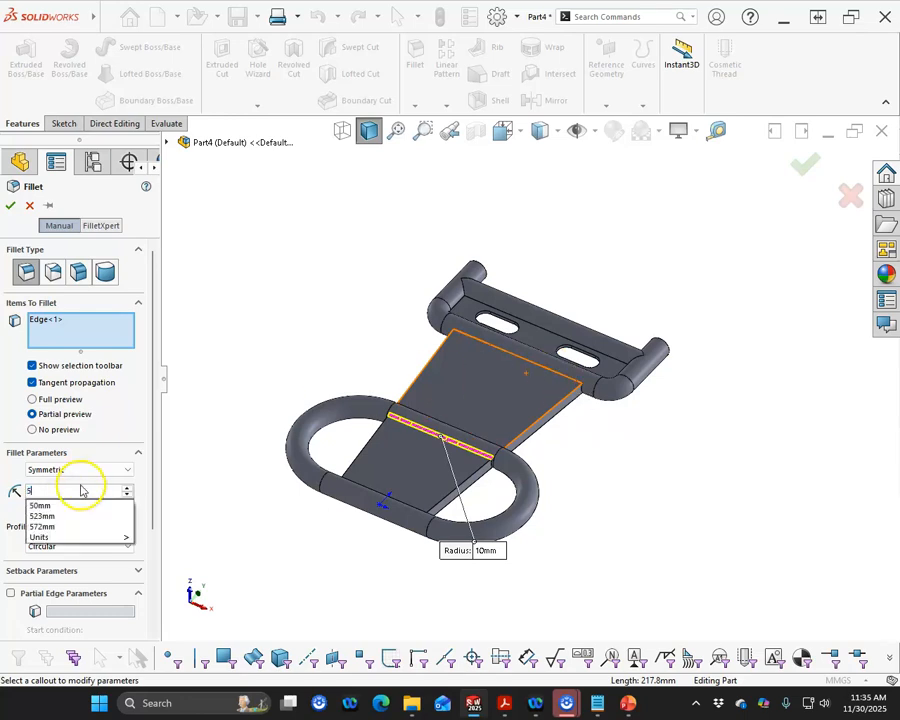
key("Return")
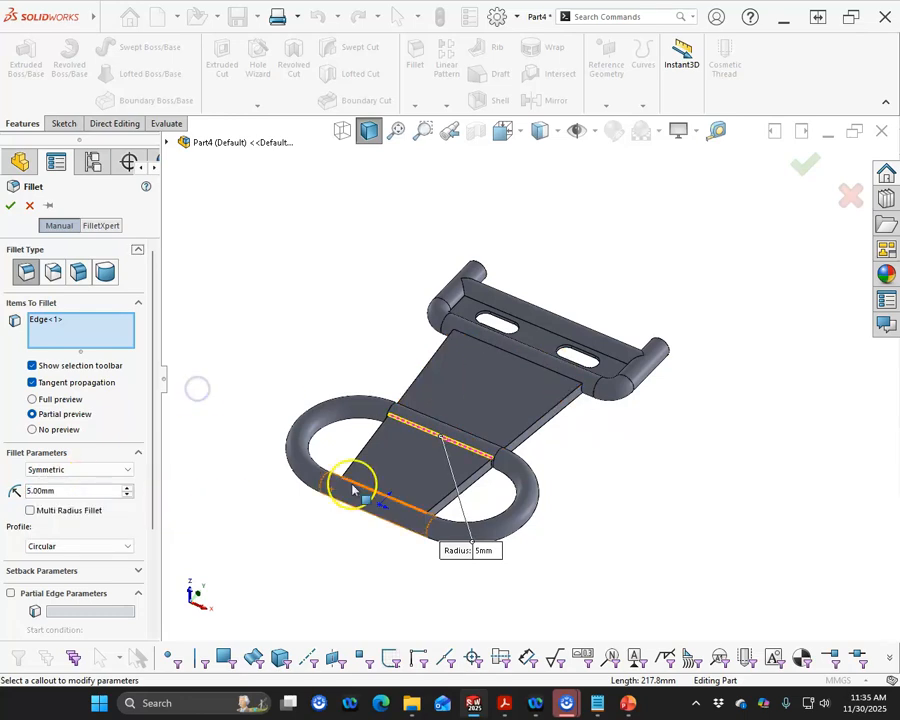
- Add the plate's edge at the bracket, extend the selection to all 62 edges, and try to create the fillet
left_click(547, 373)
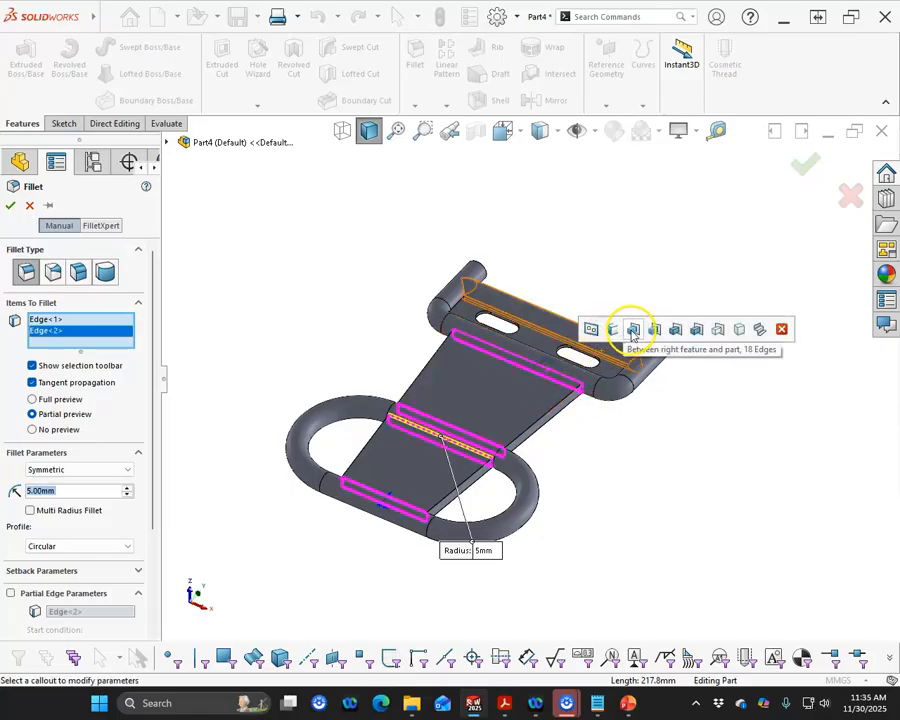
left_click(695, 331)
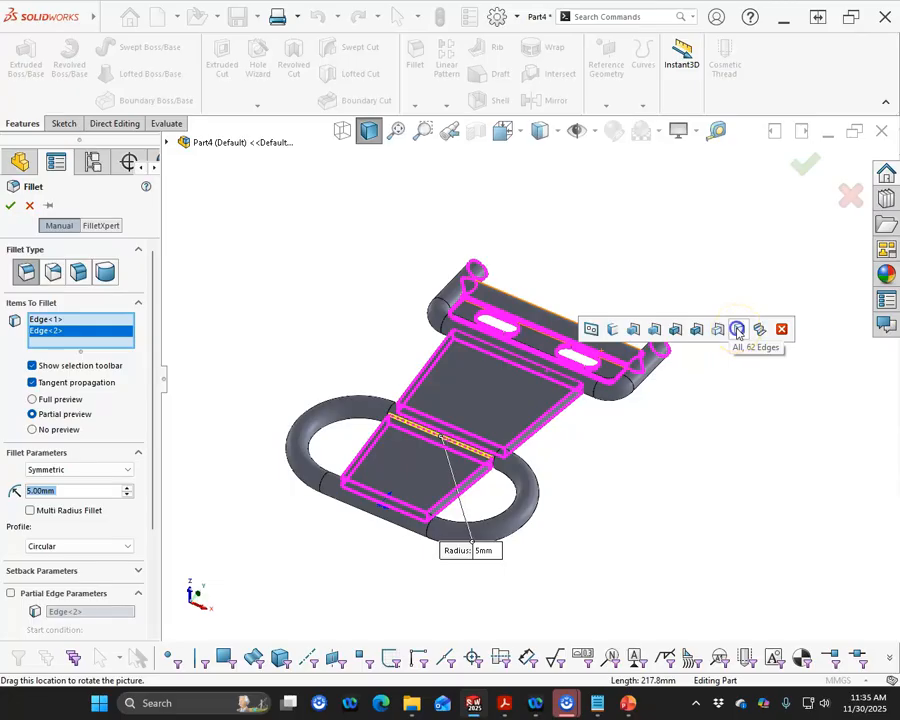
left_click(737, 329)
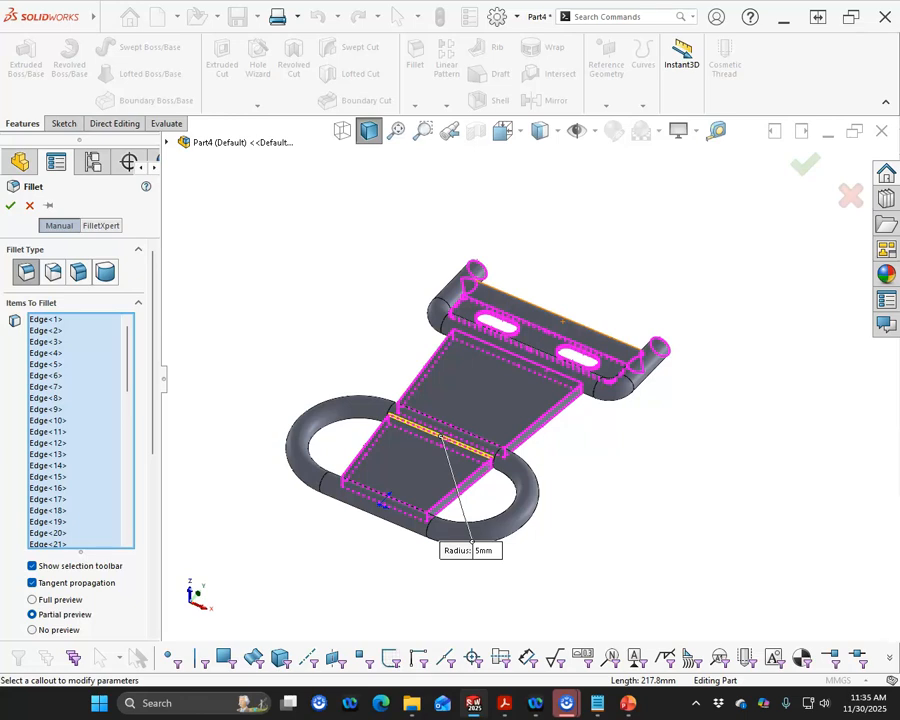
left_click(10, 205)
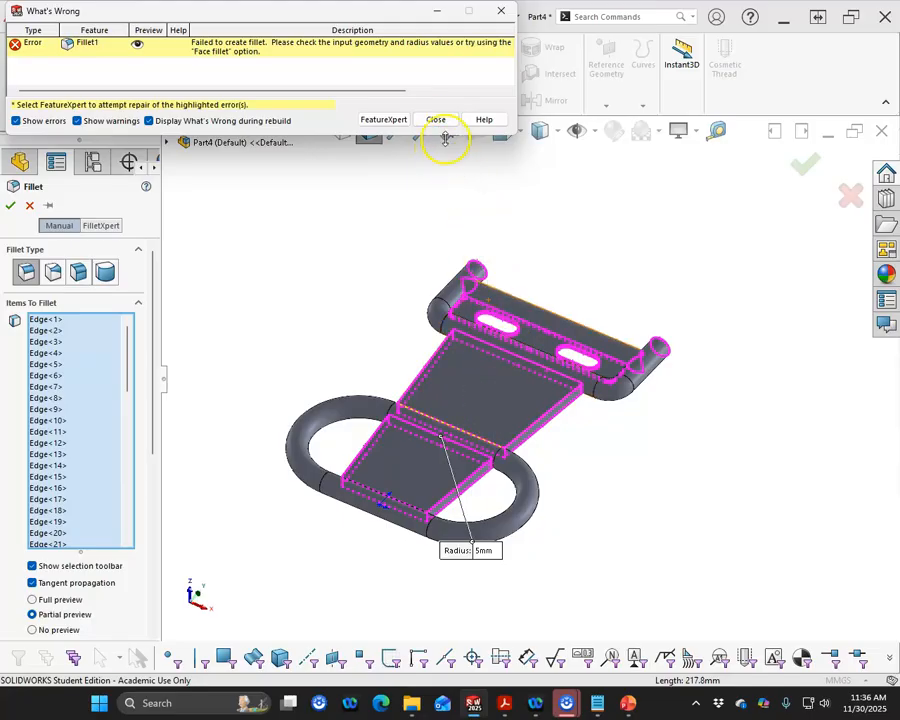
left_click(436, 119)
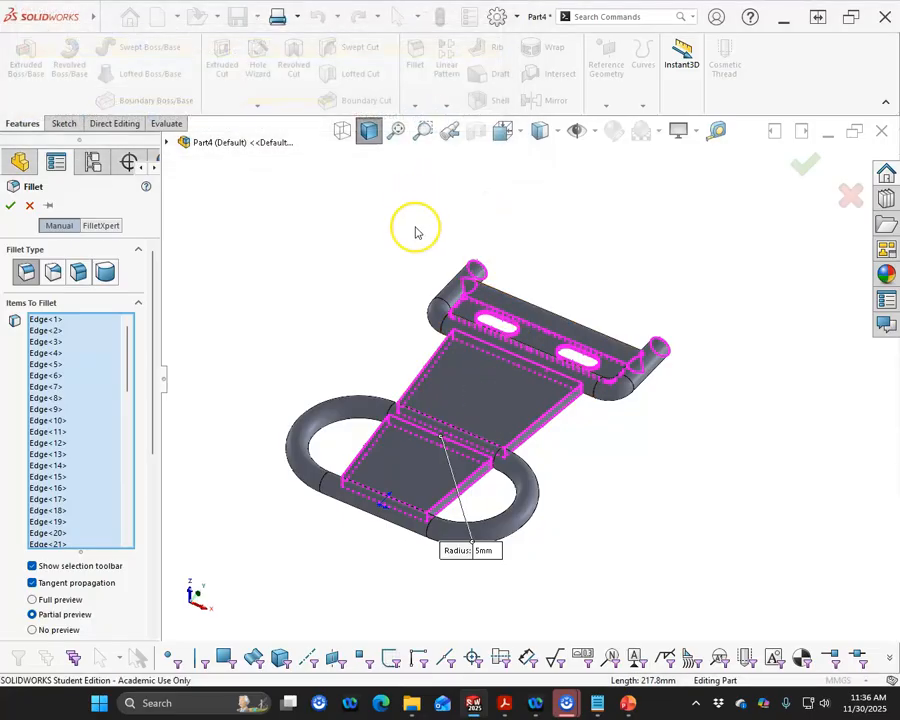
- Remove the short thickness edges where one side of the tapered plate meets the loop tube from the fillet selection
scroll(480, 480, "down", 10)
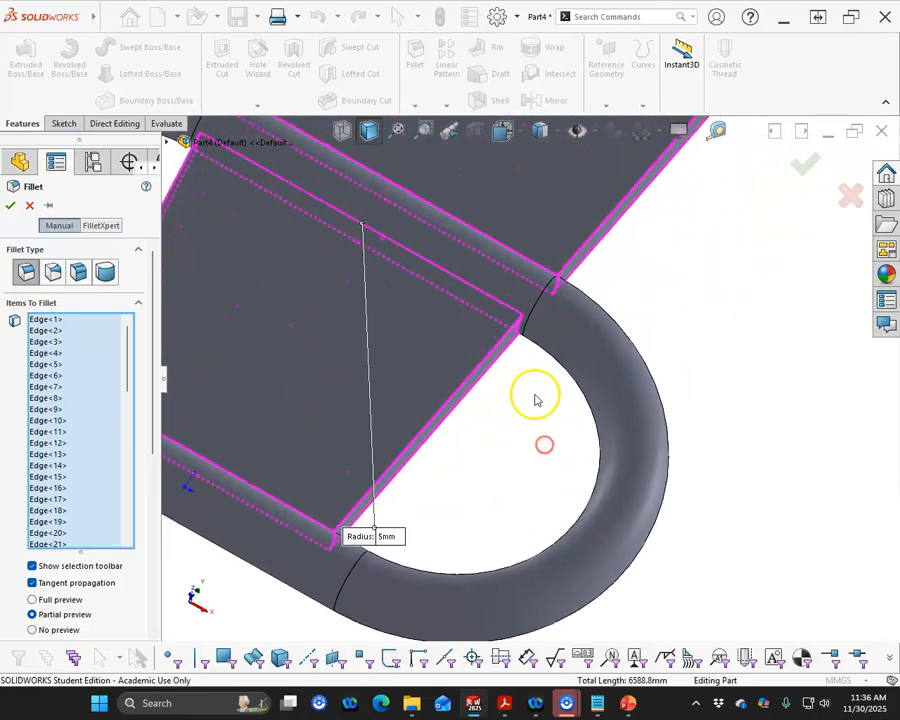
scroll(529, 342, "up", 5)
middle_click_drag(538, 351, 515, 349)
scroll(515, 352, "down", 5)
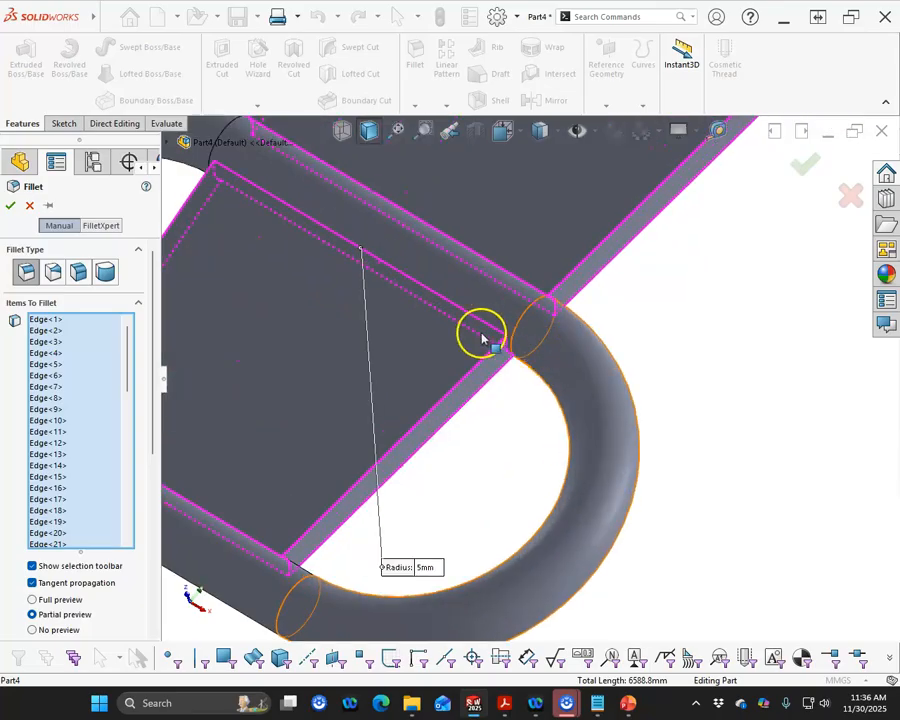
left_click(507, 350)
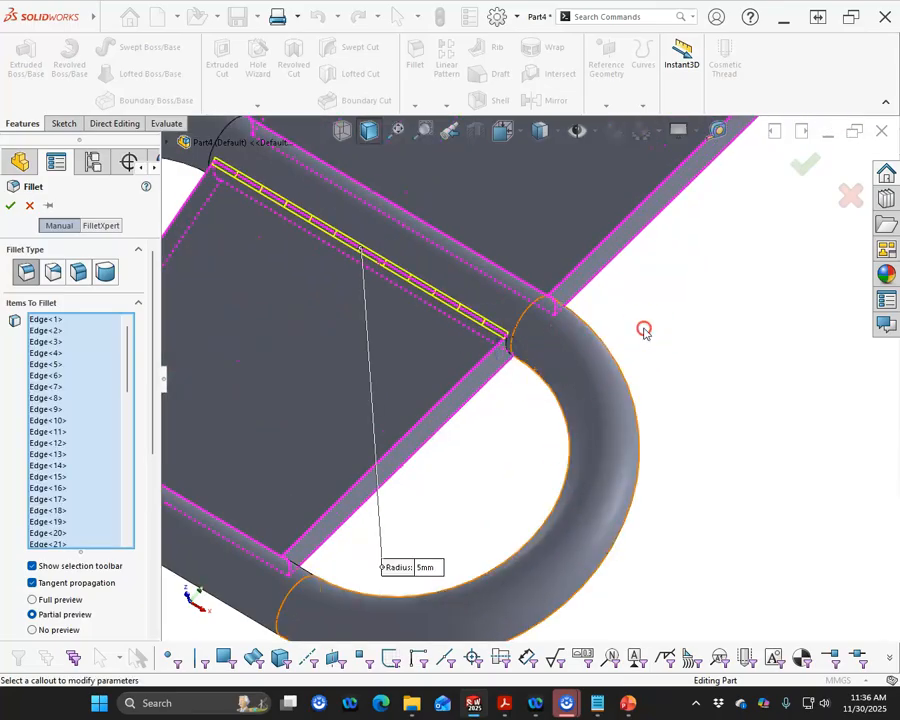
middle_click_drag(644, 330, 589, 365)
left_click(590, 290)
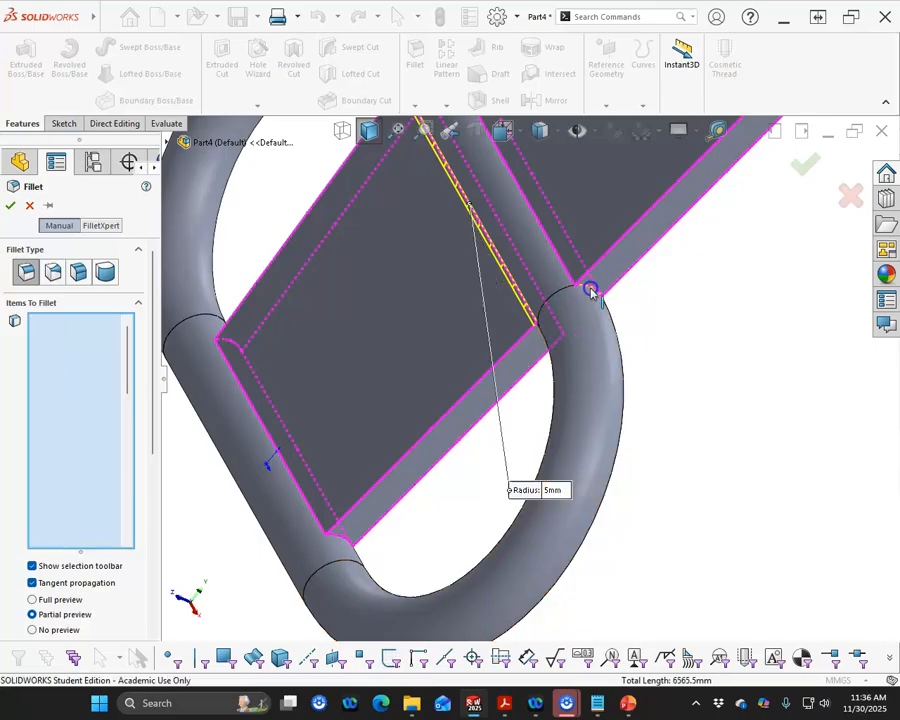
left_click(340, 541)
middle_click_drag(341, 536, 578, 623)
- Remove the plate's short end edges on the opposite side and at the bracket from the selection, and retry the 5 mm fillet
middle_click_drag(508, 282, 522, 176)
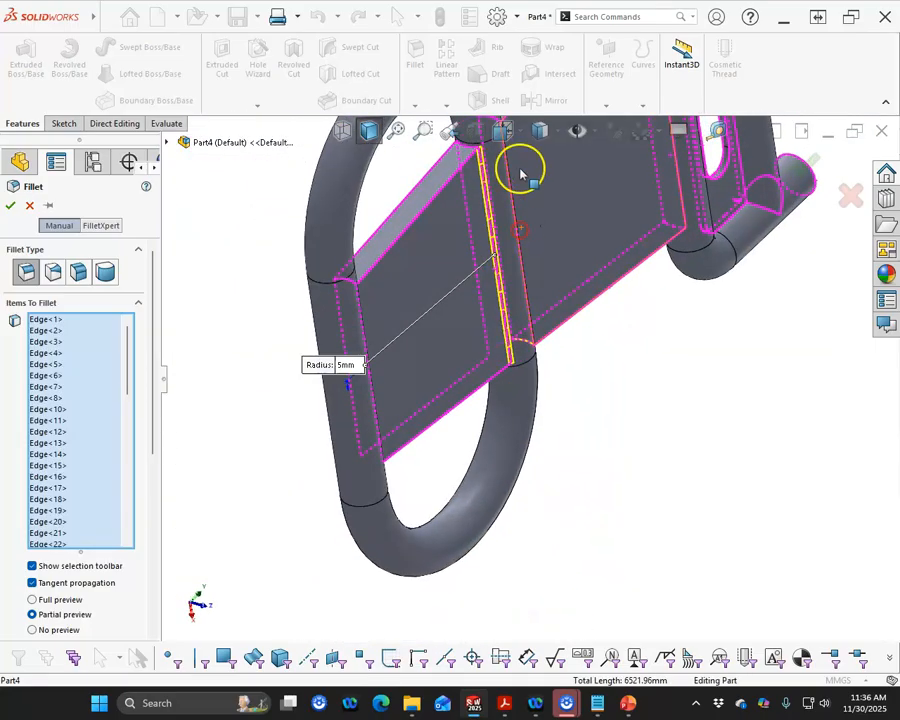
scroll(472, 193, "down", 3)
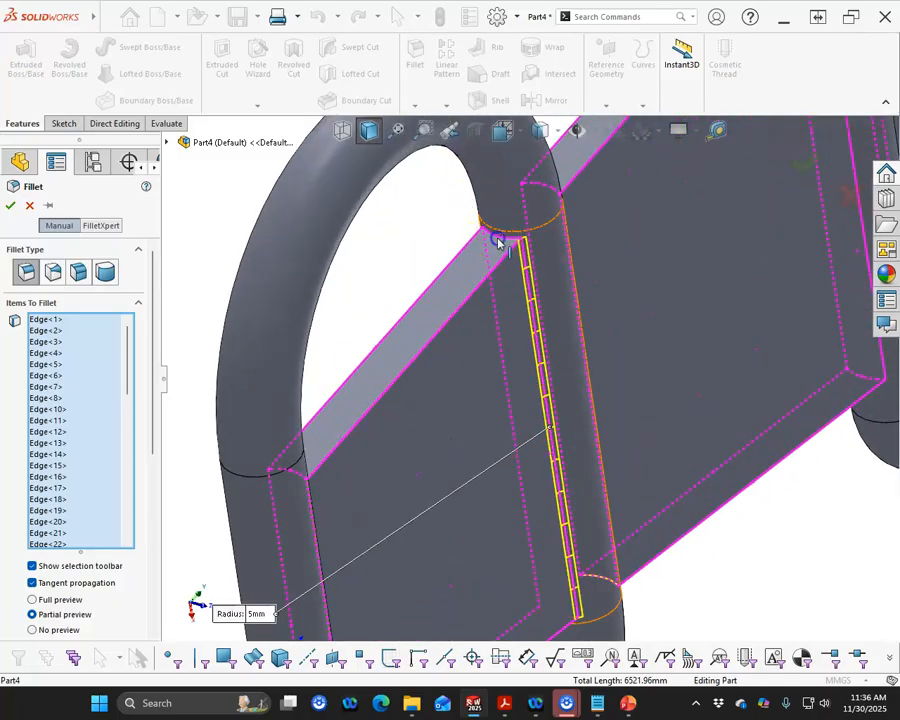
middle_click_drag(402, 301, 293, 436)
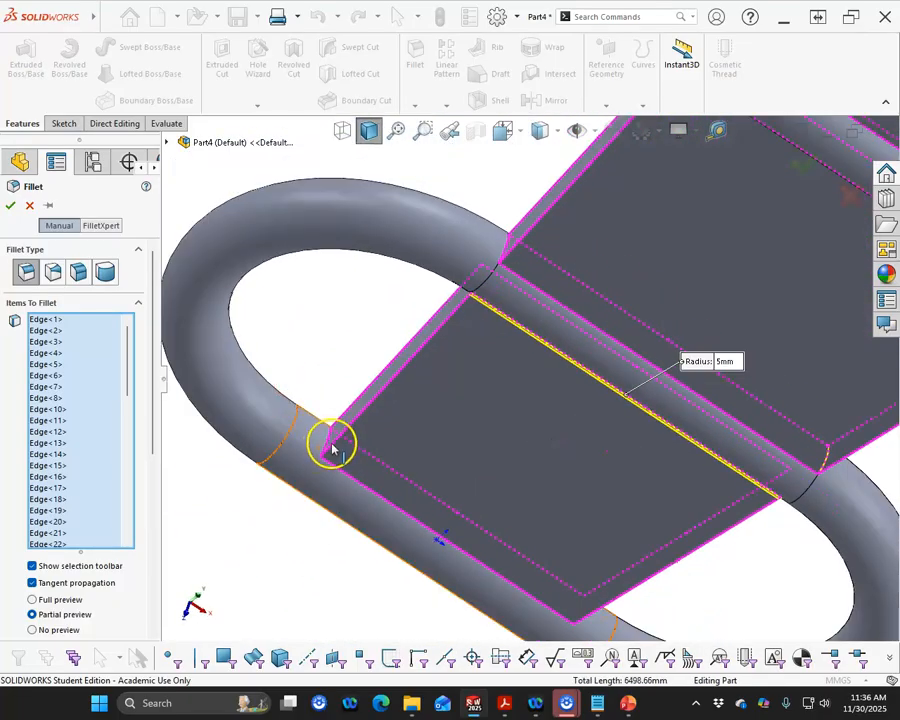
scroll(328, 440, "up", 5)
middle_click_drag(615, 292, 738, 179)
scroll(629, 259, "down", 5)
scroll(629, 259, "down", 3)
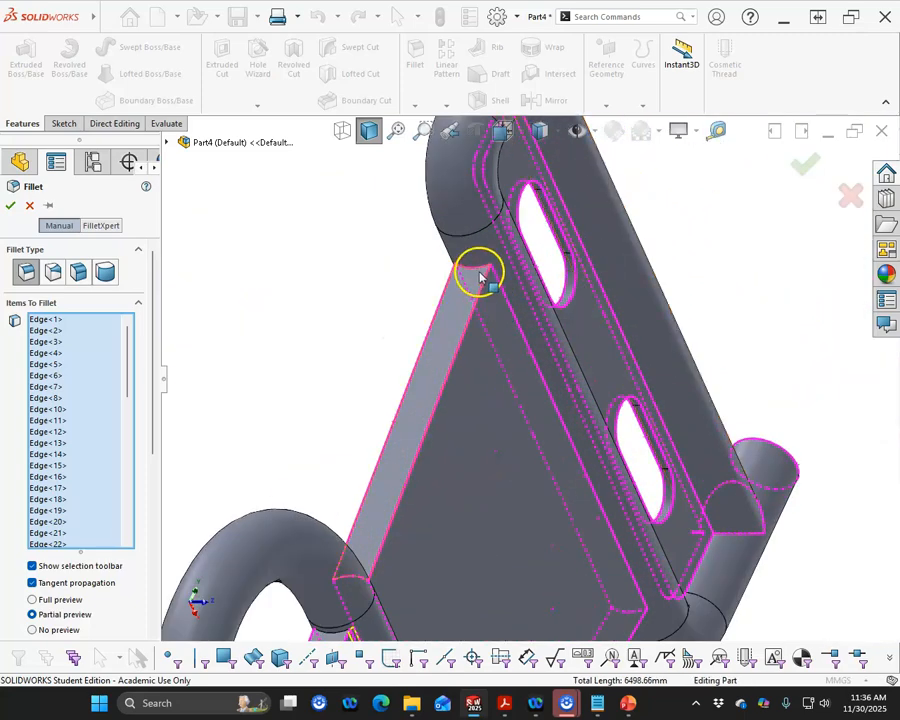
left_click(477, 272)
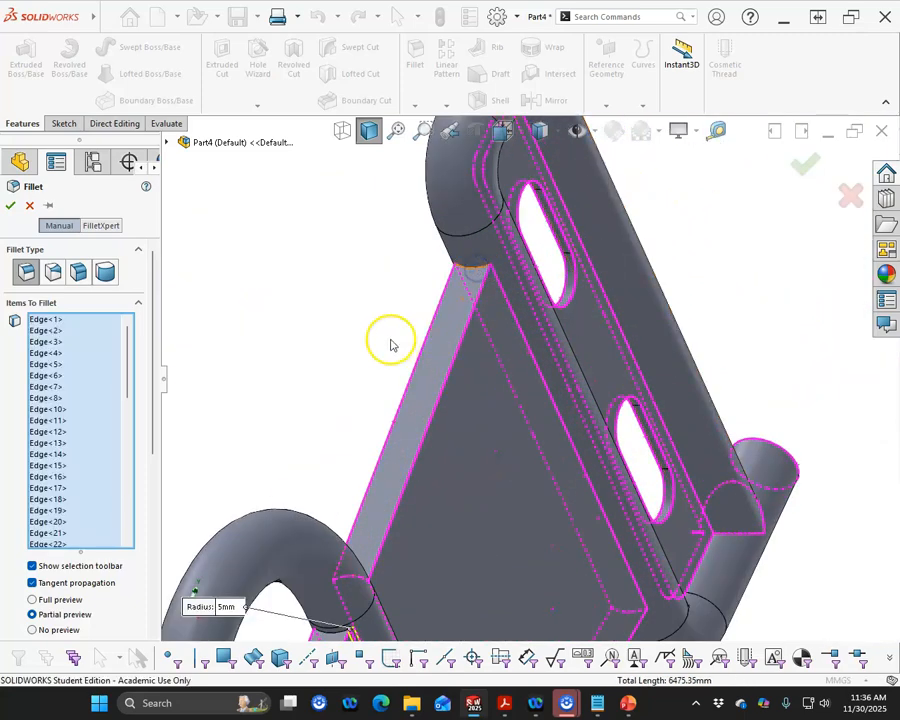
middle_click_drag(390, 344, 283, 253)
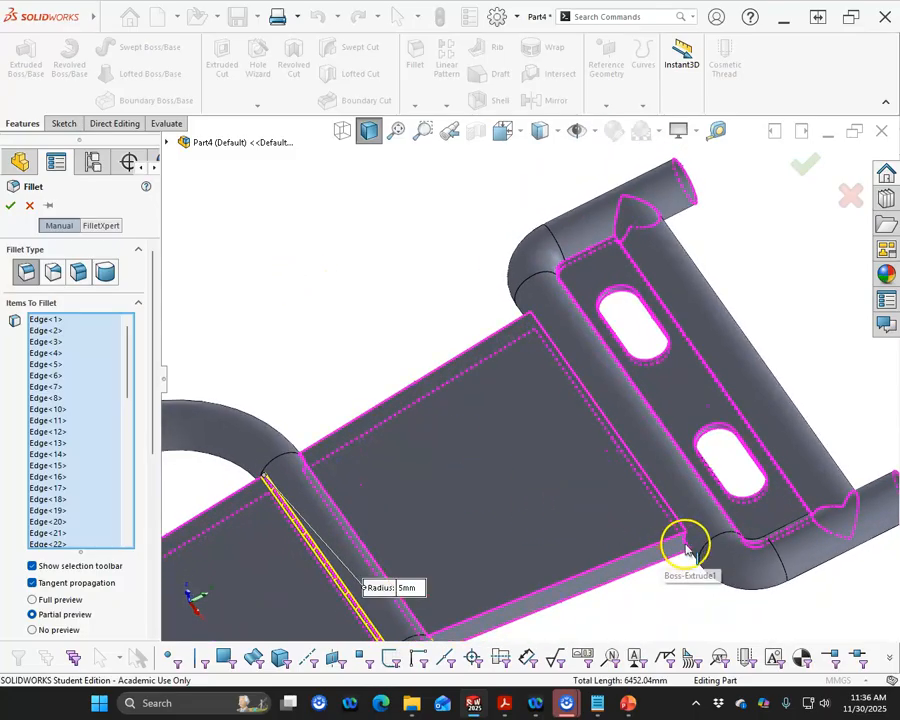
left_click(686, 548)
left_click(807, 168)
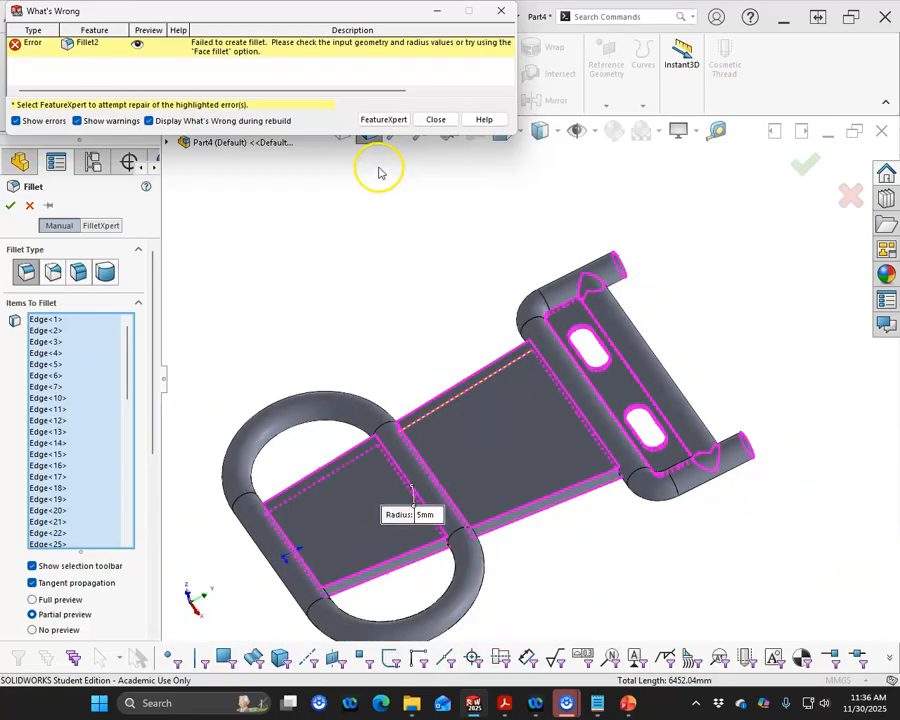
- Dismiss the fillet error and clear all edges from the fillet selection
middle_click_drag(348, 274, 358, 310)
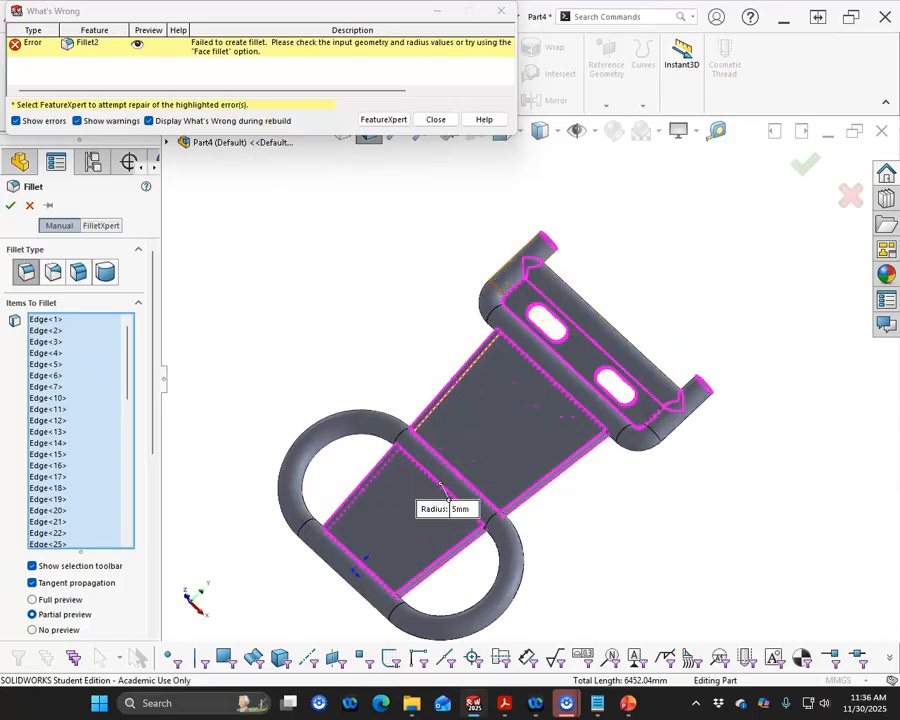
middle_click_drag(318, 228, 616, 268)
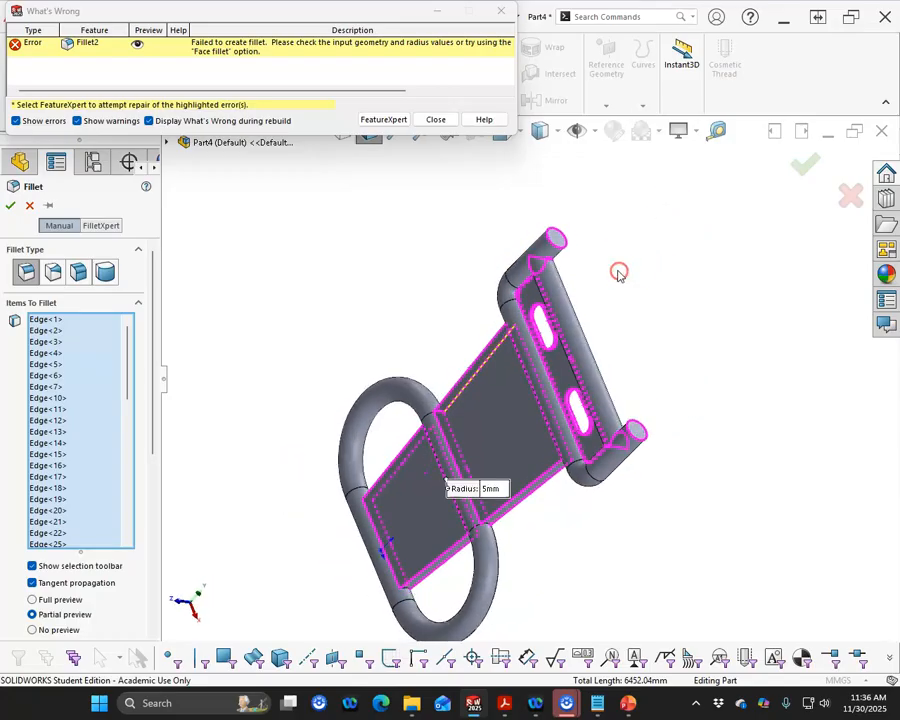
left_click(448, 119)
right_click(40, 387)
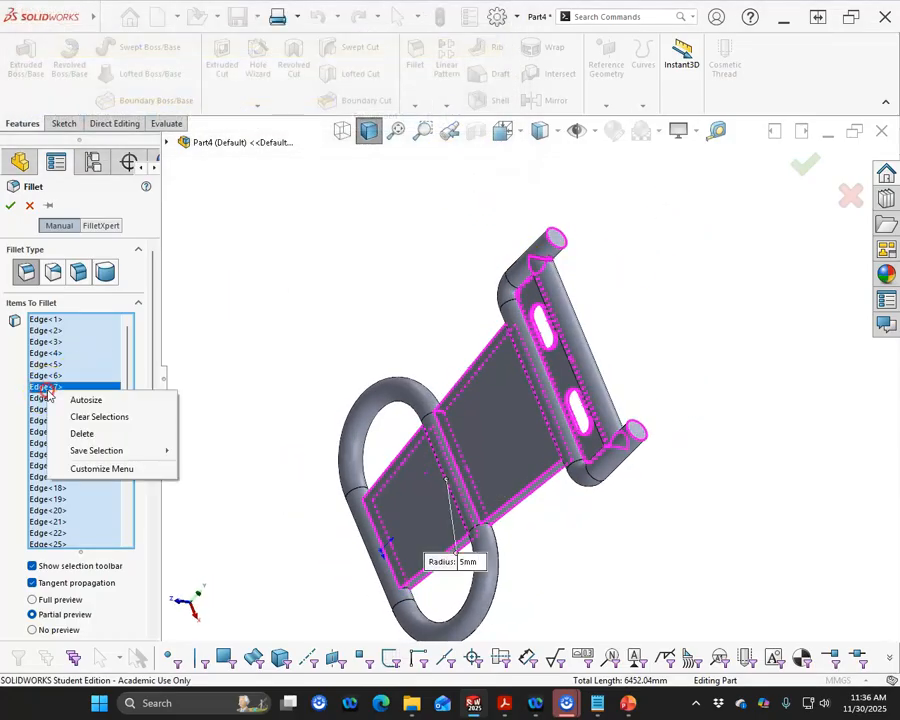
left_click(84, 416)
- Fillet the edges where the tapered plate meets the loop and bracket tubes with a 5 mm radius
middle_click_drag(620, 379, 699, 283)
scroll(412, 624, "down", 1)
scroll(412, 624, "down", 1)
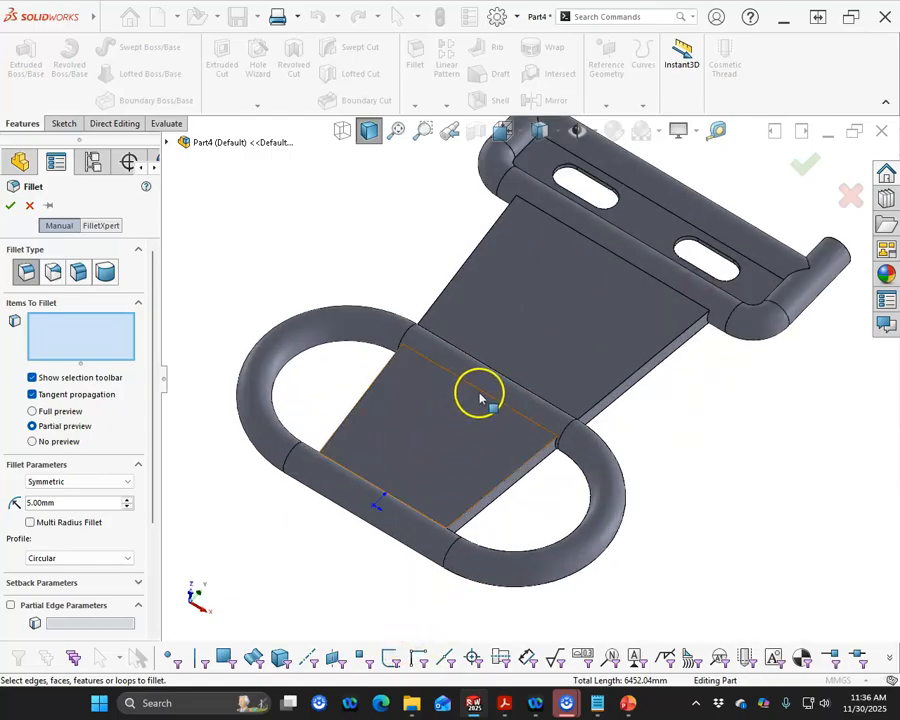
left_click(482, 392)
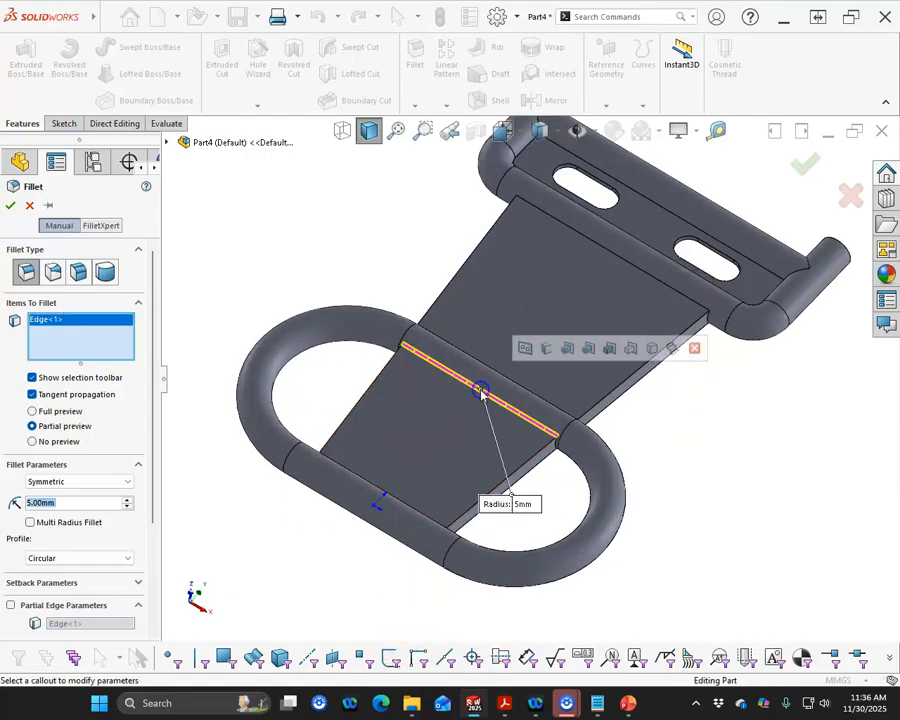
left_click(606, 251)
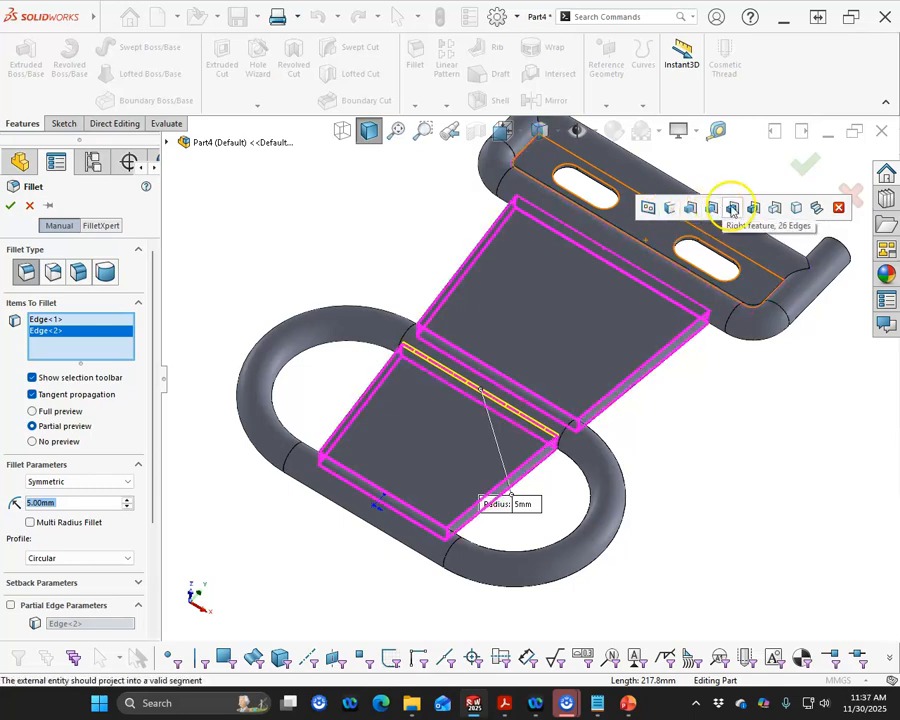
left_click(816, 208)
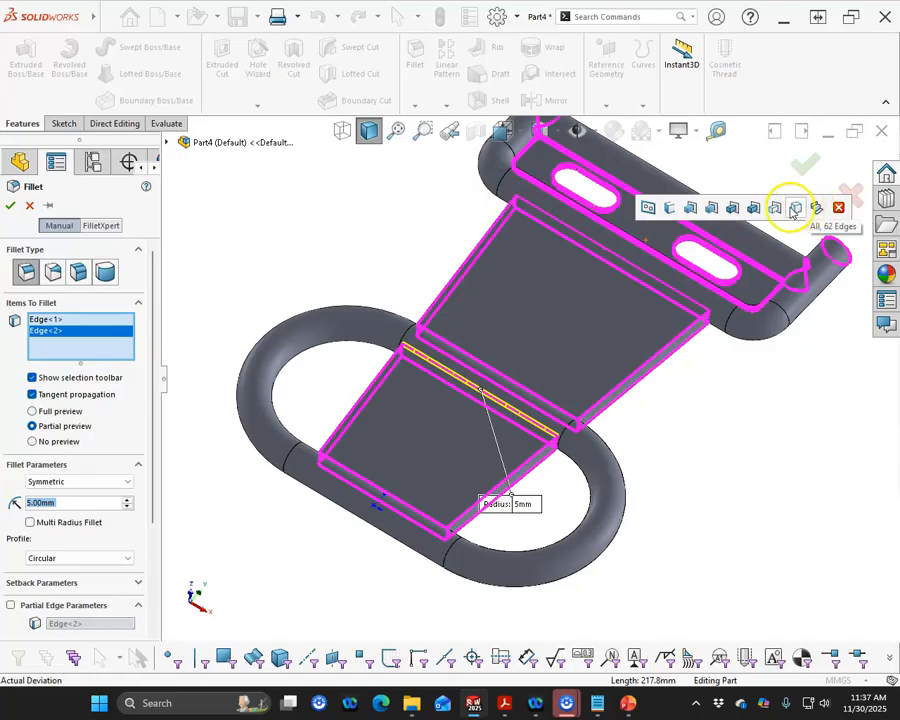
left_click(690, 208)
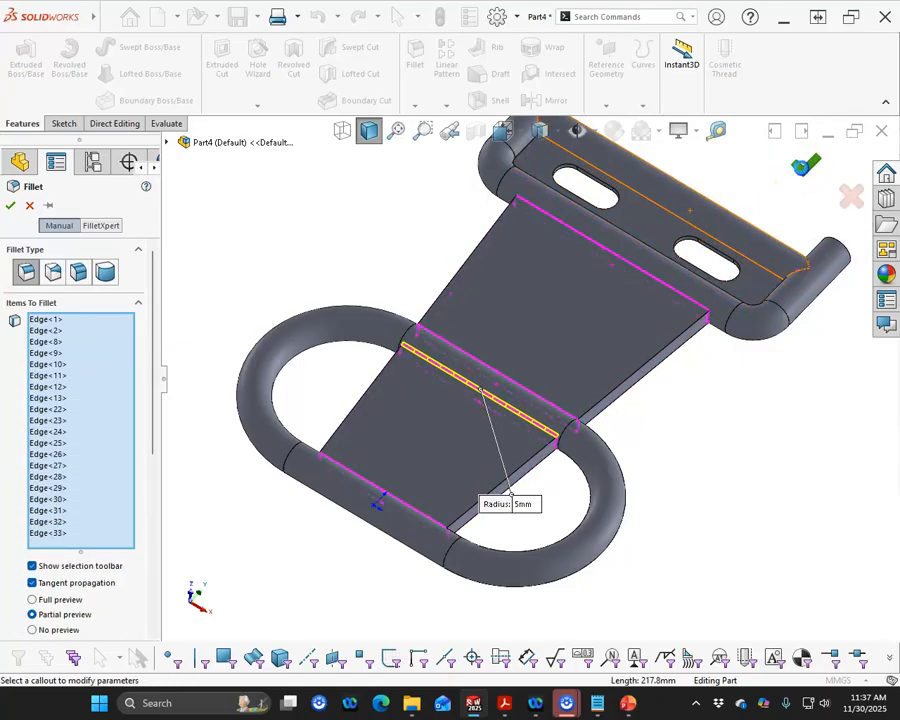
left_click(10, 205)
- Reopen the plate-to-tube fillet, inspect its selected edges from another angle, and close it
mouse_move(334, 308)
middle_mouse_down()
mouse_move(384, 316)
mouse_move(306, 127)
mouse_move(315, 115)
mouse_move(331, 300)
middle_mouse_up()
right_click(54, 402)
left_click(70, 362)
middle_click_drag(355, 432, 467, 494)
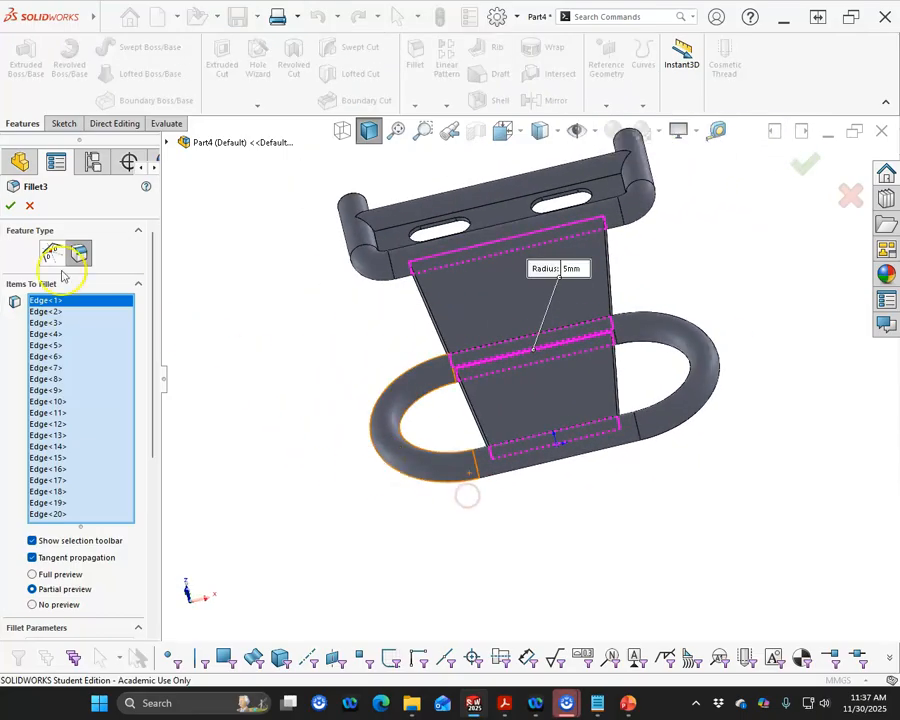
left_click(12, 206)
- Fillet the slotted plate's edges where it meets the bracket tubes on both faces with a 5 mm radius
middle_click_drag(291, 377, 347, 391)
scroll(428, 218, "up", 3)
scroll(428, 218, "up", 2)
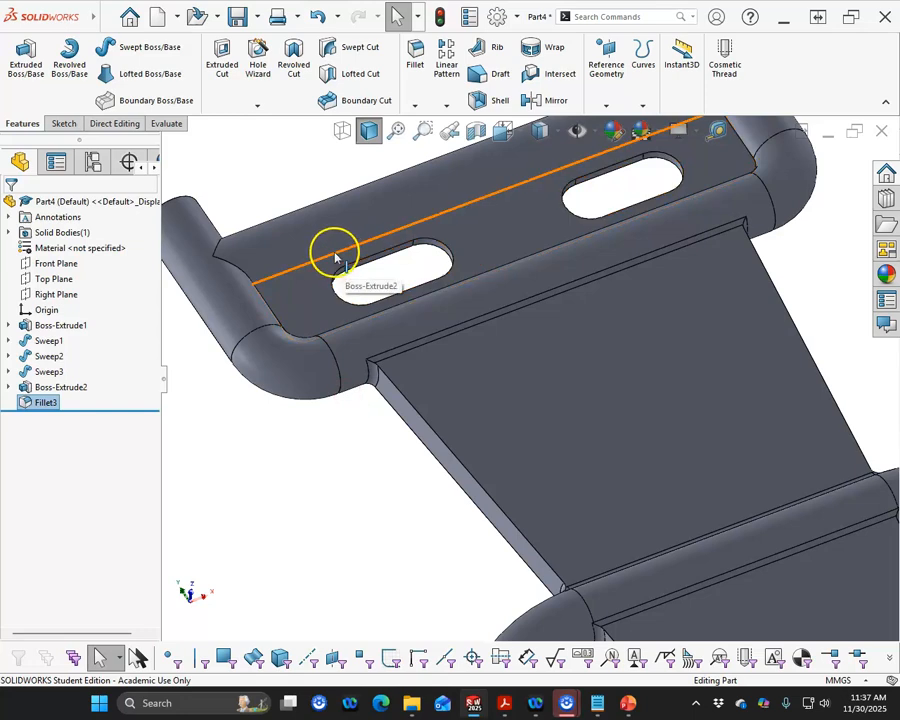
left_click(334, 252)
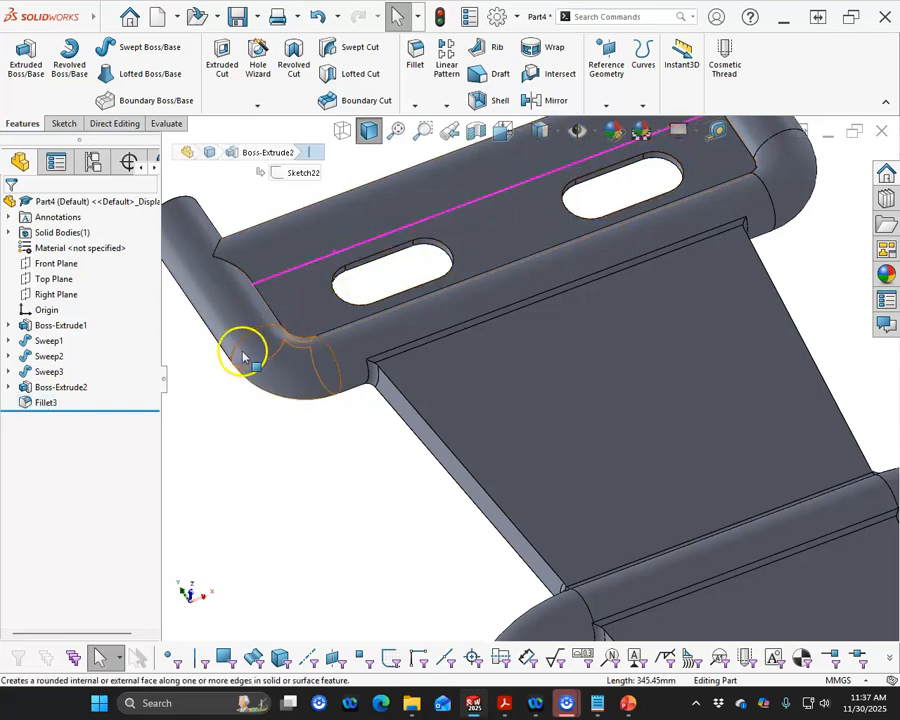
right_click(322, 265)
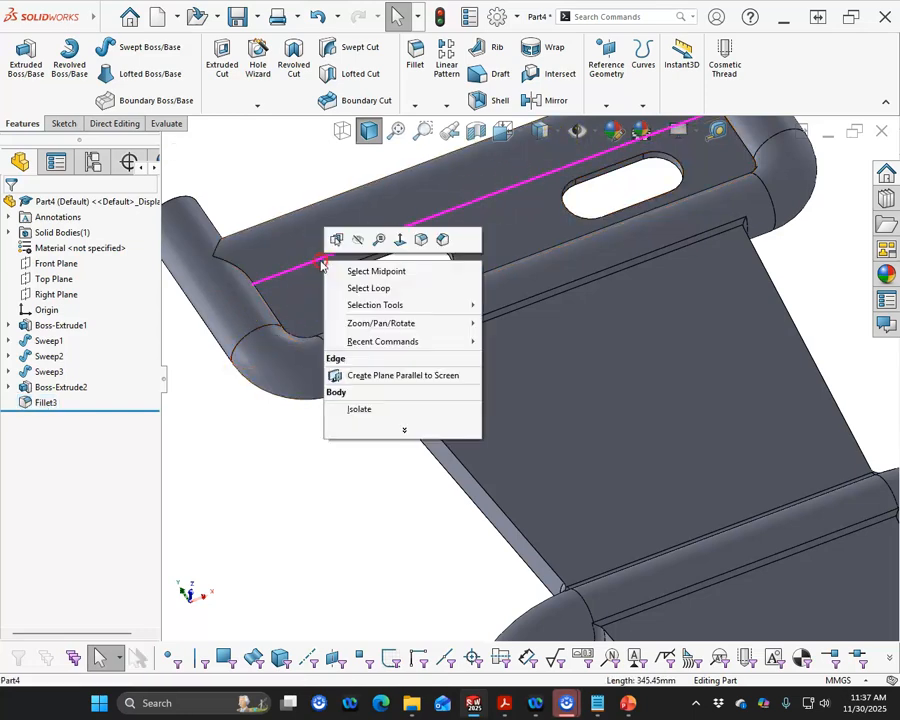
left_click(421, 239)
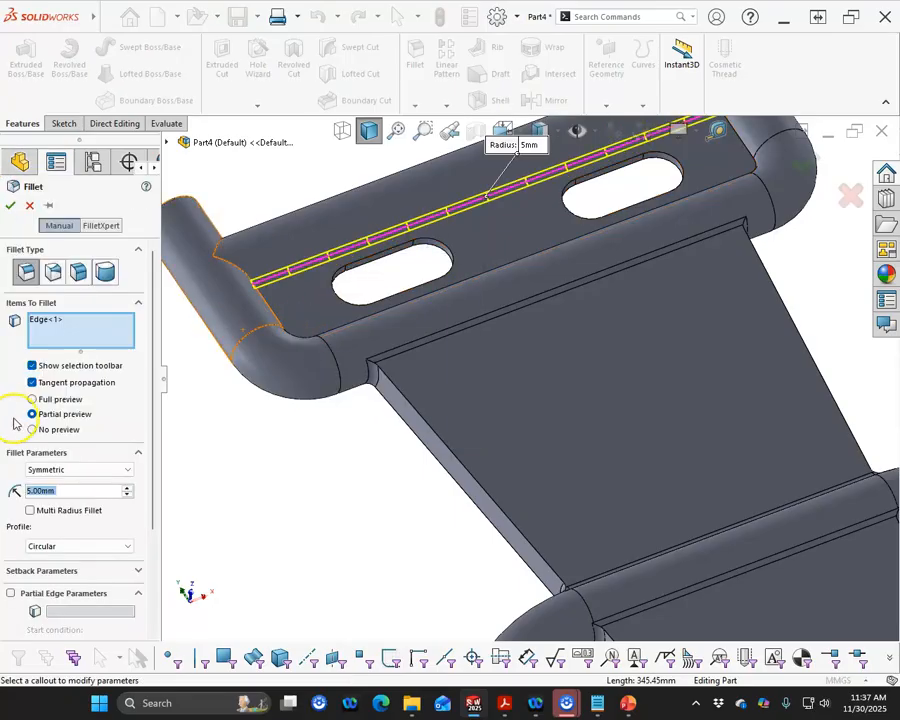
middle_click_drag(384, 350, 379, 380)
left_click(376, 294)
scroll(376, 447, "up", 3)
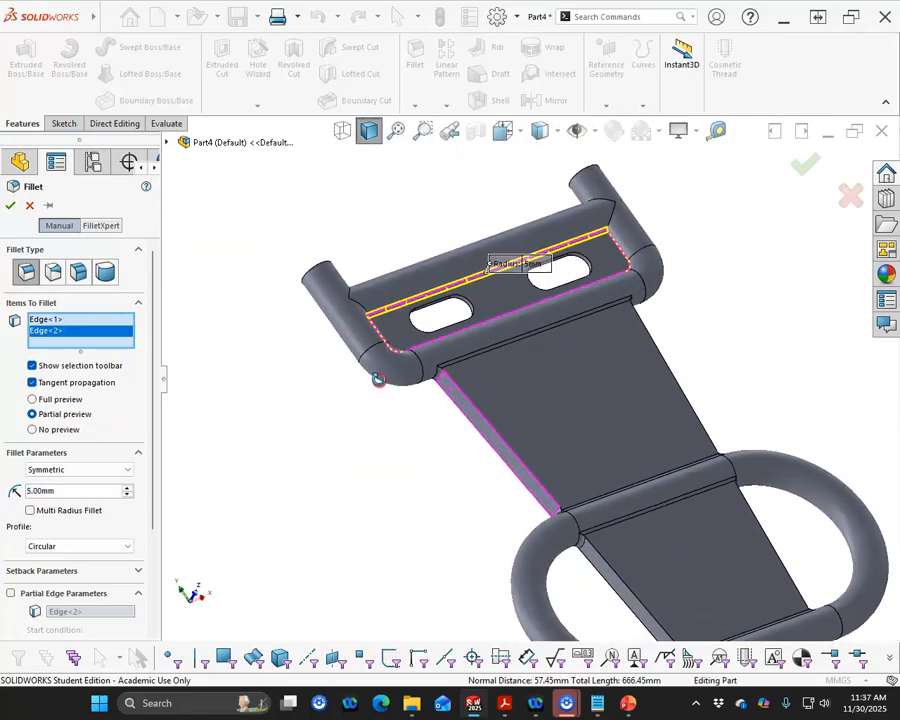
left_click(622, 250)
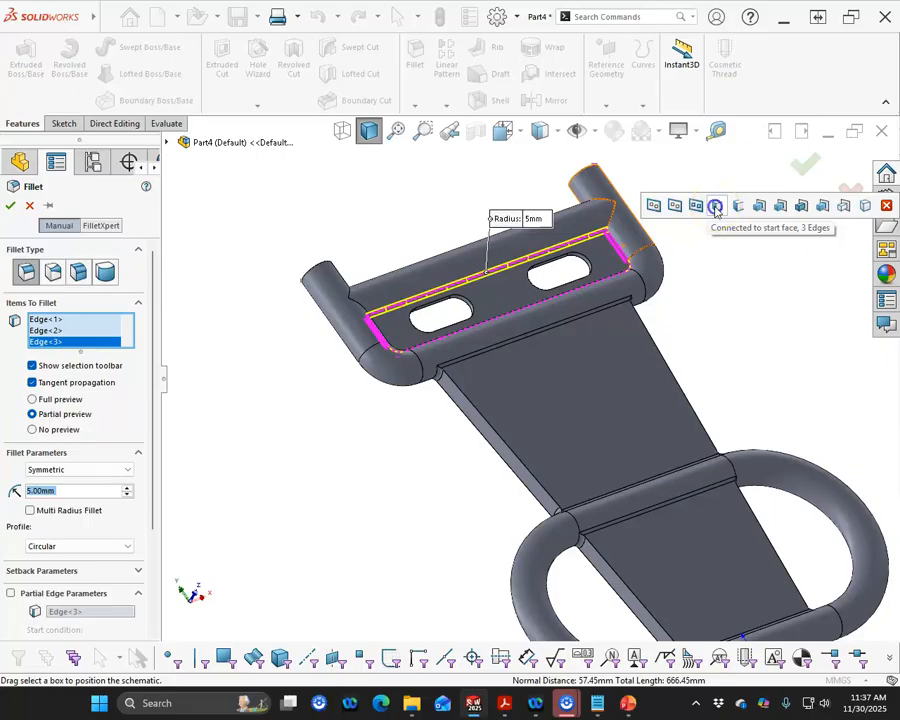
left_click(716, 206)
left_click(804, 160)
- Reopen the slotted plate's fillet, inspect its edges near the bracket corner, and close it
middle_click_drag(330, 520, 488, 345)
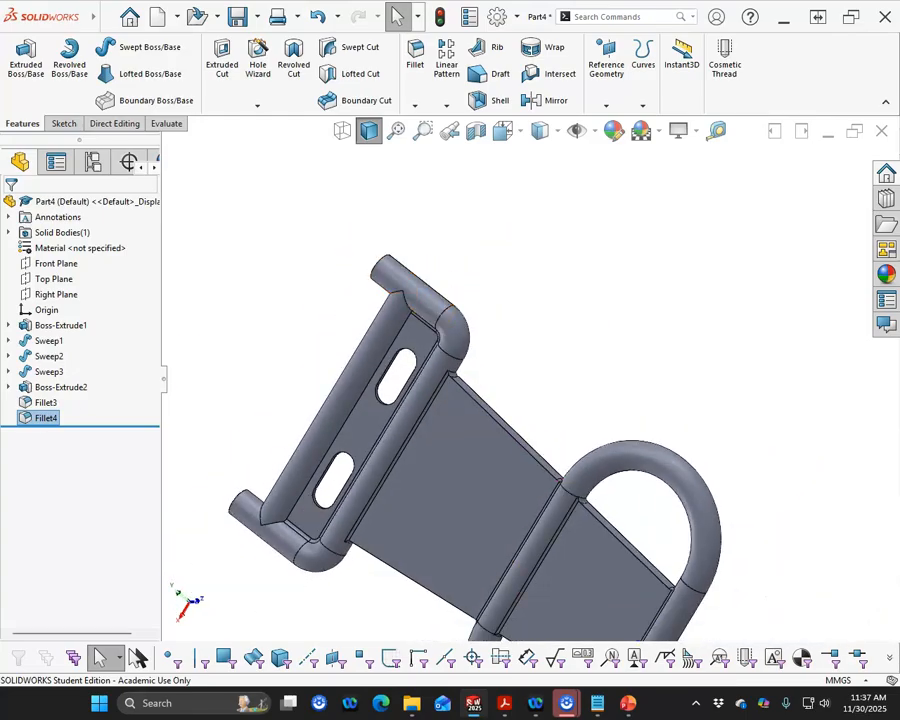
right_click(46, 418)
left_click(68, 366)
middle_click_drag(238, 453, 340, 325)
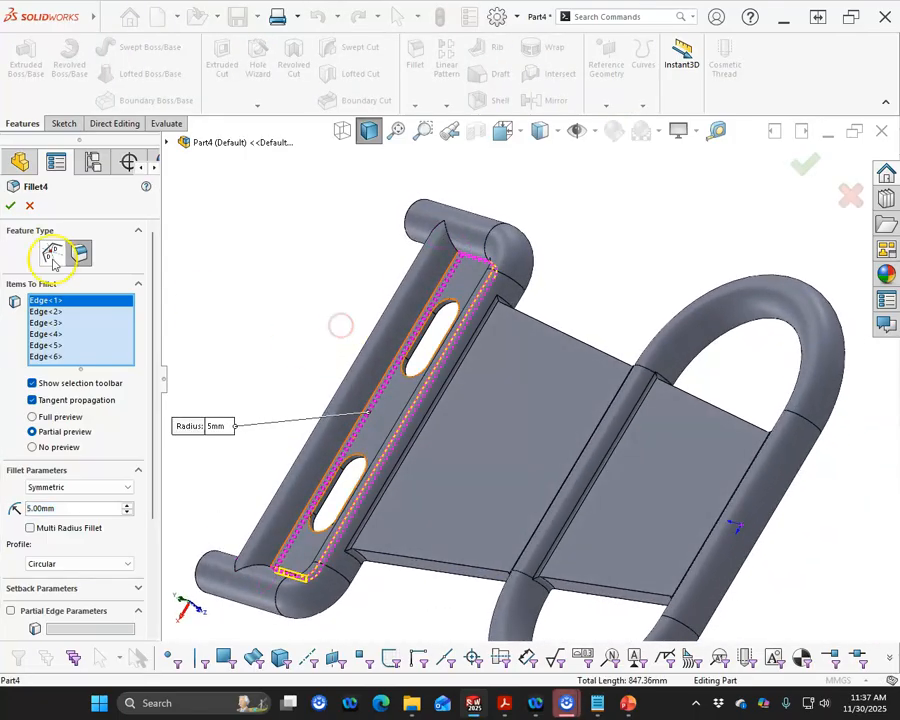
scroll(311, 268, "down", 3)
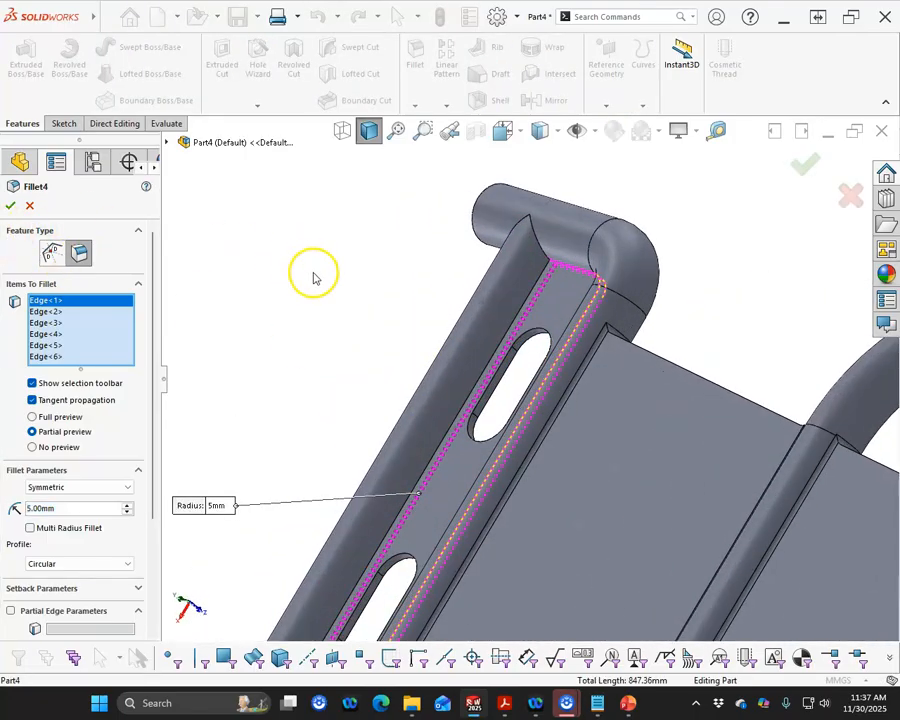
left_click(538, 268)
left_click(804, 165)
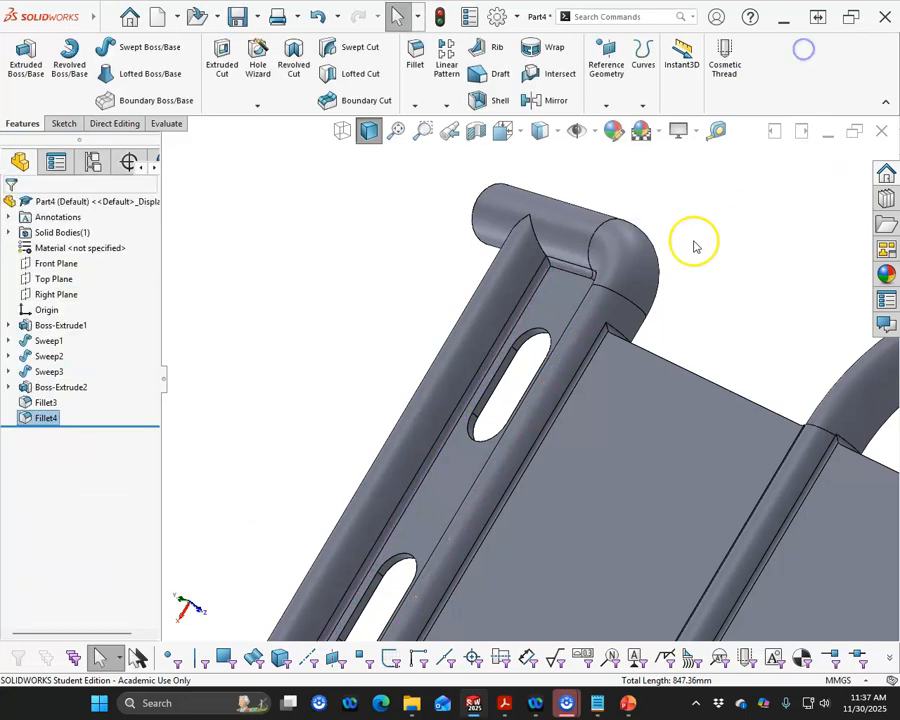
- Fillet the long side edges of both tapered plate sections with a 5 mm radius
scroll(695, 246, "up", 5)
middle_click_drag(693, 281, 637, 363)
left_click(622, 385)
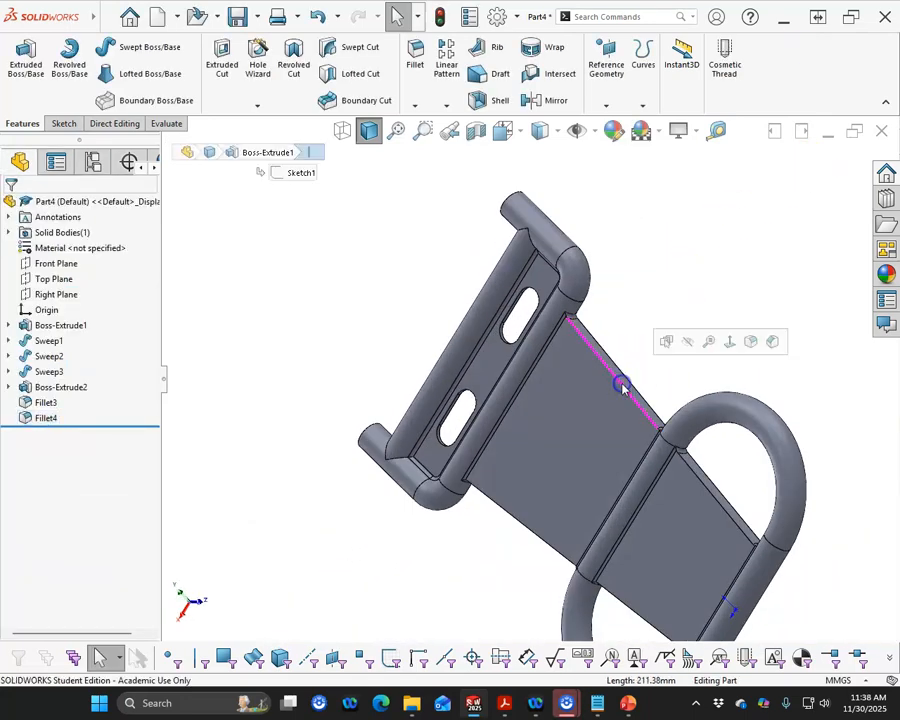
left_click(751, 341)
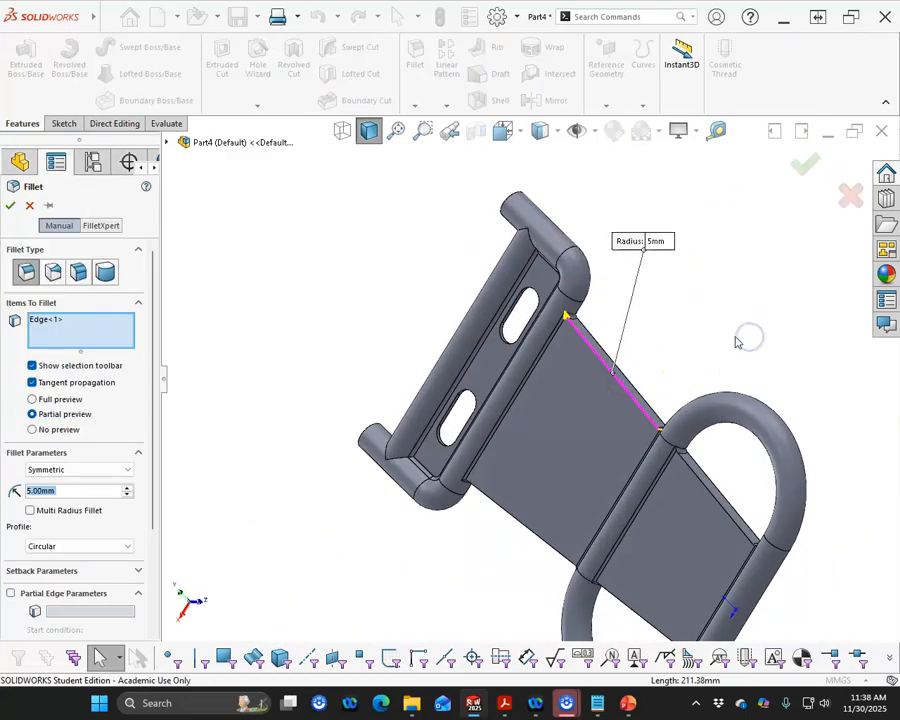
left_click(629, 381)
left_click(698, 344)
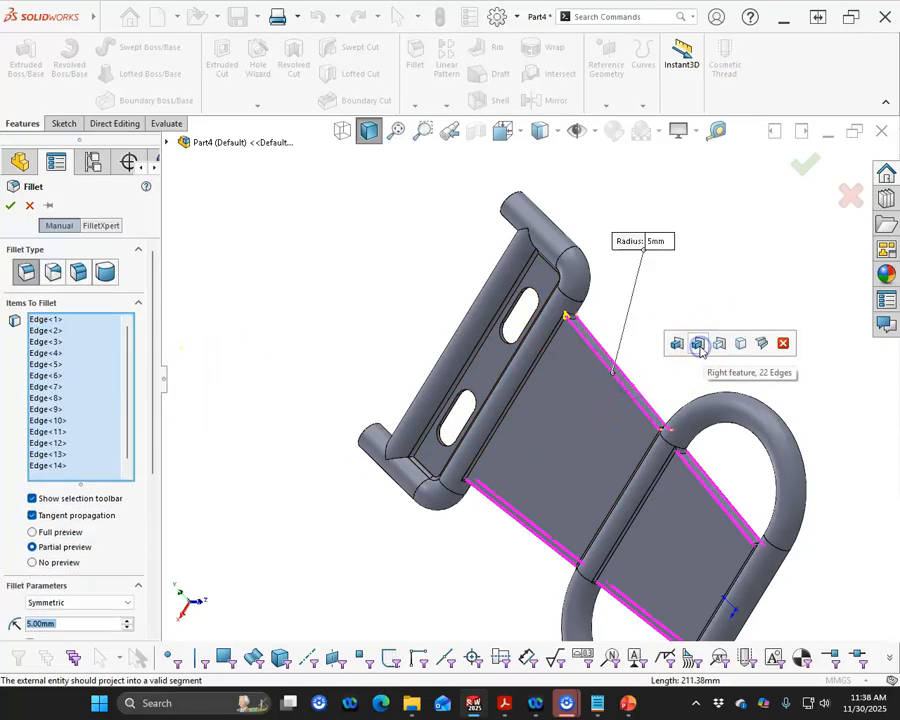
right_click(723, 334)
middle_click_drag(729, 337, 641, 402)
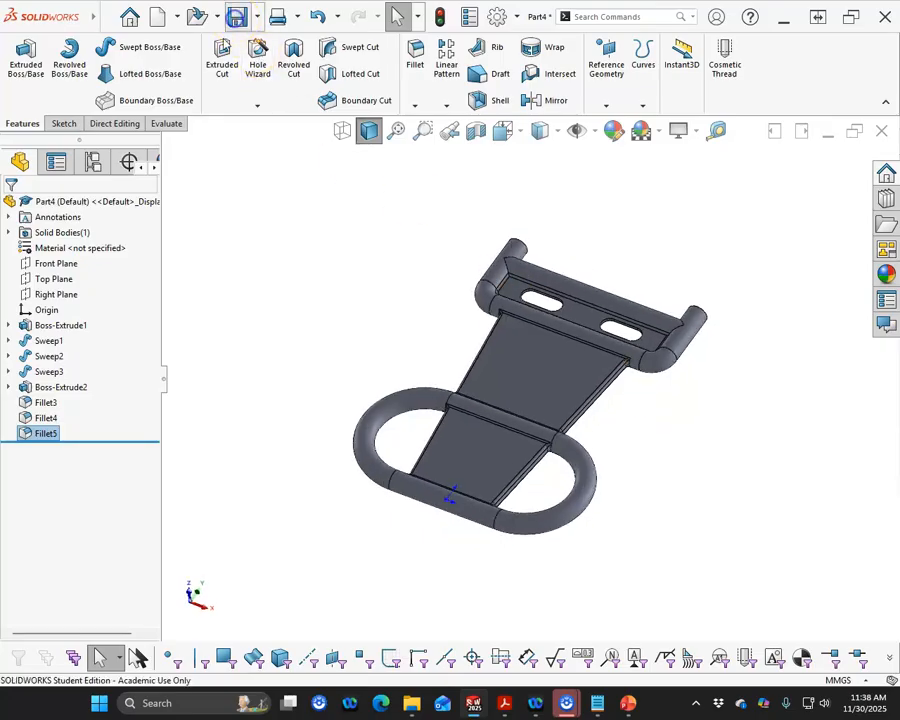
- Save the part as P8-7 in the Level 8 folder
left_click(236, 16)
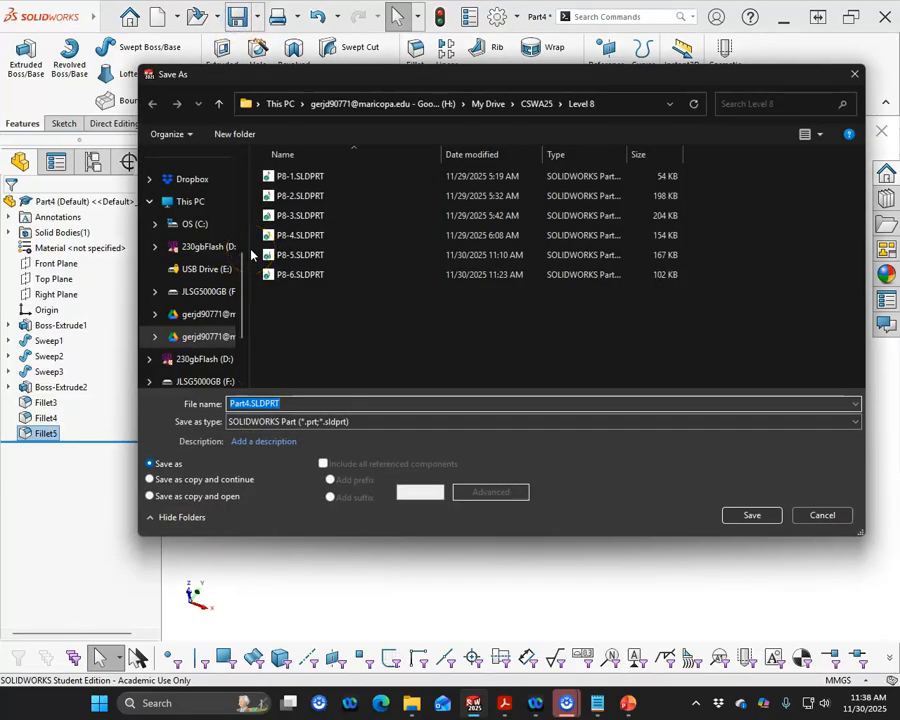
type("P8")
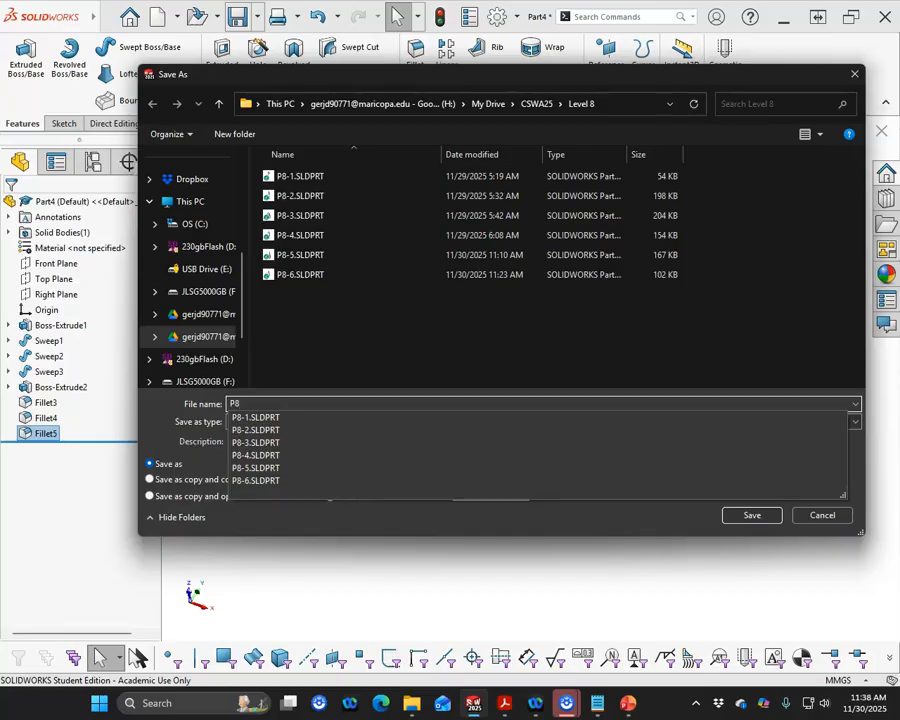
type("-7")
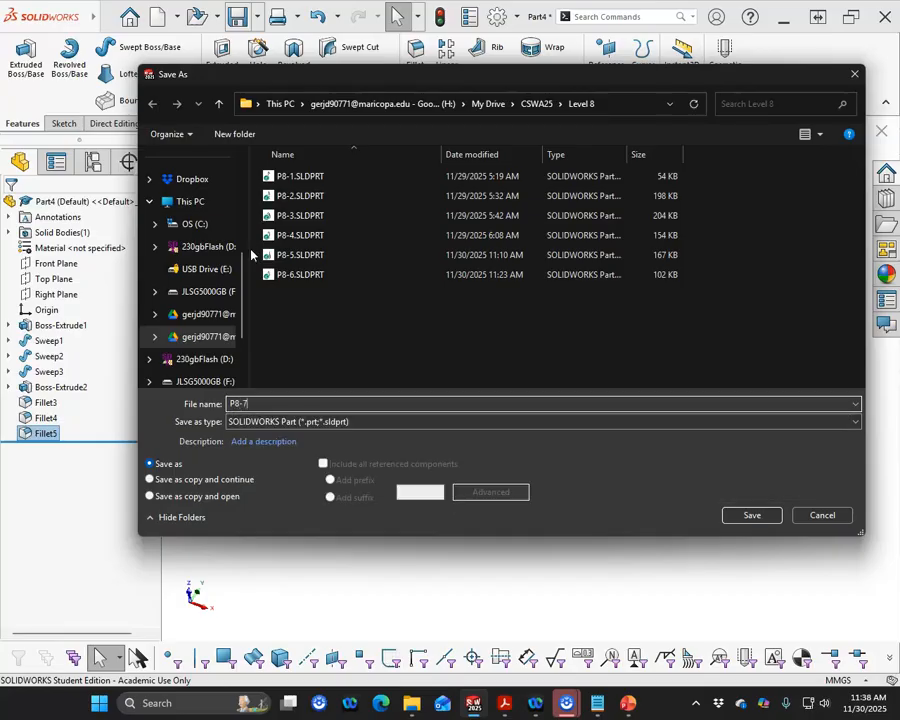
left_click(740, 518)
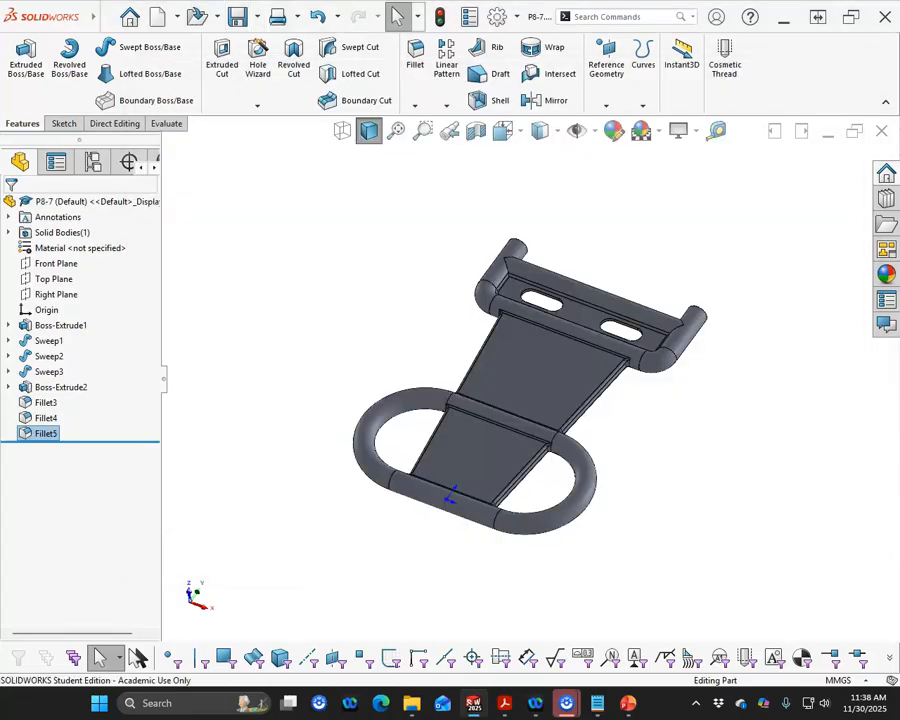
- Bring up the PDF problem sheet and compare its page 7 picture with the finished model
left_click_drag(0, 60, 158, 123)
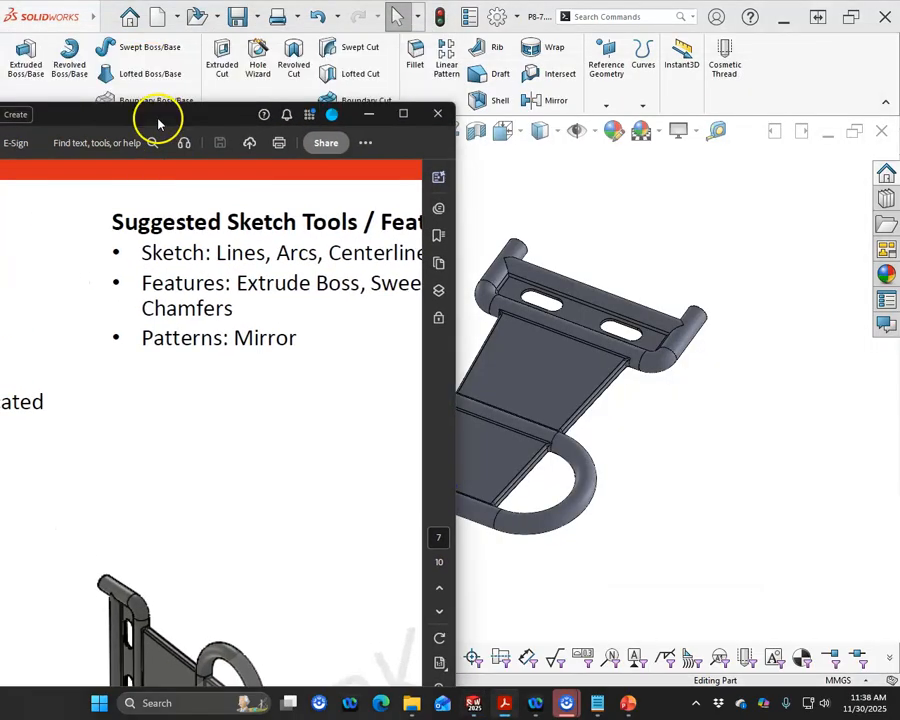
scroll(187, 490, "down", 10)
scroll(216, 606, "down", 2)
scroll(230, 586, "up", 7)
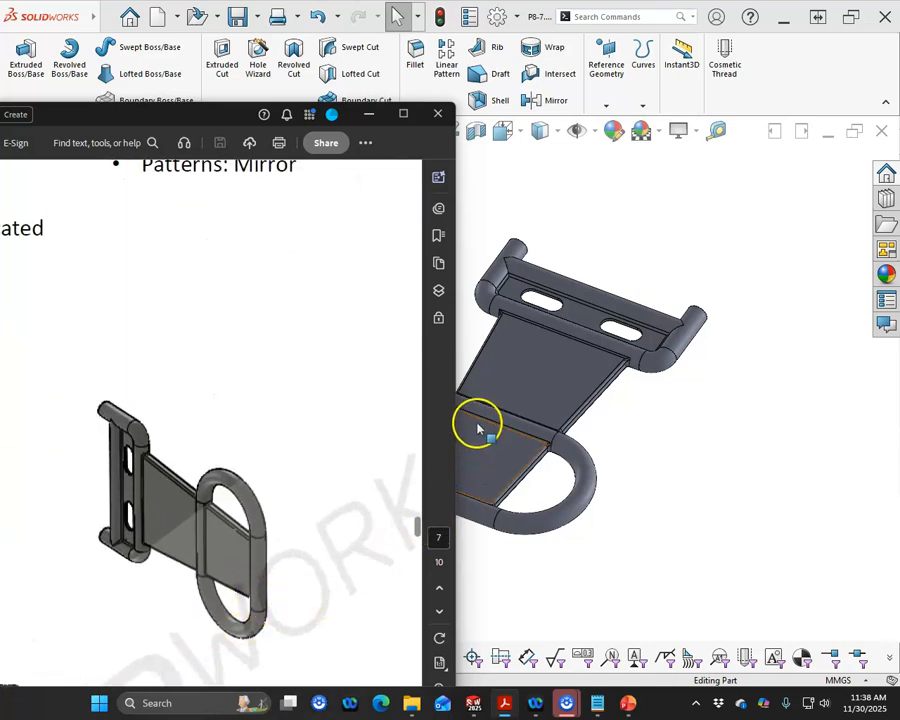
left_click_drag(456, 421, 593, 413)
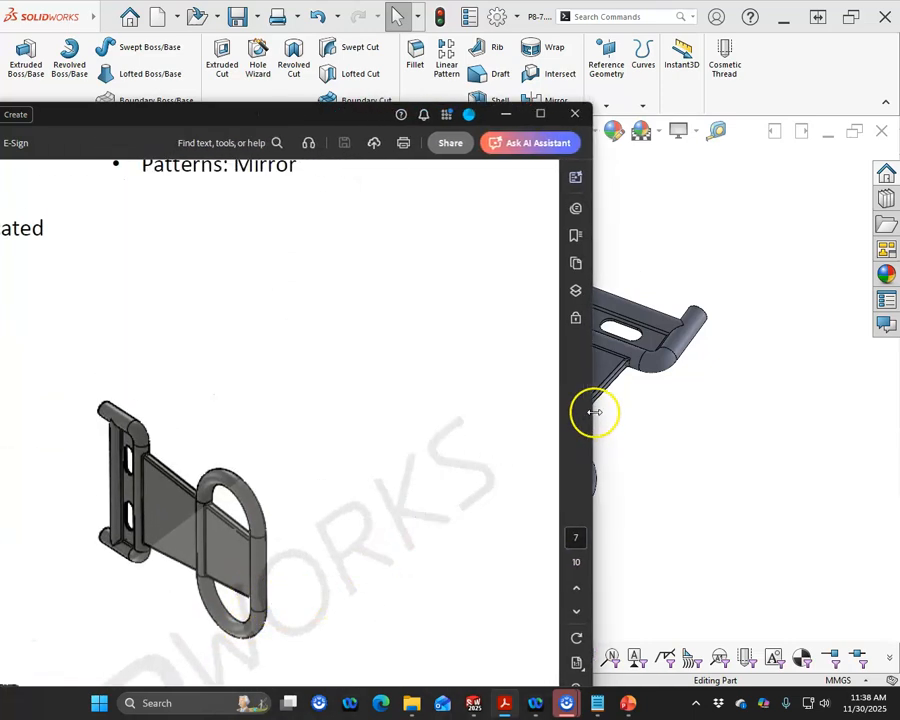
left_click_drag(185, 127, 0, 97)
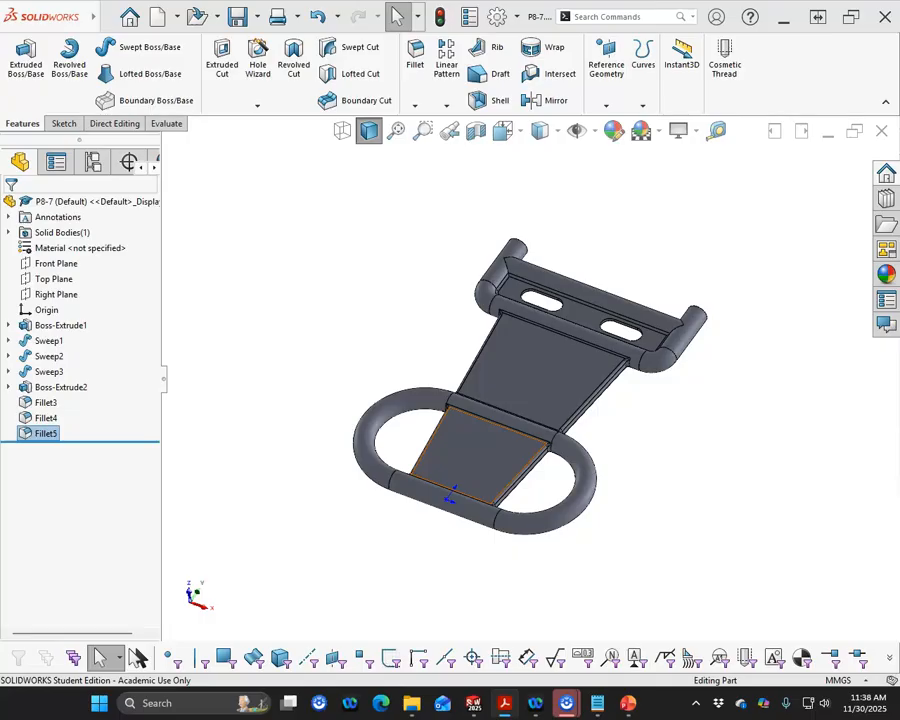
- Read the target volume on the PDF problem sheet and calculate the part's mass properties for comparison
left_click_drag(0, 97, 190, 150)
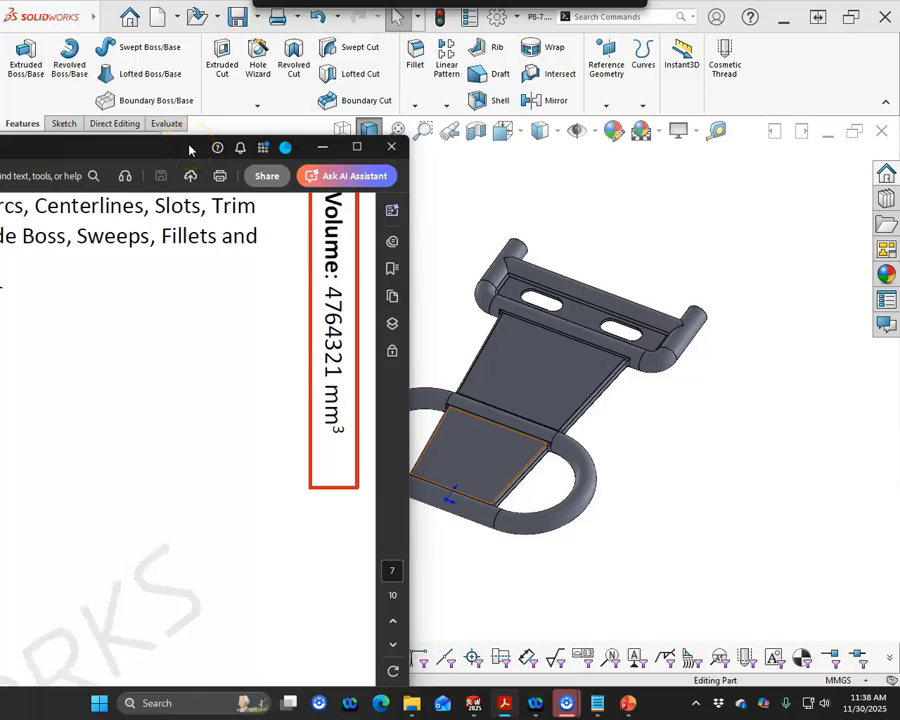
left_click_drag(190, 150, 0, 115)
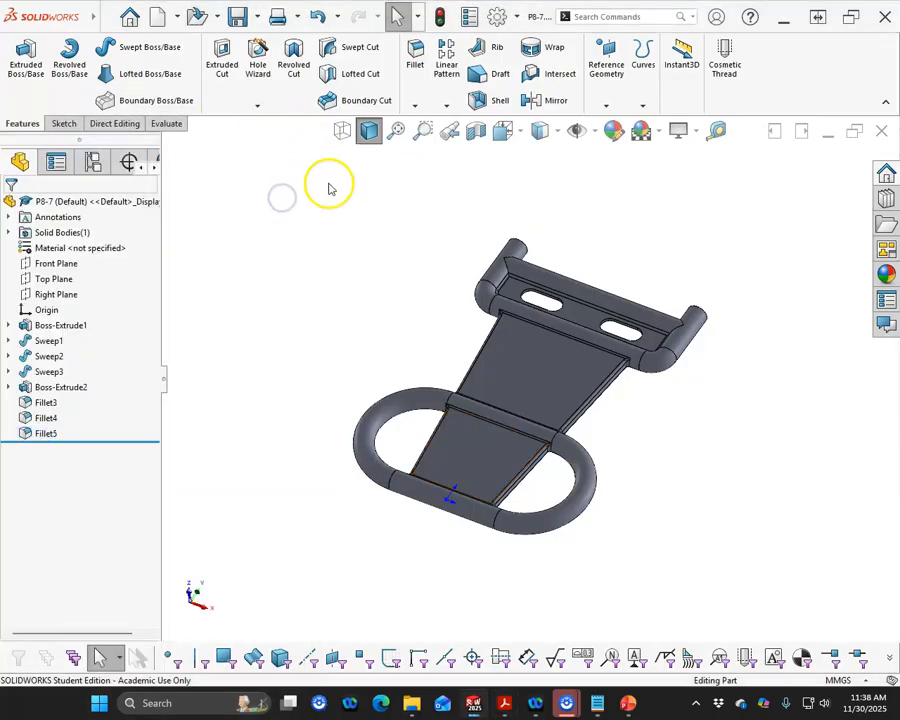
left_click(160, 123)
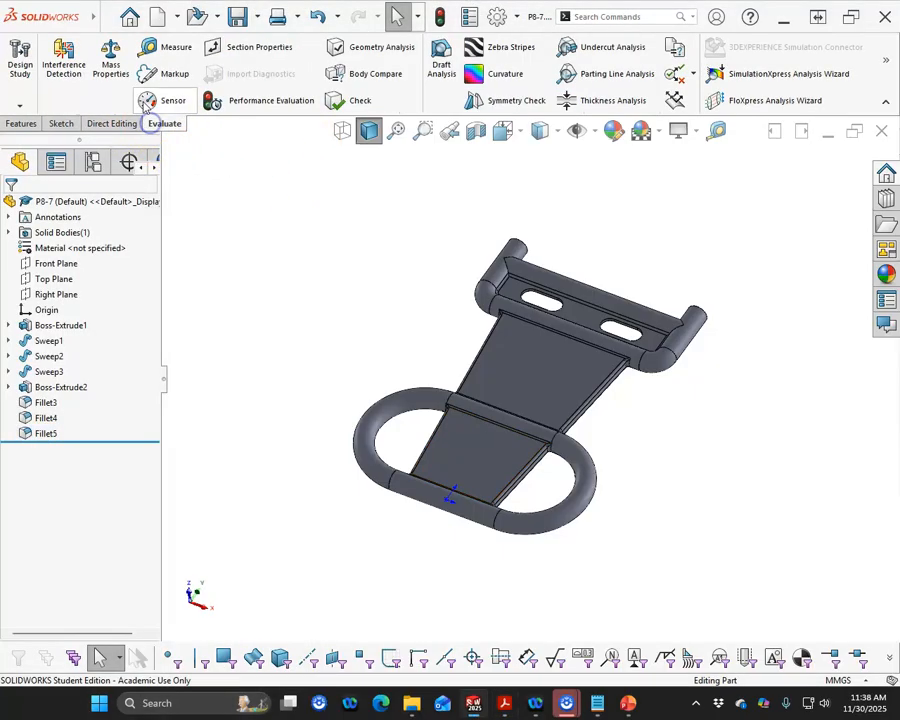
left_click(110, 60)
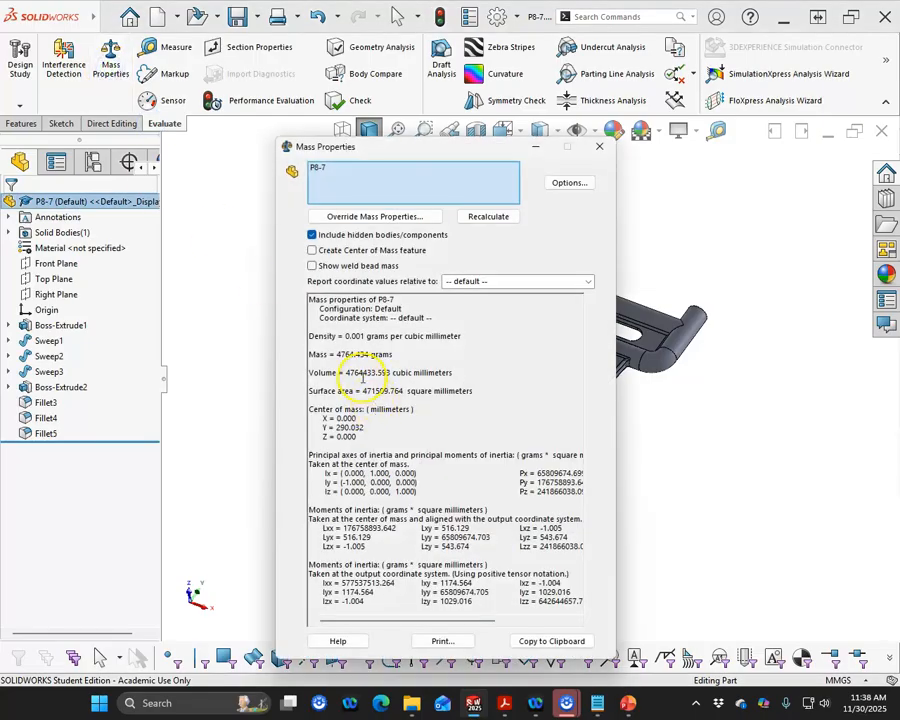
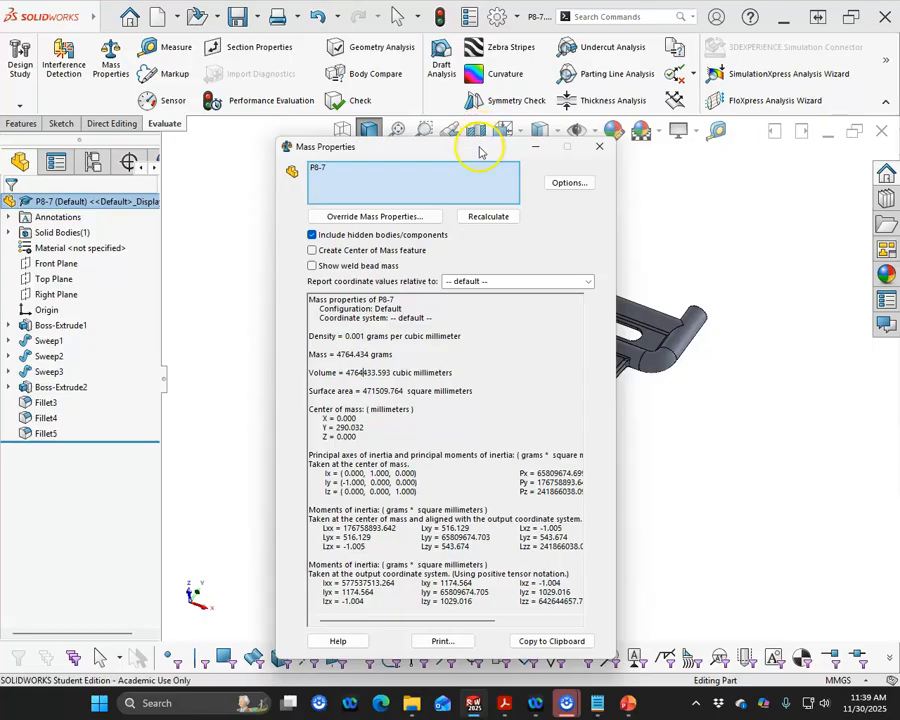
- Close the mass properties results and examine the target volume, dimensioned views and fillet note on page 7 of the PDF problem sheet
left_click_drag(481, 152, 0, 153)
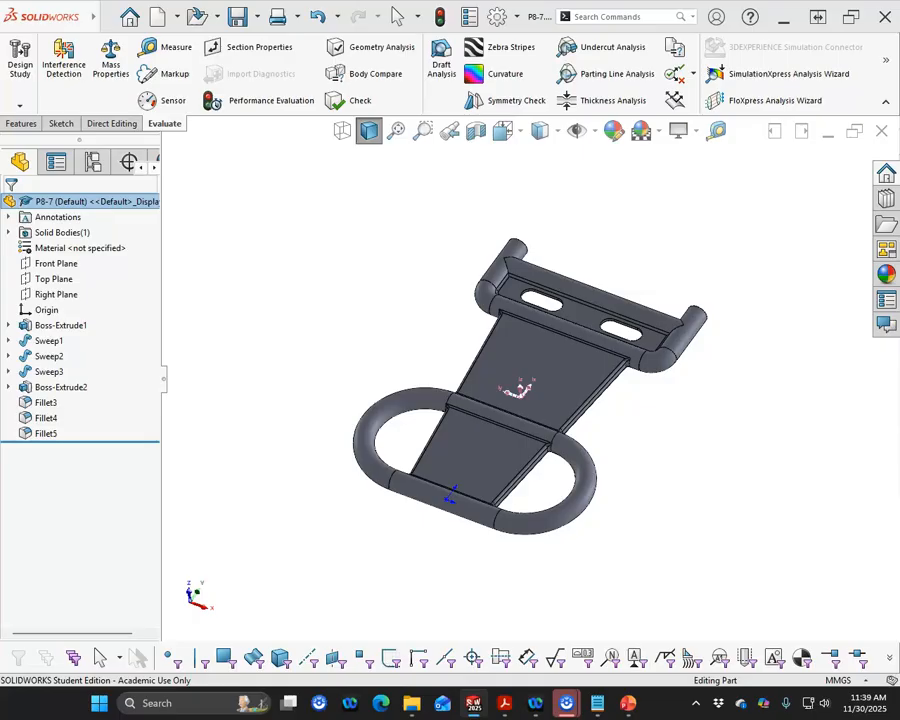
key("Escape")
left_click_drag(0, 66, 481, 71)
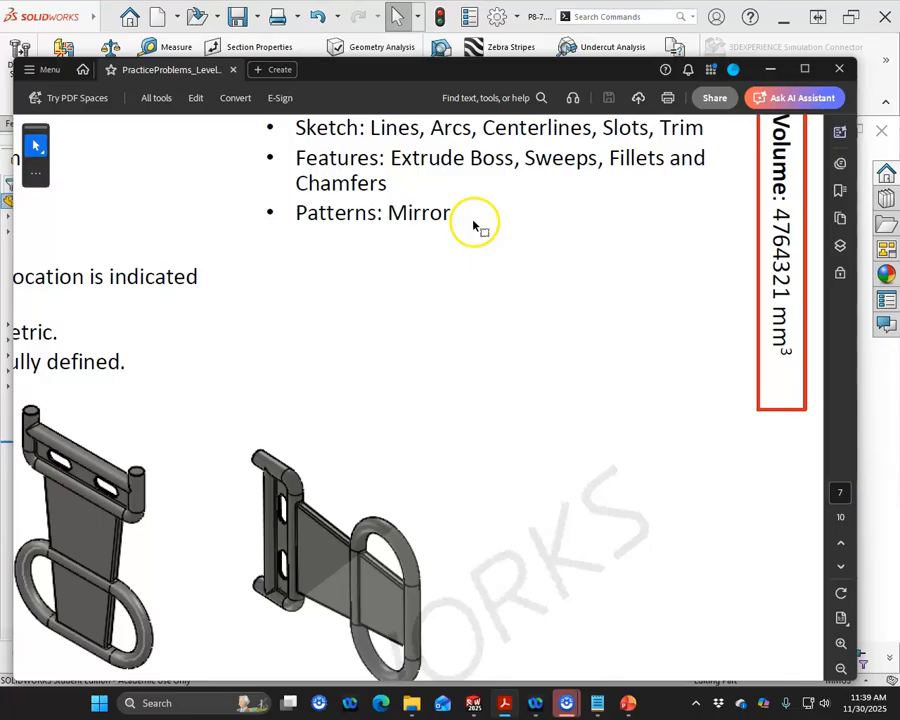
left_click(805, 69)
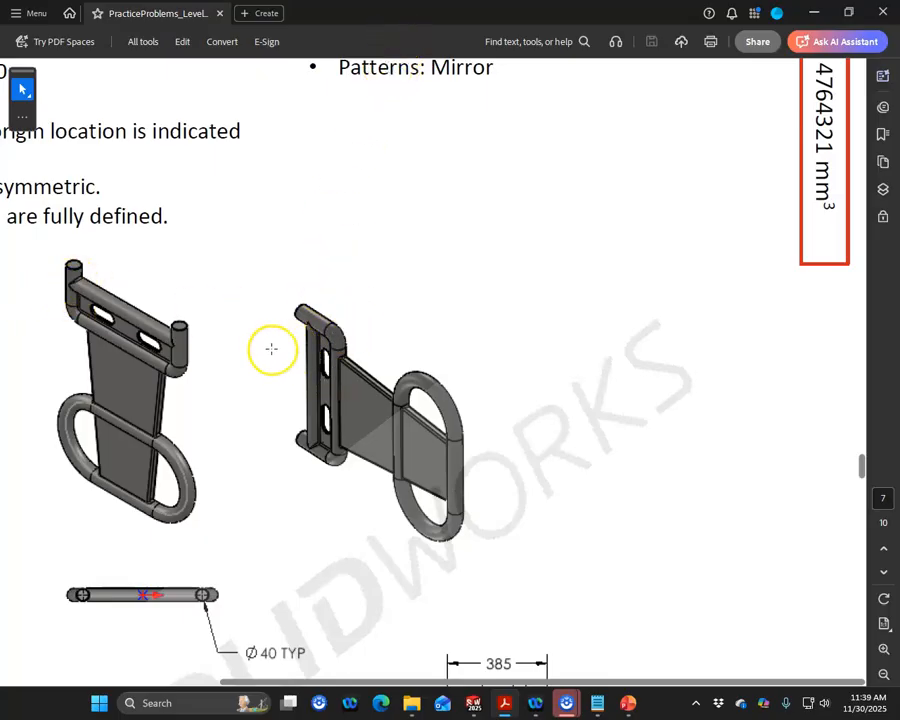
scroll(270, 348, "down", 2)
scroll(275, 333, "down", 3)
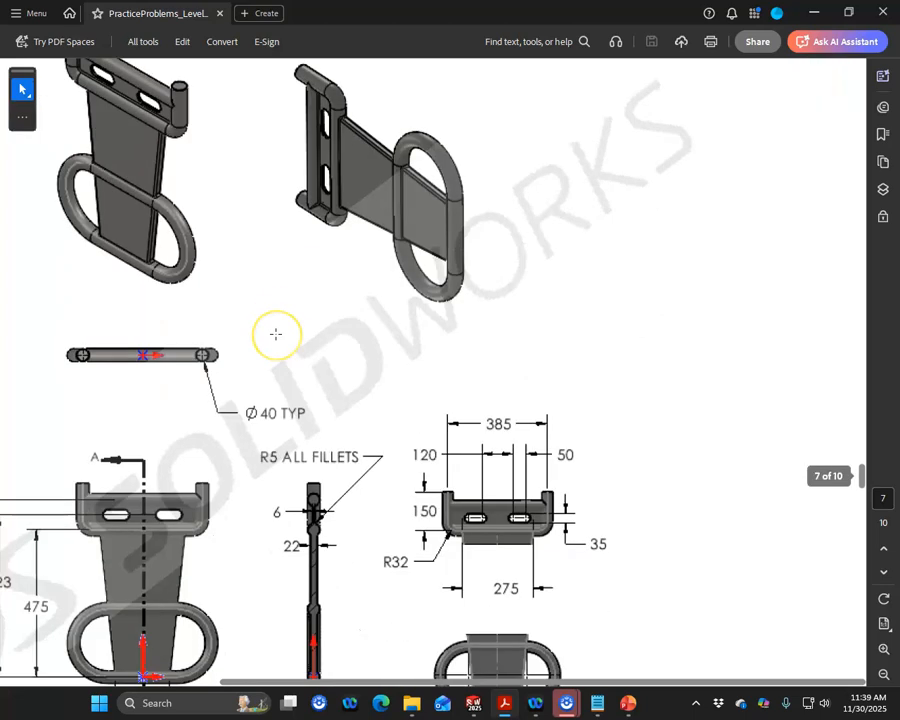
scroll(275, 333, "down", 2)
scroll(272, 331, "down", 2)
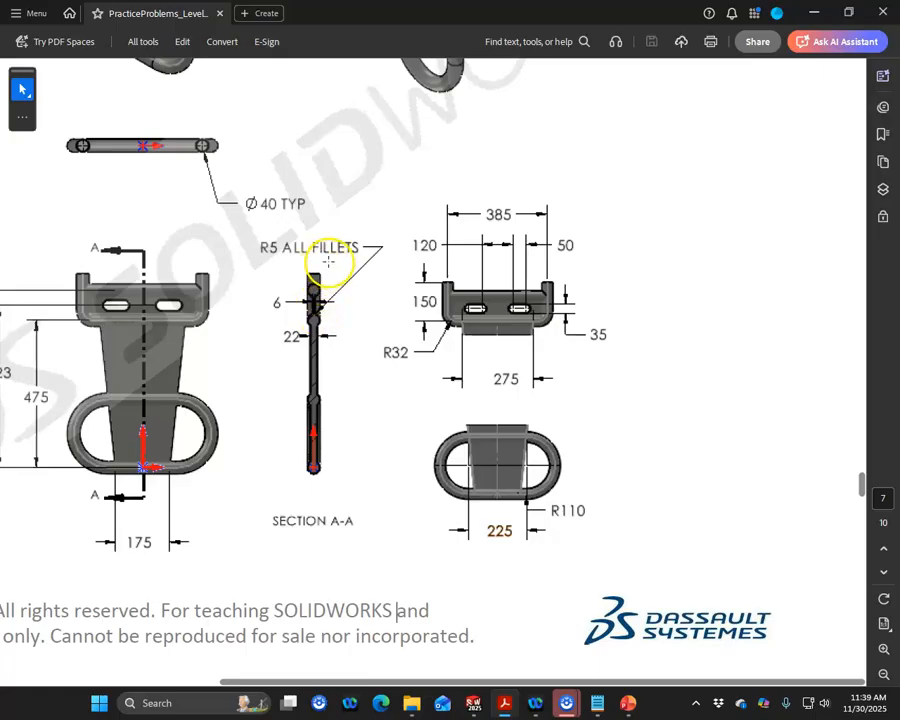
- Switch back to the P8-7 part in SOLIDWORKS, look over the finished model and save it
key("alt+Tab")
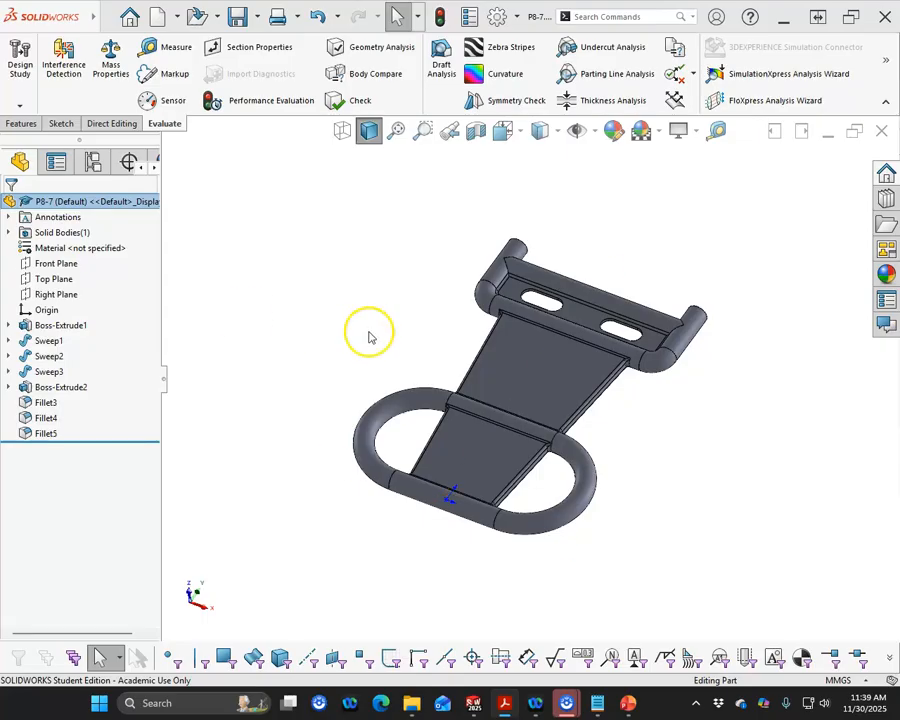
scroll(484, 337, "down", 2)
mouse_move(484, 337)
middle_mouse_down()
mouse_move(486, 297)
mouse_move(462, 281)
mouse_move(469, 329)
middle_mouse_up()
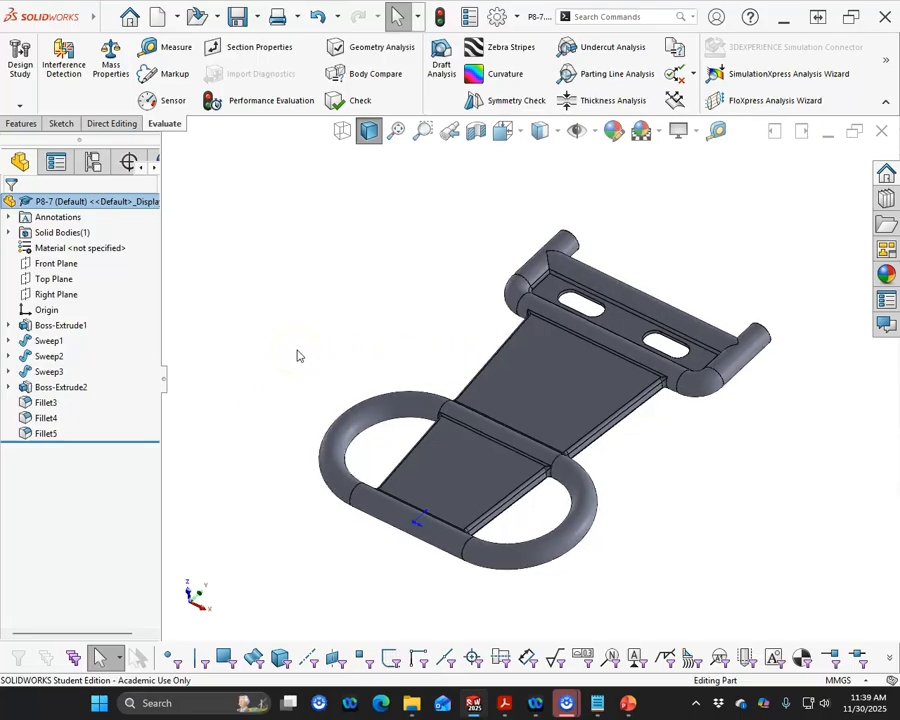
left_click(237, 16)
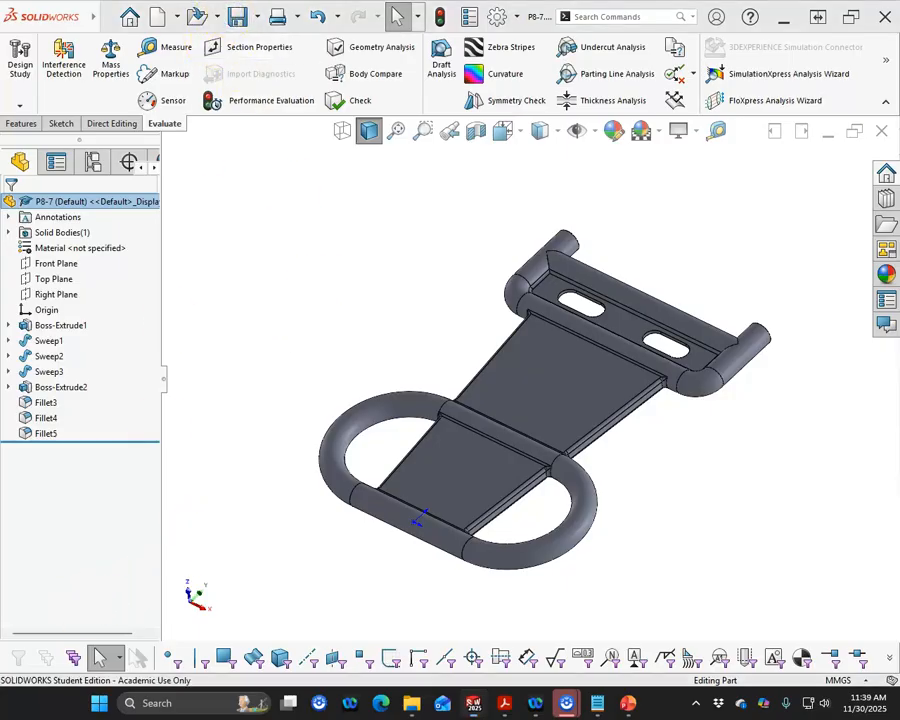